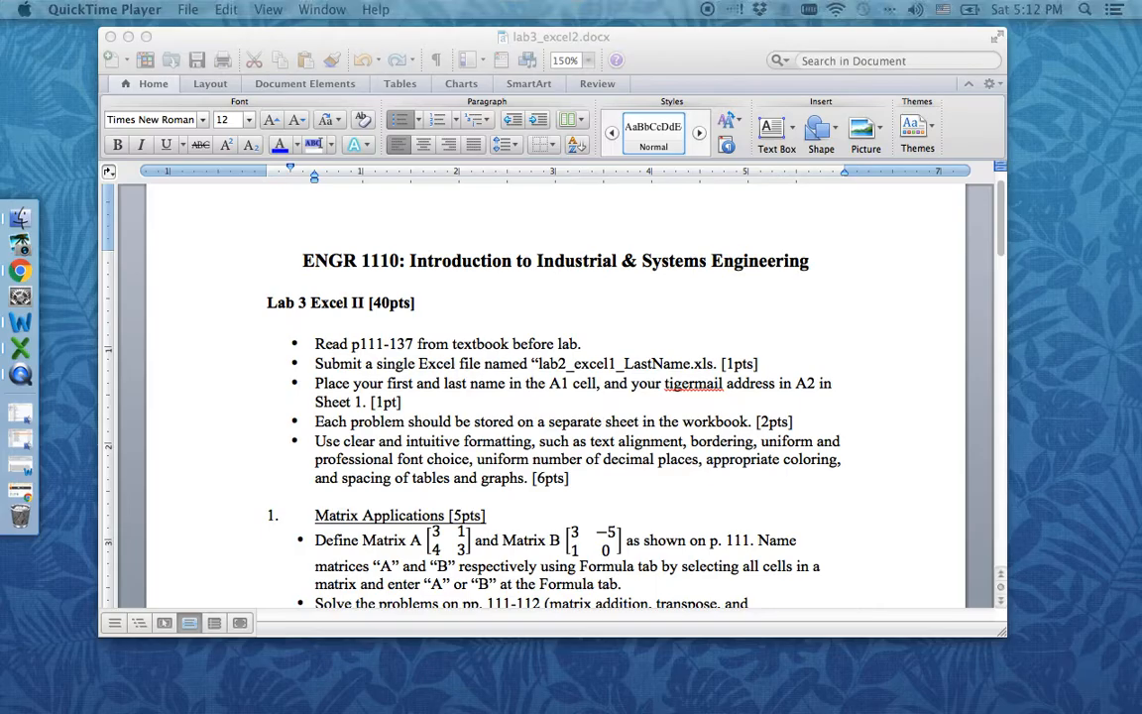
Step: Switch to the lab3_excel2_solution.xlsx workbook in Excel and review Matrix A and Matrix B on the Prob 1 sheet
left_click_drag(1140, 317, 734, 40)
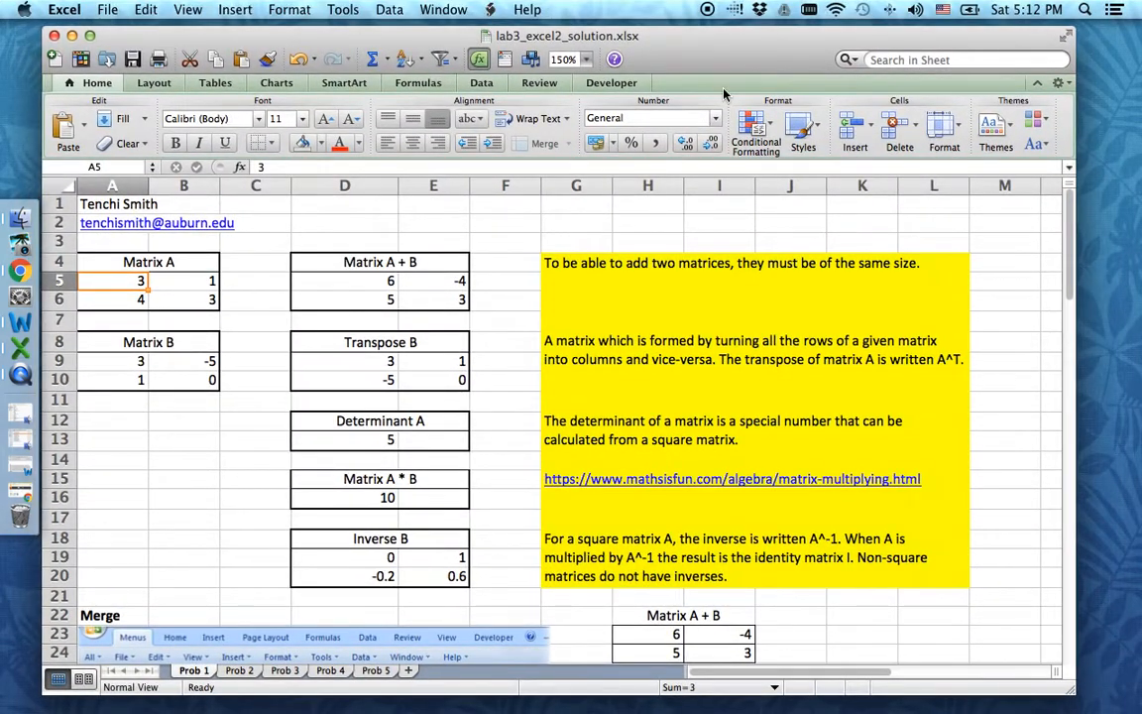
scroll(130, 343, "down", 1)
scroll(119, 307, "up", 1)
left_click_drag(134, 262, 132, 378)
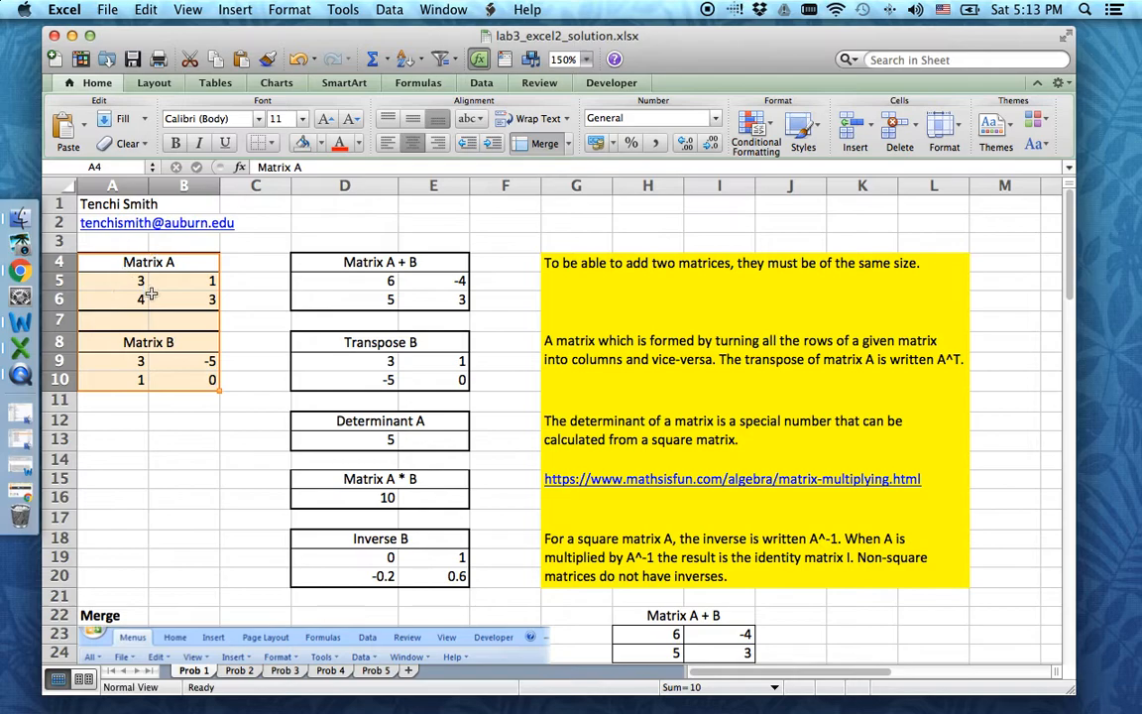
left_click(268, 299)
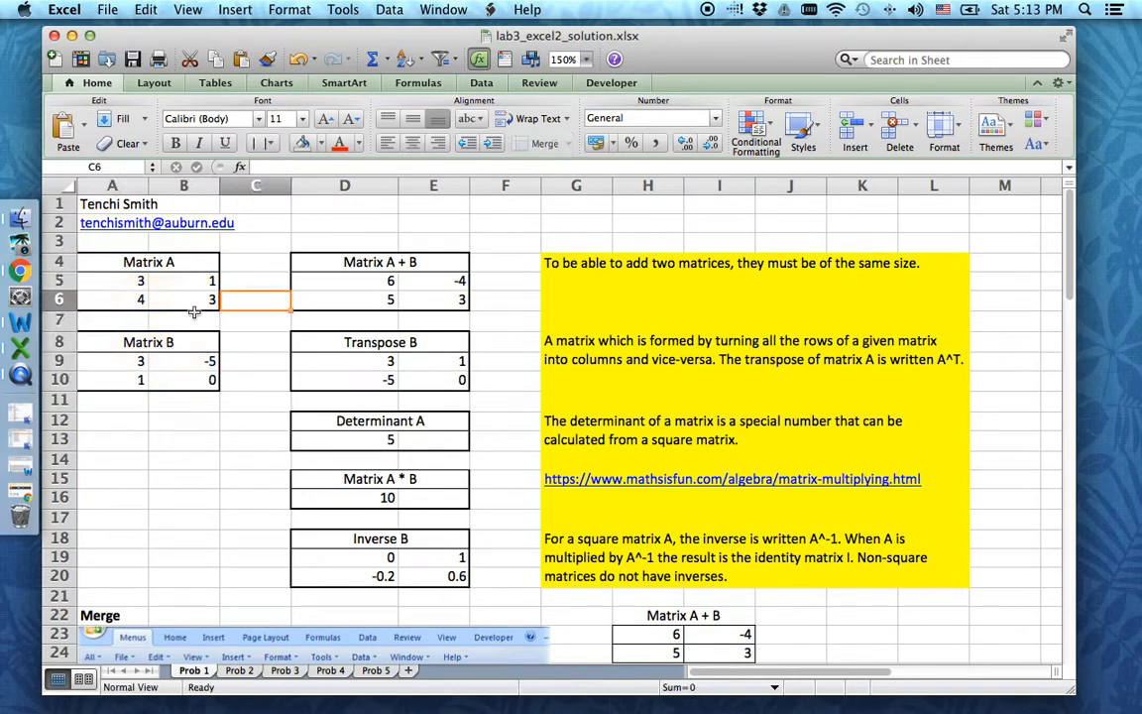
Step: Check the range names assigned to Matrix A in A5:B6 and Matrix B in A9:B10, comparing them with single-cell references
left_click(139, 281)
left_click_drag(154, 286, 195, 306)
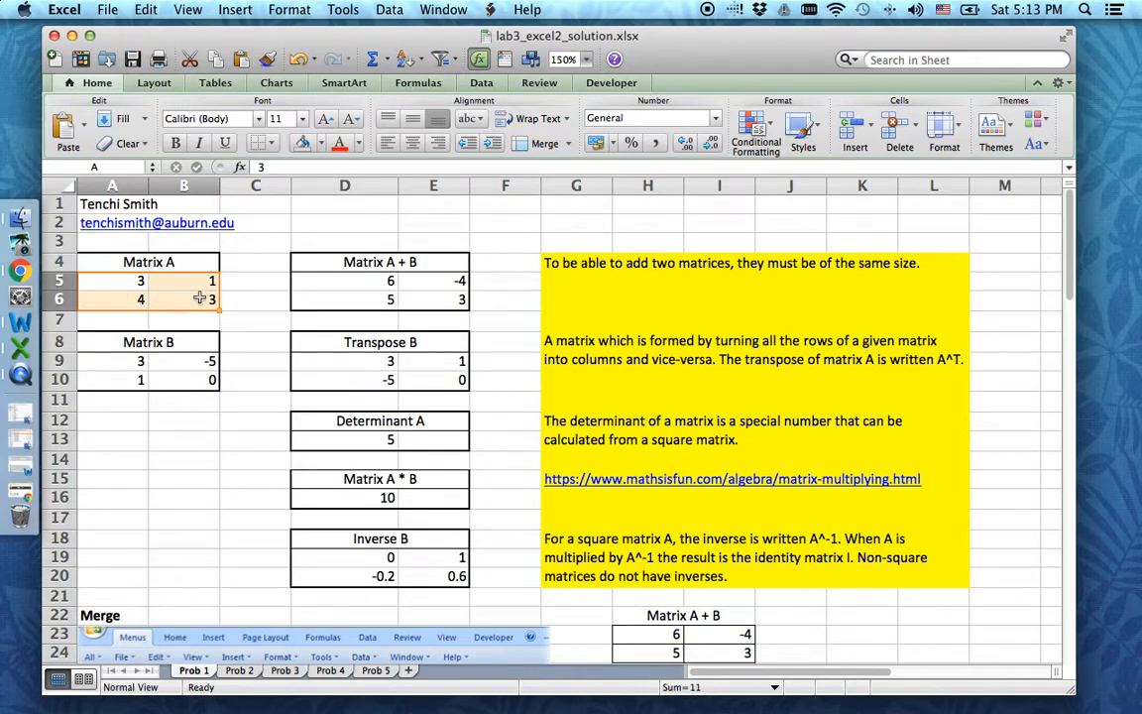
left_click(117, 280)
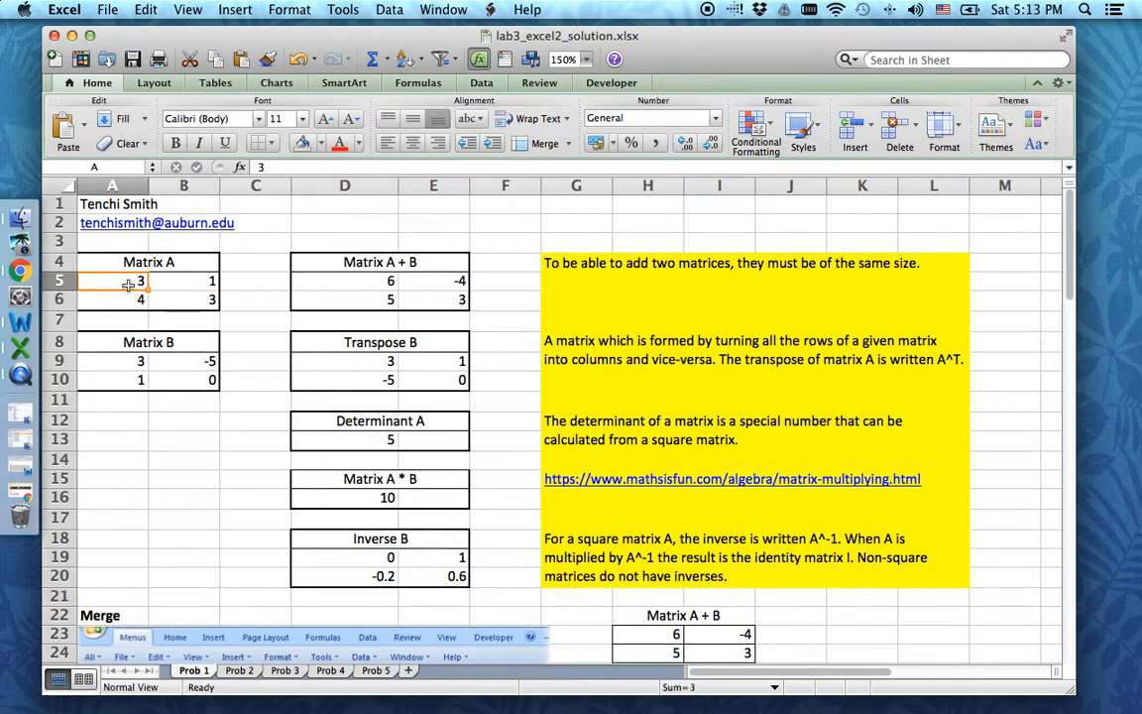
key("Right")
key("Down")
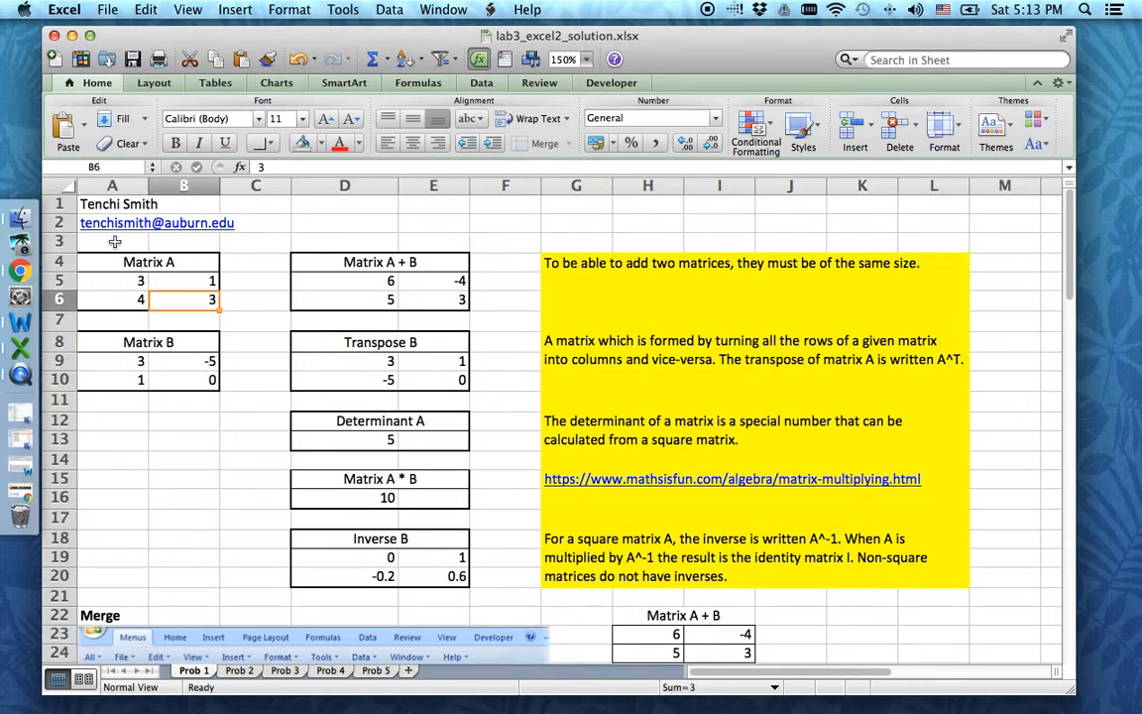
mouse_move(94, 280)
left_mouse_down()
mouse_move(157, 281)
mouse_move(181, 298)
left_mouse_up()
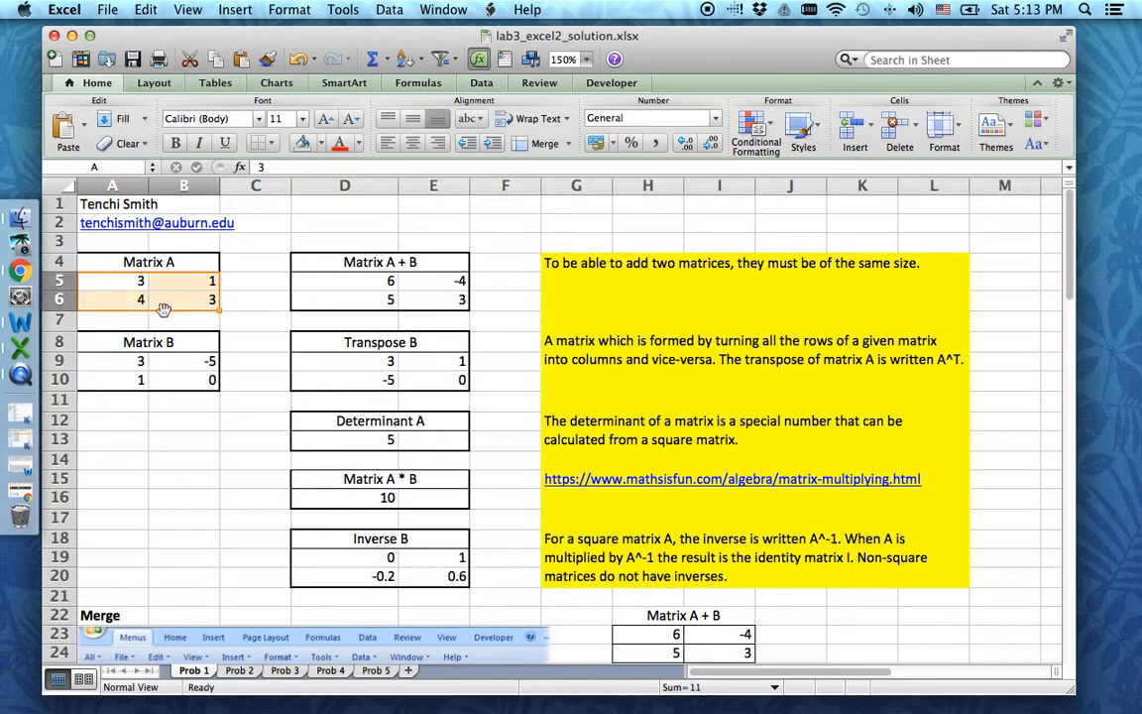
left_click(98, 169)
left_click_drag(130, 362, 165, 378)
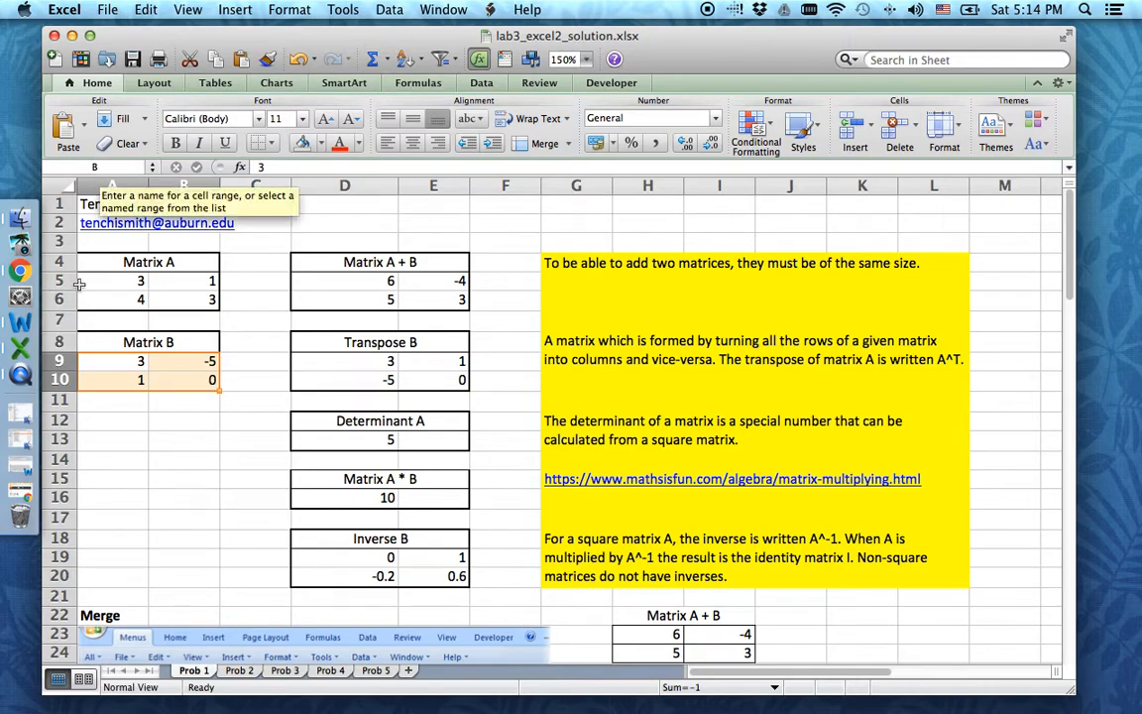
left_click(163, 437)
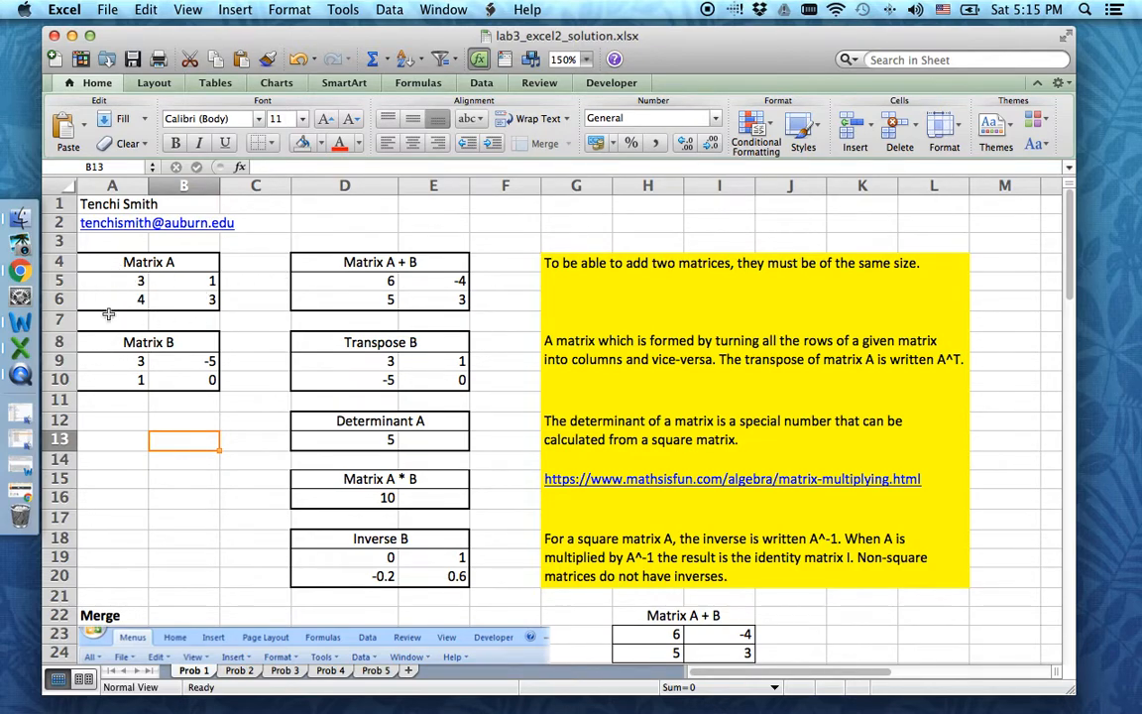
Step: Examine the individual elements of Matrix A by row and column, along with the first element of Matrix B
left_click_drag(138, 282, 238, 318)
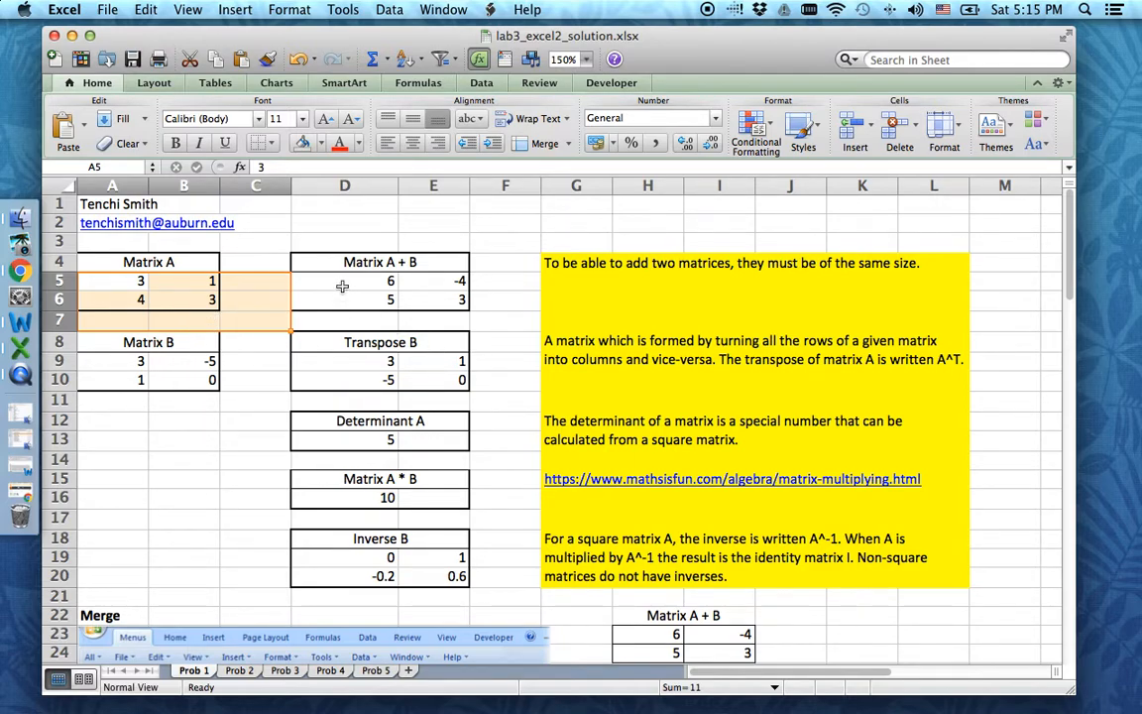
left_click(164, 298)
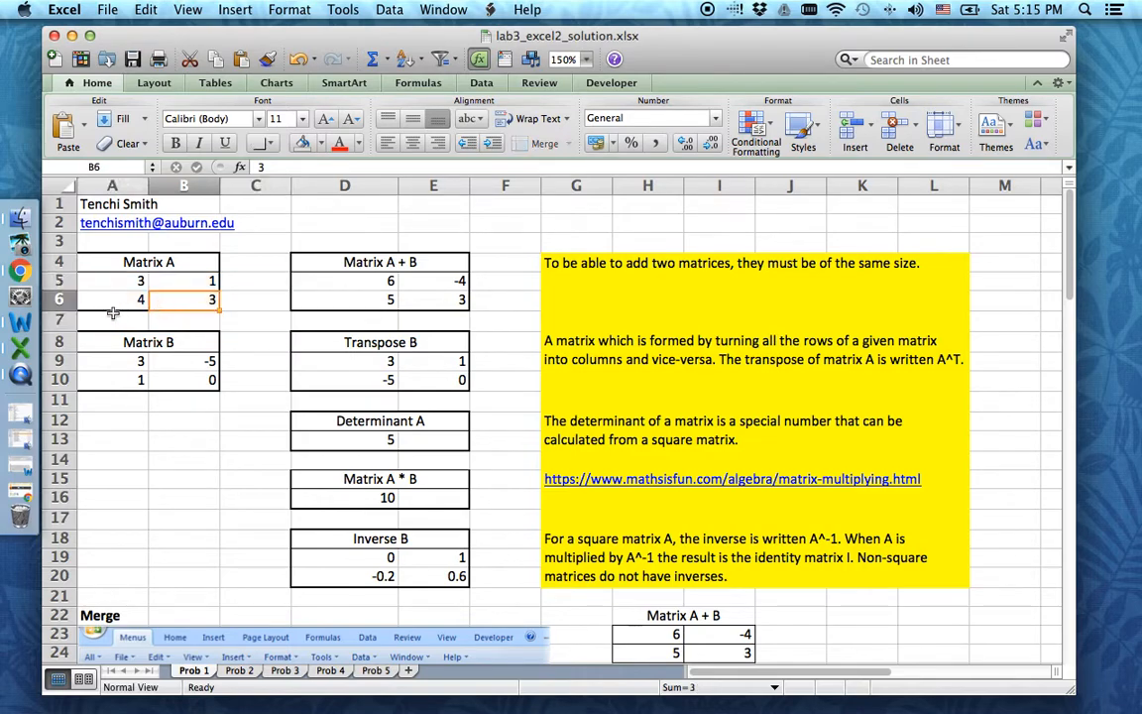
left_click(111, 281)
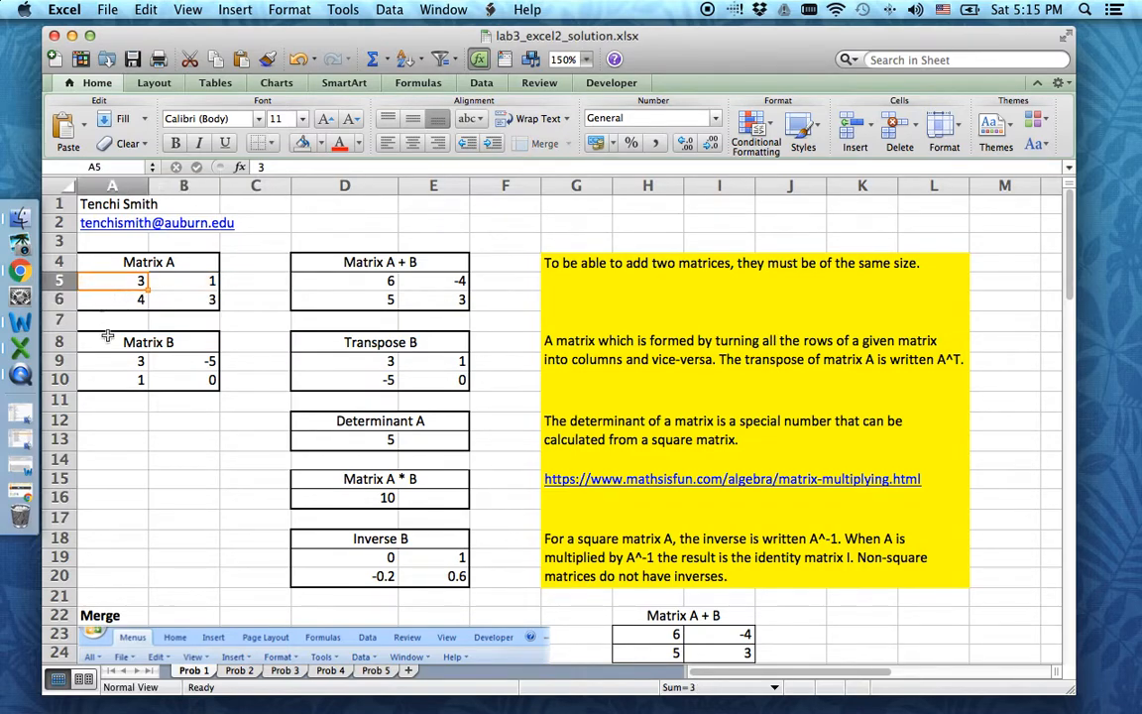
left_click(103, 361)
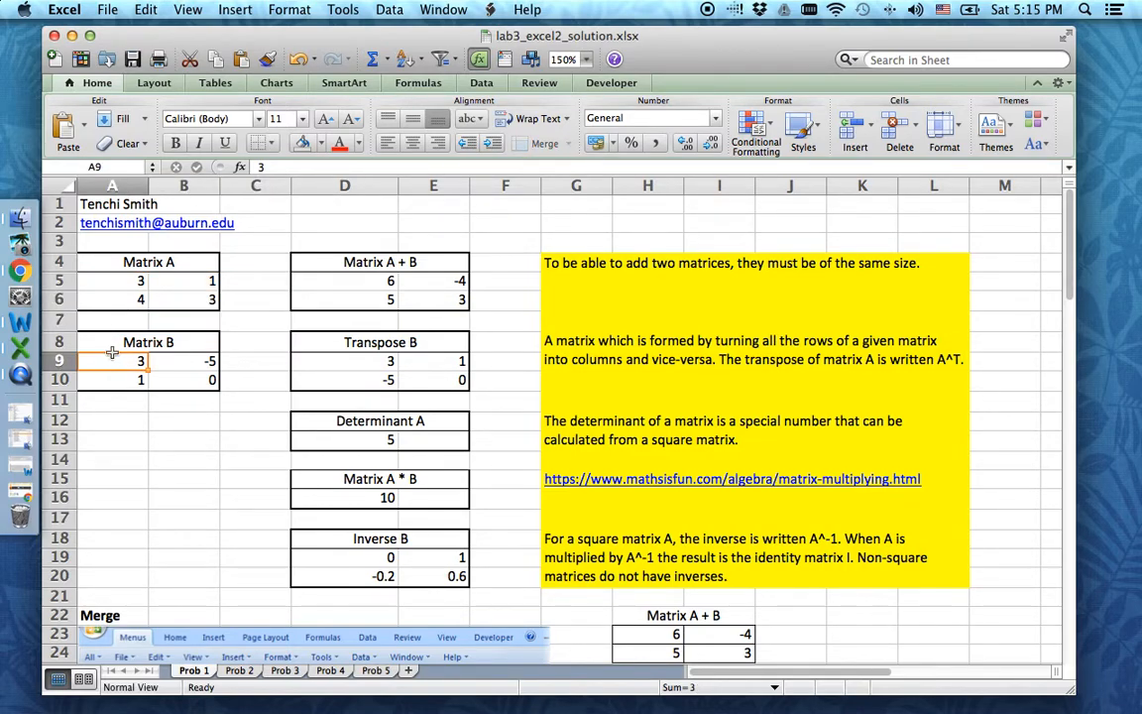
left_click(121, 280)
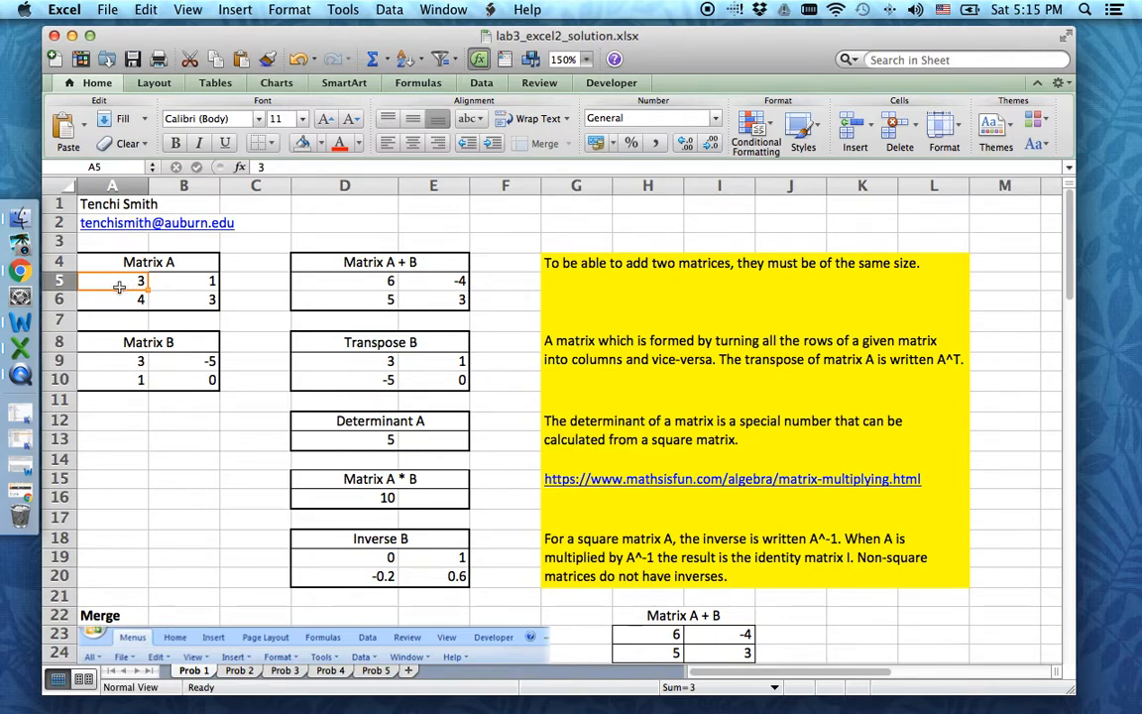
left_click(185, 281)
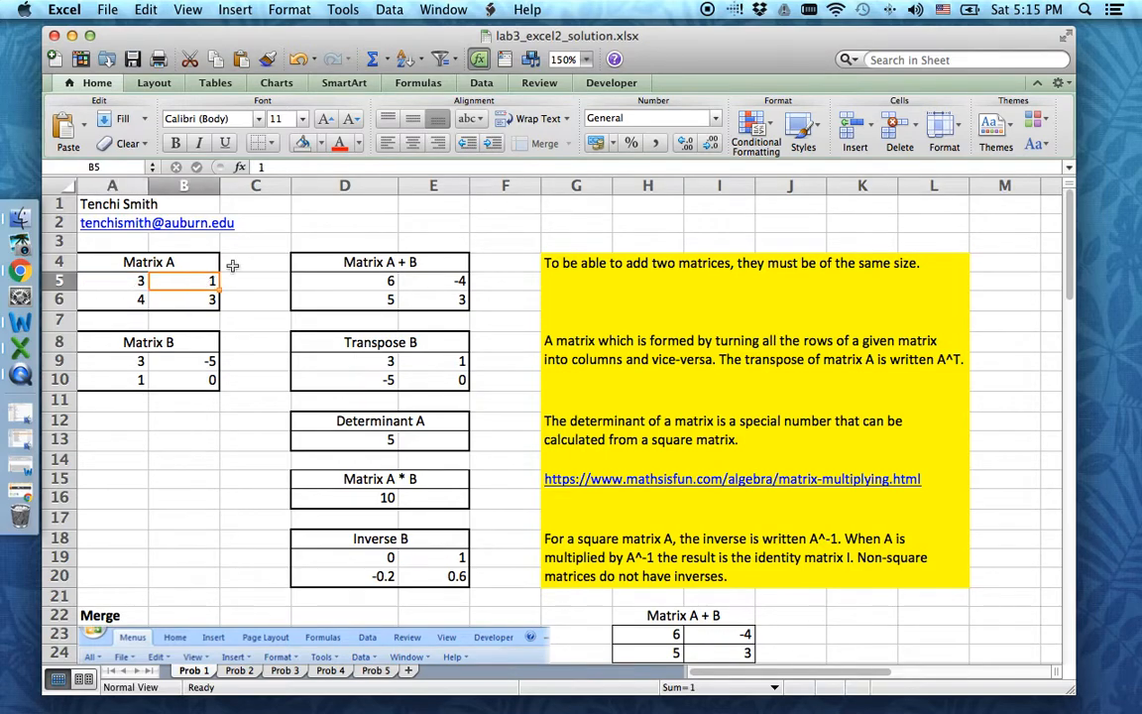
left_click(107, 302)
key("Right")
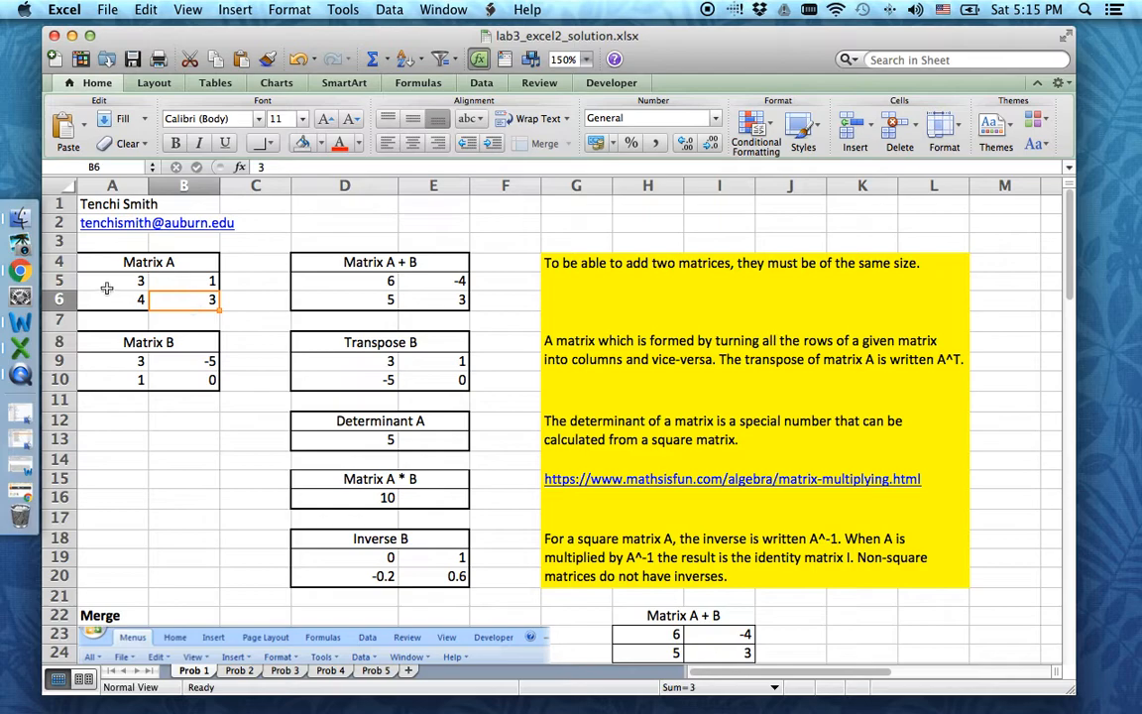
Step: Compare the first-row cells of the Matrix A + B result with their matching elements in Matrix A and Matrix B
left_click(109, 282)
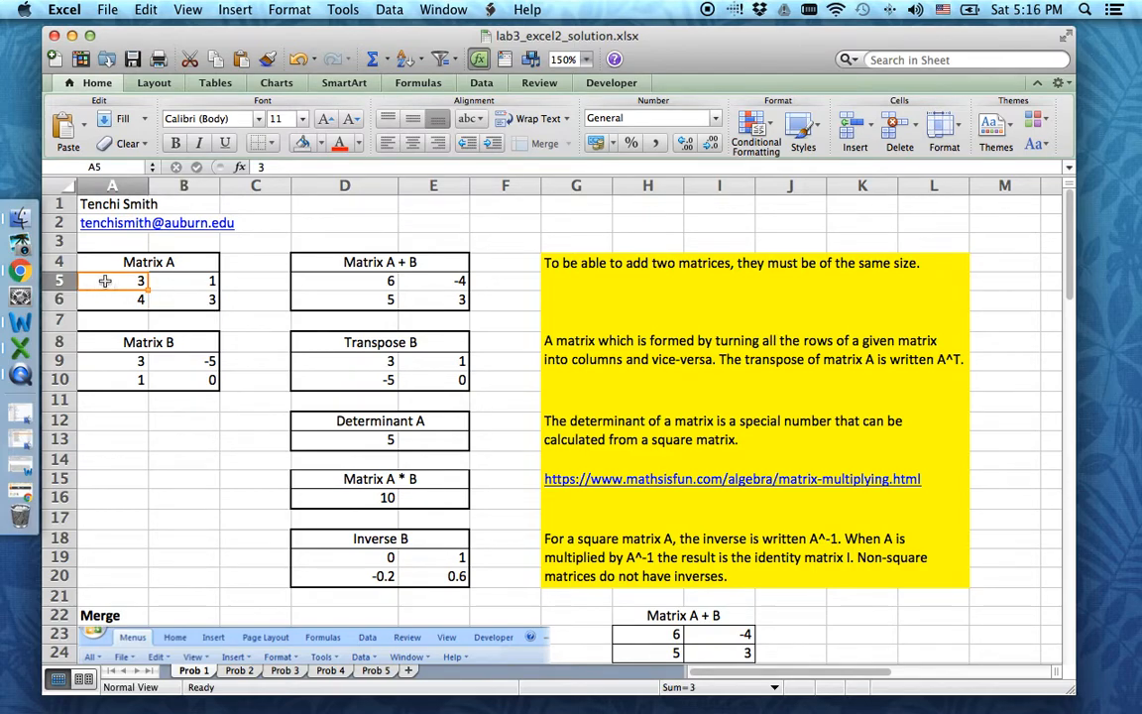
left_click(129, 367)
left_click(128, 287)
left_click(394, 283)
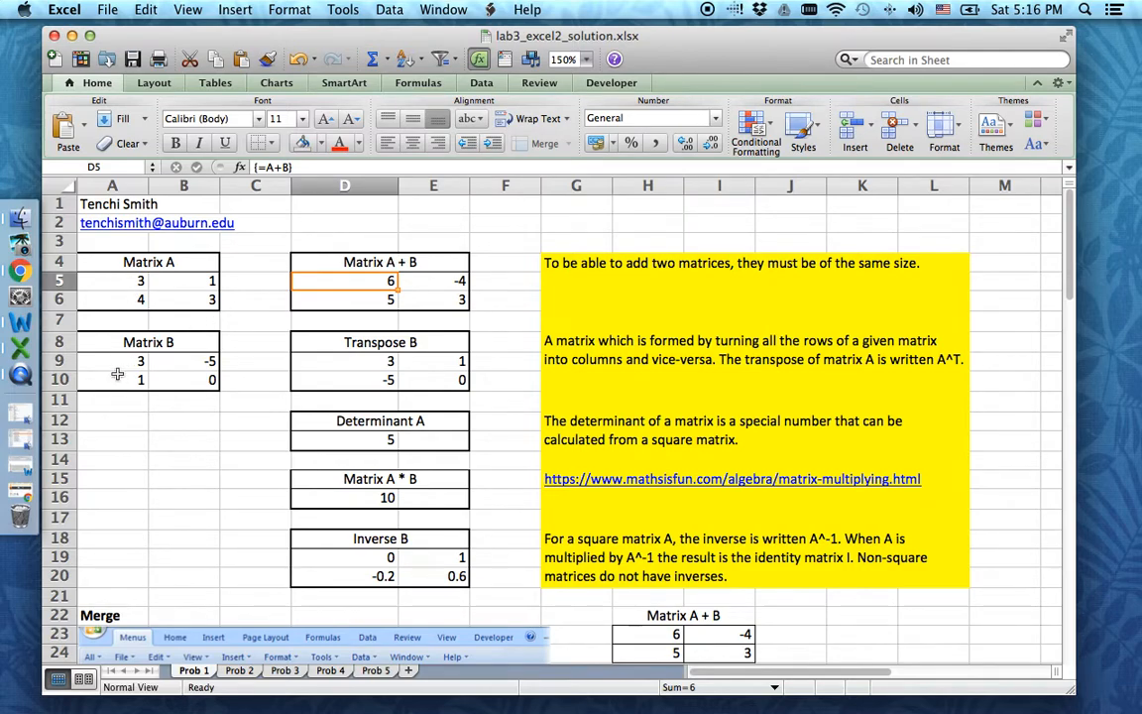
left_click(127, 282)
left_click(127, 359)
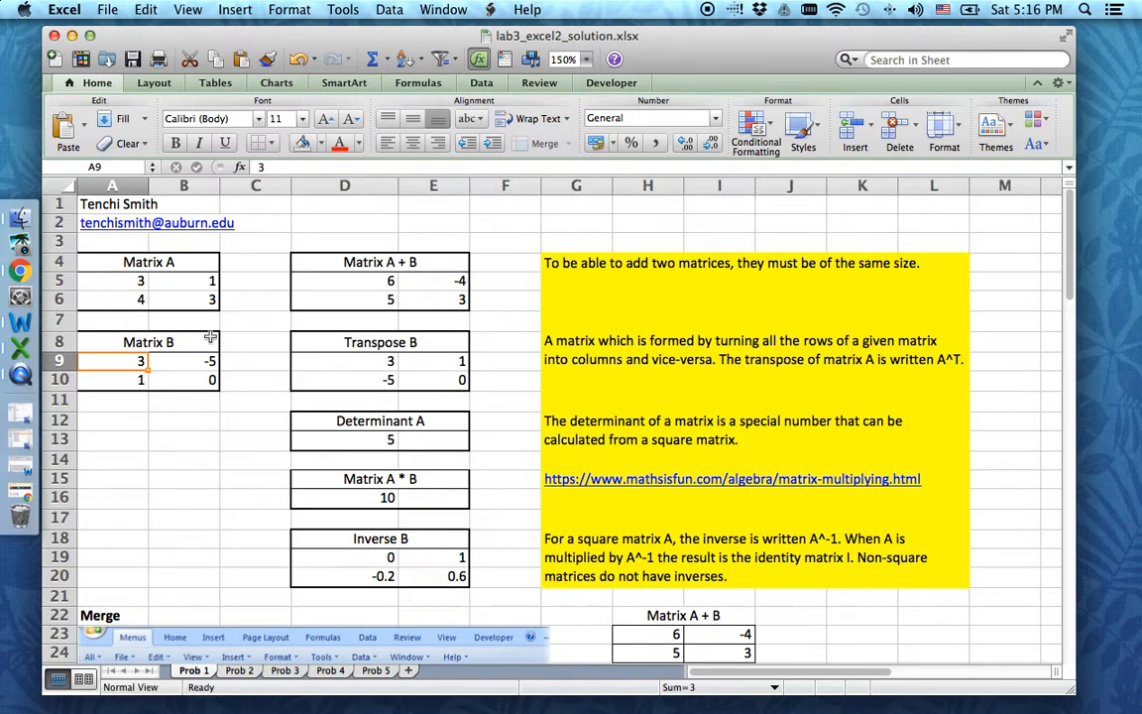
left_click(361, 280)
left_click(188, 282)
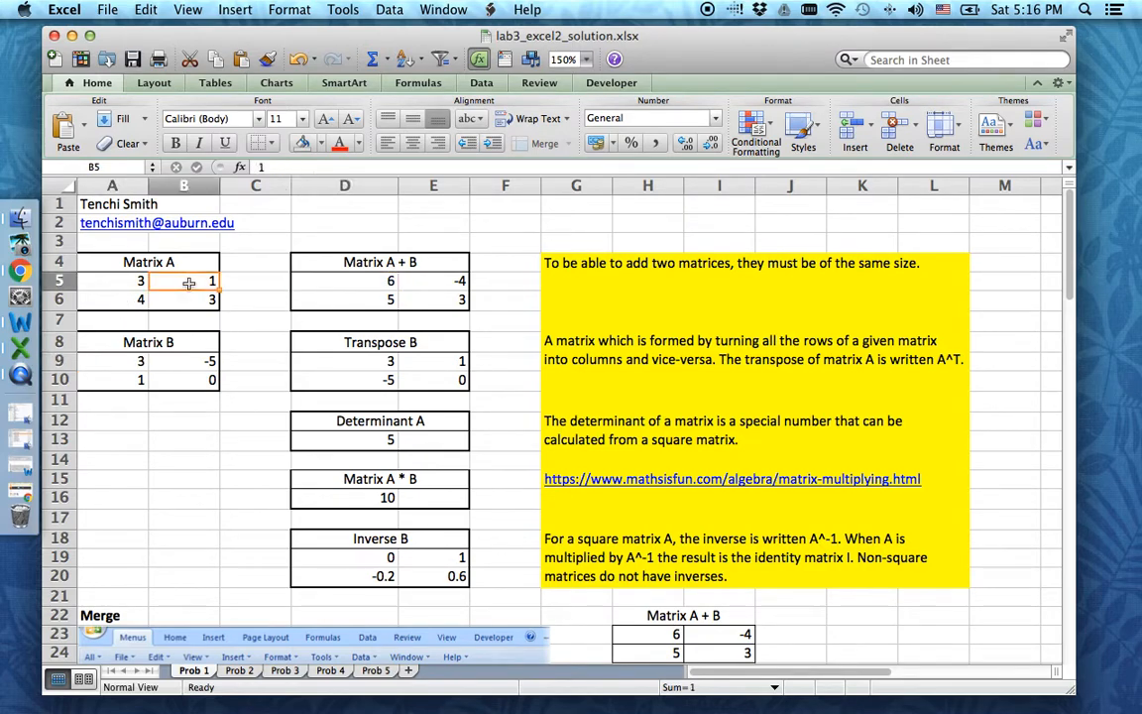
left_click(206, 361)
left_click(443, 281)
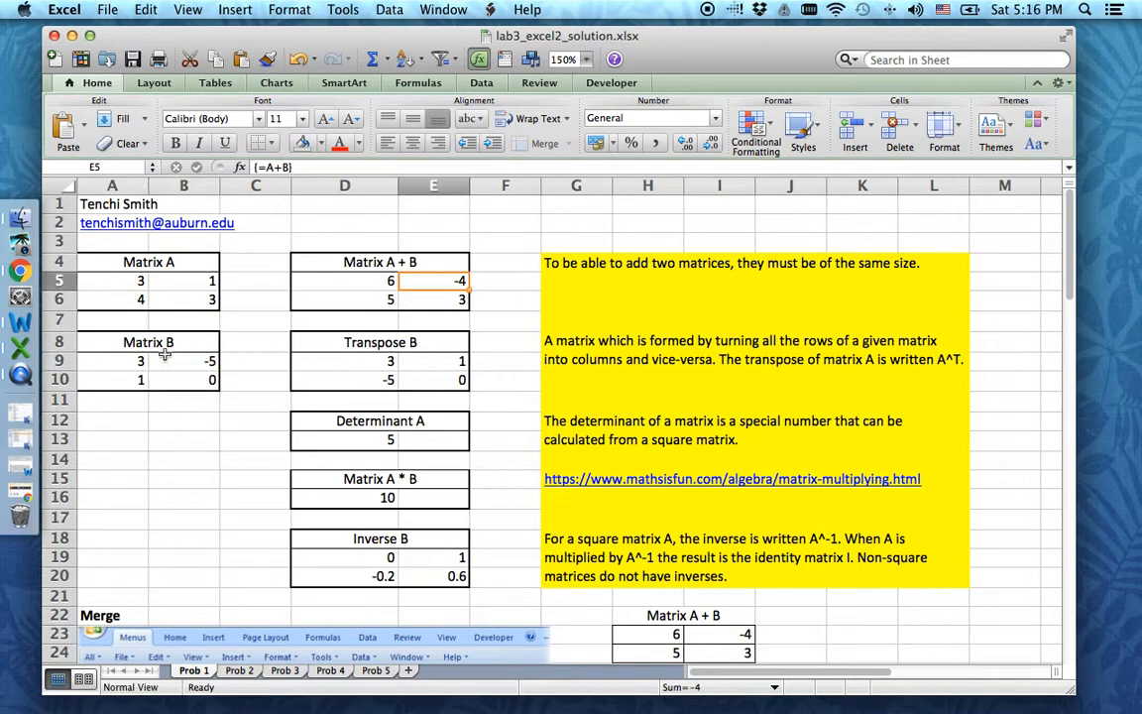
Step: Trace the second-row cells of the Matrix A + B result to their source elements and recheck the formula in D5
left_click(111, 297)
left_click(126, 387)
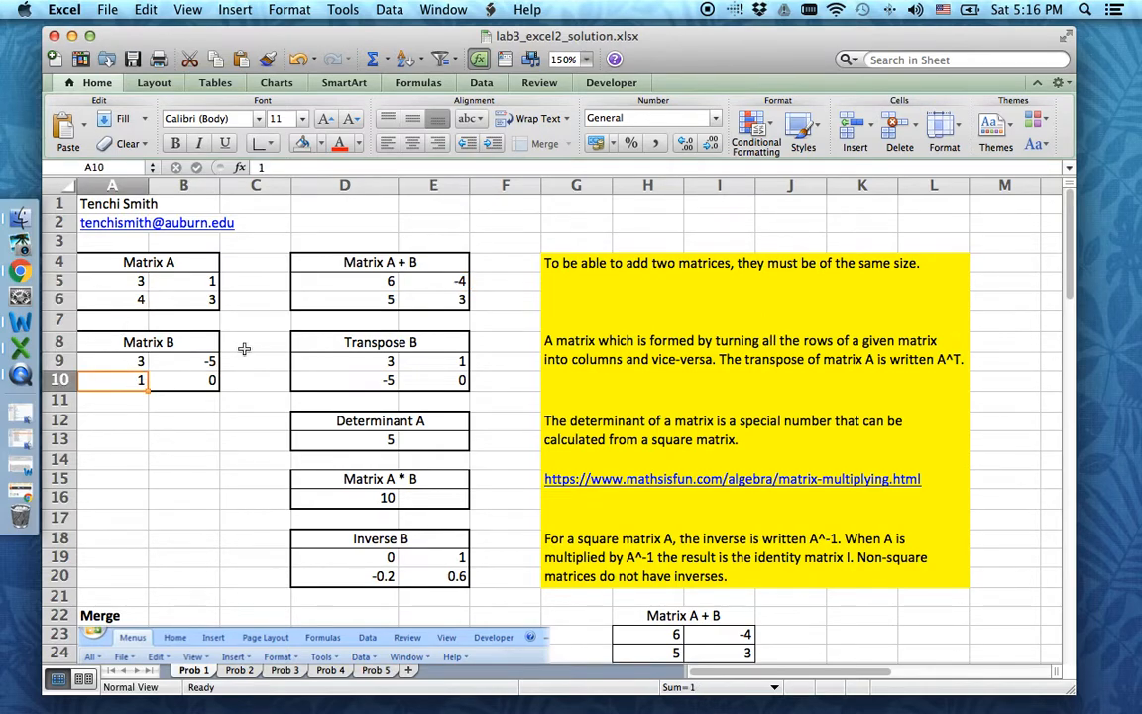
left_click(375, 297)
left_click(214, 300)
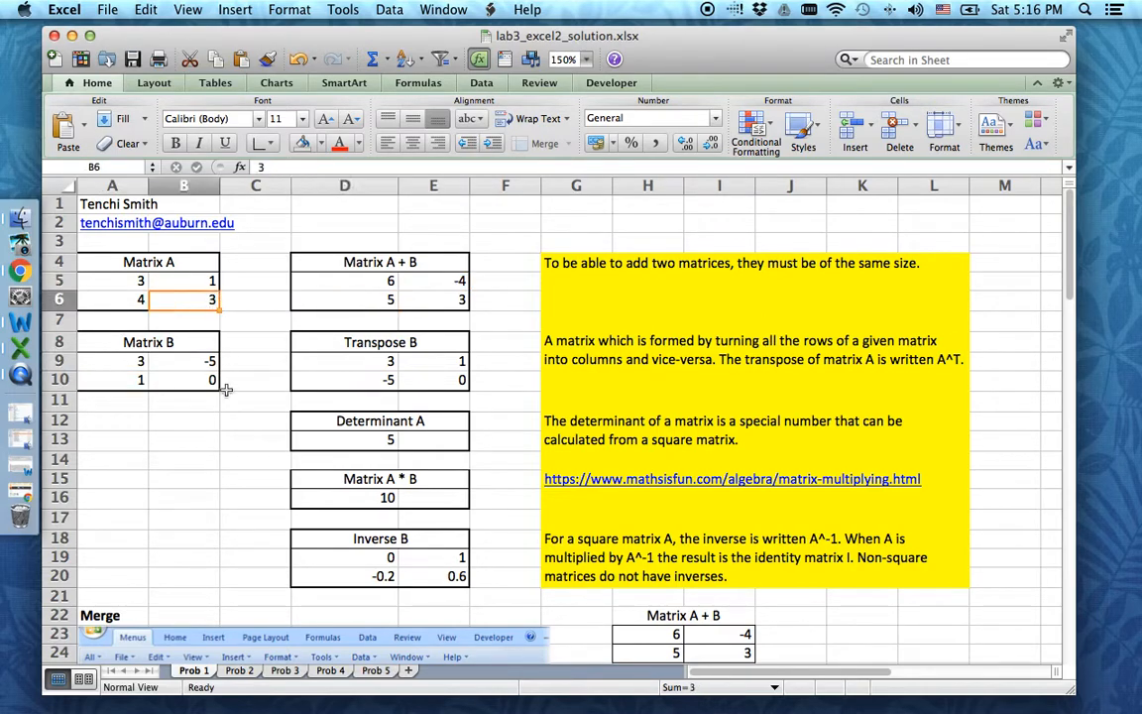
left_click(210, 378)
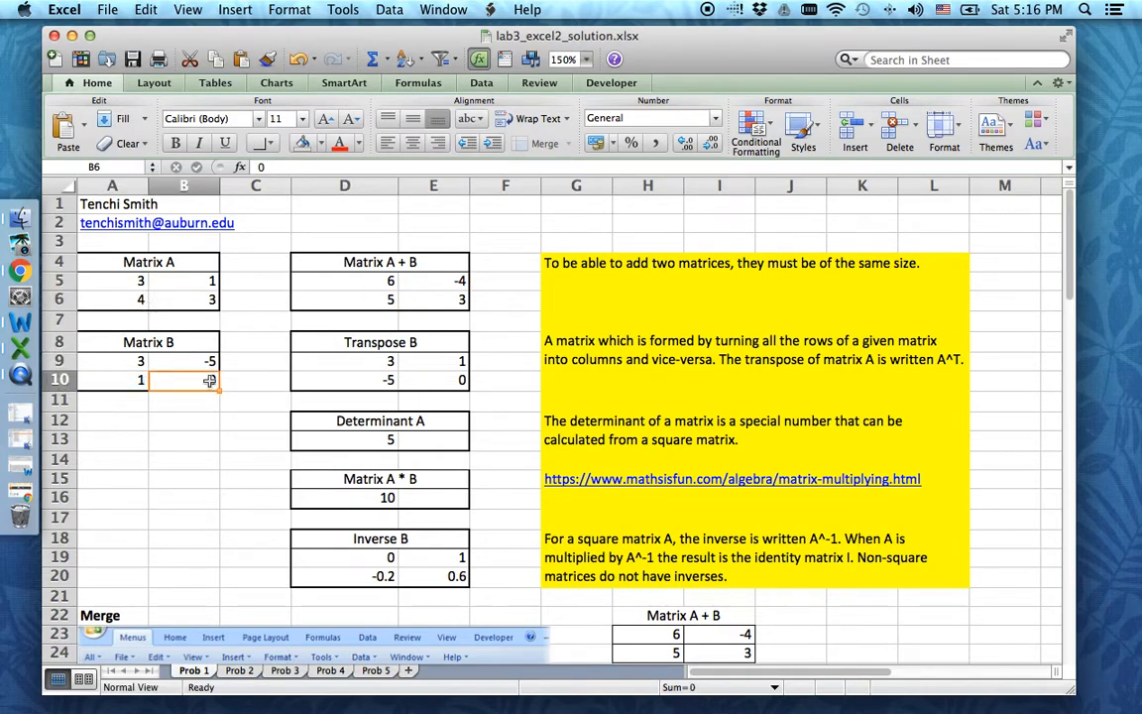
left_click(462, 301)
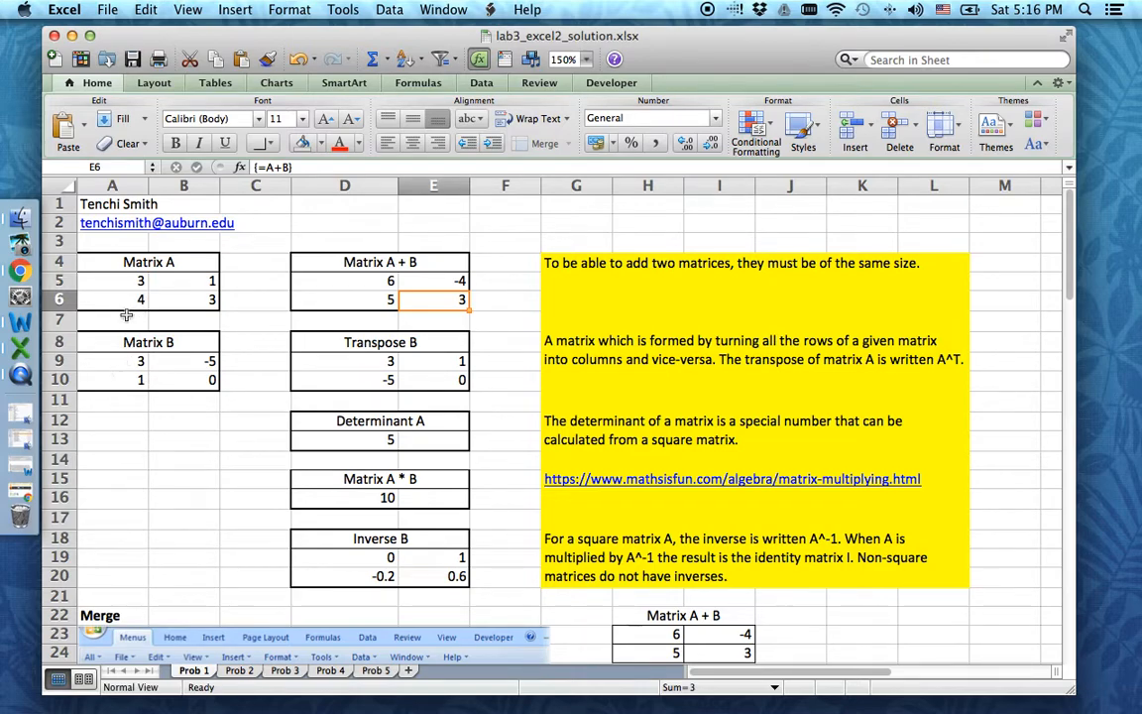
left_click(127, 282)
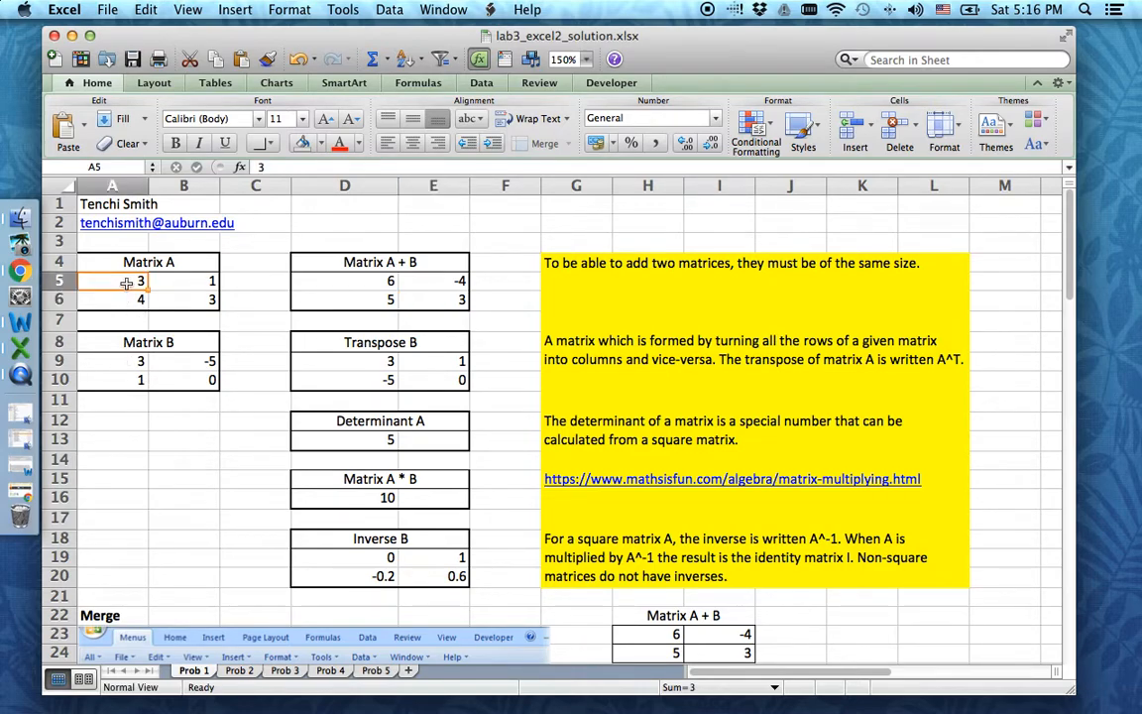
left_click(101, 363)
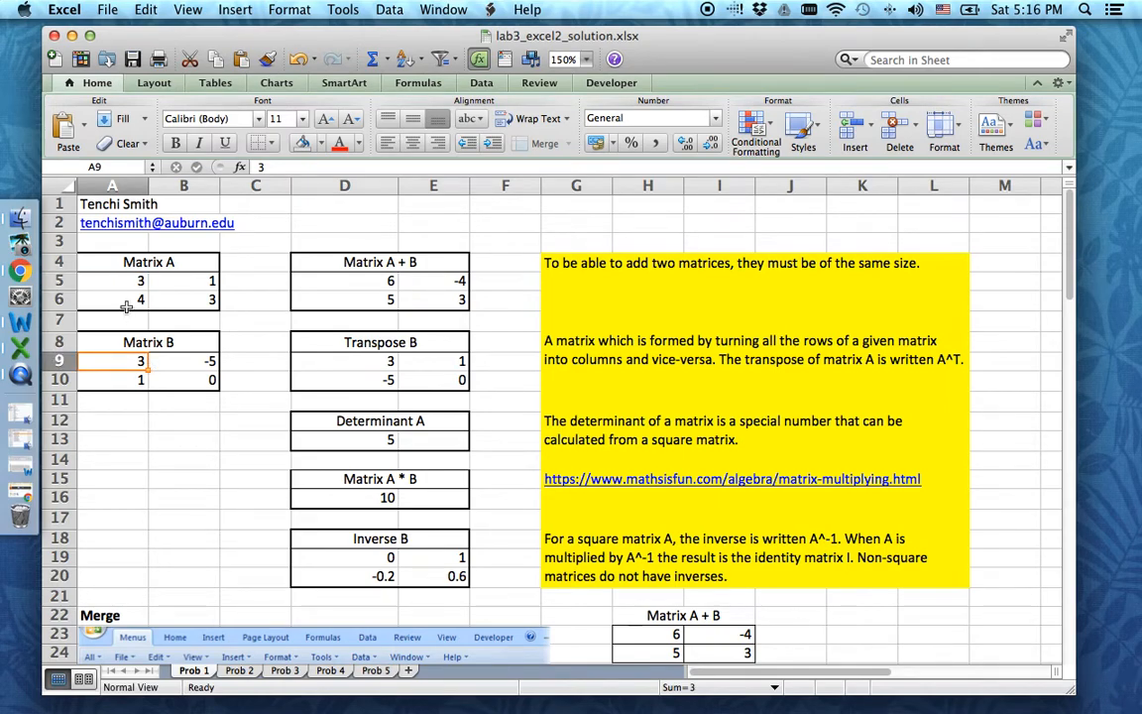
left_click(349, 284)
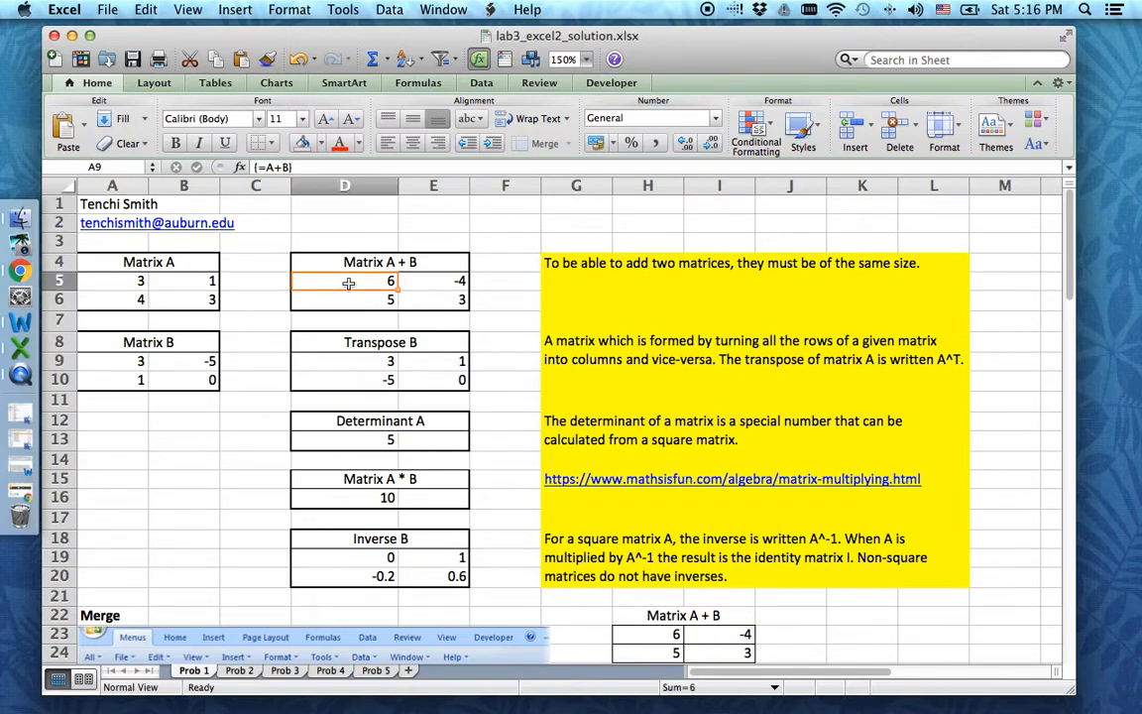
Step: Enter the array formula =A5:B6+A9:B10 in the Matrix A + B range D5:E6 and reselect the range to check it
left_click_drag(319, 259, 442, 299)
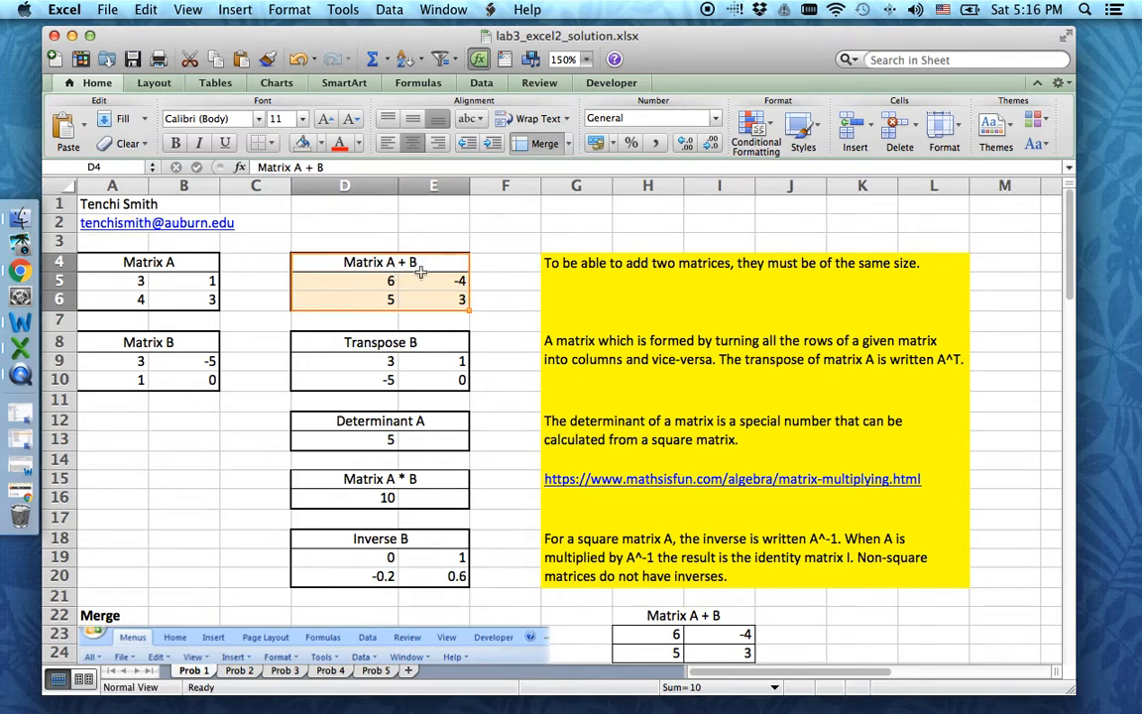
left_click_drag(324, 275, 388, 310)
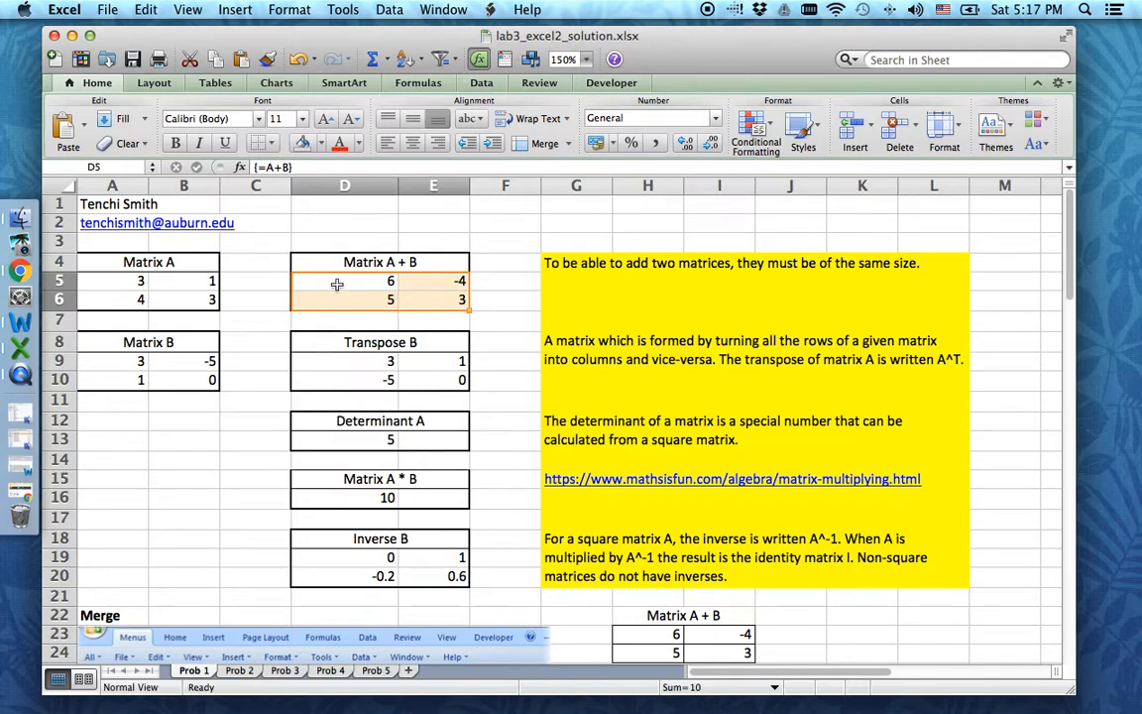
type("=")
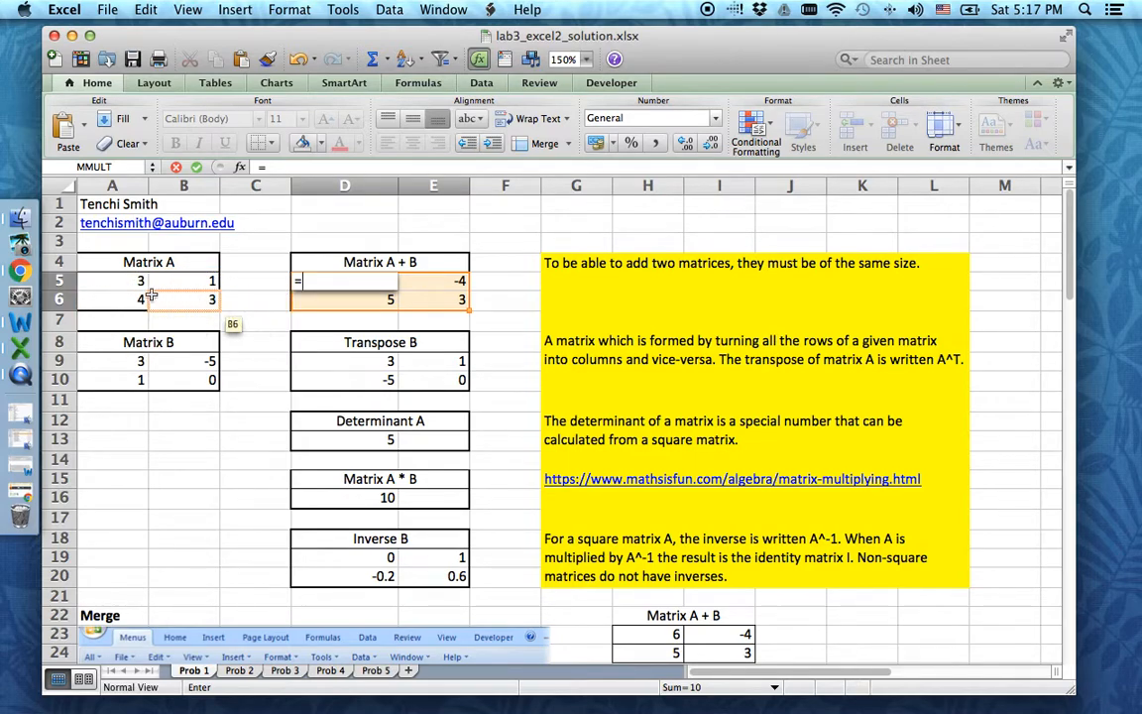
left_click_drag(112, 282, 184, 308)
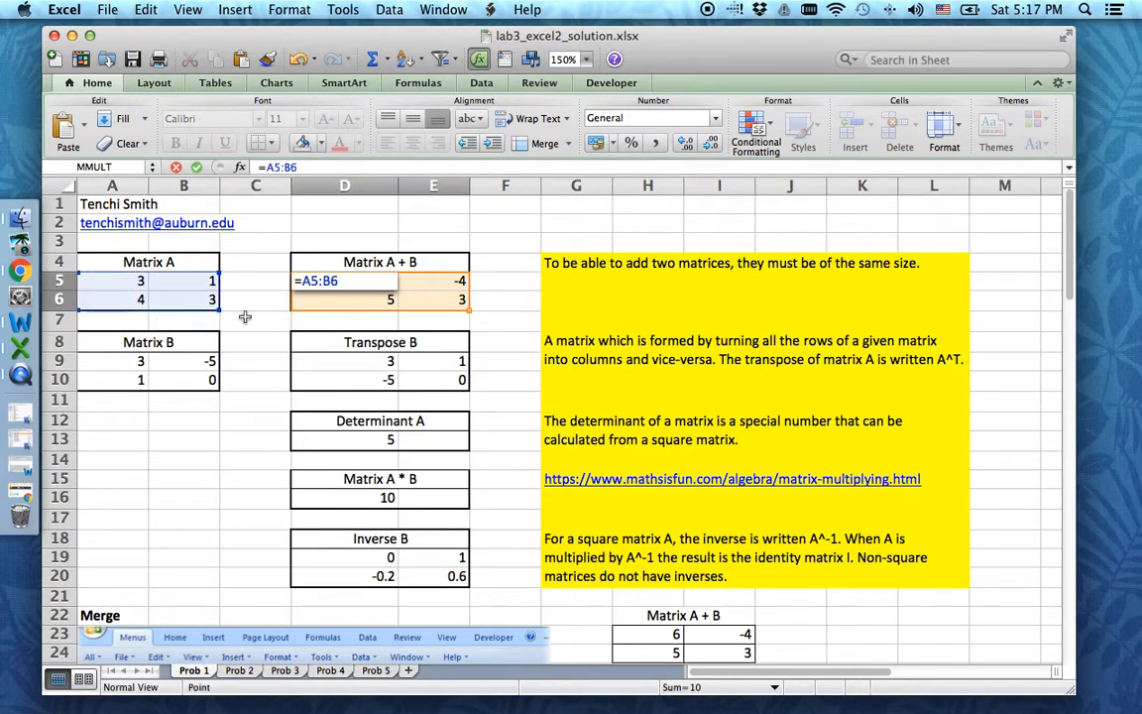
type("+")
left_click_drag(119, 361, 172, 380)
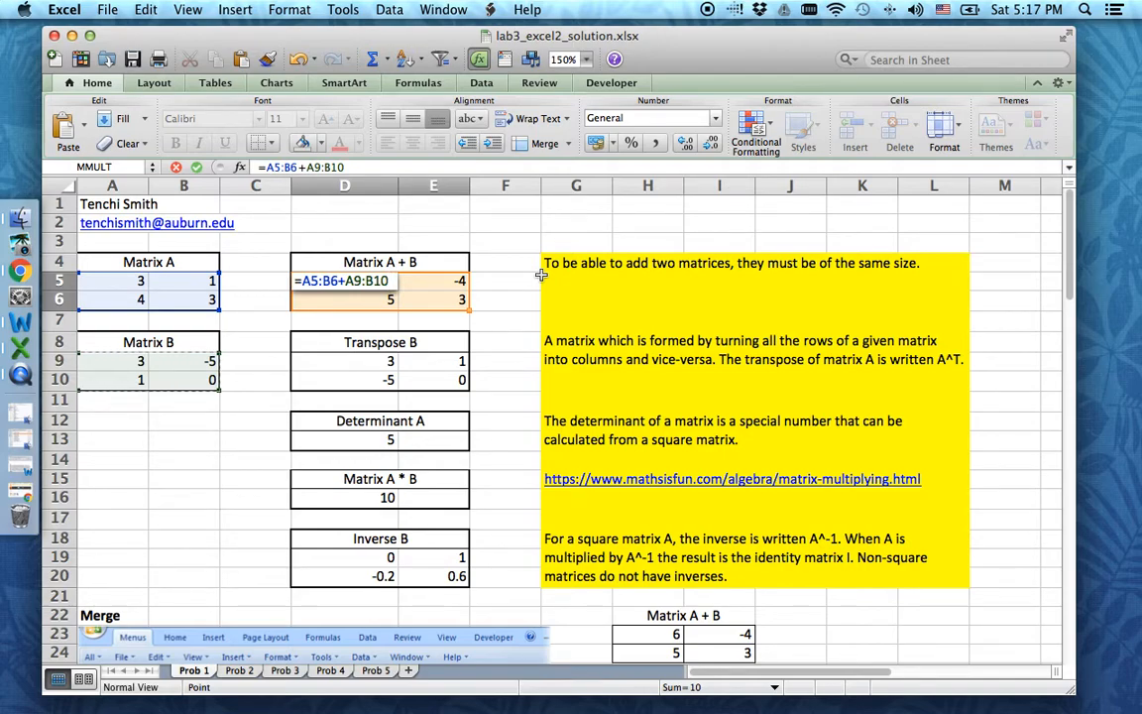
key("shift+Return")
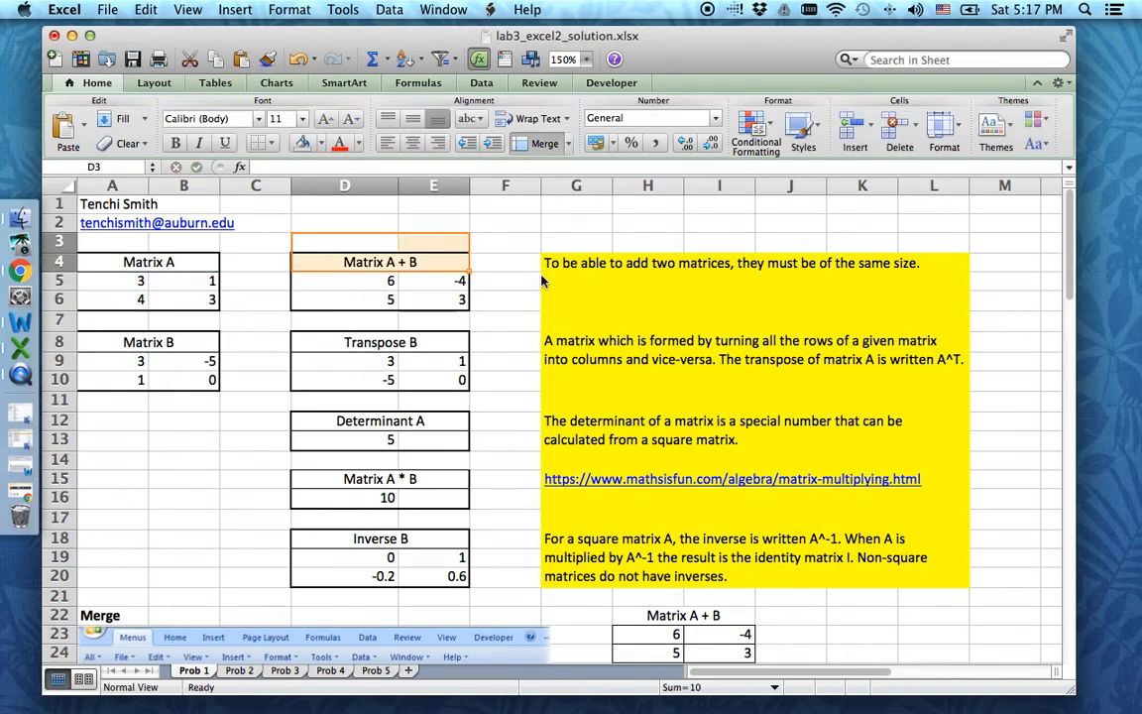
left_click_drag(342, 285, 442, 293)
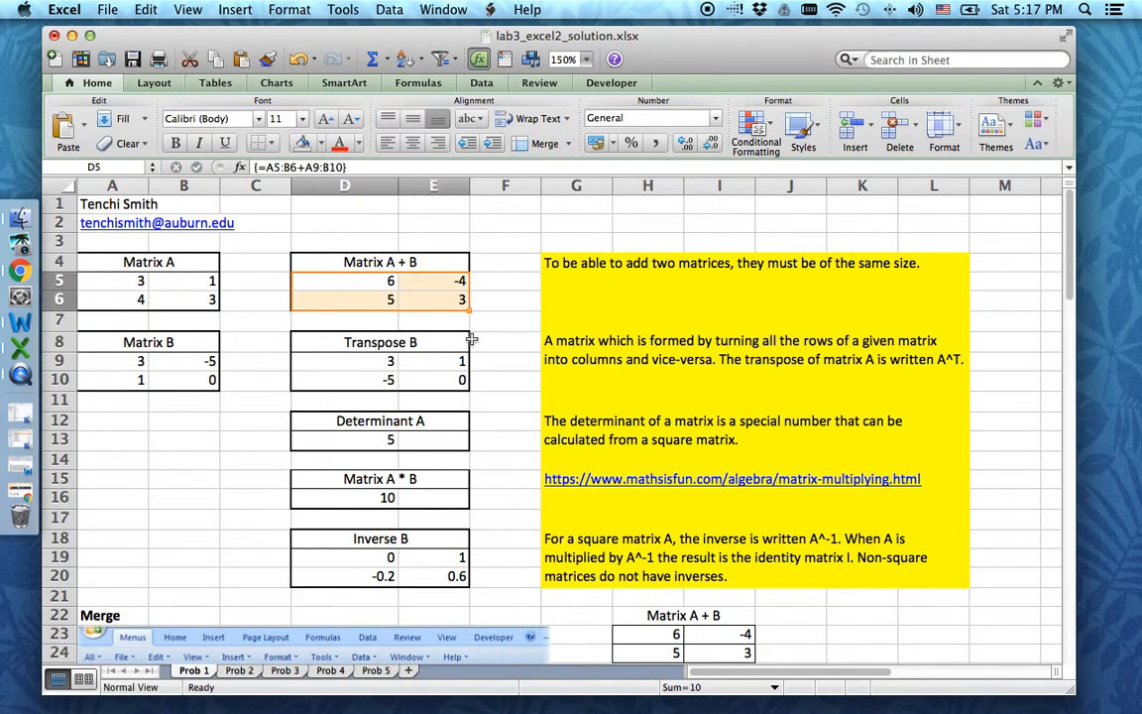
Step: Re-enter =A5:B6+A9:B10 across the Matrix A + B range D5:E6, trying an ordinary entry before committing it as an array formula
left_click(368, 287)
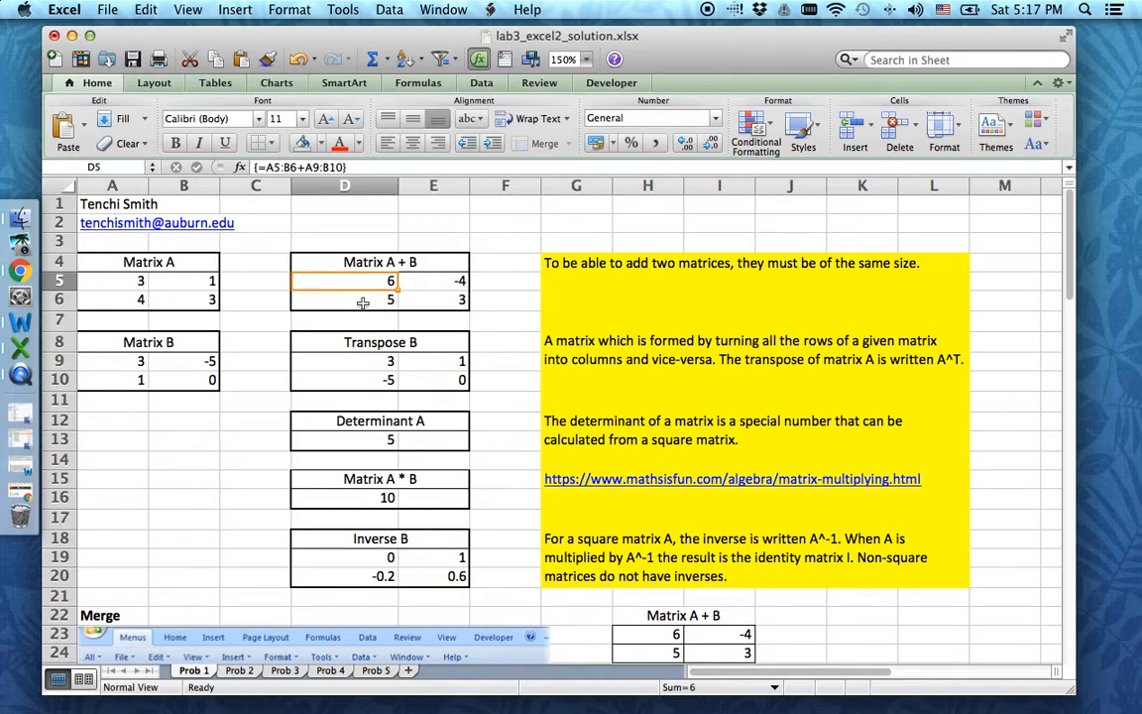
left_click_drag(320, 283, 459, 300)
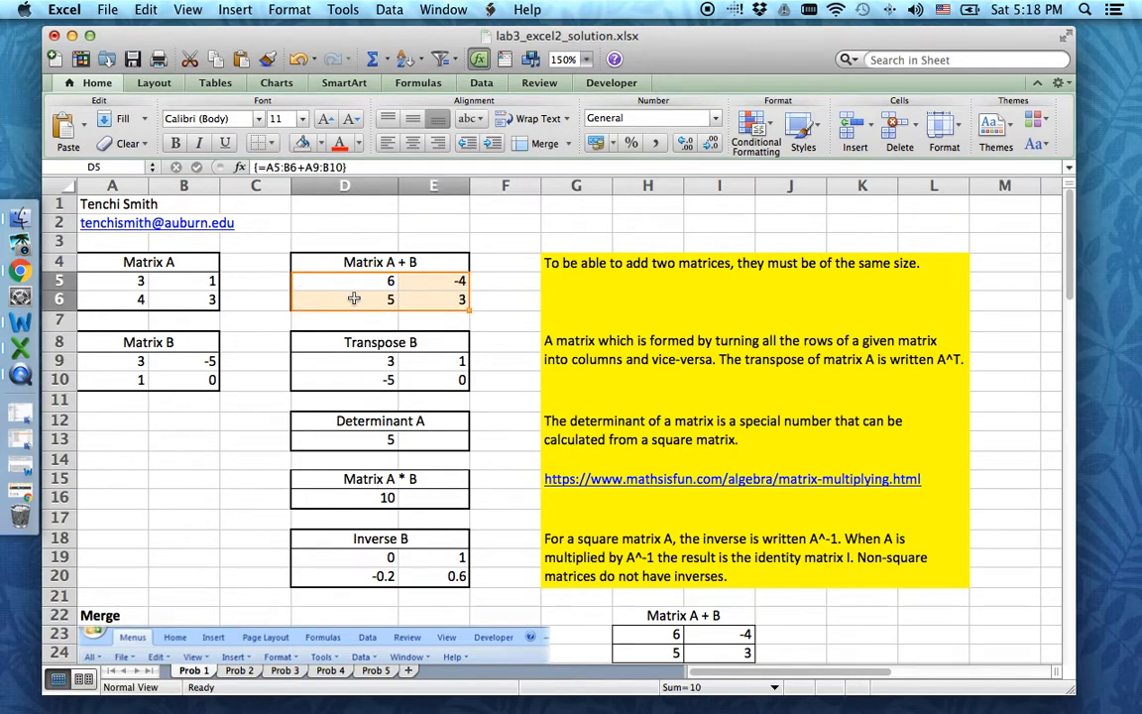
type("=")
left_click(140, 283)
left_click_drag(140, 284, 198, 297)
type("+")
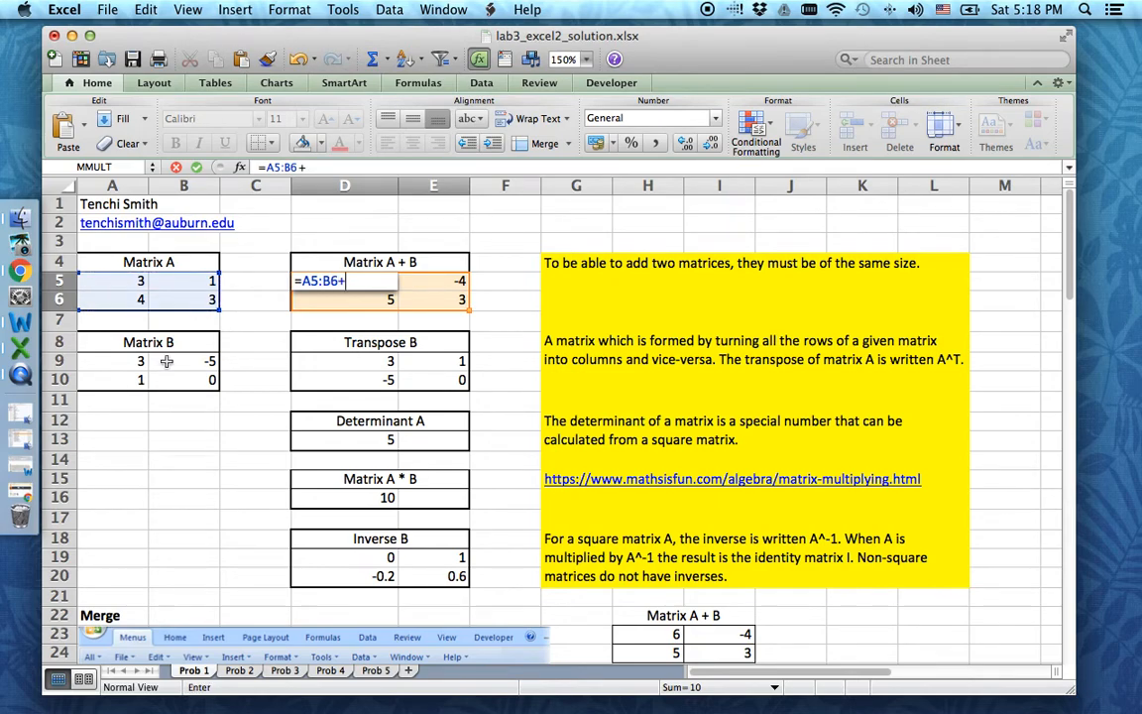
left_click_drag(104, 359, 178, 384)
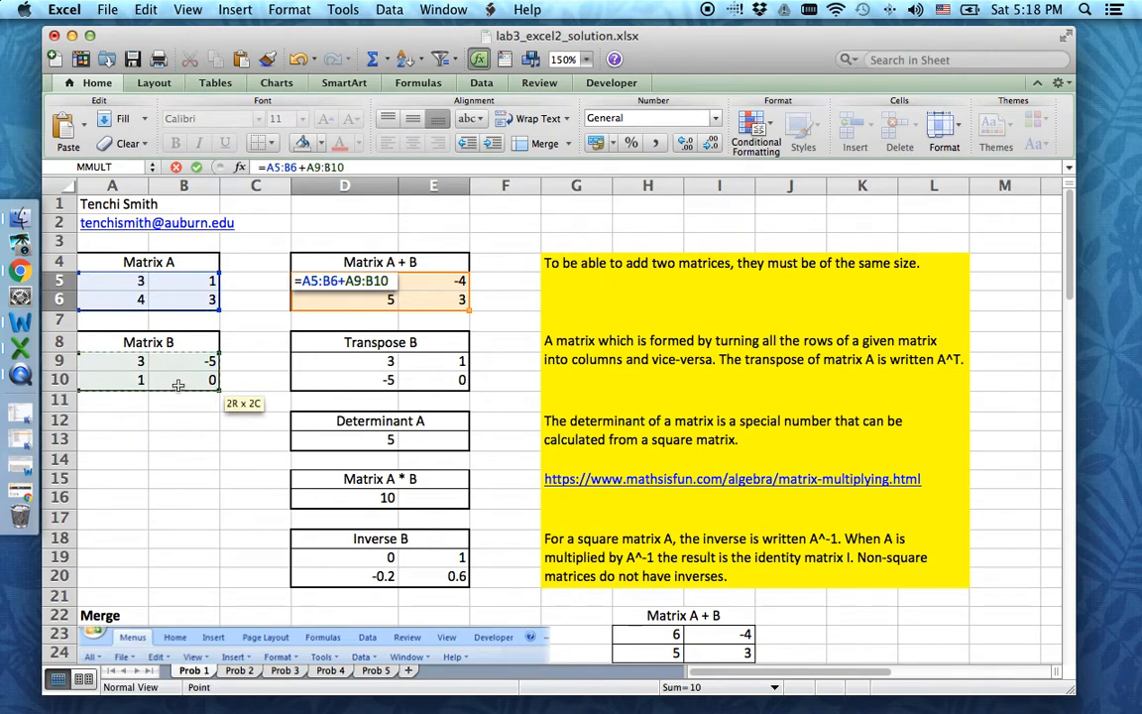
key("Return")
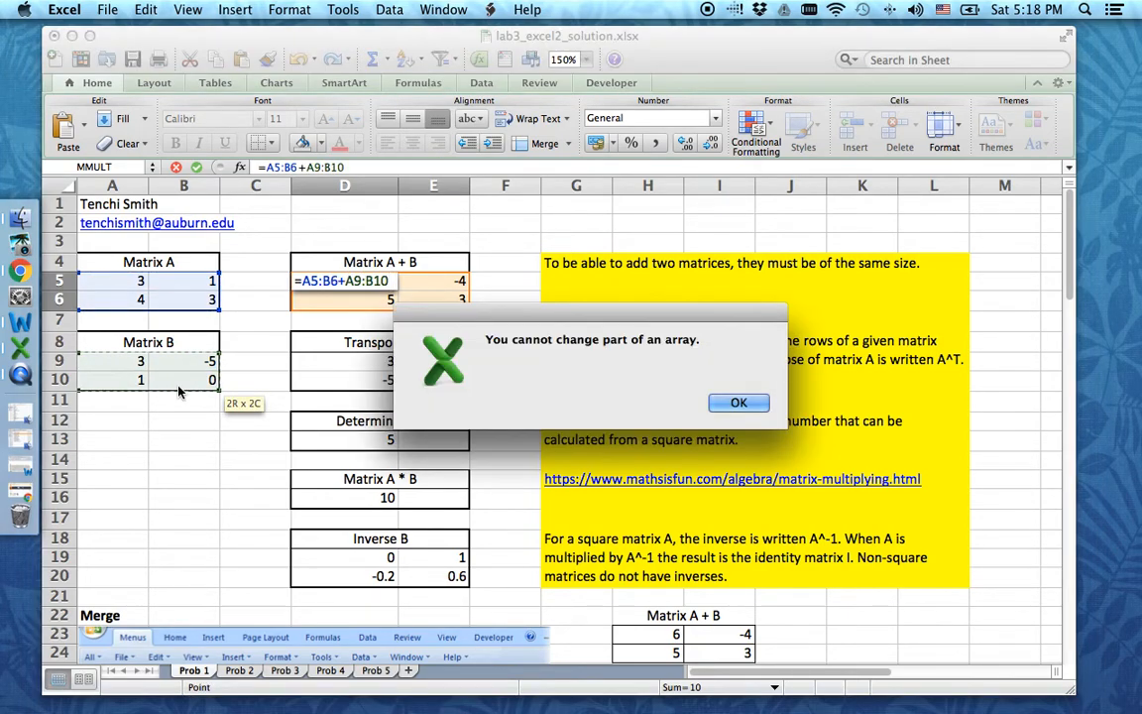
left_click(739, 404)
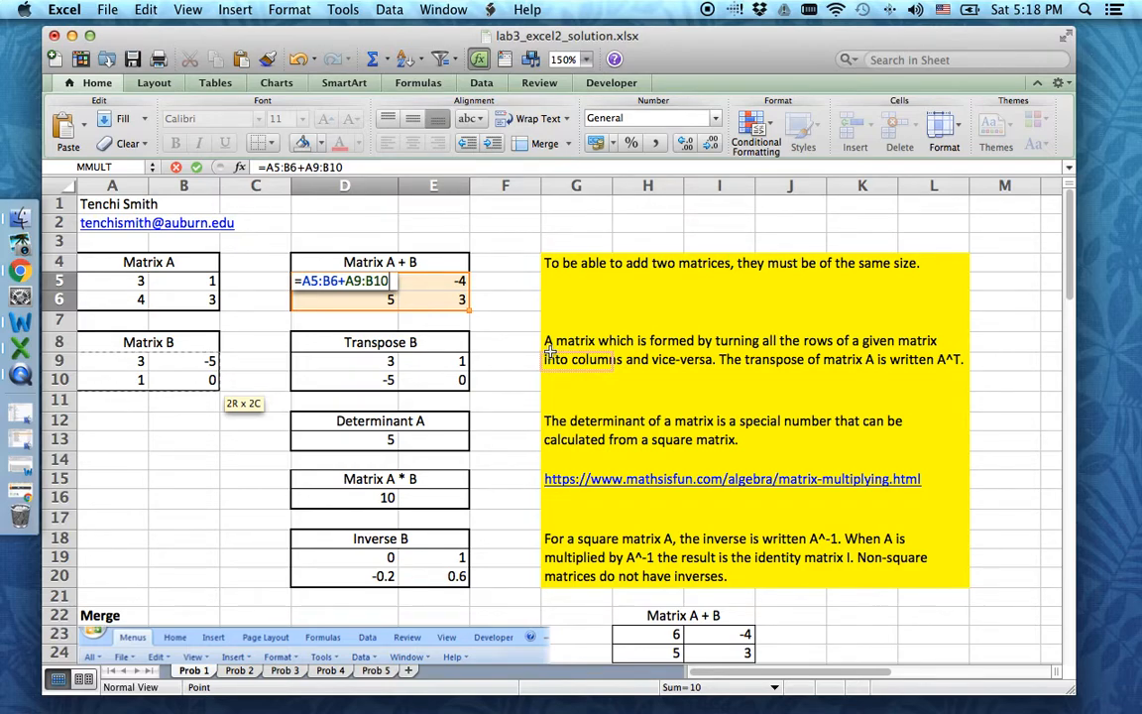
key("ctrl+shift+Return")
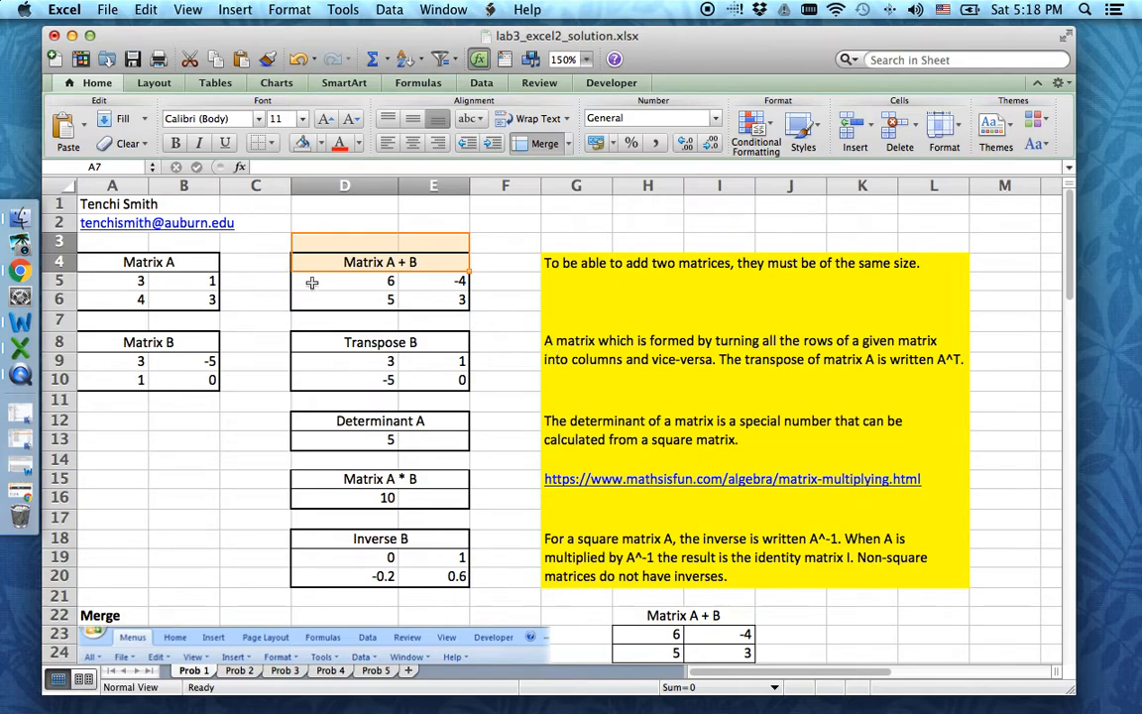
Step: Replace the formula in D5:E6 with the array formula =A+B using the named ranges, and check Matrix A's range name
left_click_drag(336, 286, 420, 299)
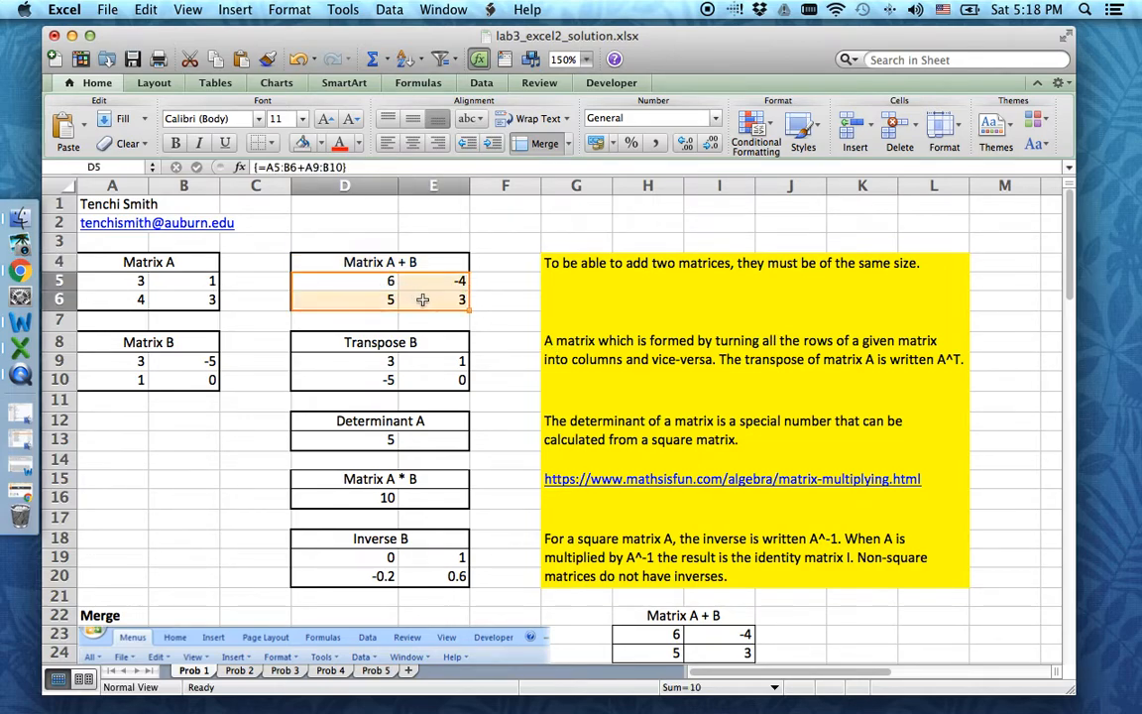
type("=")
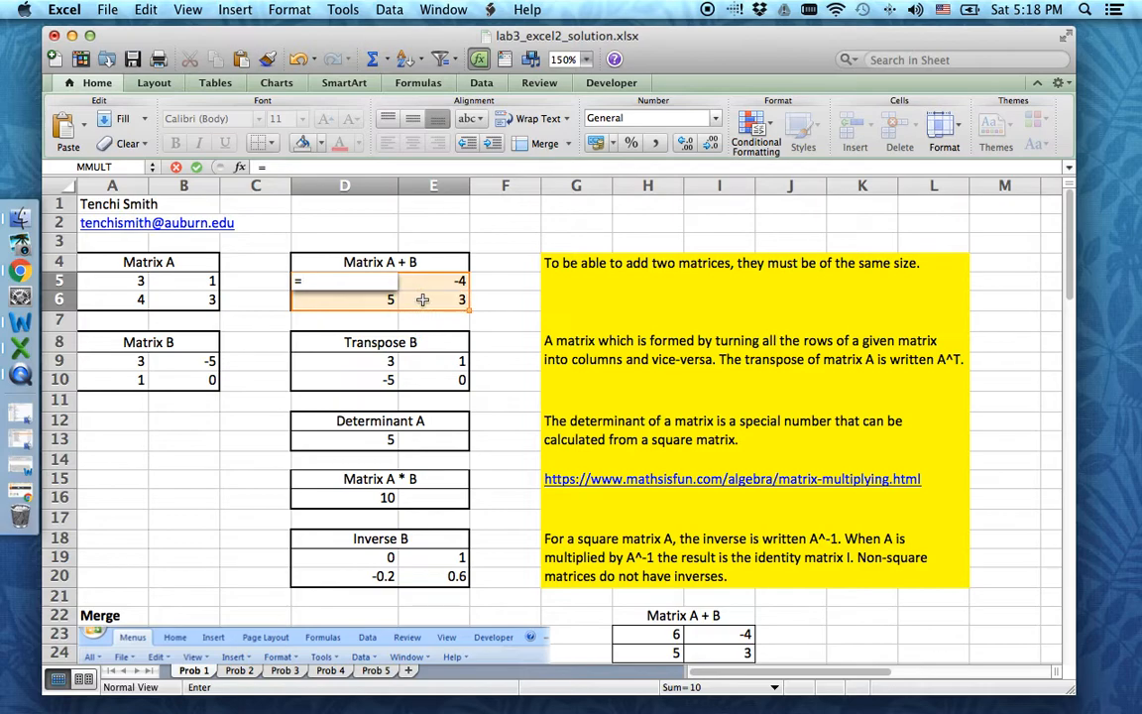
type("A")
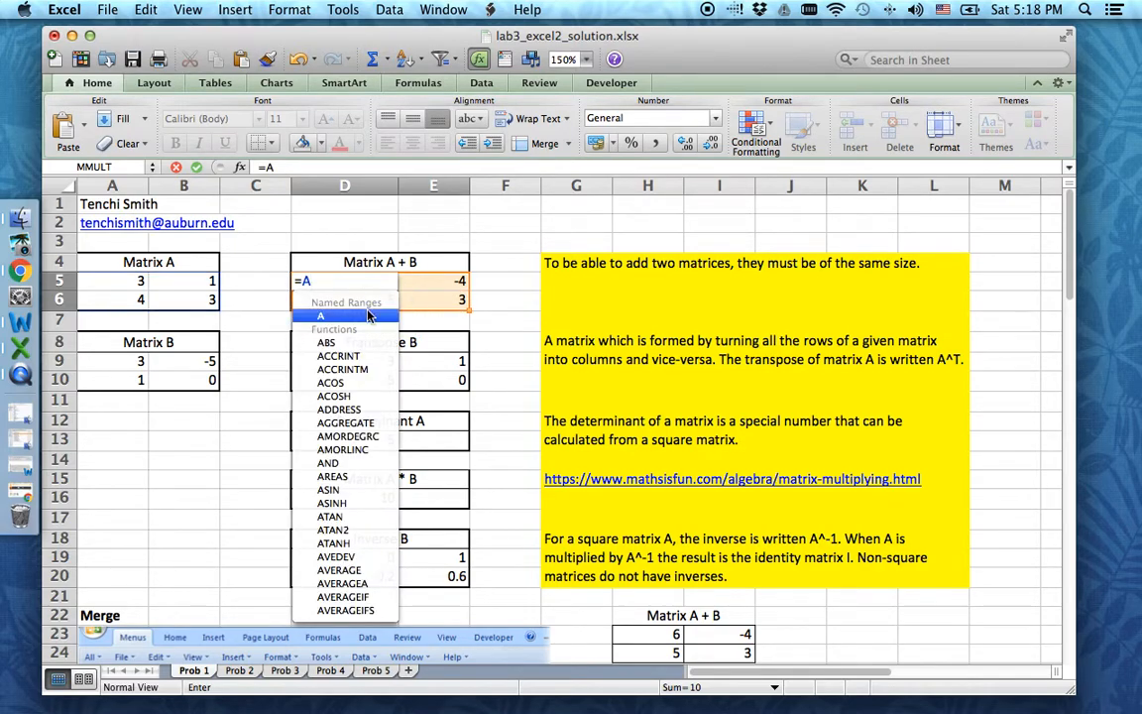
left_click(331, 317)
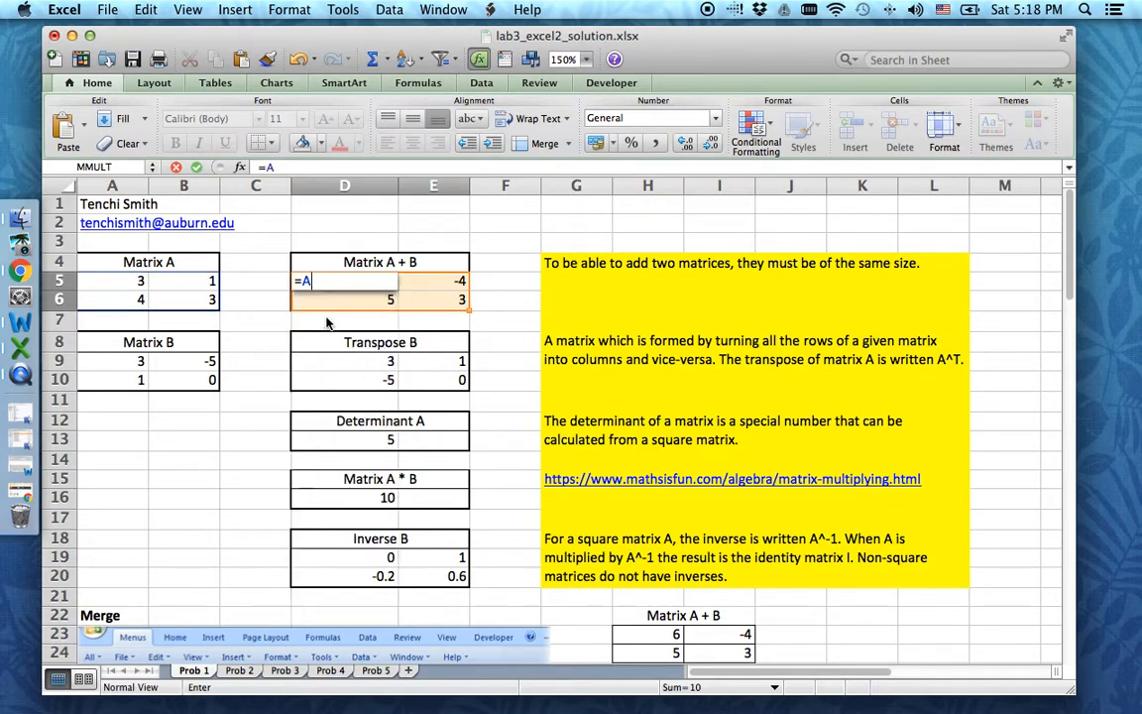
type("+b")
key("ctrl+shift+Return")
left_click_drag(364, 284, 416, 295)
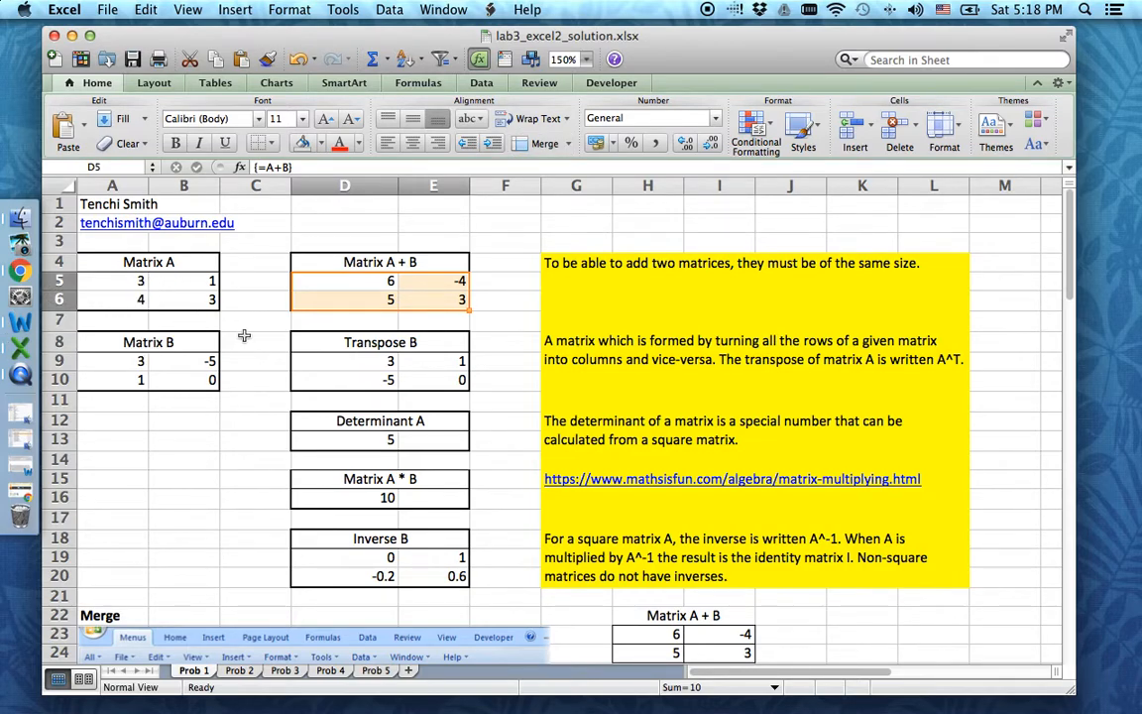
left_click_drag(119, 281, 173, 300)
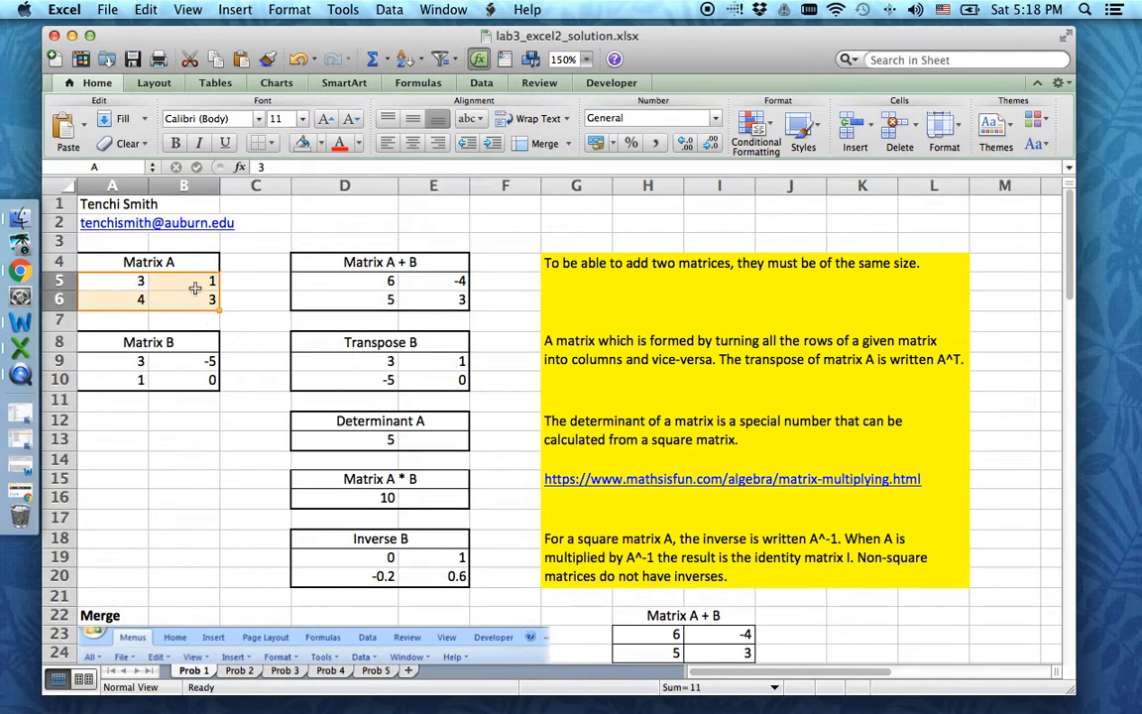
Step: Inspect the formula in the Transpose B result and read the Transpose example in the notes further down the sheet
left_click(420, 375)
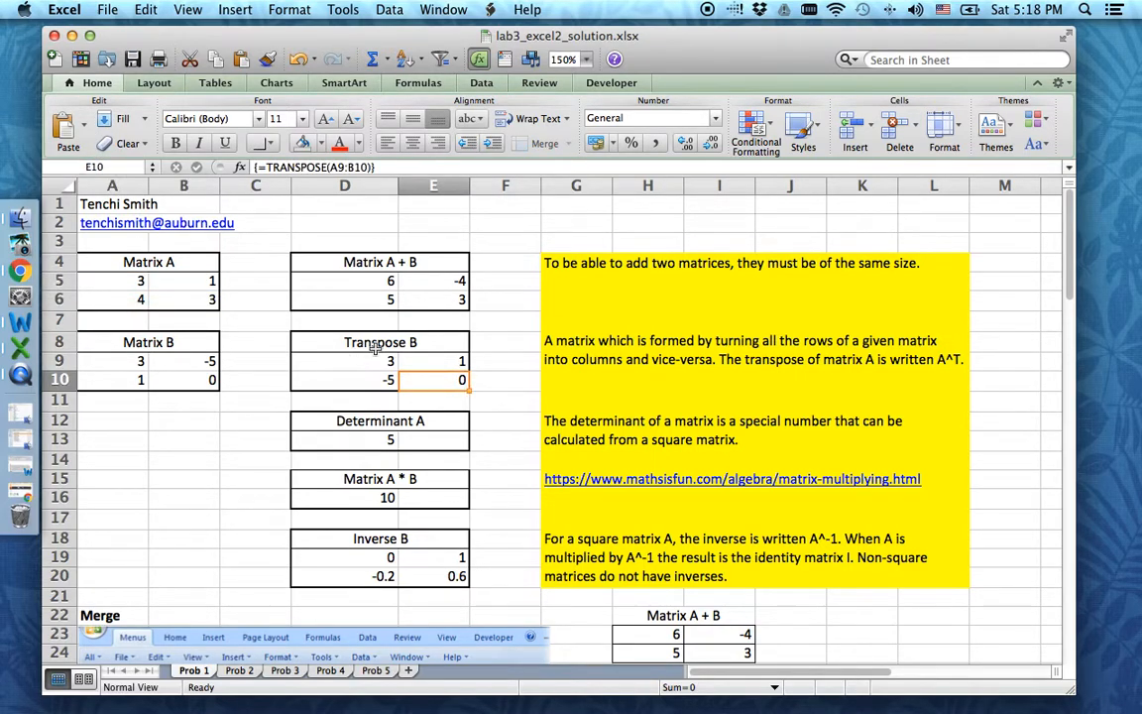
scroll(382, 426, "down", 15)
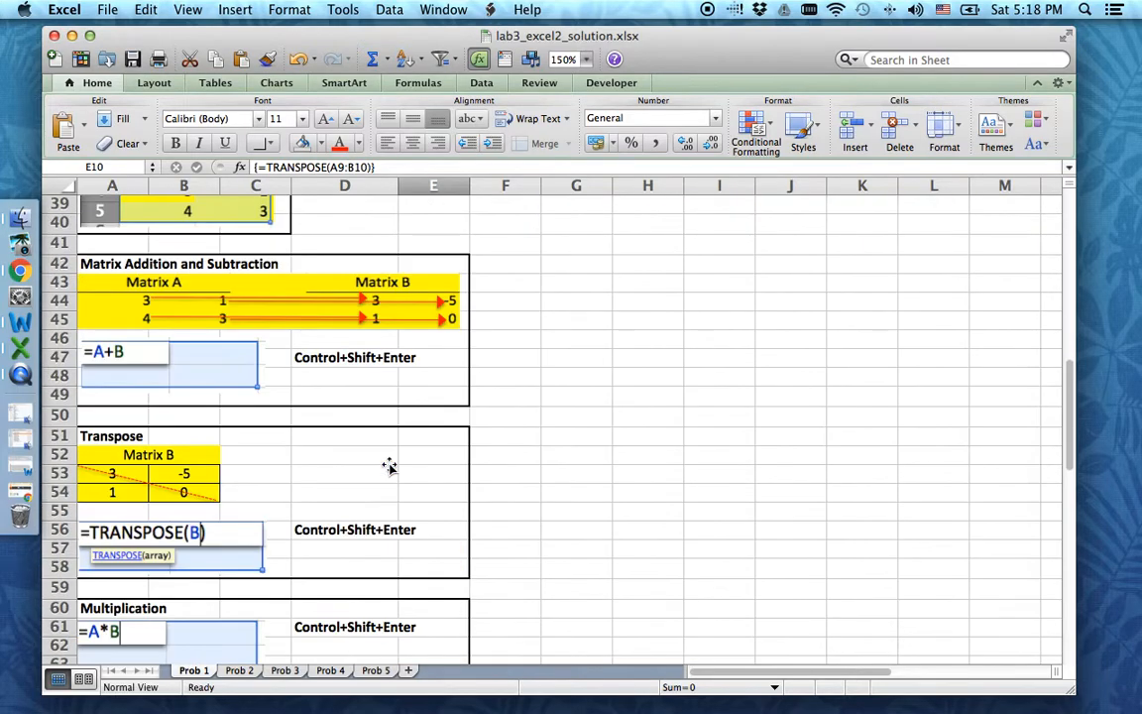
scroll(390, 466, "up", 2)
scroll(389, 465, "down", 4)
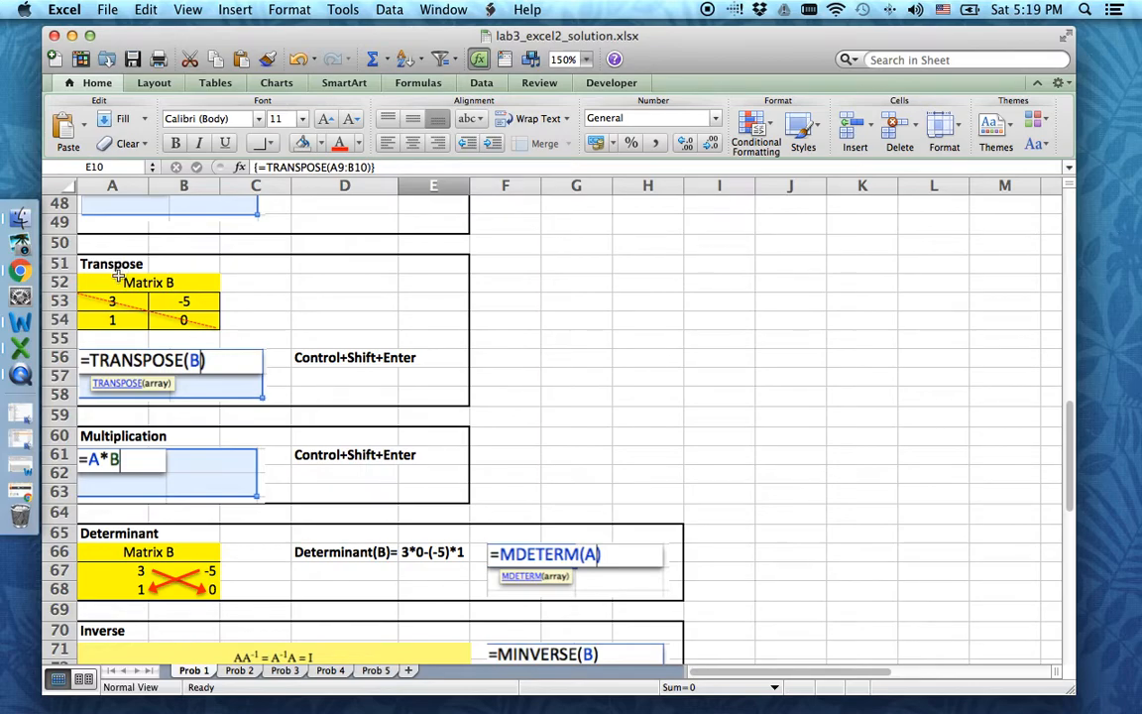
scroll(139, 320, "up", 15)
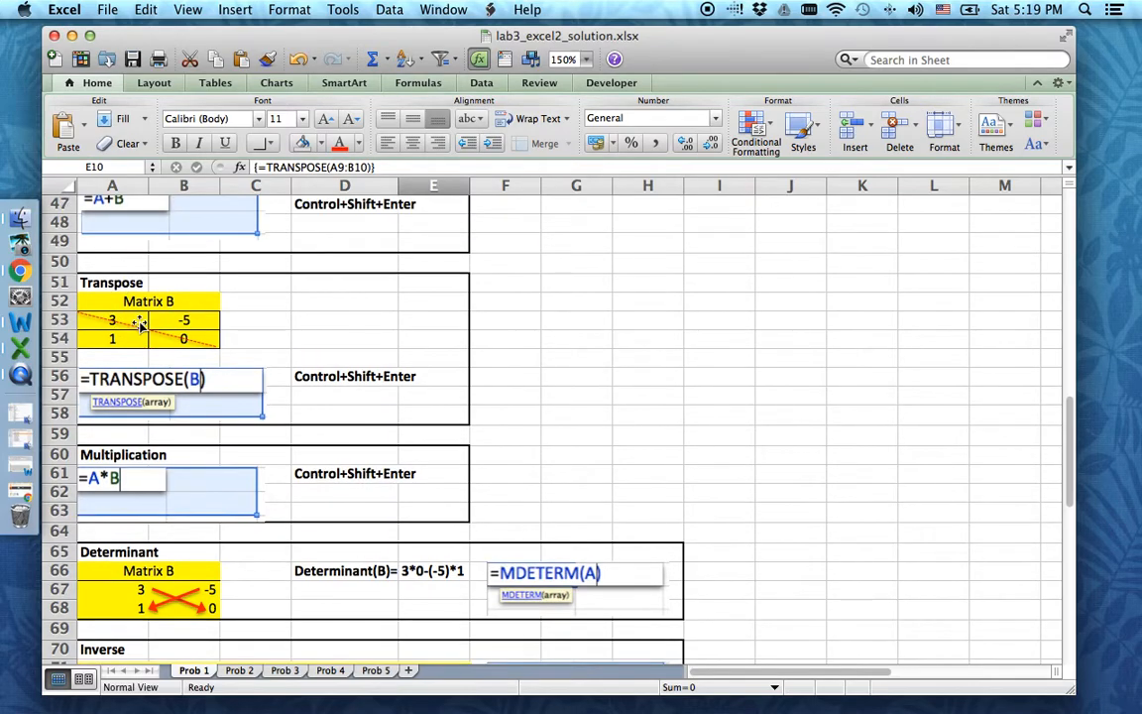
scroll(138, 322, "up", 1)
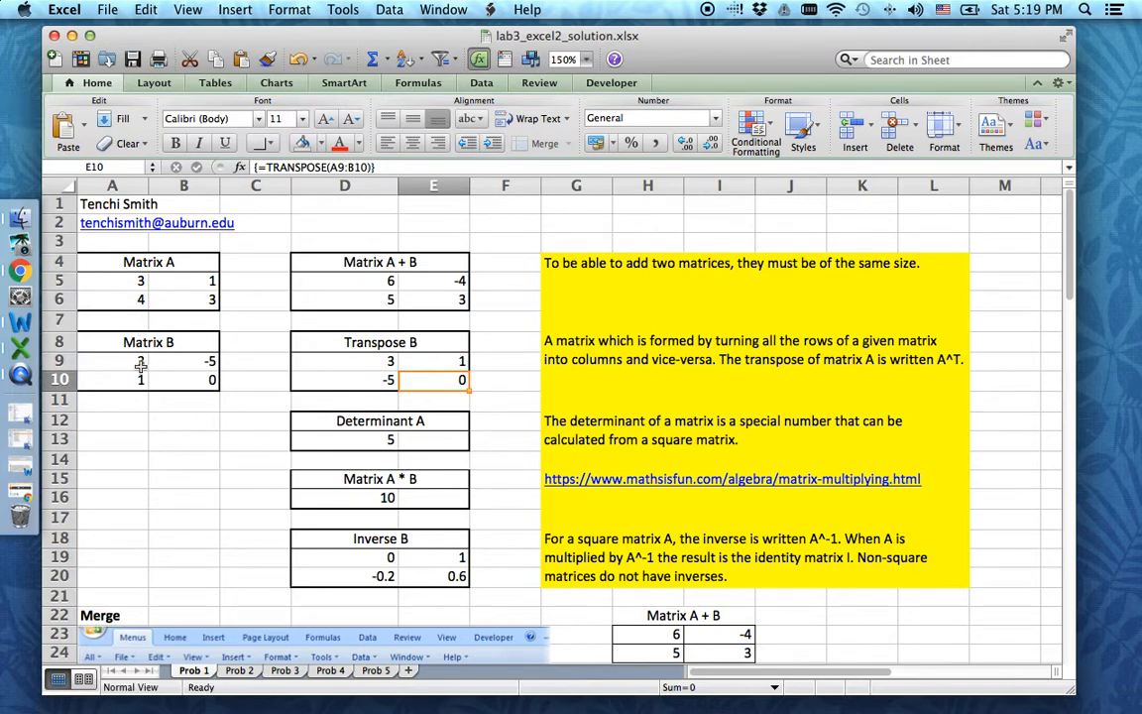
Step: Compare the rows and diagonal elements of Matrix B with the matching cells of the Transpose B result
left_click(123, 363)
left_click_drag(123, 362, 193, 364)
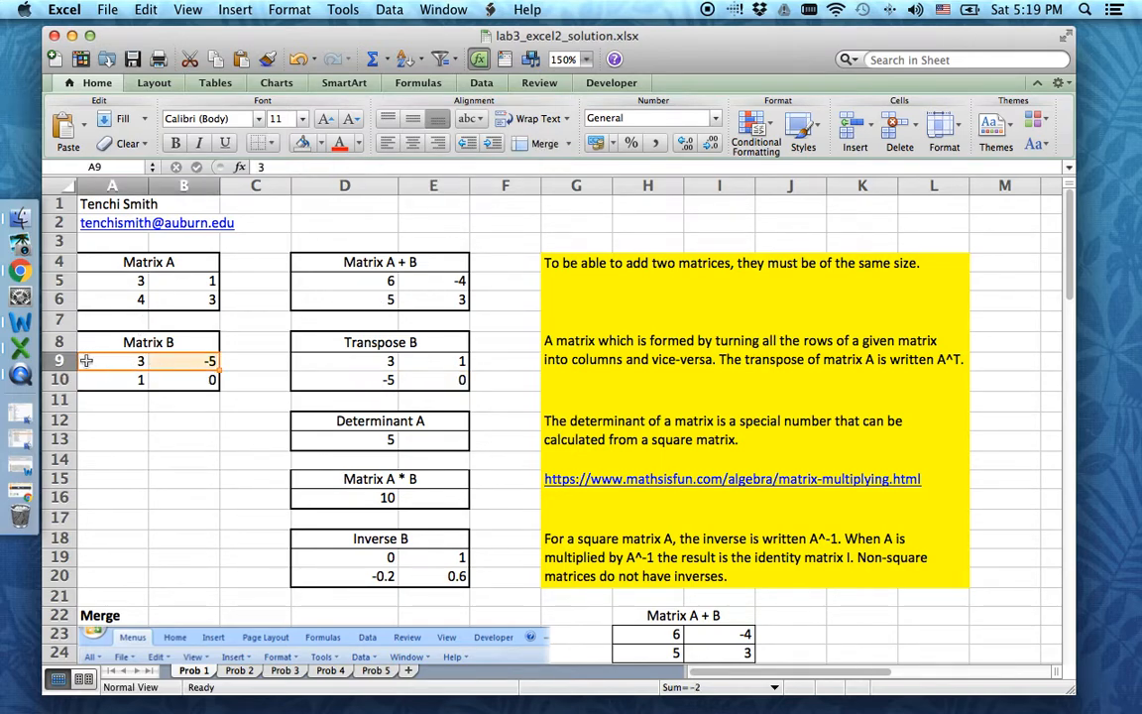
left_click_drag(109, 368, 199, 381)
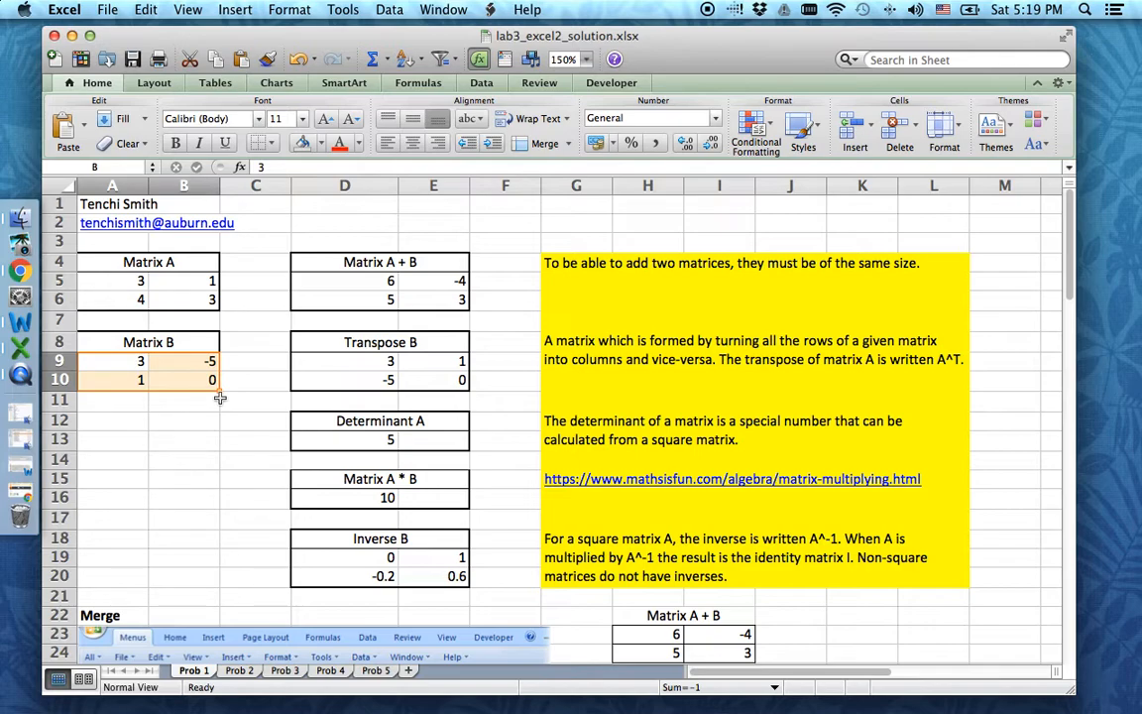
left_click(117, 359)
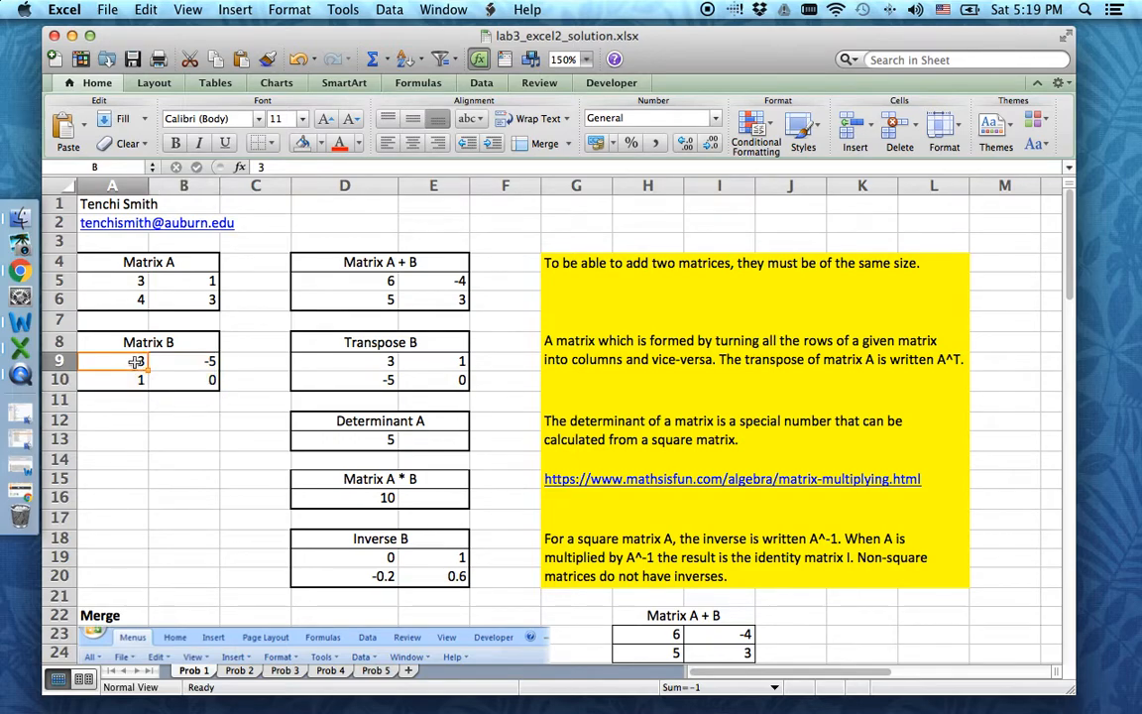
left_click(191, 382)
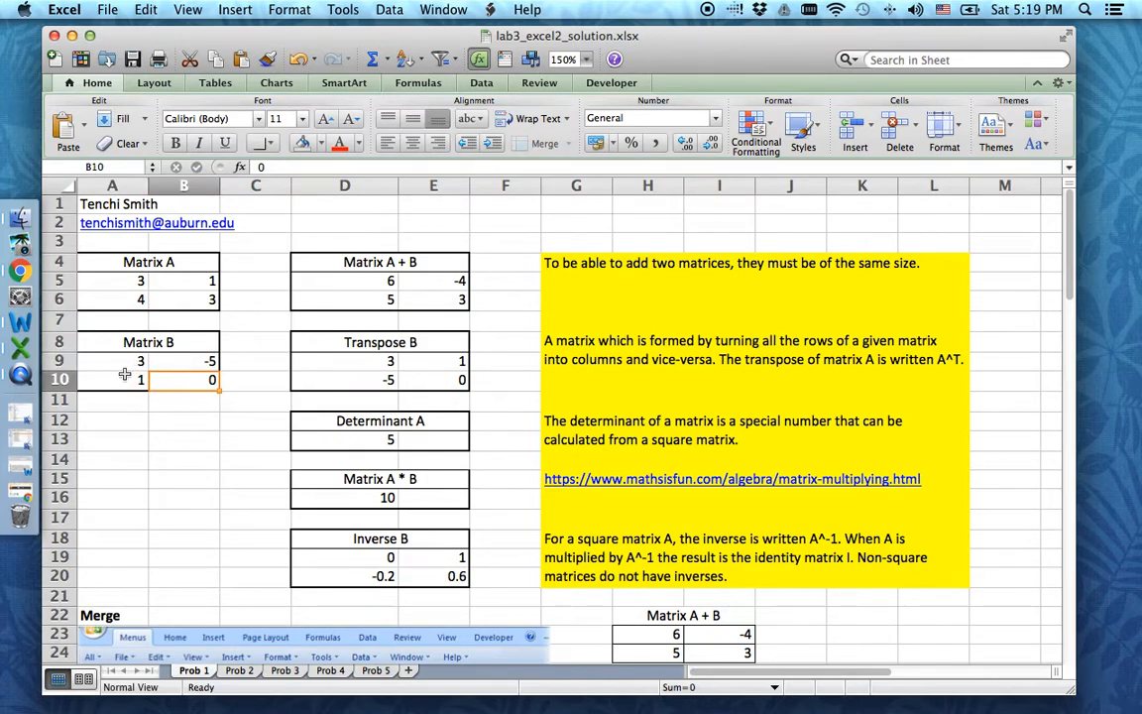
left_click(361, 363)
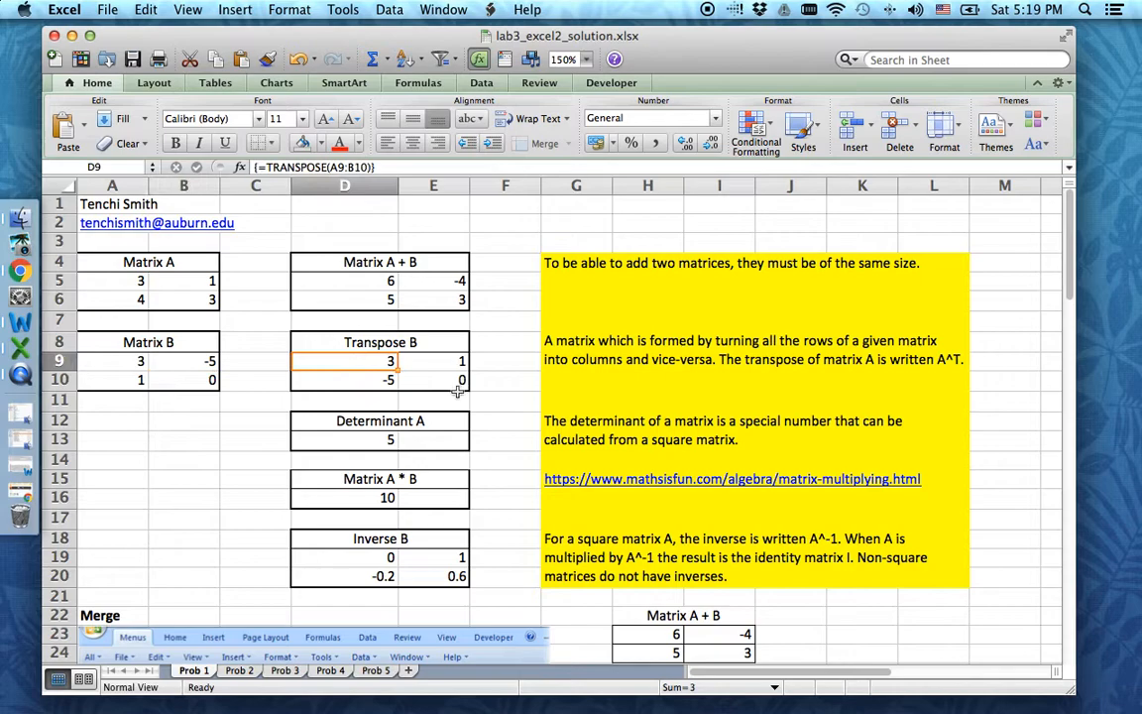
left_click(446, 396)
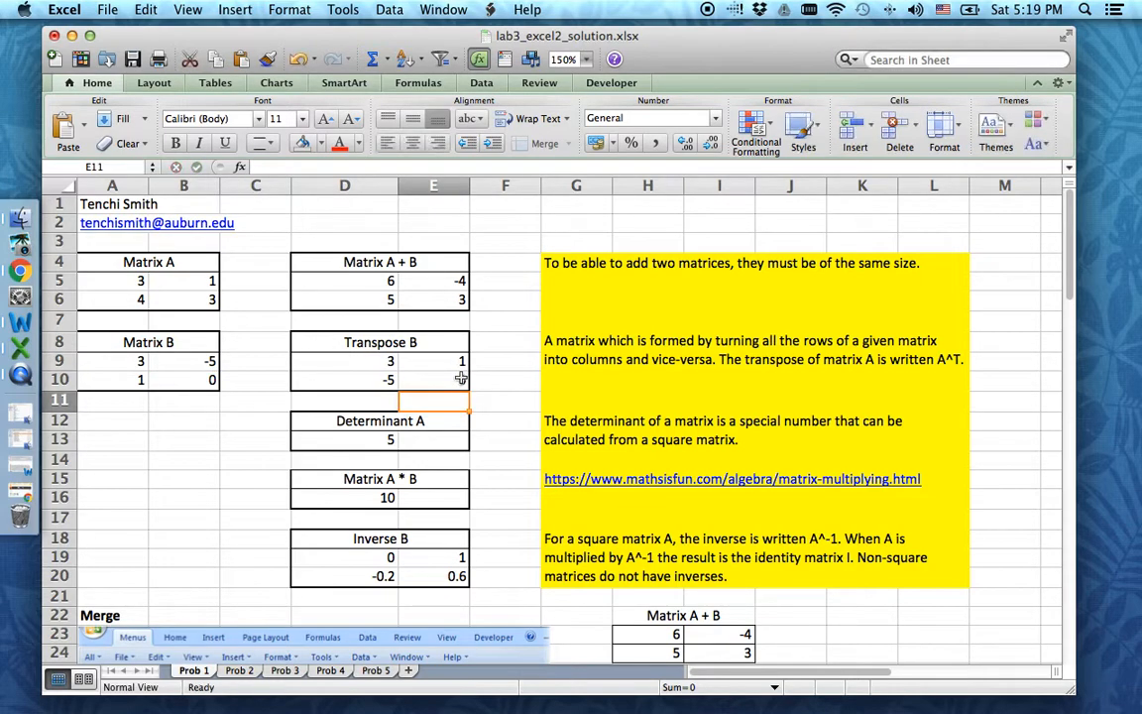
key("Up")
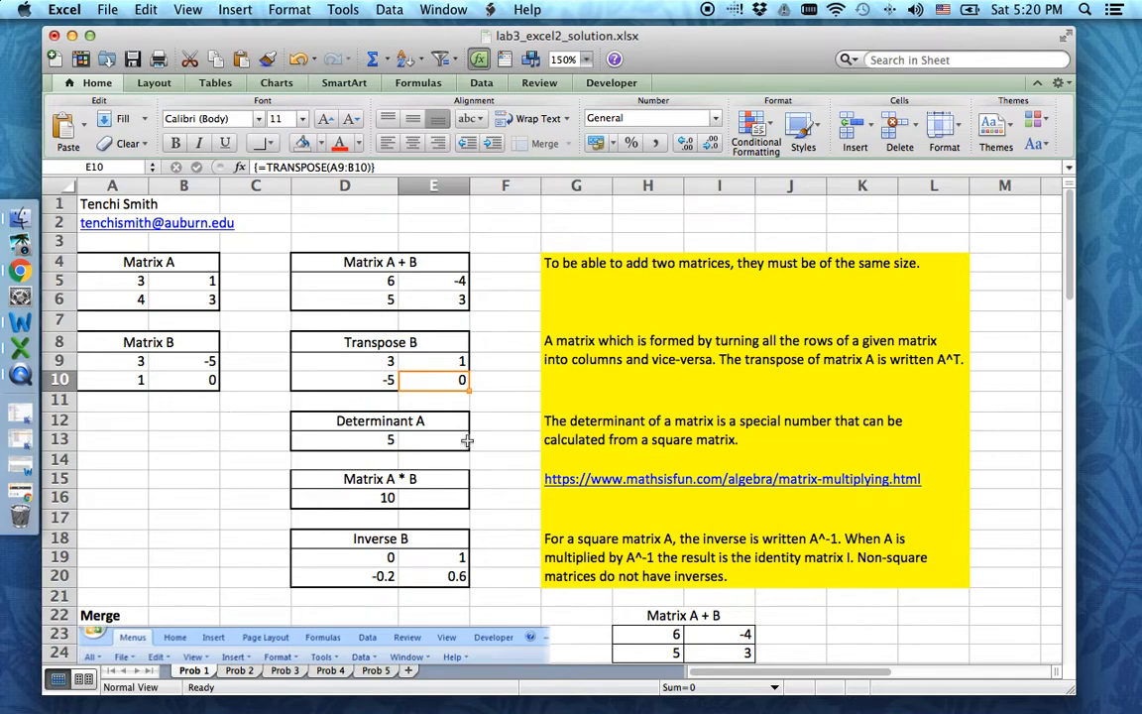
Step: Enter the array formula =TRANSPOSE(A9:B10) across the Transpose B range D9:E10
left_click_drag(365, 362, 417, 377)
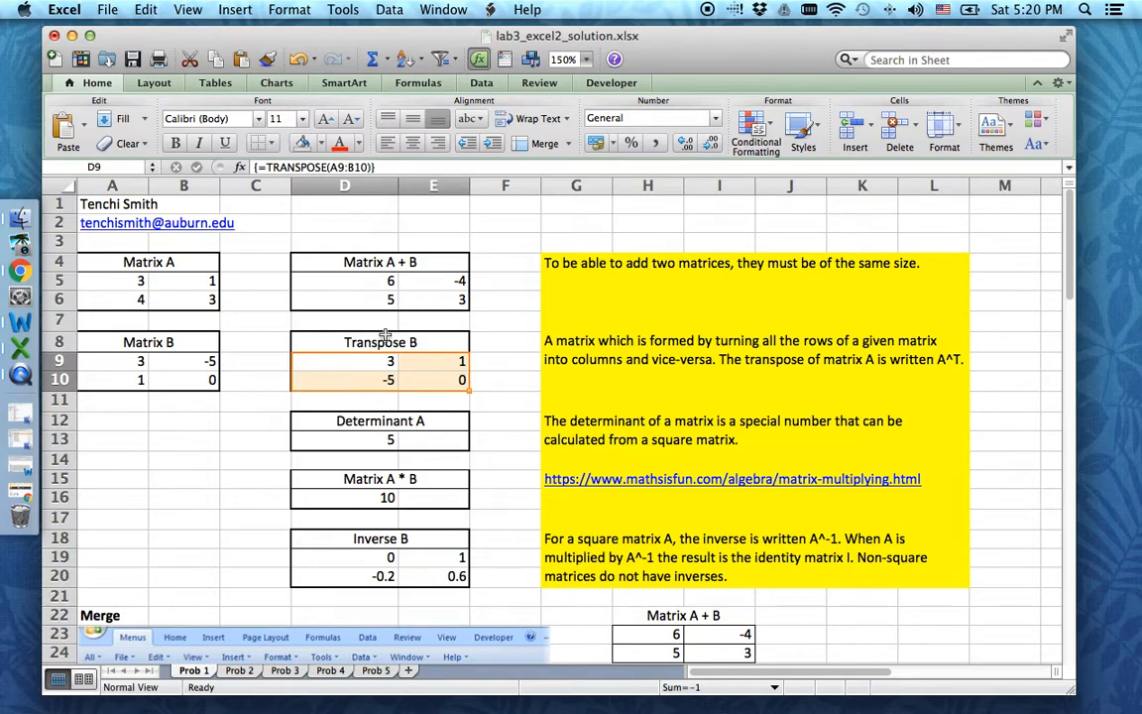
type("=")
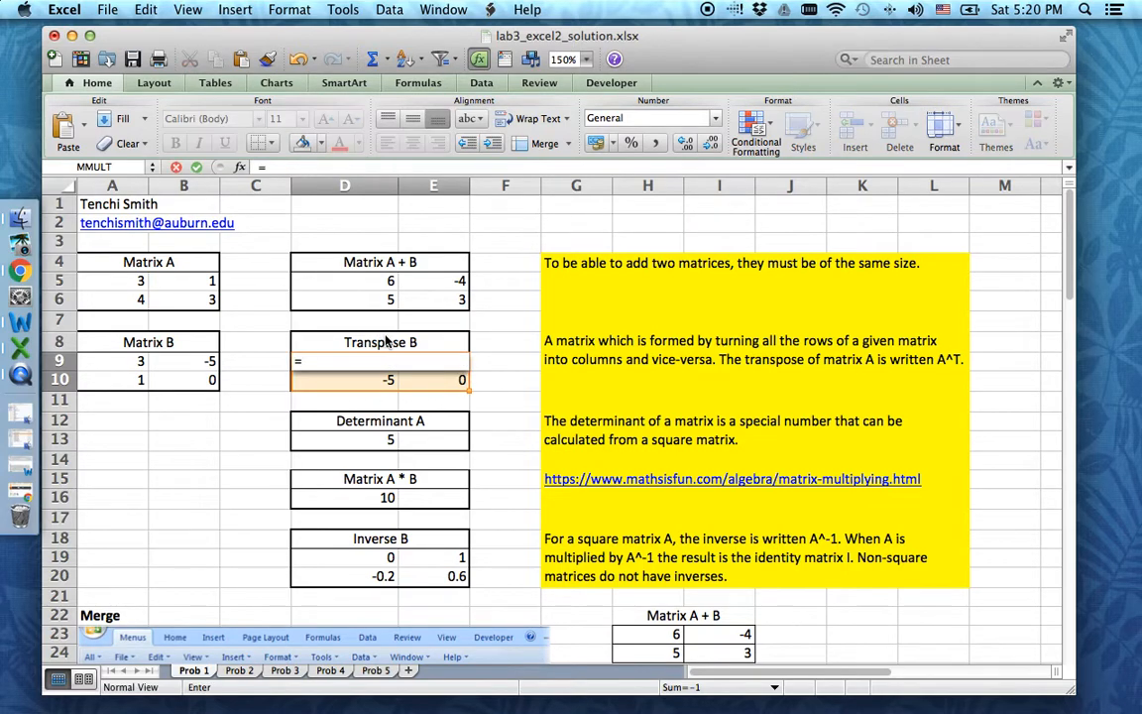
type("transp")
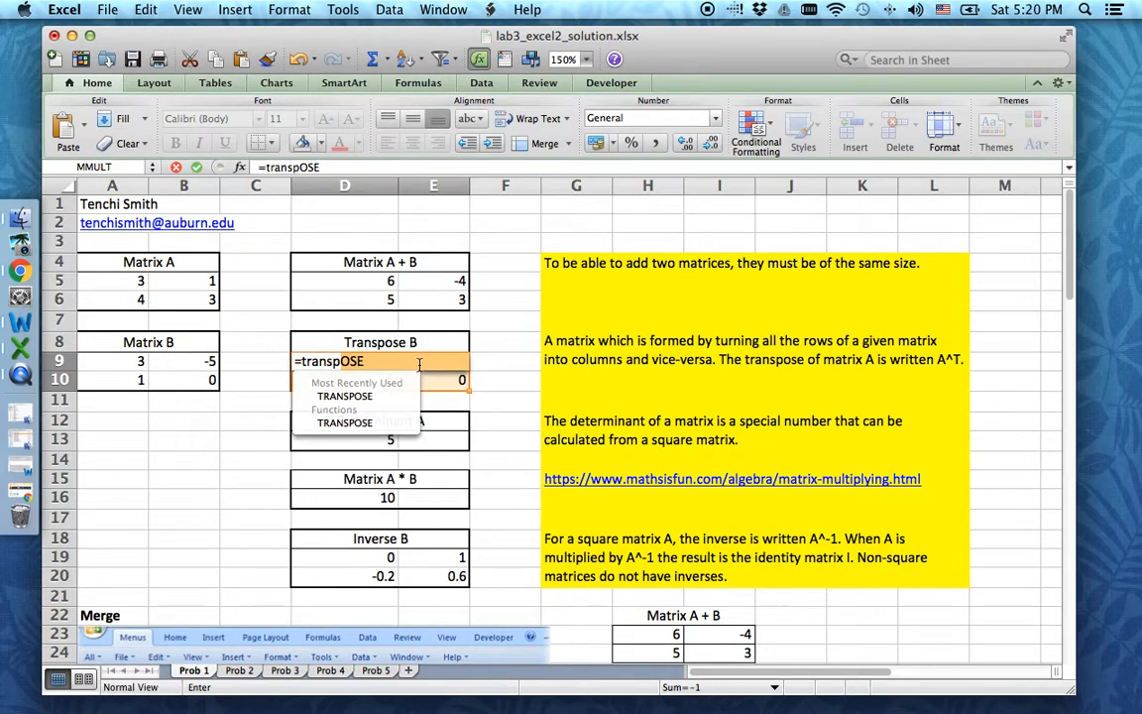
type("ose(")
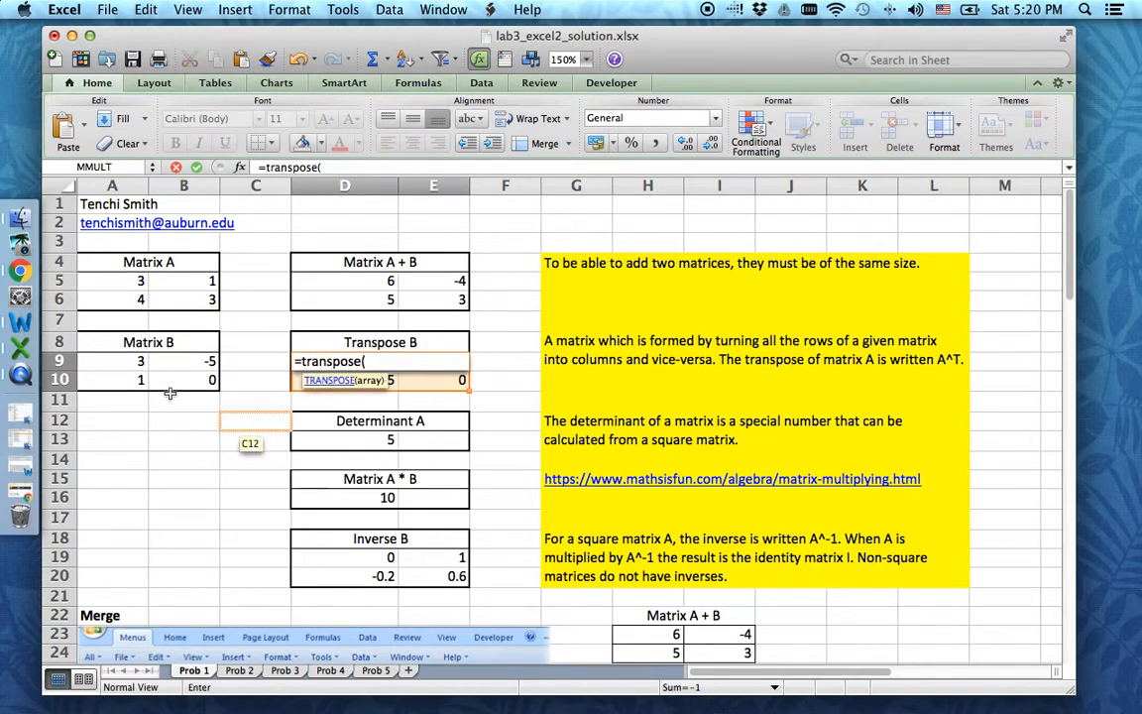
left_click(127, 364)
left_click_drag(127, 370, 200, 391)
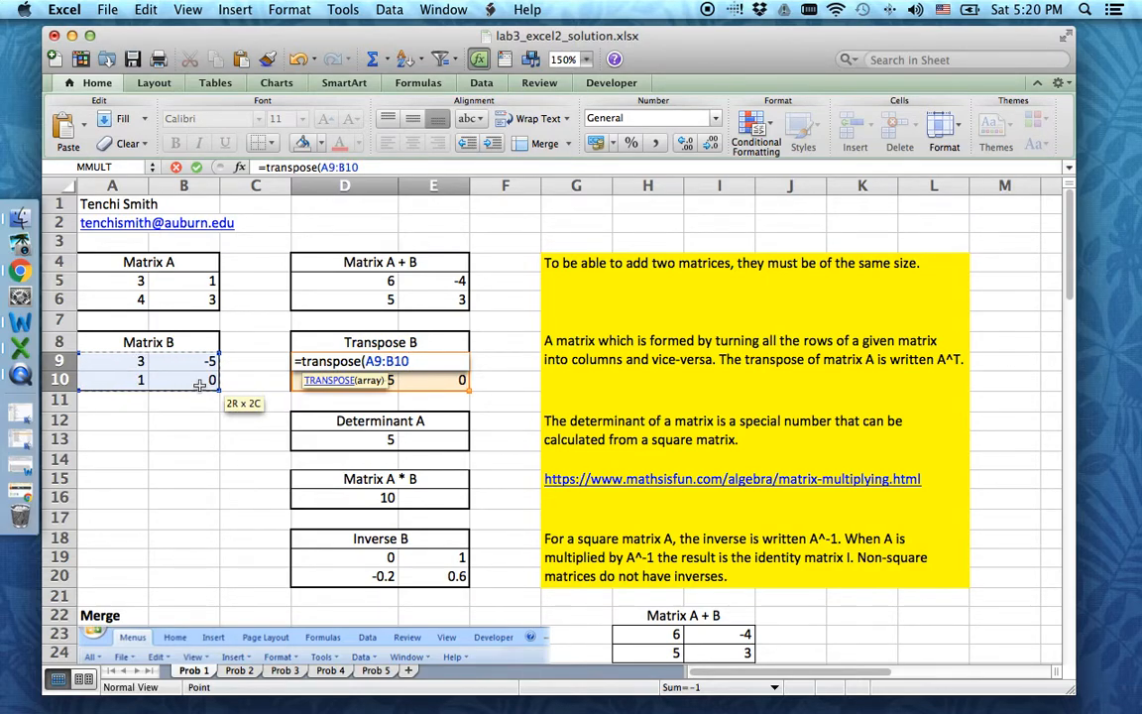
type(")")
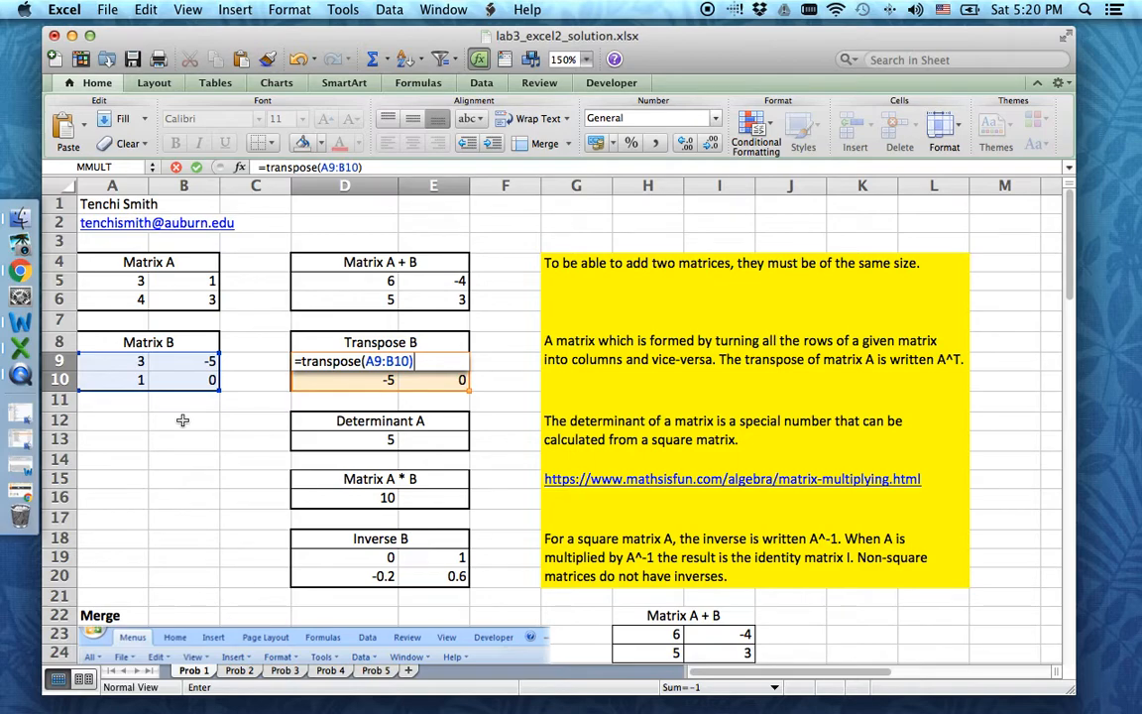
key("ctrl+shift+Return")
Step: Replace the formula across the Transpose B range D9:E10 with the array formula =TRANSPOSE(B), using the named range
left_click_drag(347, 363, 462, 383)
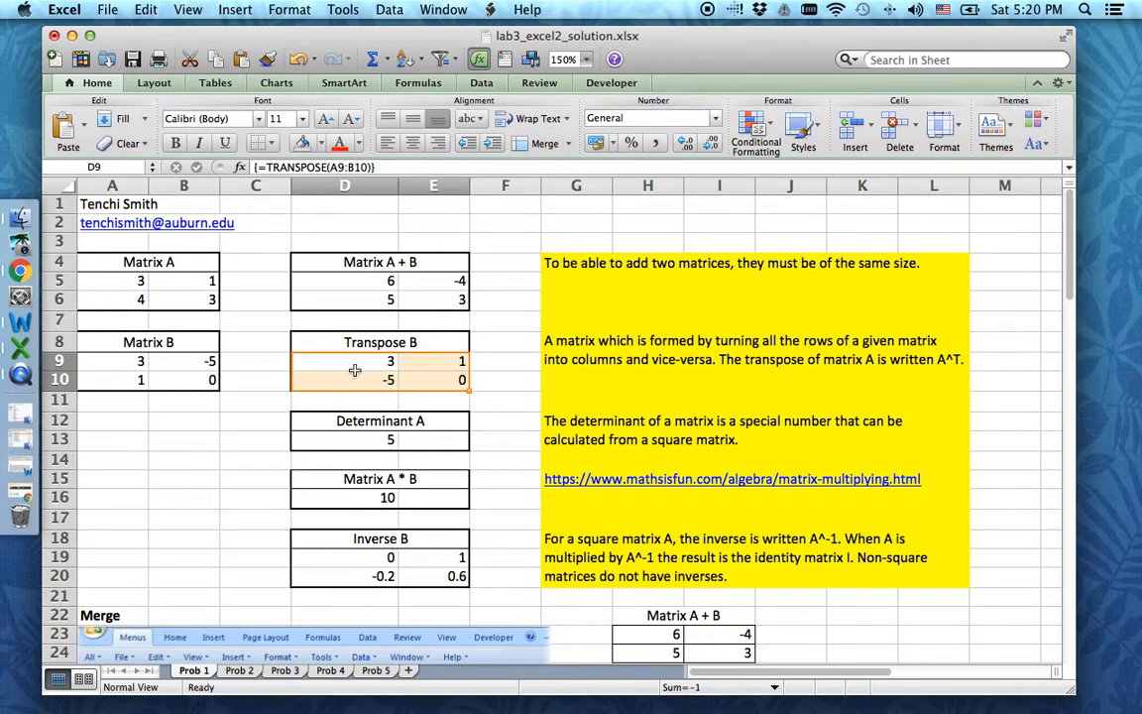
type("=transp")
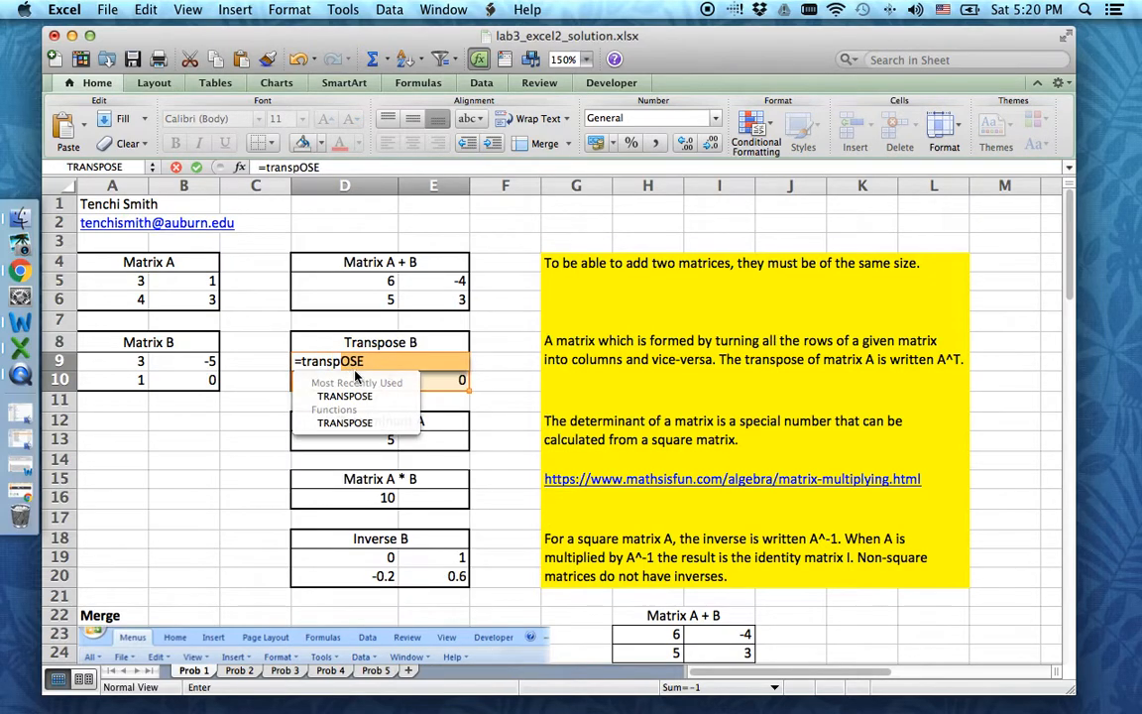
type("ose(B")
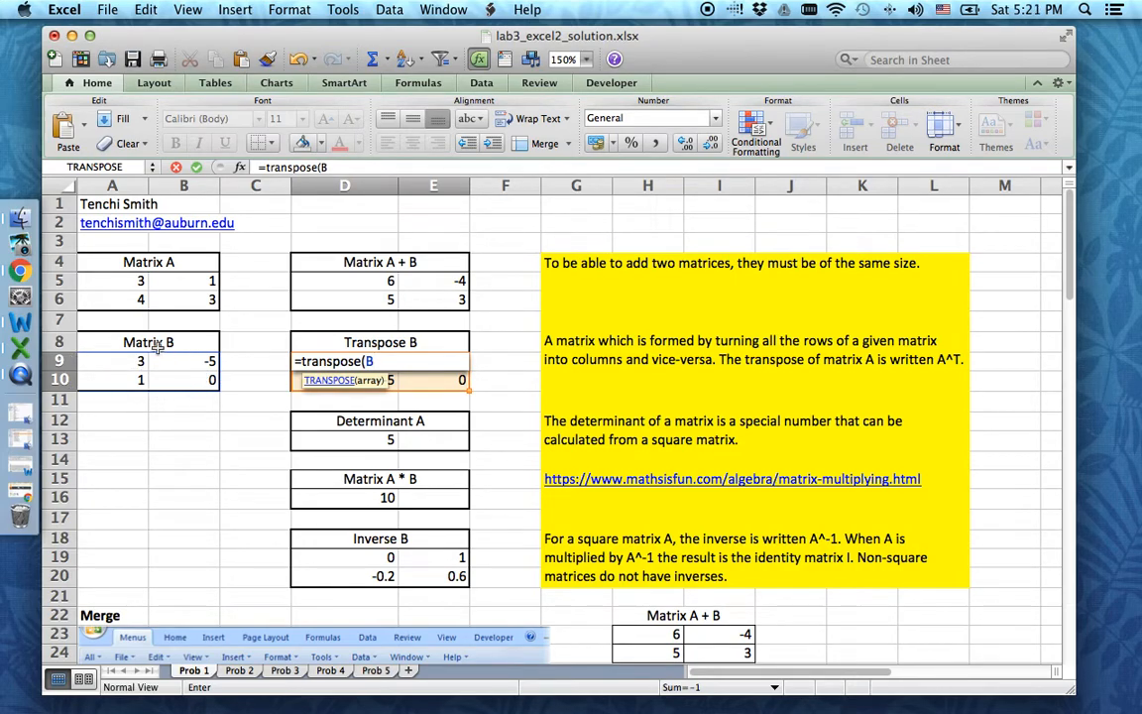
type(")")
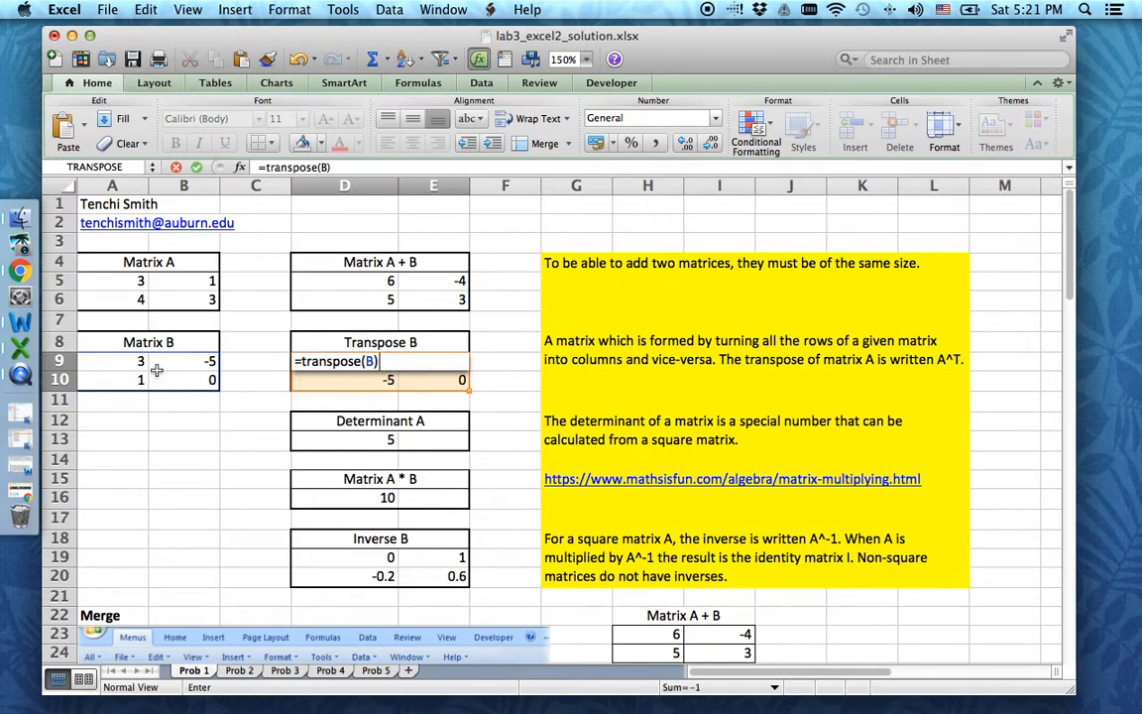
key("ctrl+shift+Return")
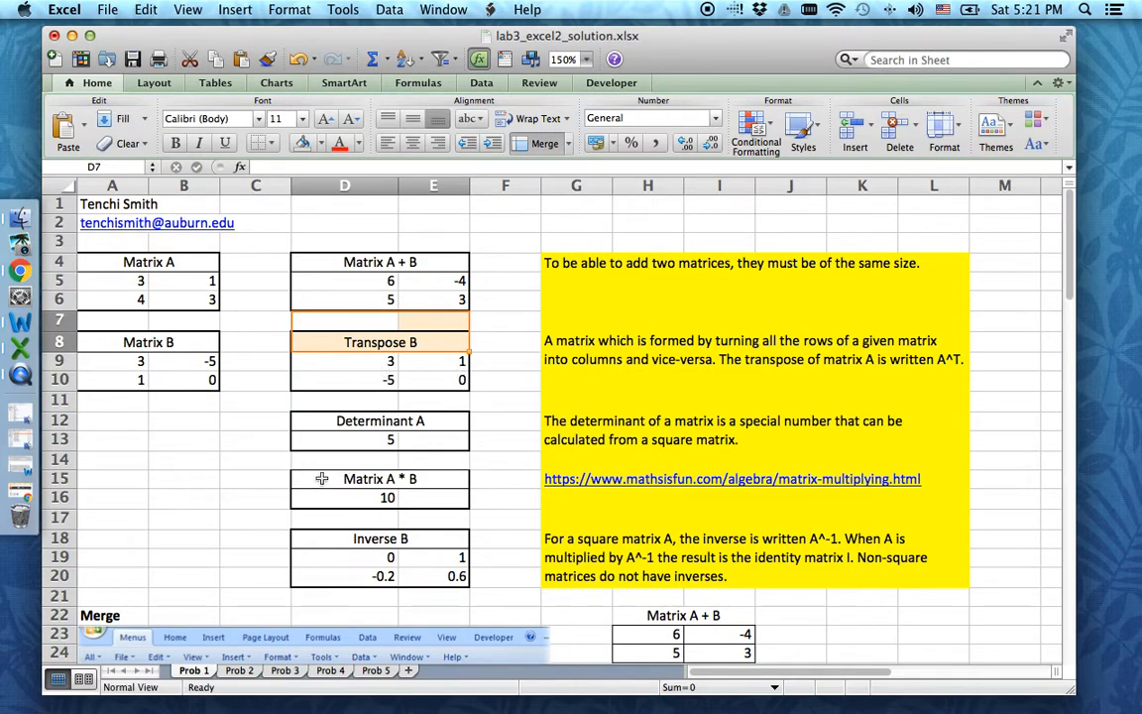
Step: Inspect the Determinant A formula in D13 and compare it with the array formula in the Matrix A + B result
scroll(357, 418, "down", 1)
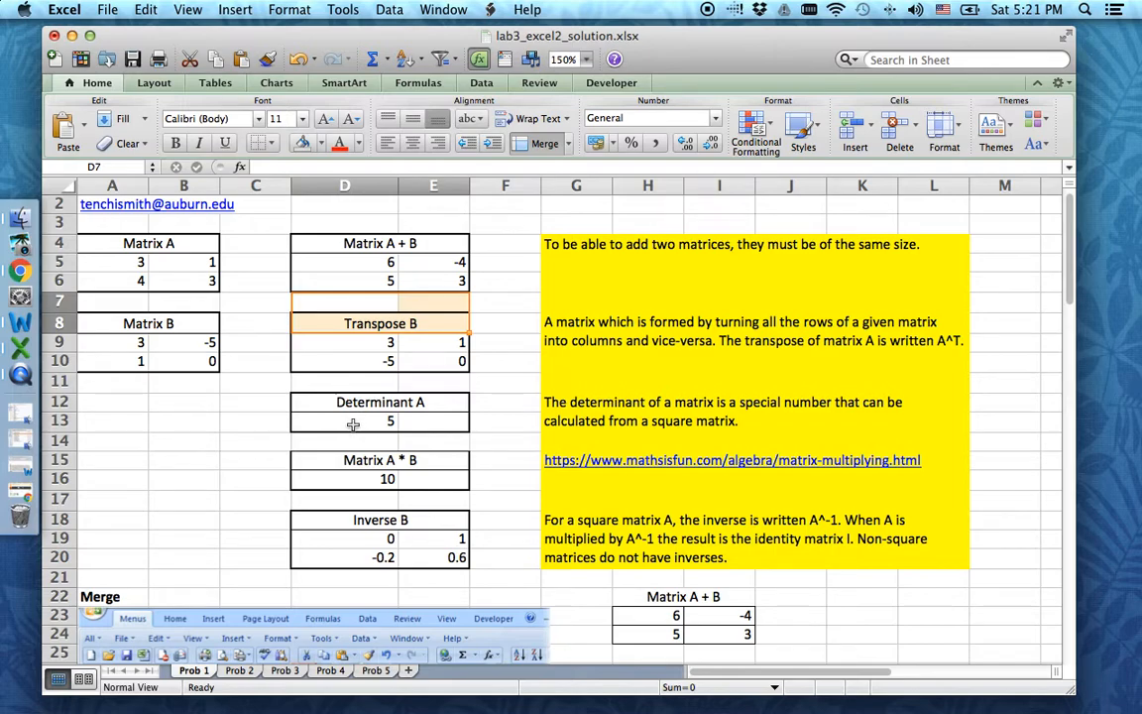
left_click(355, 421)
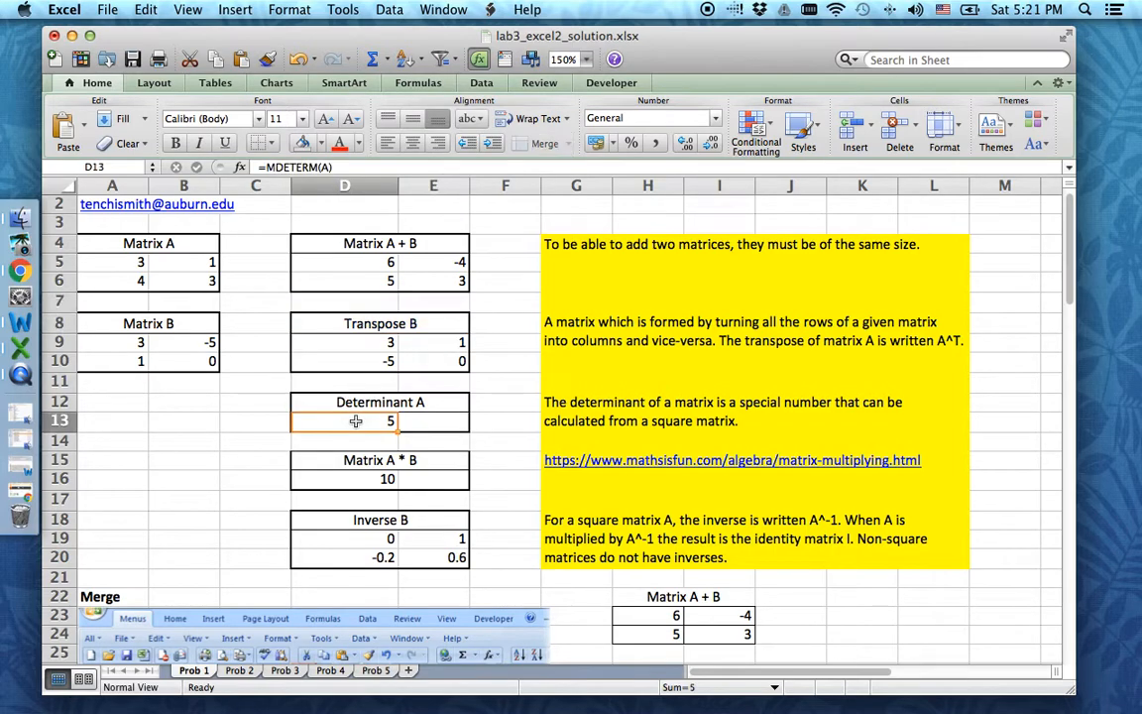
left_click(370, 260)
left_click_drag(369, 260, 438, 280)
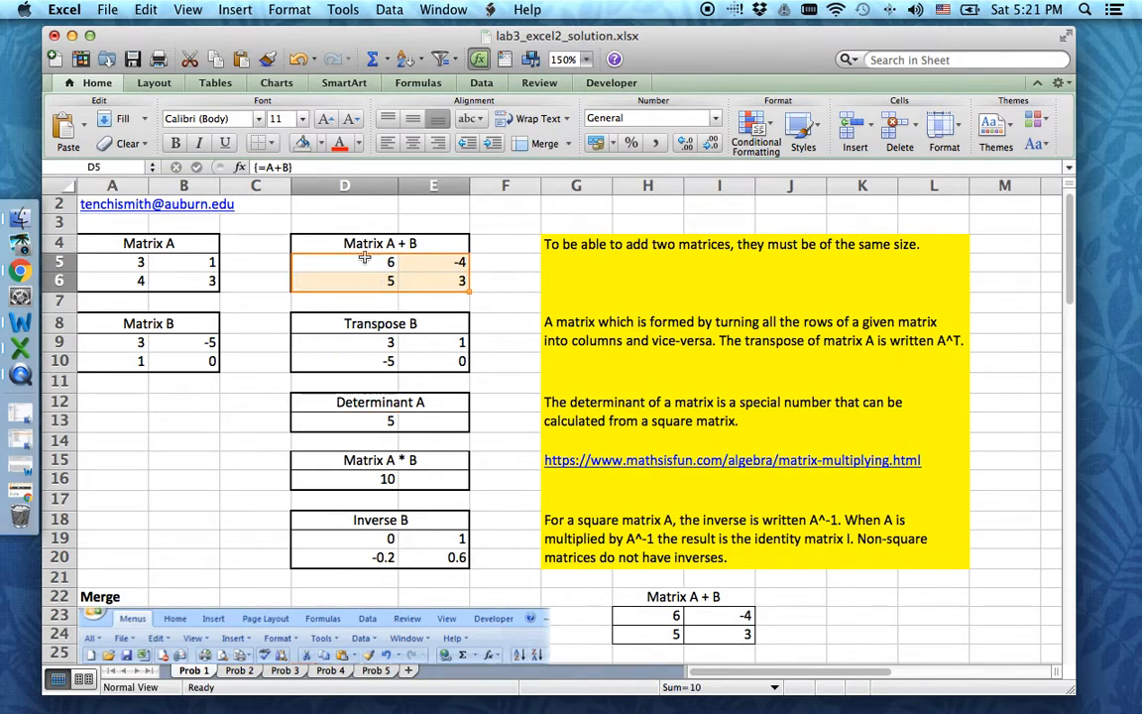
left_click(383, 419)
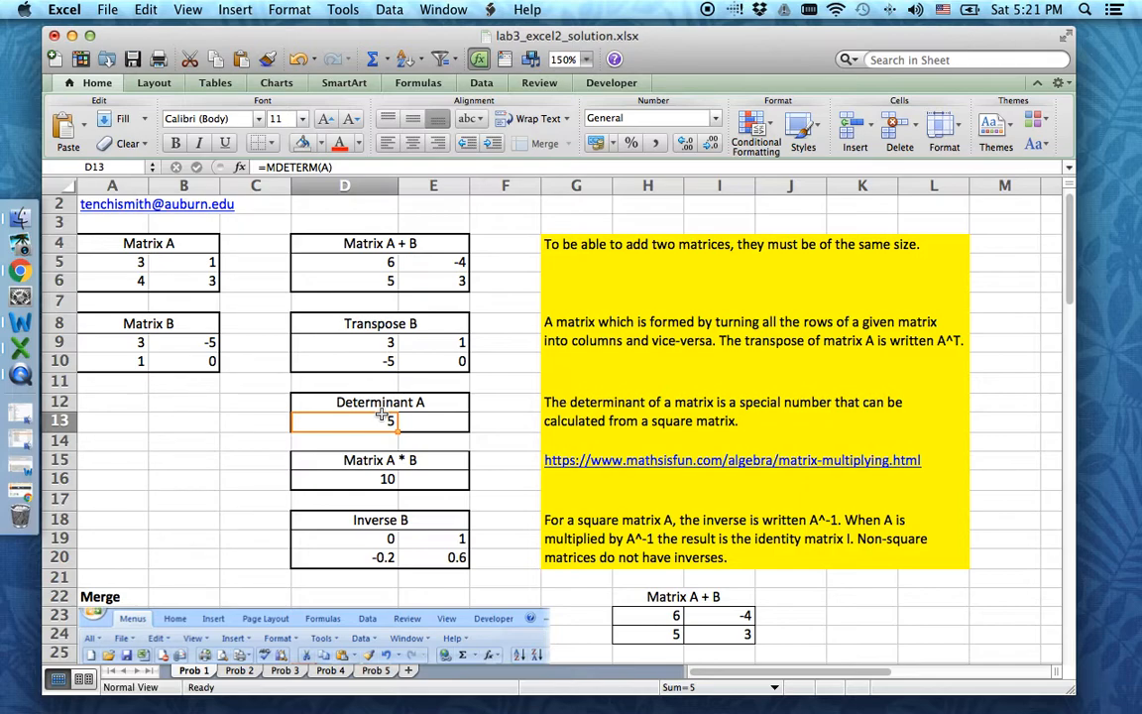
Step: Merge and center cells D13:E13 under the Determinant A heading
left_click(448, 440)
left_click_drag(438, 424, 362, 422)
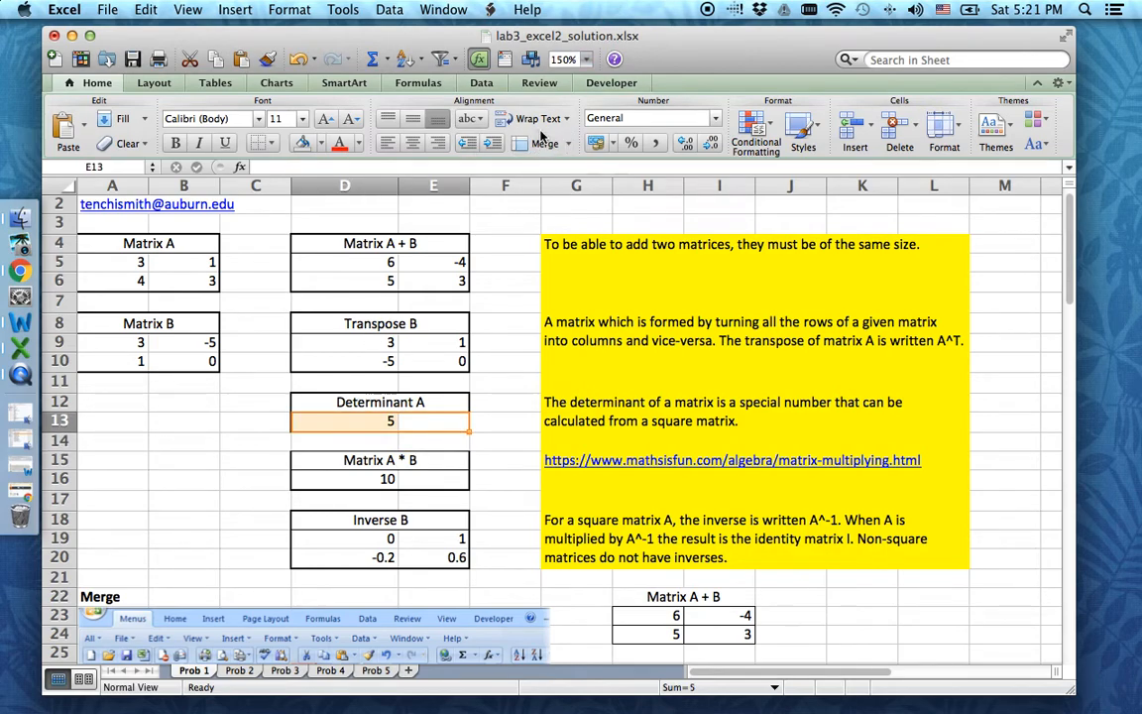
left_click(539, 151)
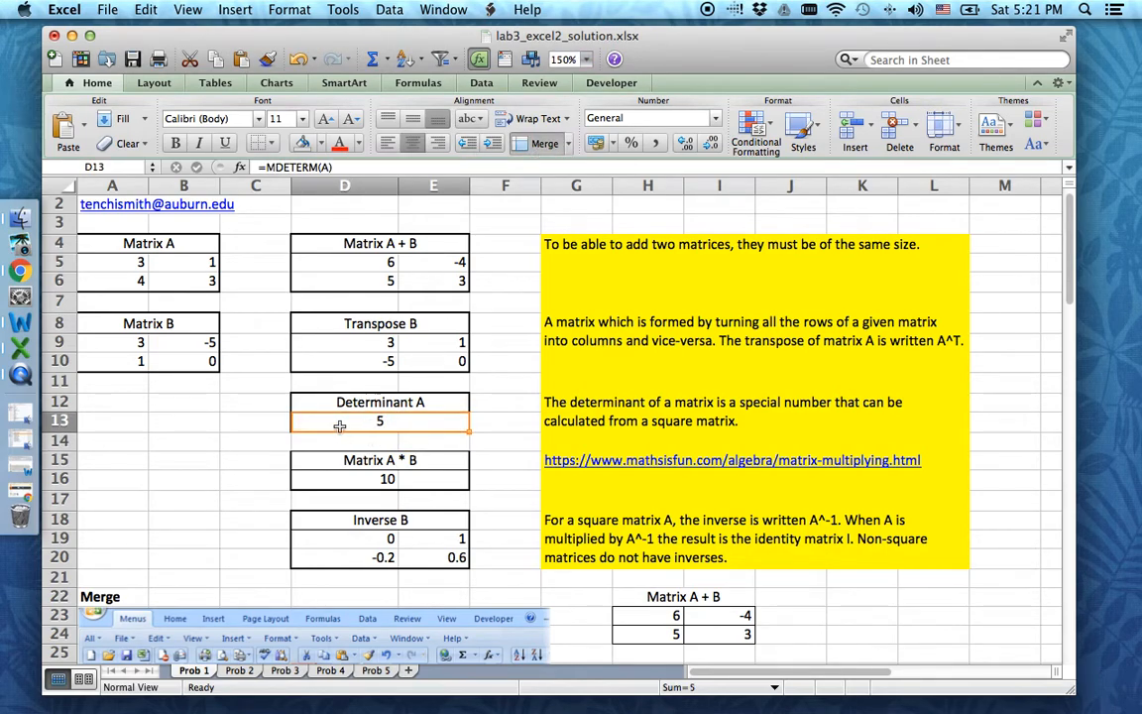
Step: Enter the formula =MDETERM(A) in the merged Determinant A result cell
type("=")
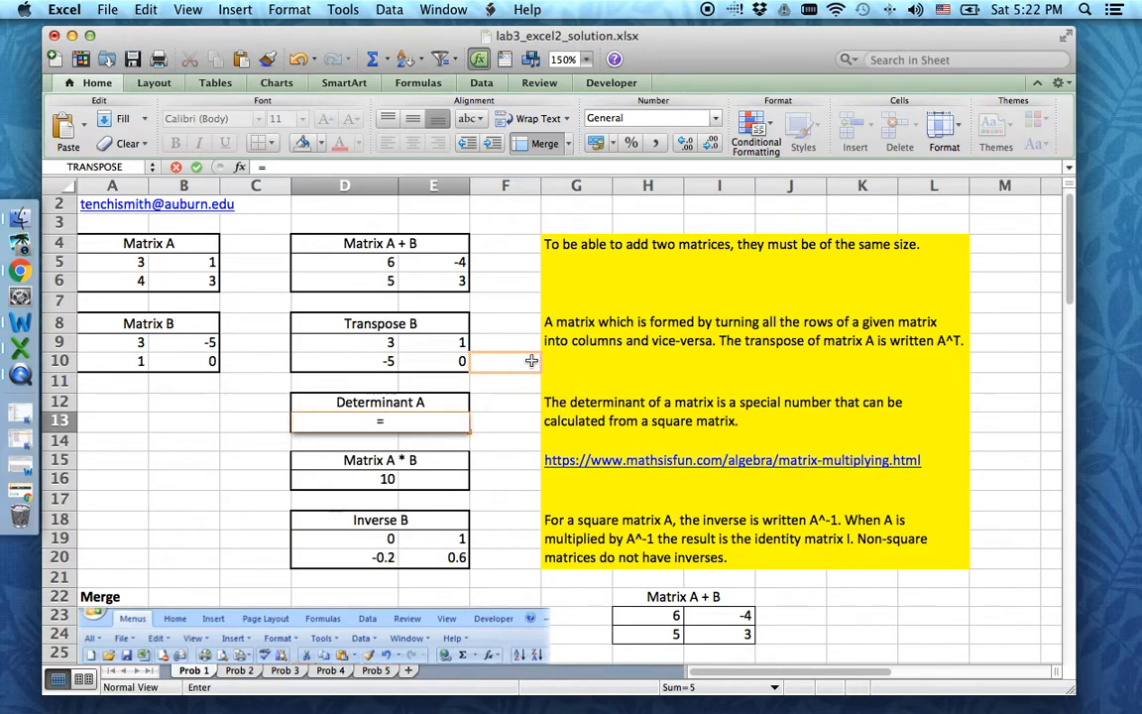
type("m")
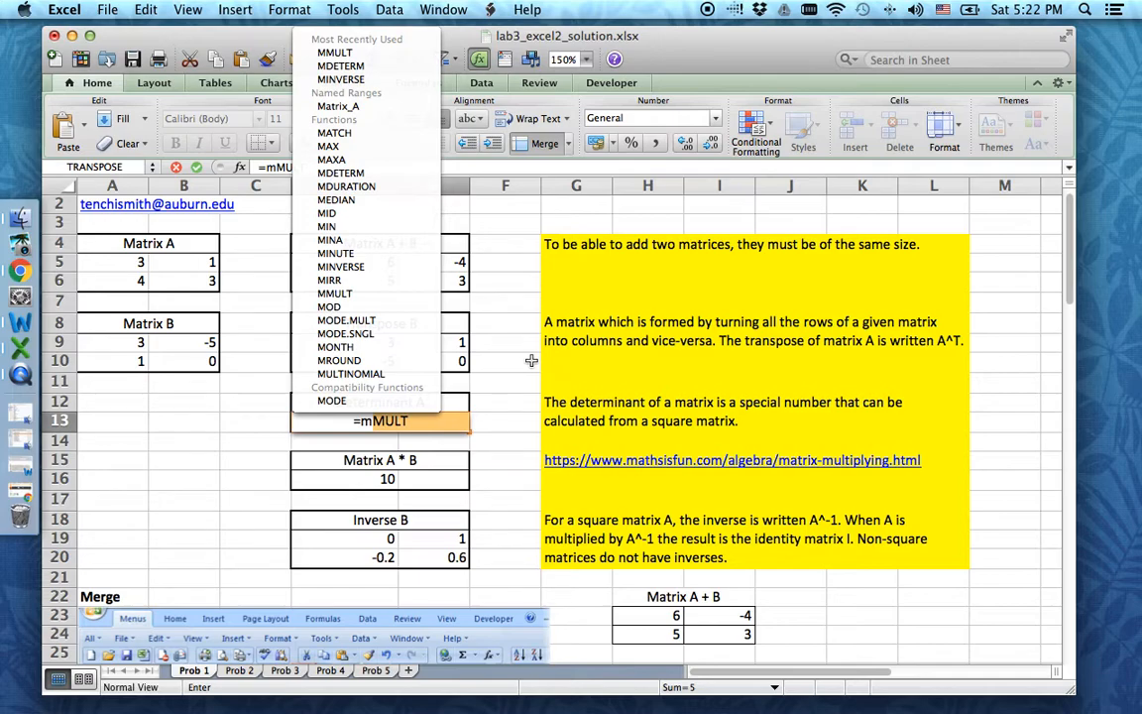
type("determ")
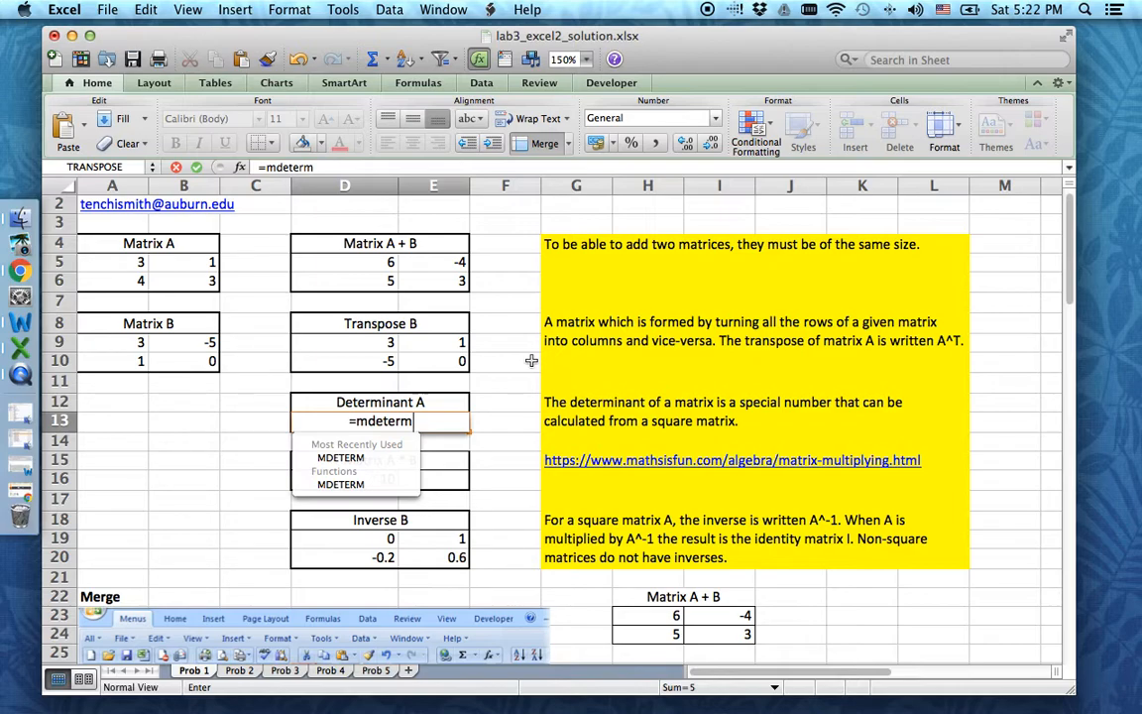
type("(")
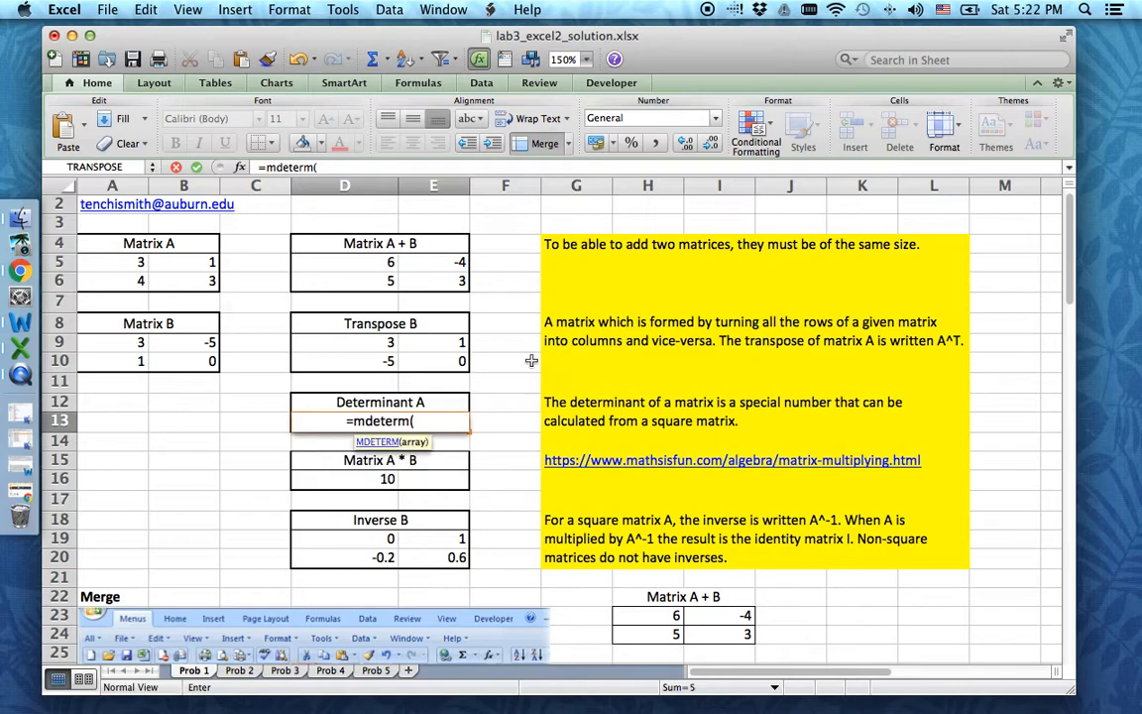
type("A)")
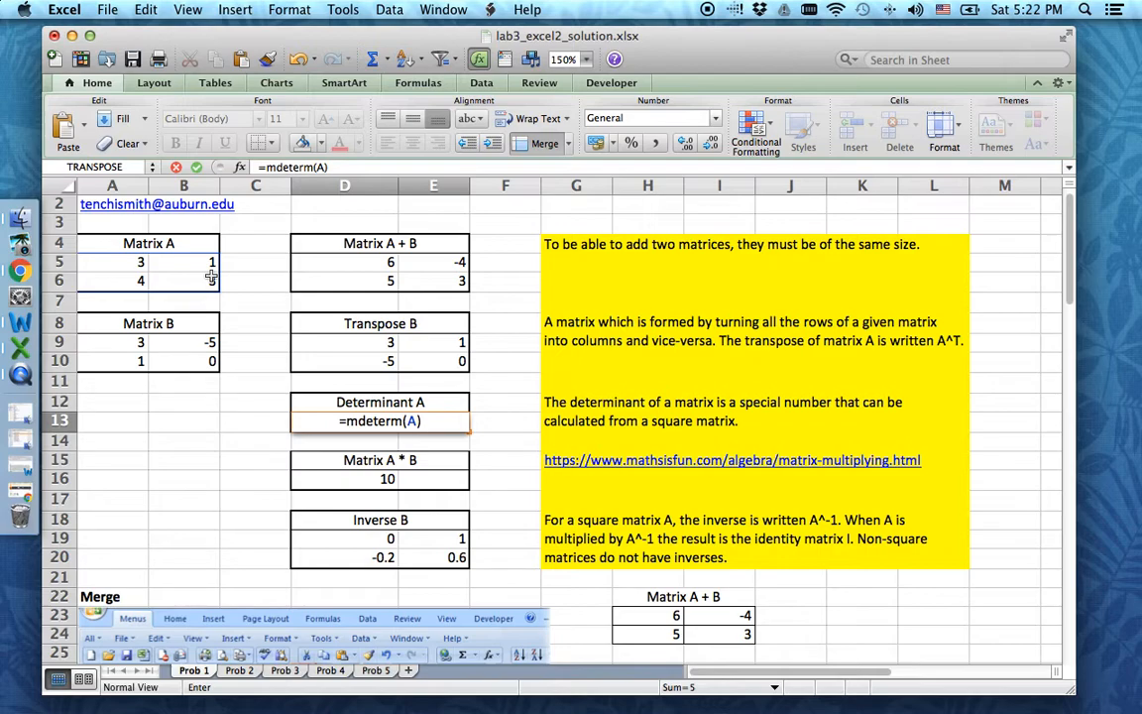
key("Return")
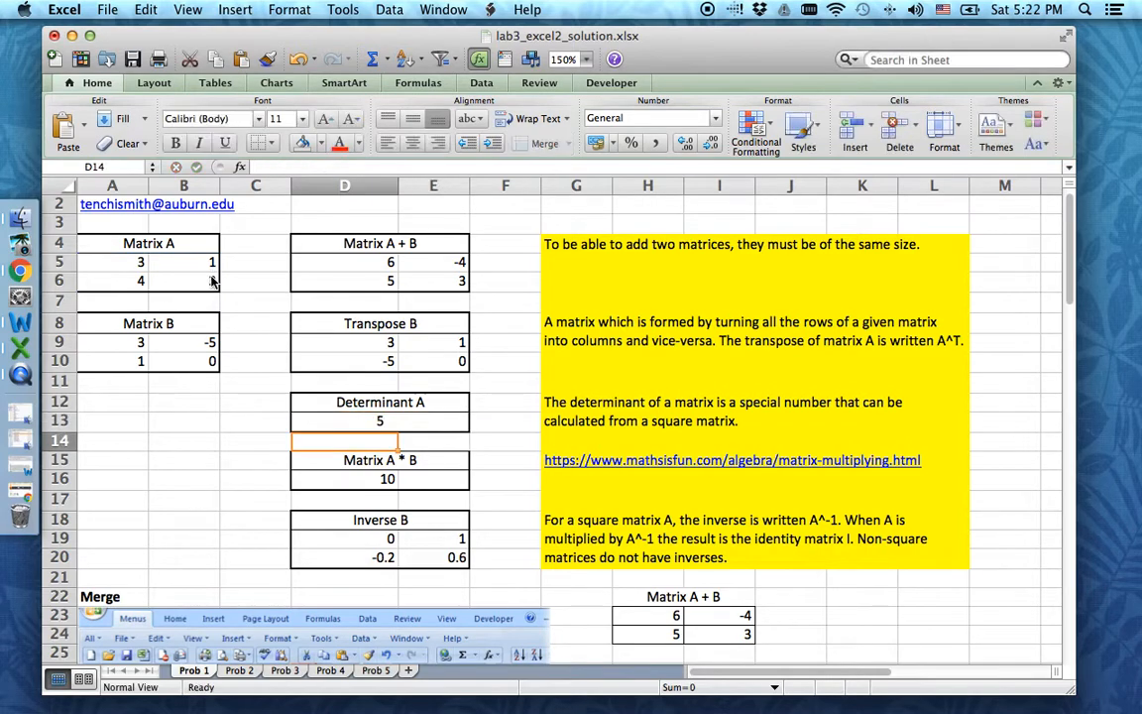
Step: Check the formula in the Determinant A result cell and the contents of its heading cell
left_click(382, 419)
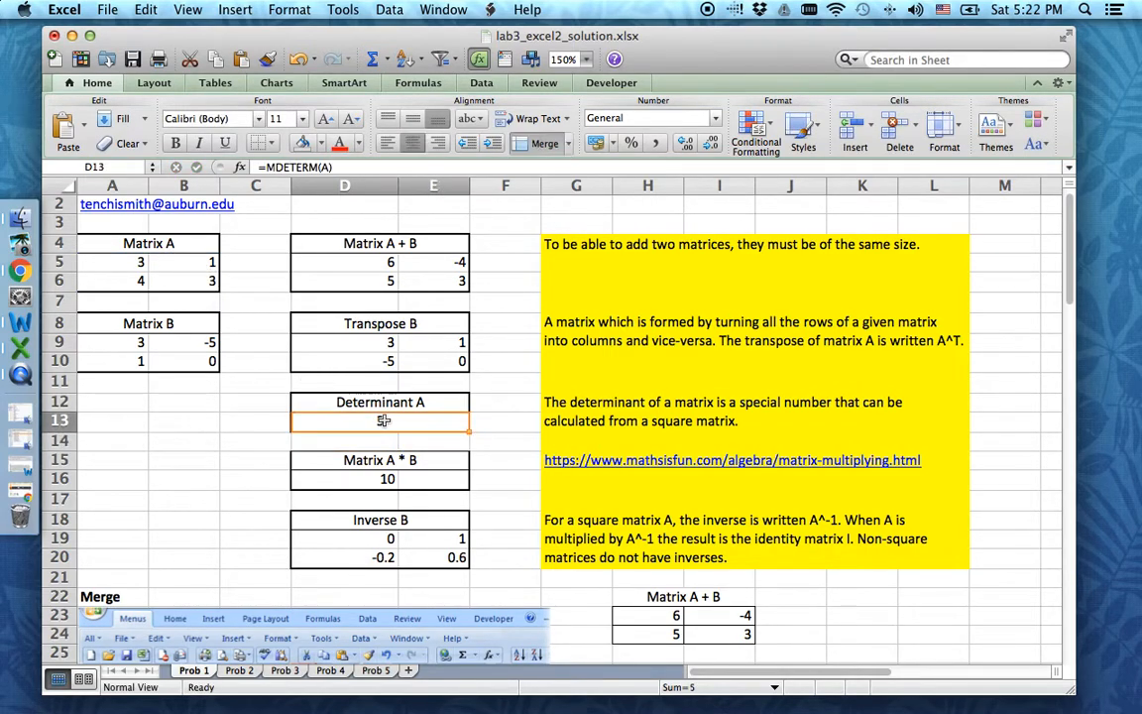
left_click(382, 399)
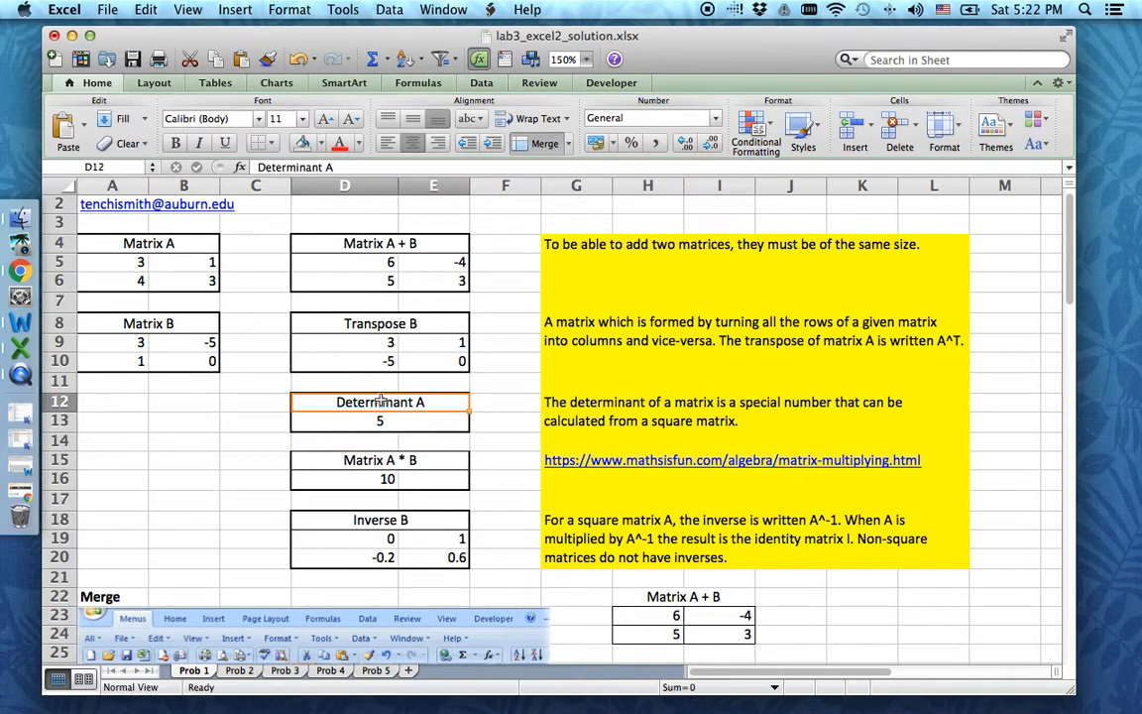
scroll(328, 359, "down", 1)
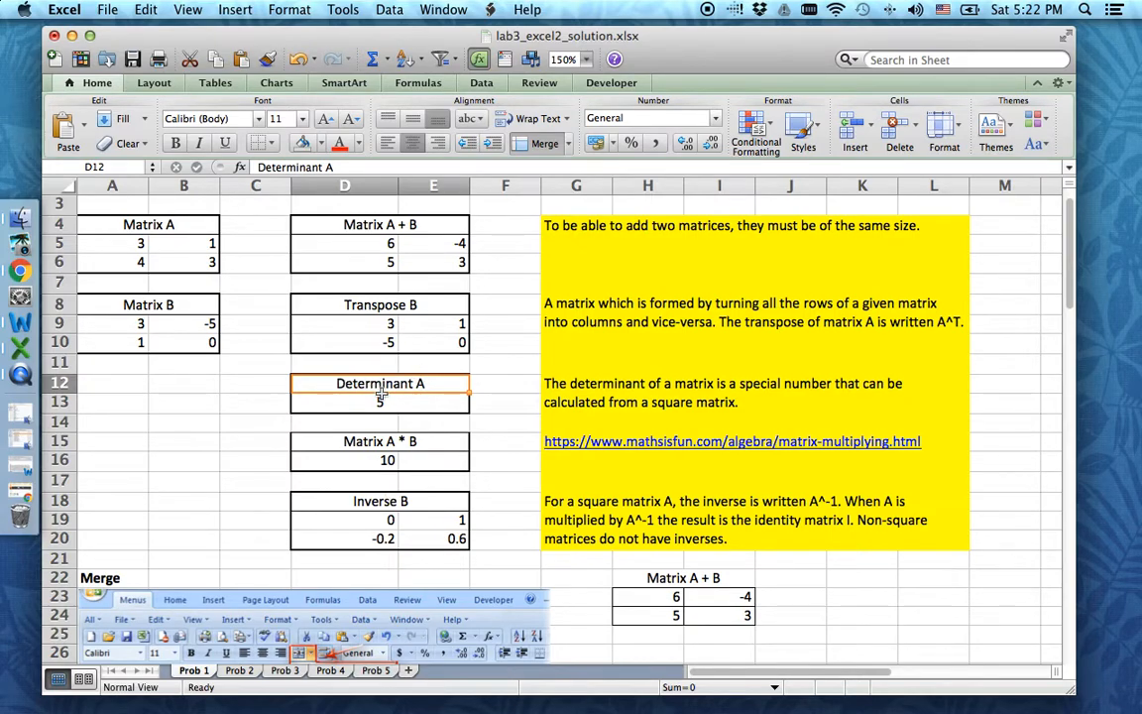
left_click(380, 403)
Step: Merge and center cells D16:E16 under the Matrix A * B heading
scroll(327, 396, "down", 2)
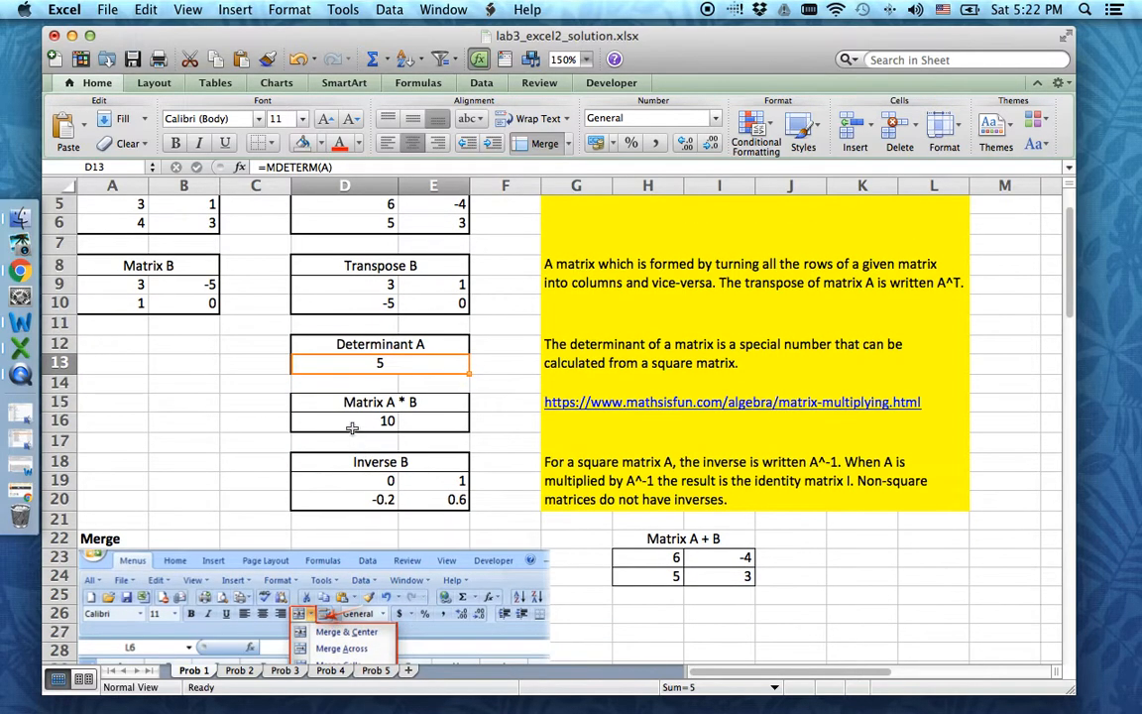
left_click(387, 421)
left_click_drag(419, 423, 349, 430)
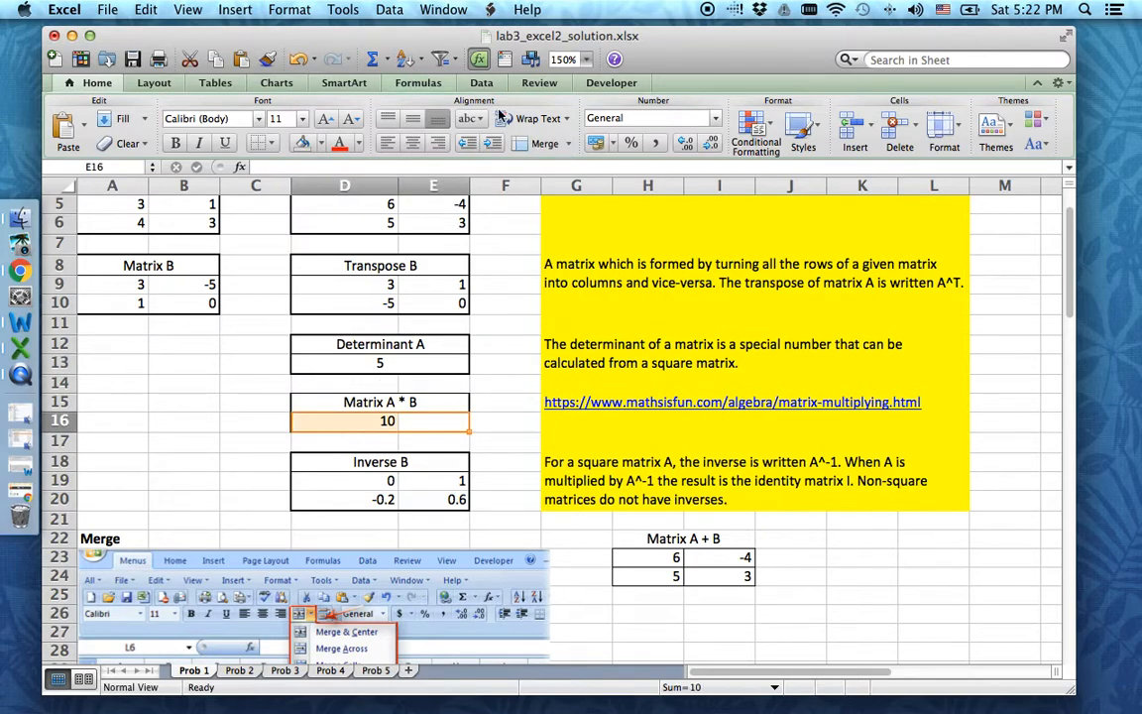
left_click(530, 147)
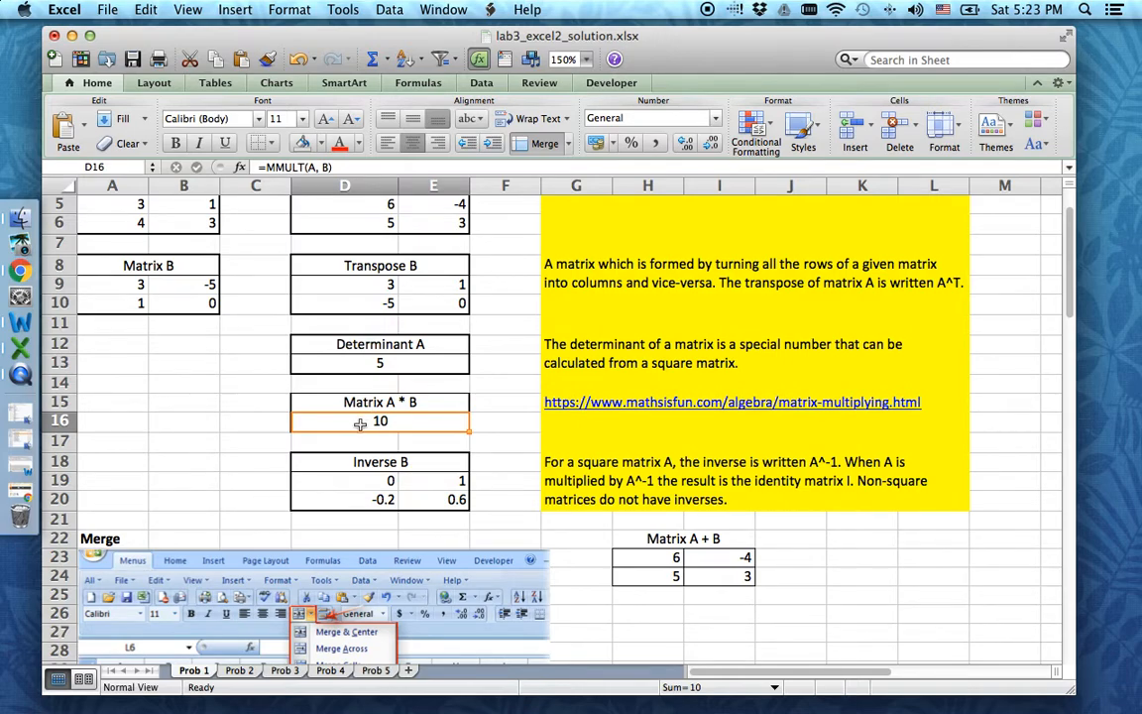
Step: Start a replacement formula in the merged Matrix A * B result cell, writing it as =A*B
scroll(327, 381, "up", 3)
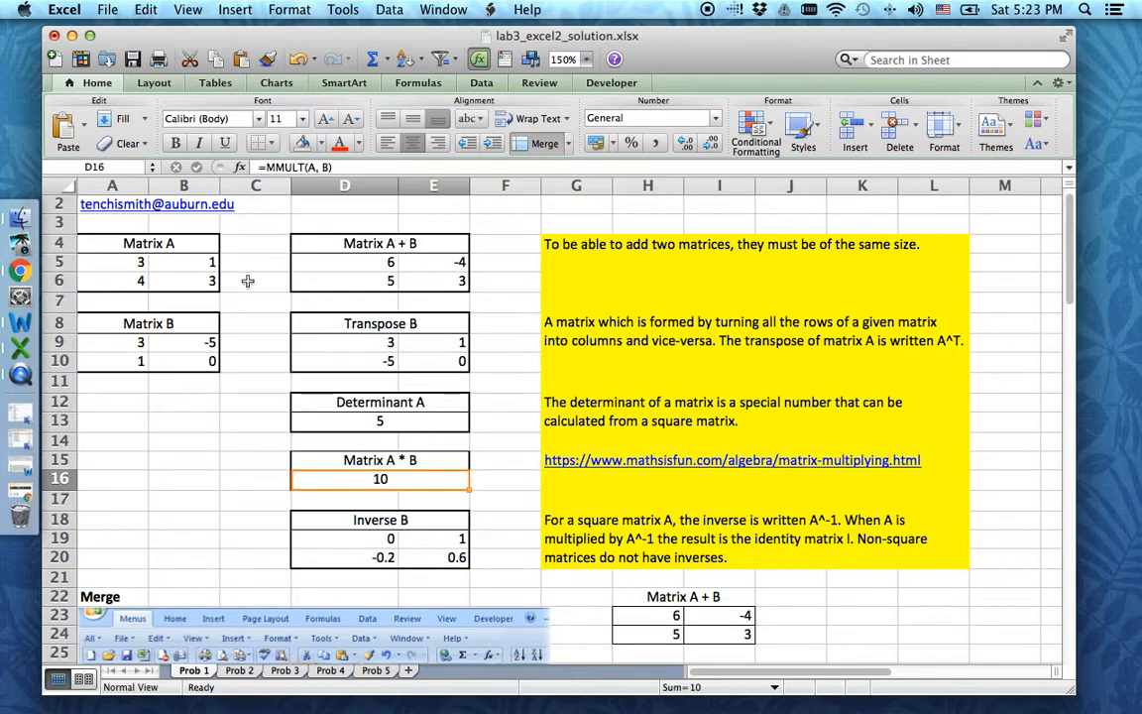
left_click(319, 496)
left_click(329, 478)
type("=")
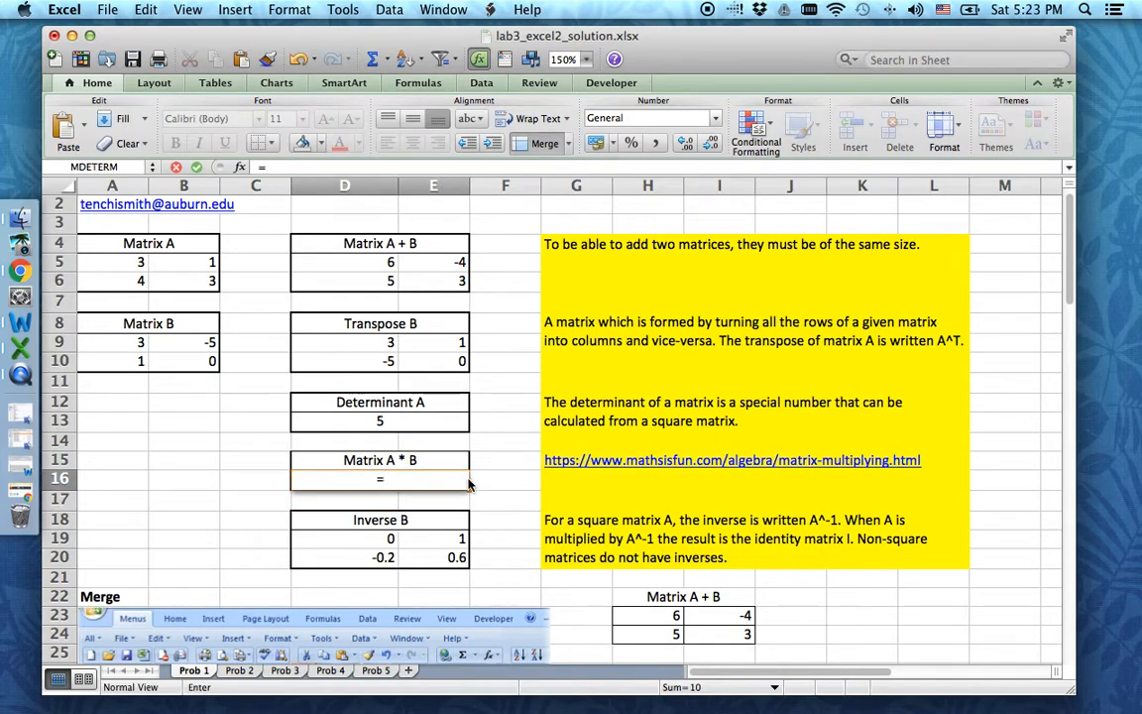
type("A")
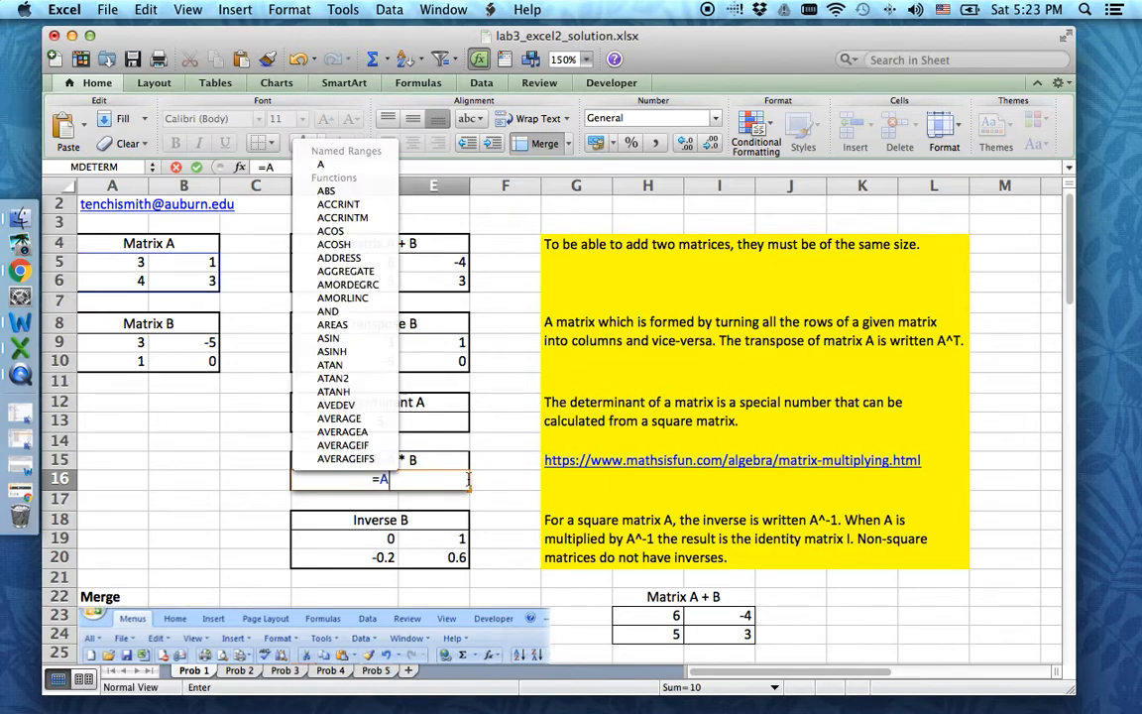
type("*B")
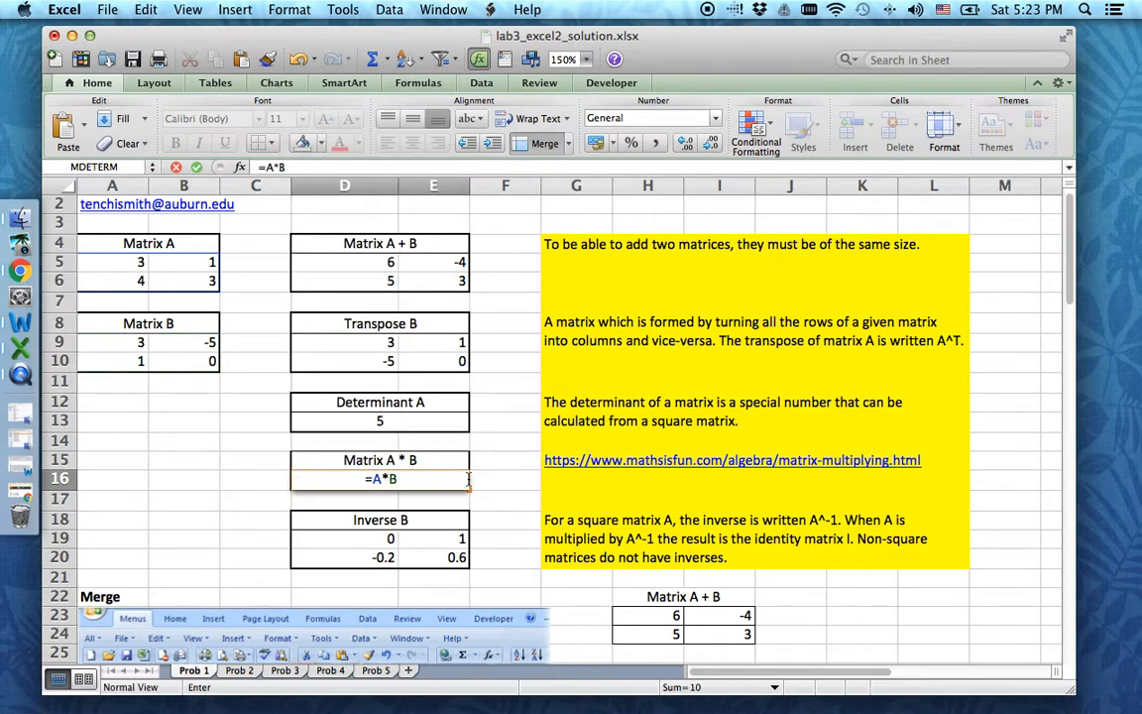
Step: Rework the unfinished product formula into =MMULT(A,B) and commit it in the Matrix A * B result cell
left_click(373, 480)
type("mmult")
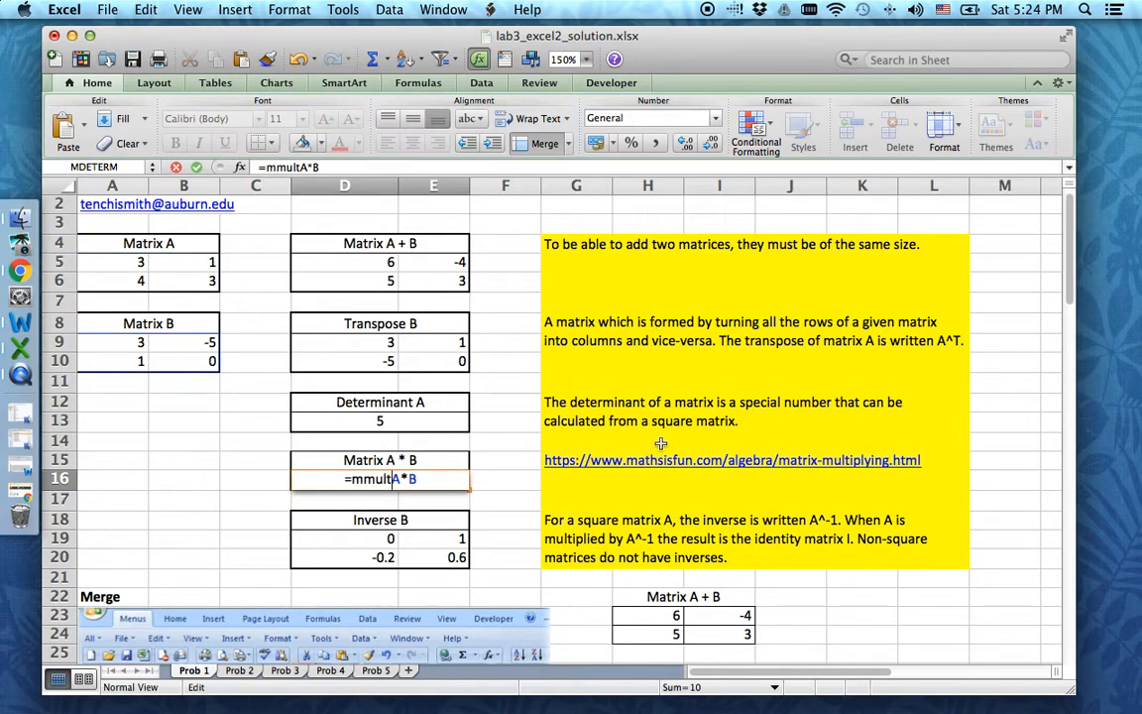
type("(")
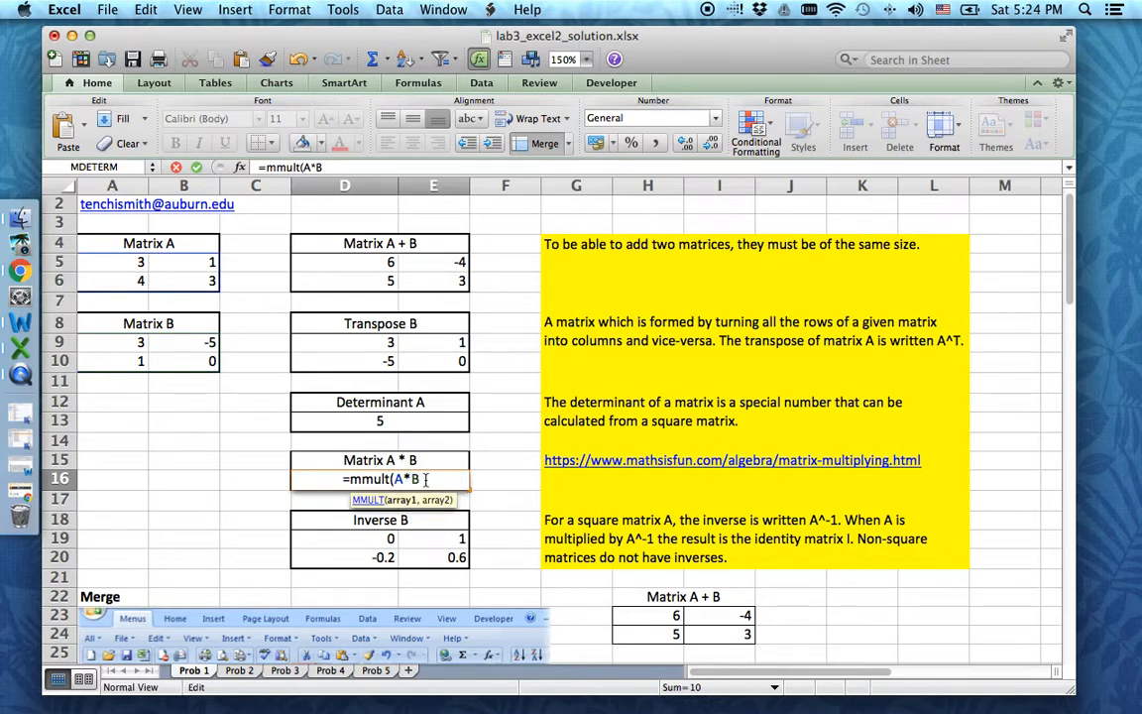
key("BackSpace")
key("BackSpace")
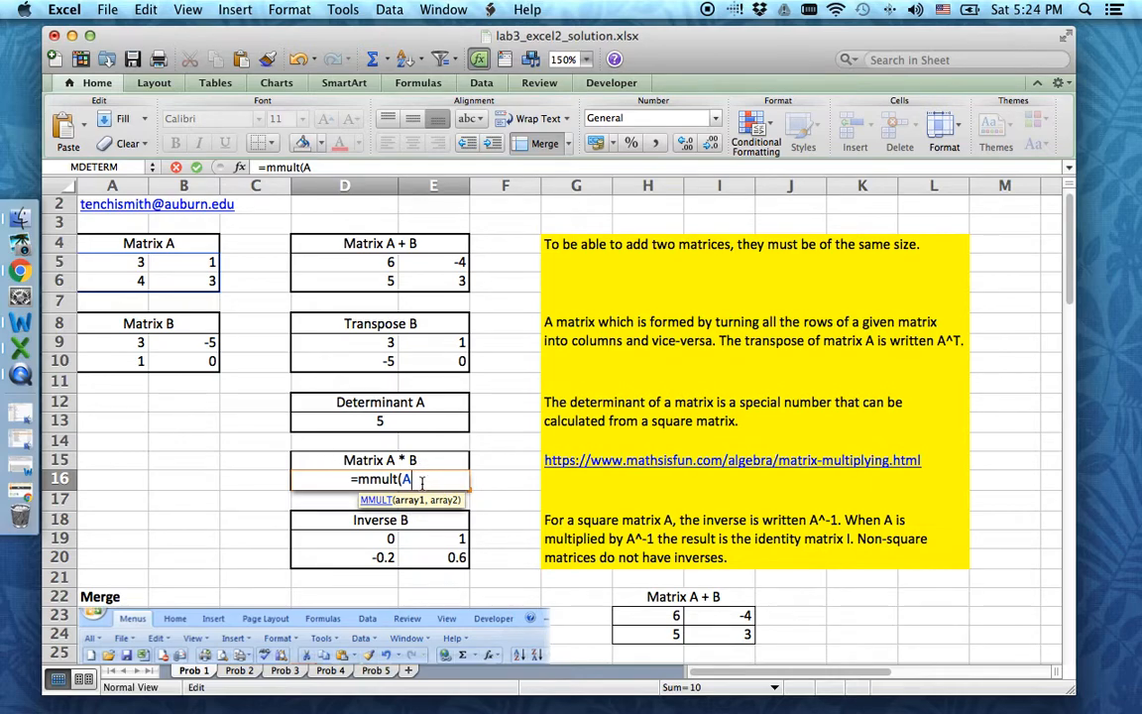
type(",B)")
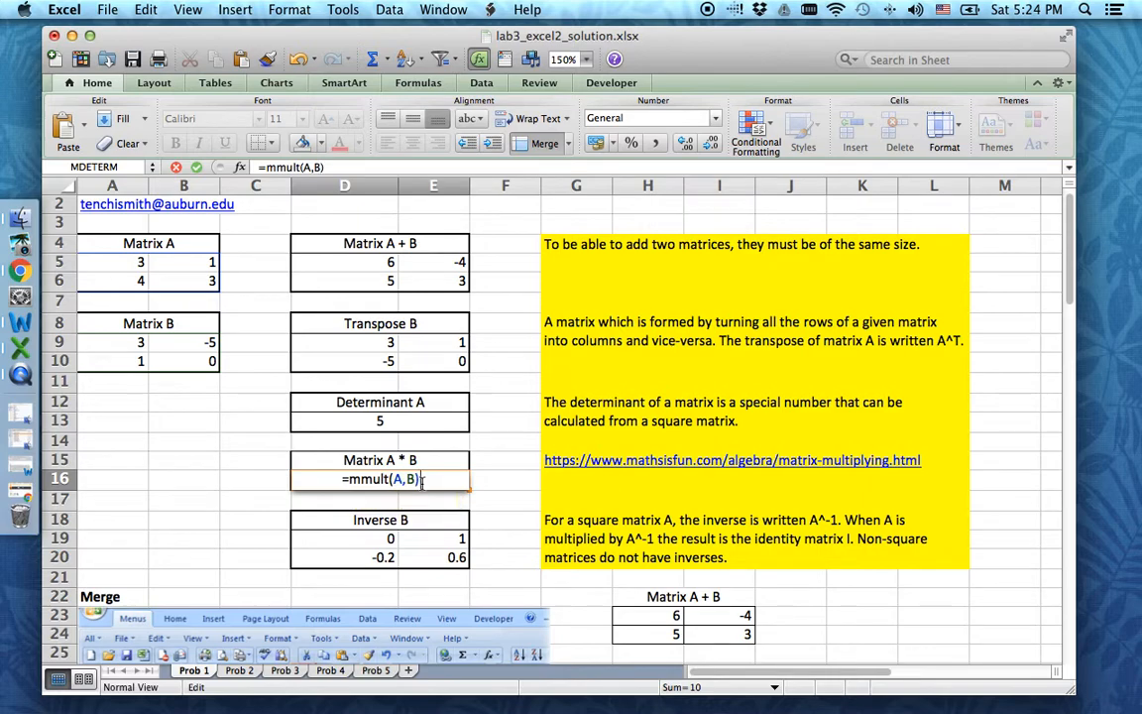
key("Return")
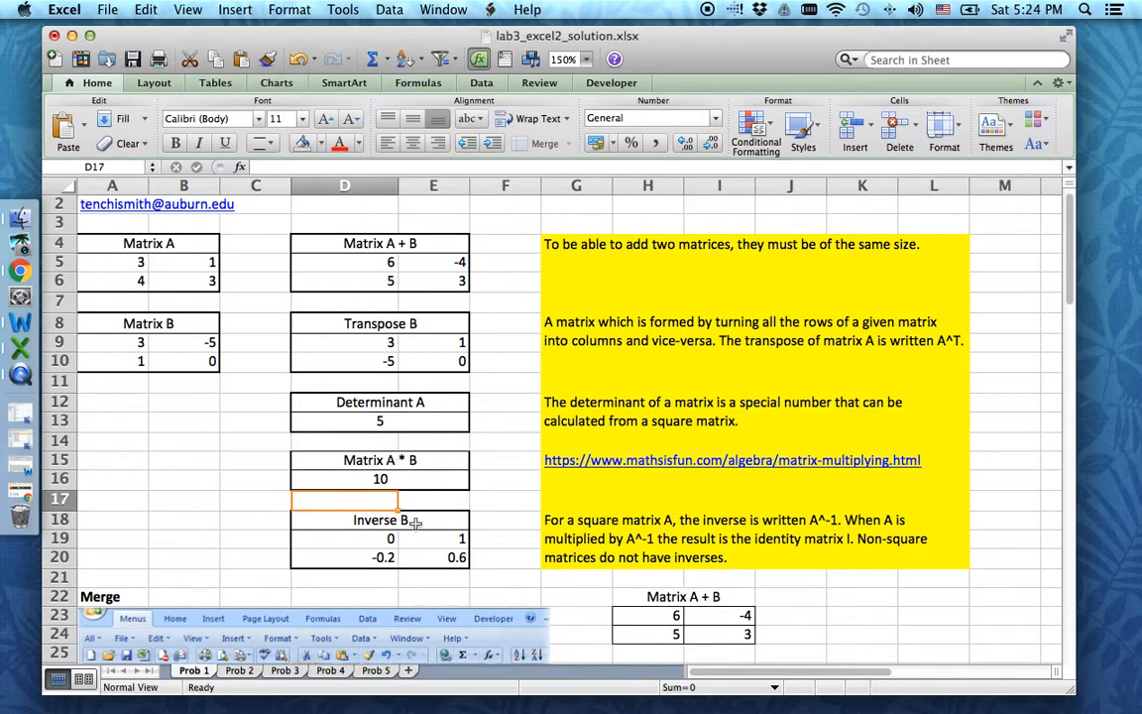
Step: Read the Inverse example and its MINVERSE formula in the notes further down the sheet
scroll(328, 545, "down", 3)
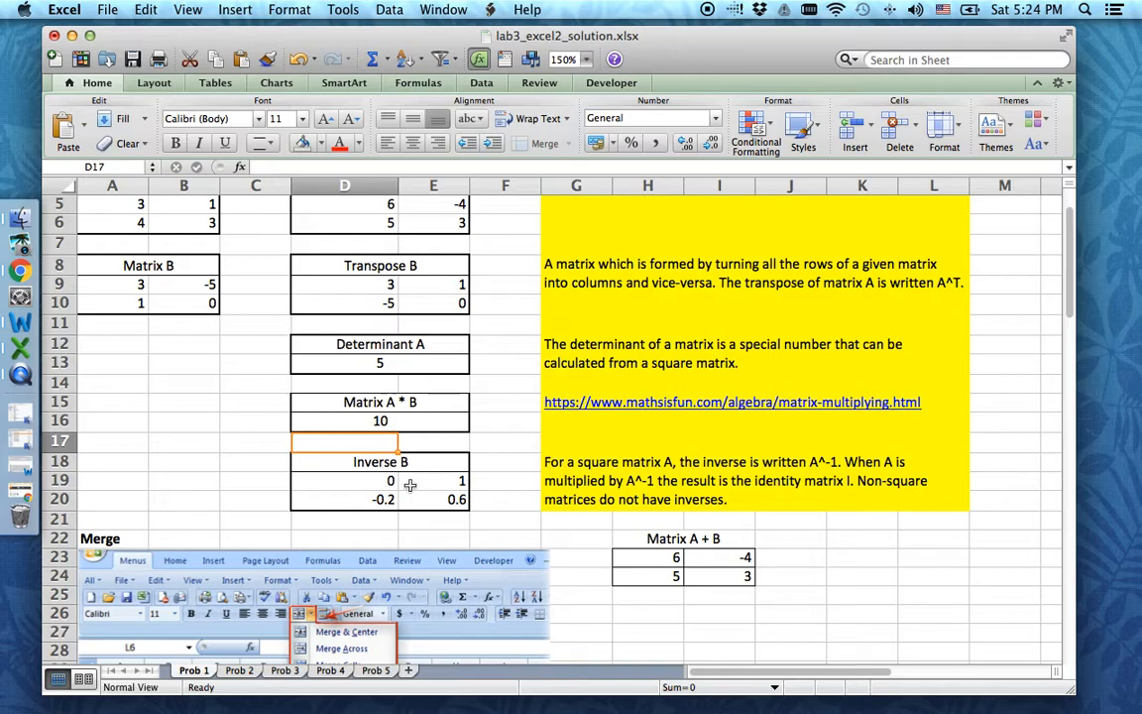
scroll(409, 485, "down", 20)
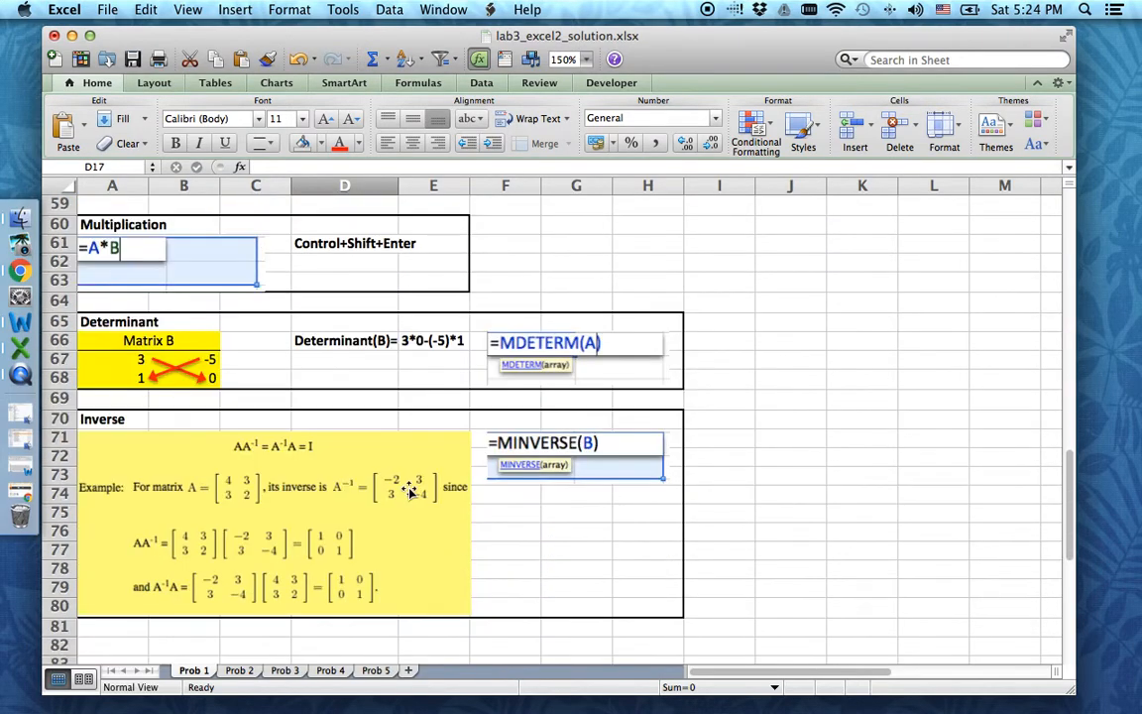
scroll(119, 421, "down", 1)
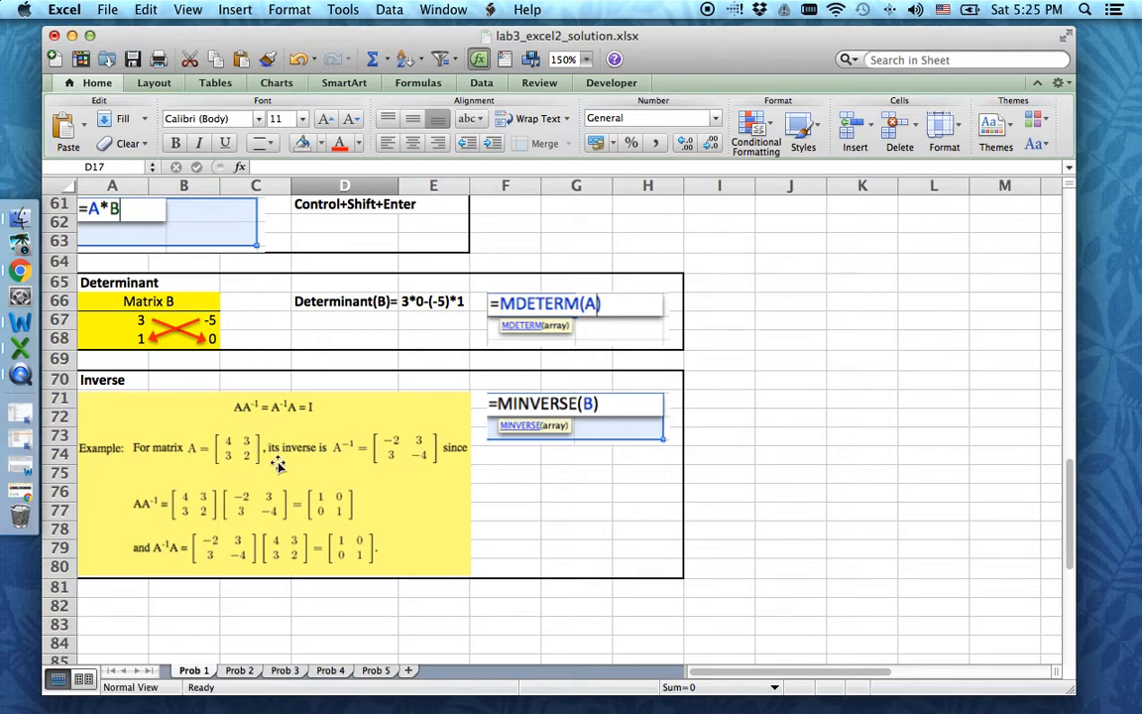
Step: Enter the array formula =MINVERSE(A9:B10) across cells D19:E20 under the Inverse B heading
scroll(288, 506, "down", 1)
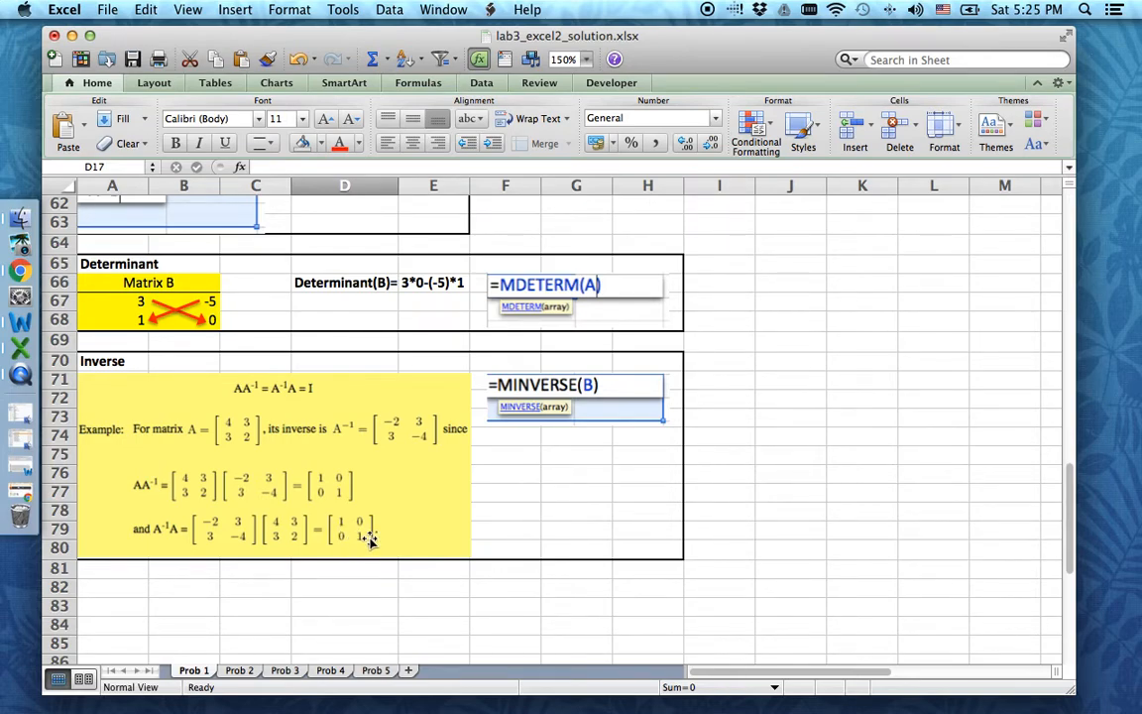
scroll(372, 536, "up", 10)
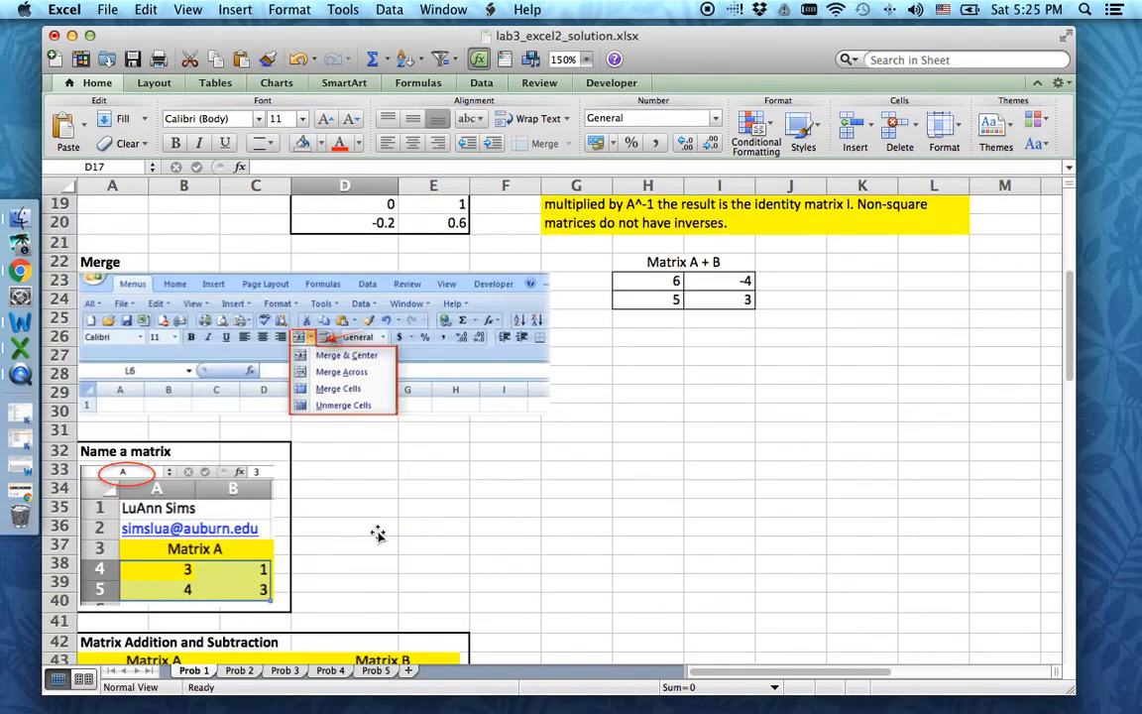
scroll(378, 534, "up", 5)
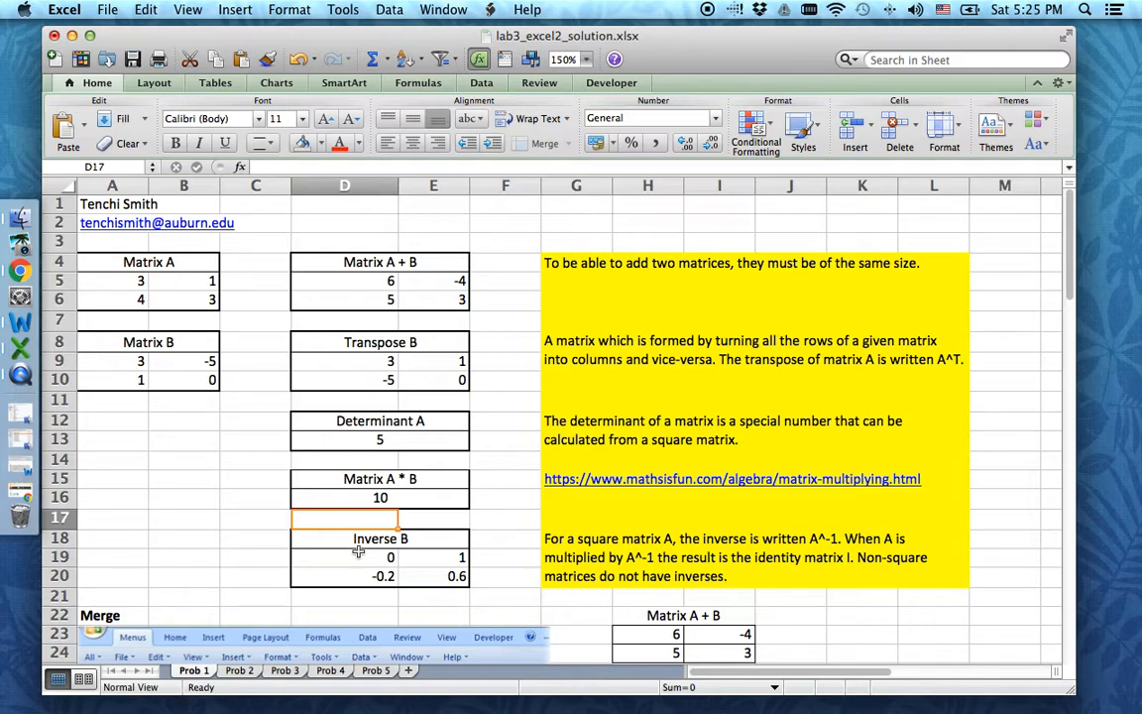
left_click_drag(358, 556, 417, 581)
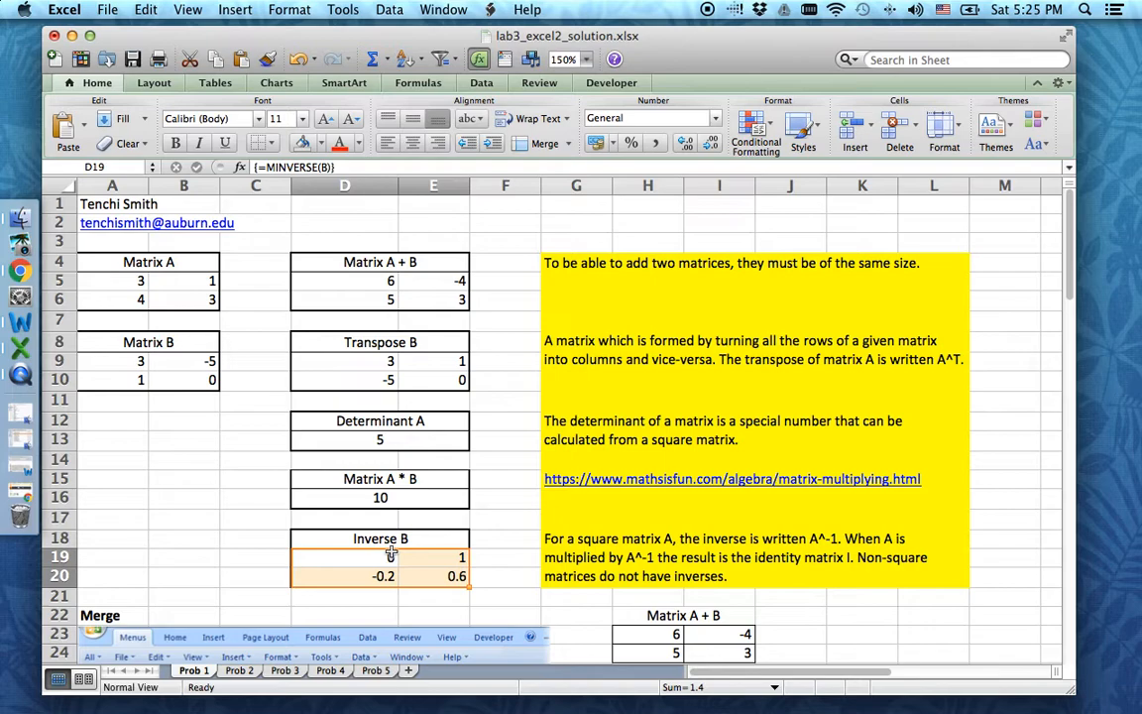
type("=m")
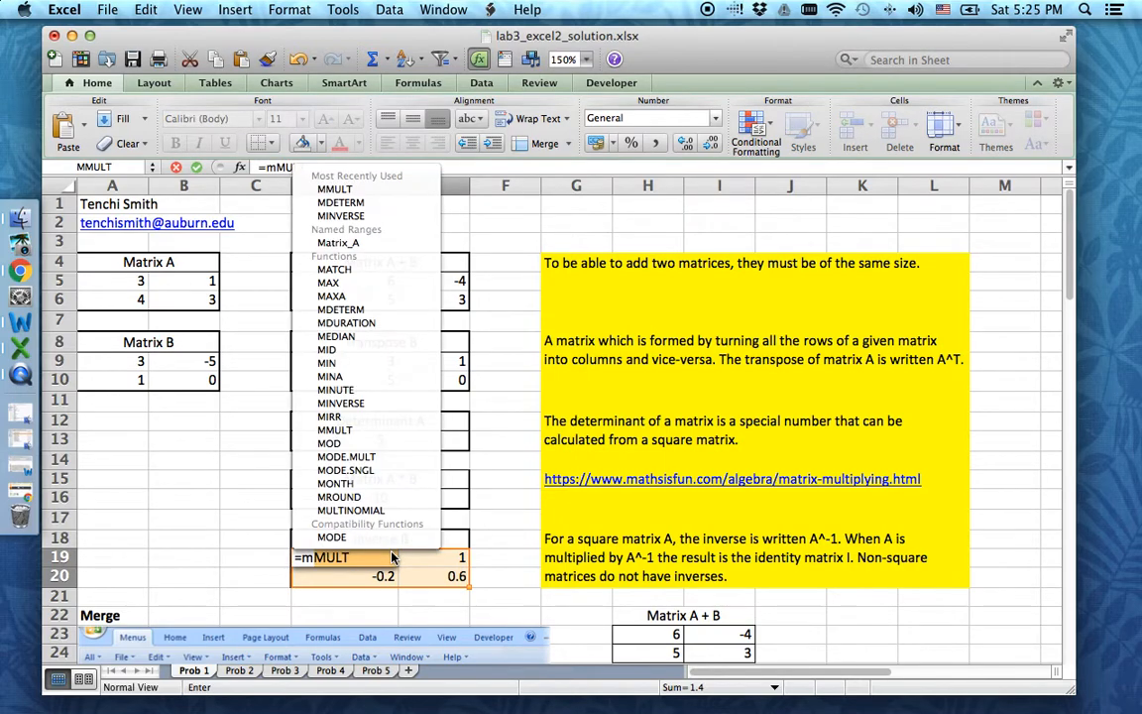
type("inverse")
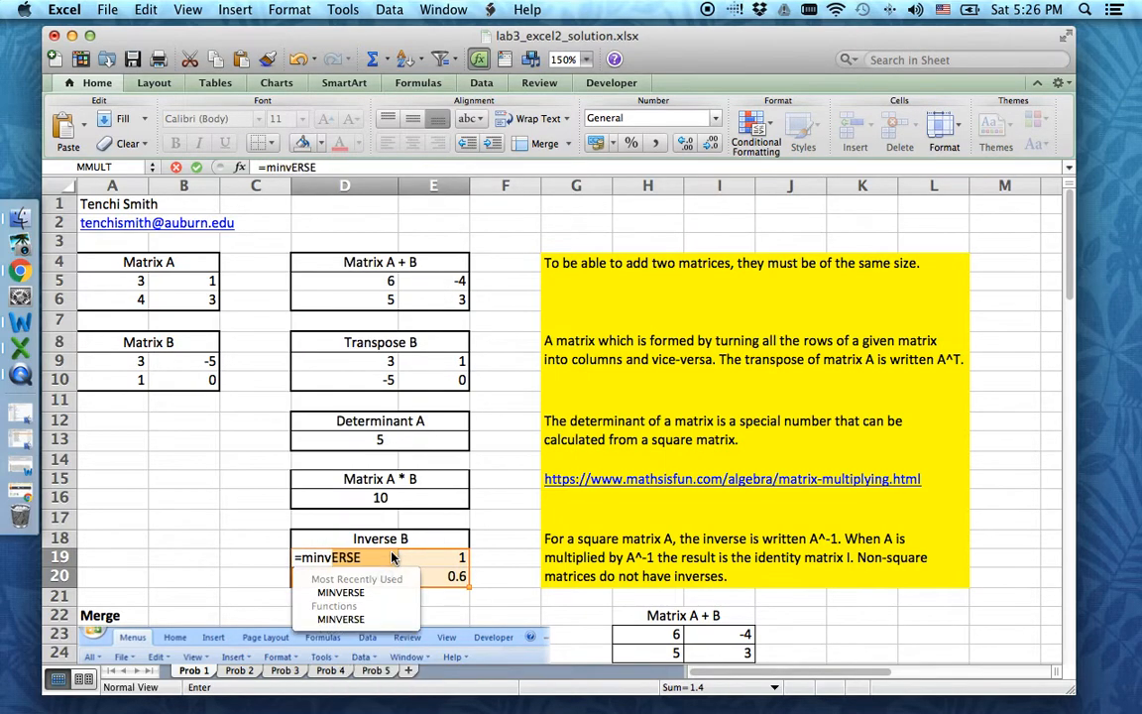
type("(")
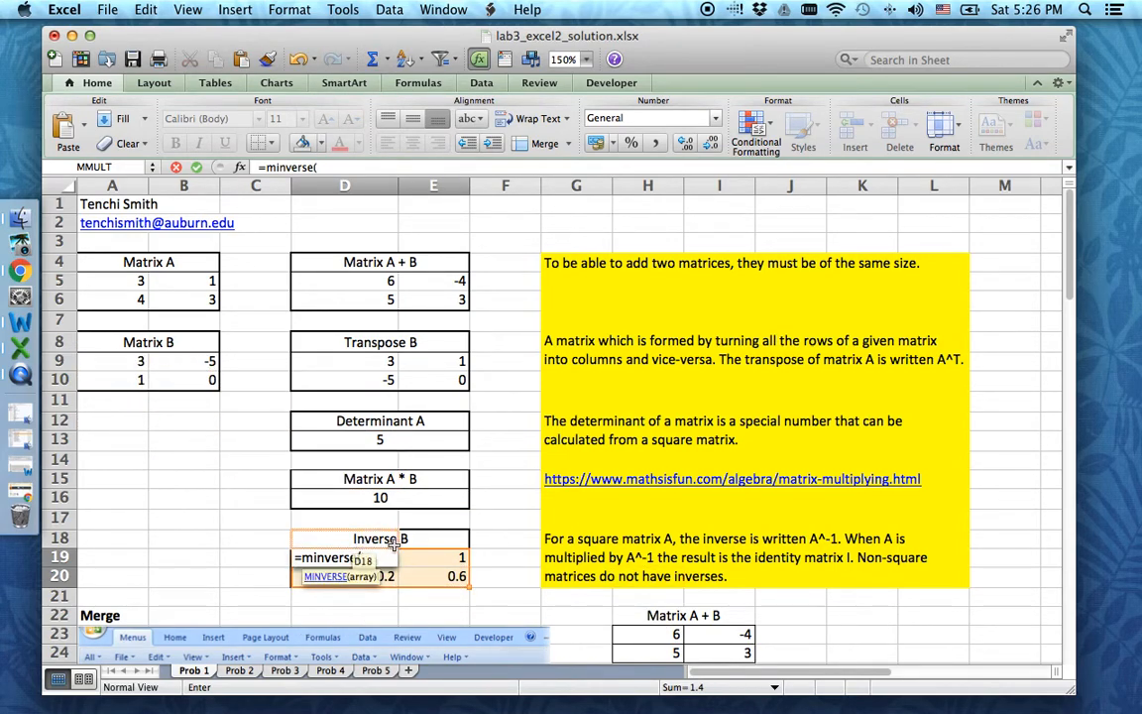
left_click_drag(118, 363, 191, 377)
type(")")
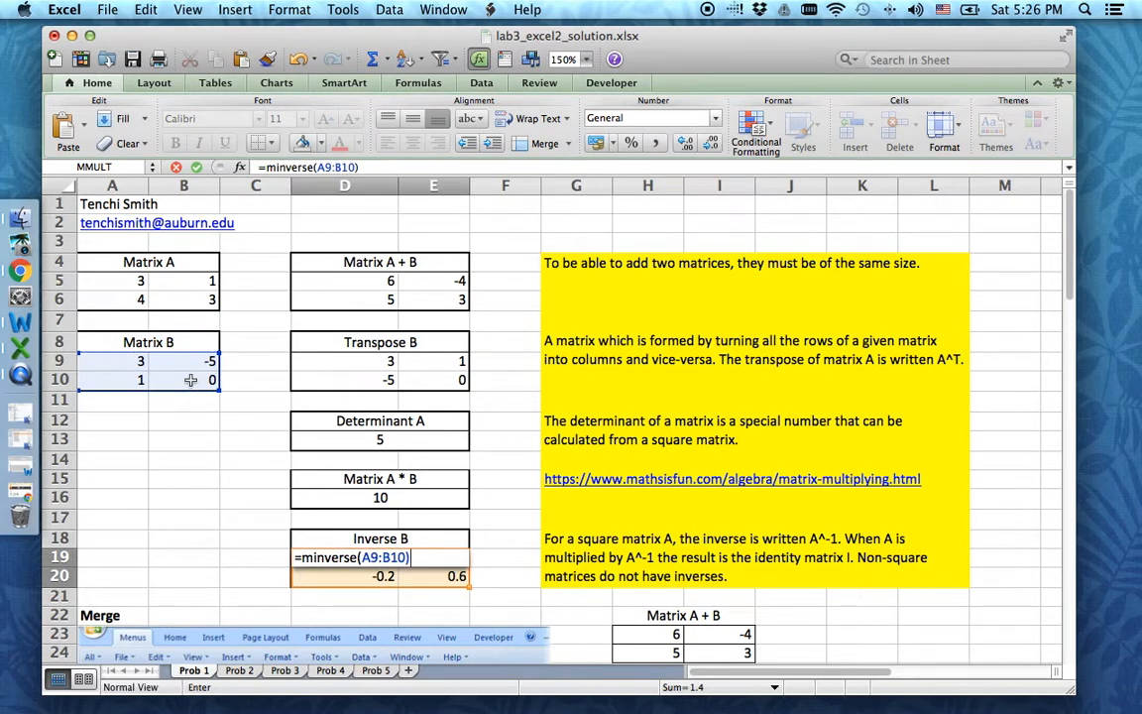
key("ctrl+shift+Return")
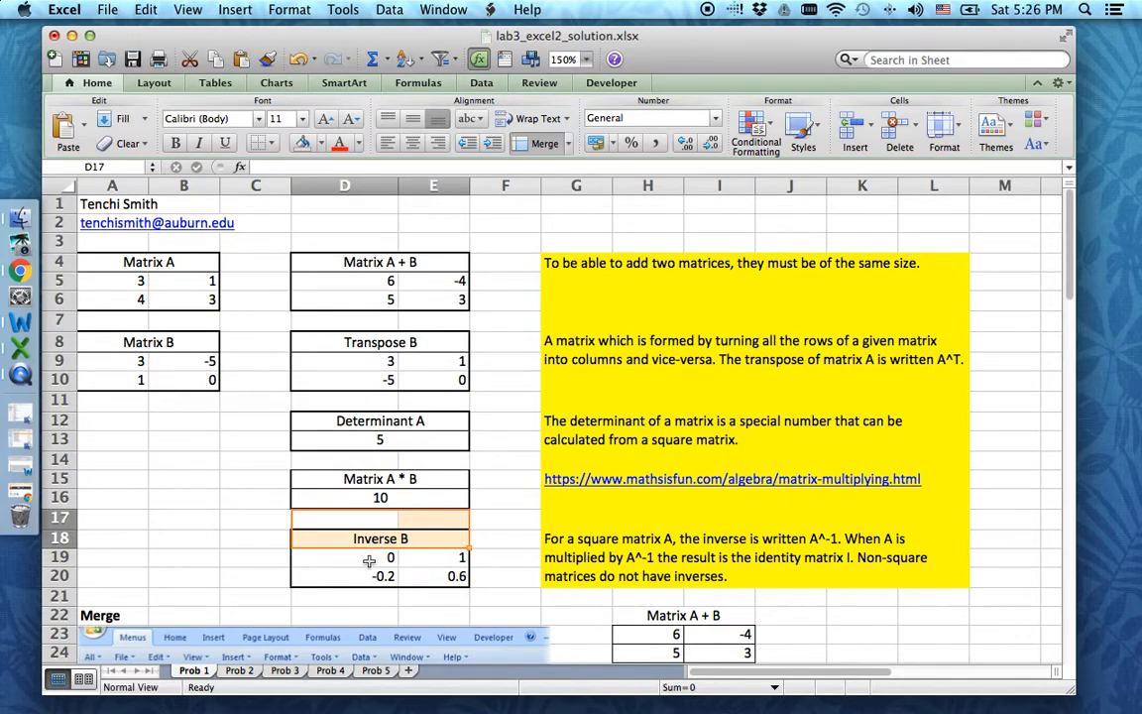
Step: Center the contents of all matrix tables in the range A4:E20 horizontally
left_click_drag(436, 575, 112, 261)
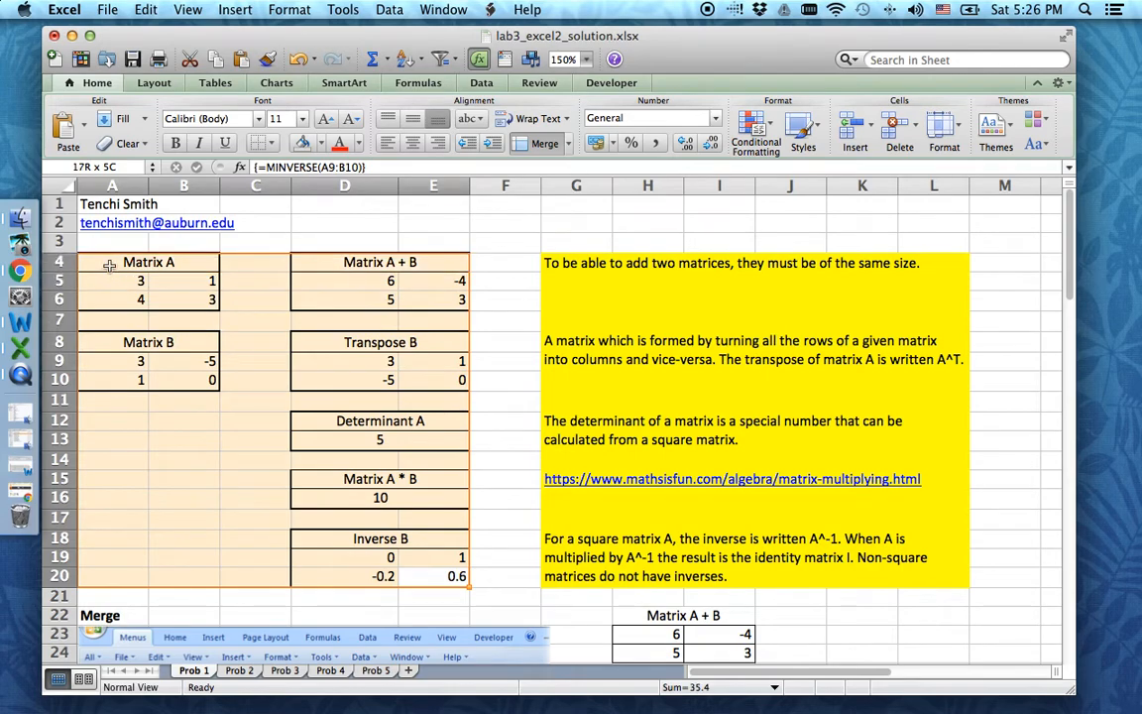
left_click(413, 145)
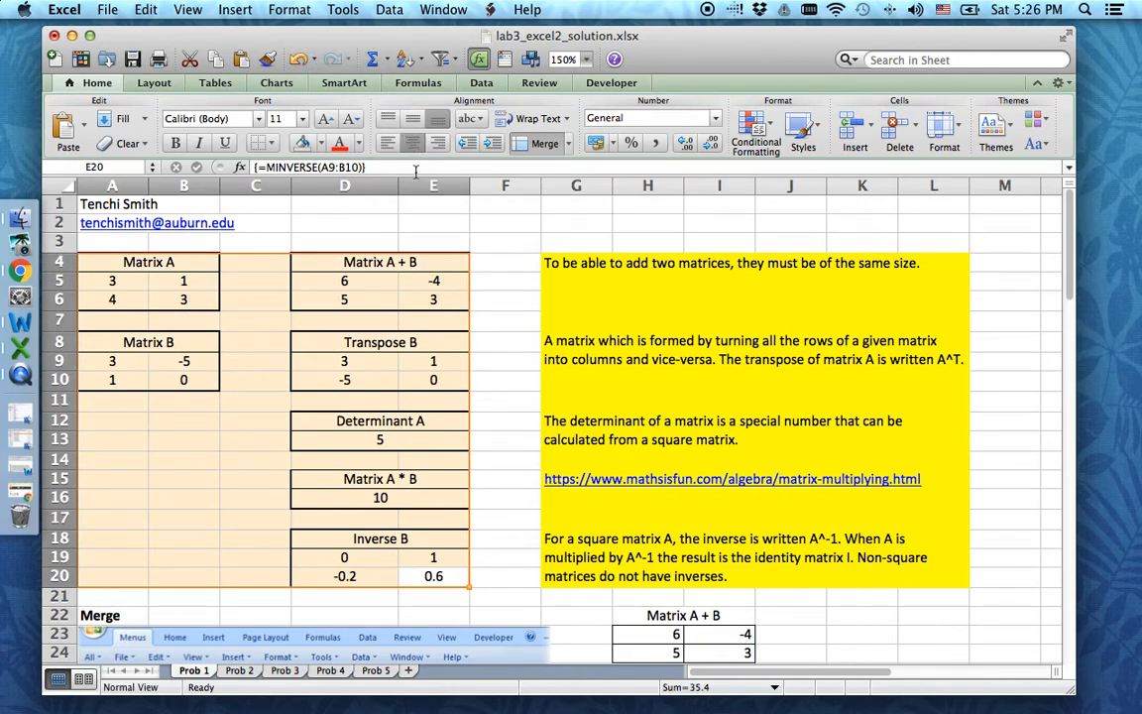
left_click(157, 470)
left_click_drag(129, 267, 360, 576)
left_click(157, 503)
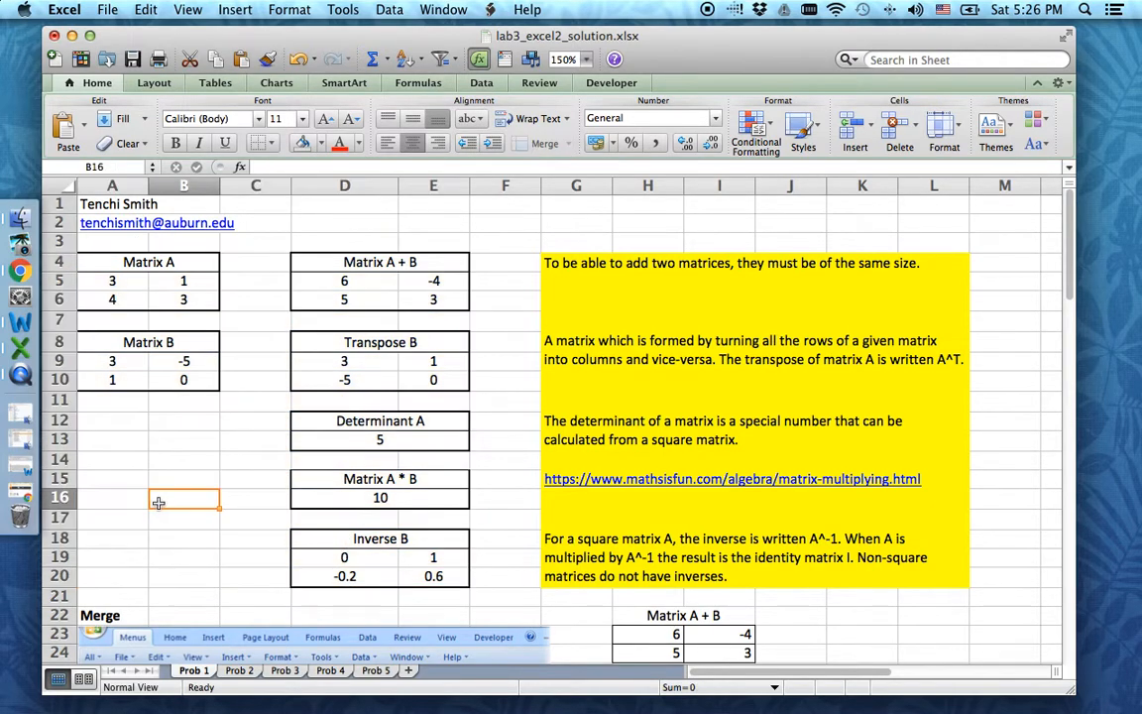
Step: Apply a Thick Box Border around the Matrix A * B heading and its result, cells D15:E16
left_click_drag(307, 479, 470, 497)
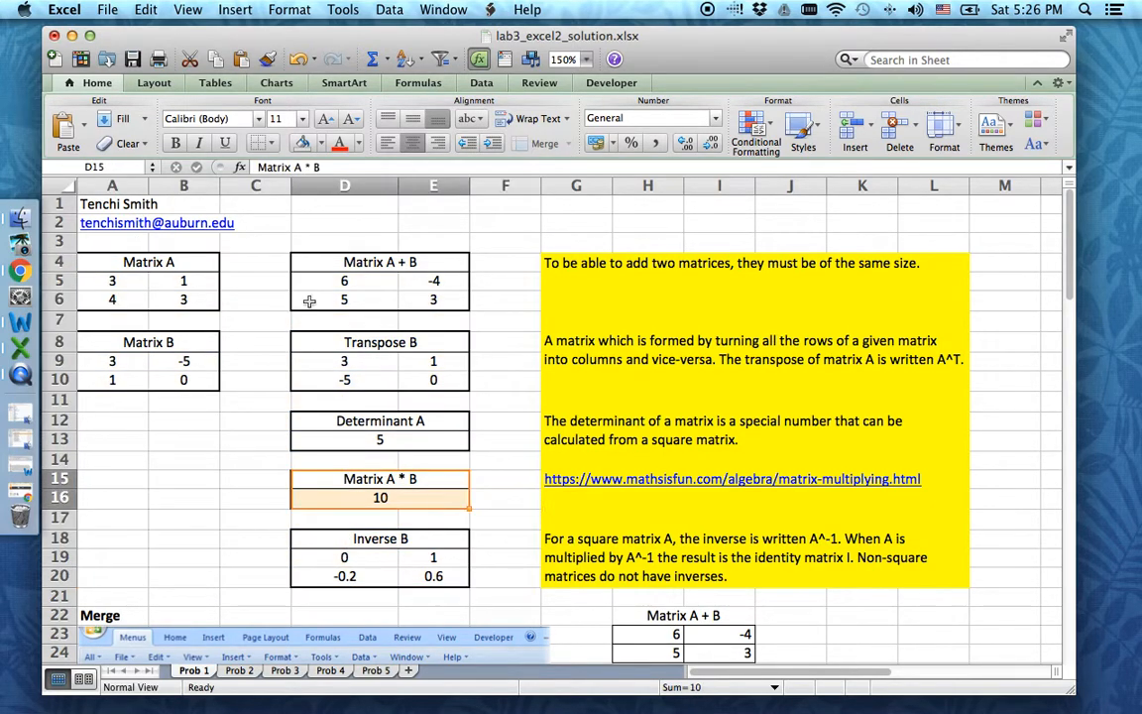
left_click(272, 143)
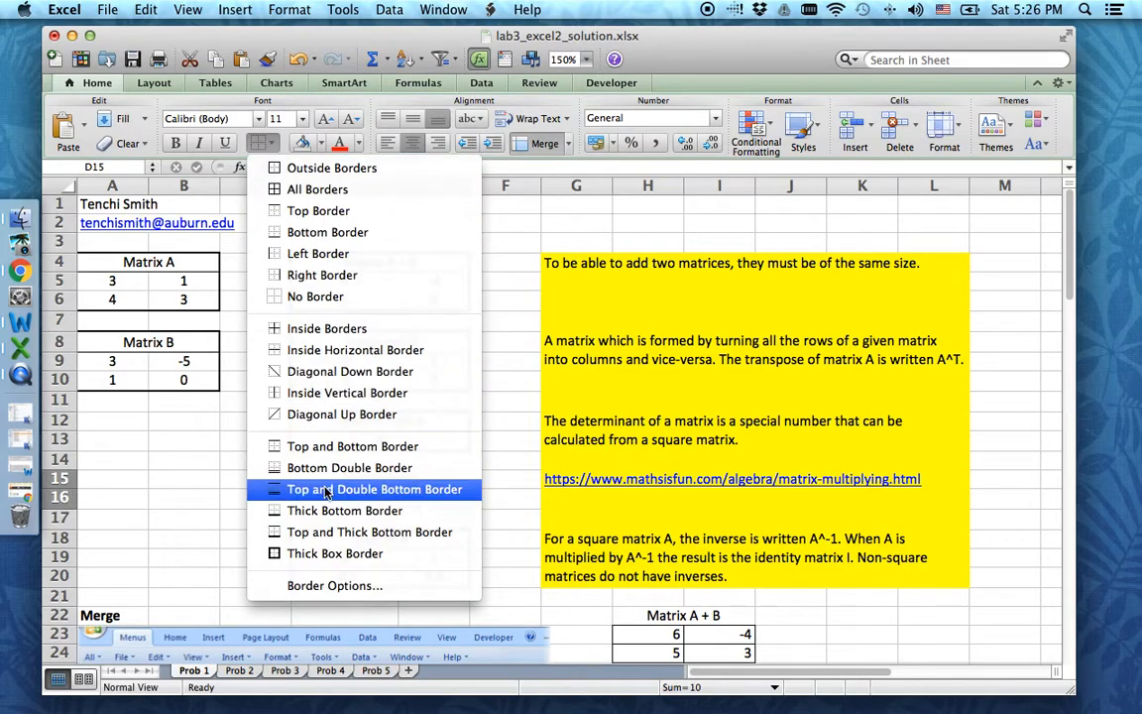
left_click(334, 555)
left_click(183, 519)
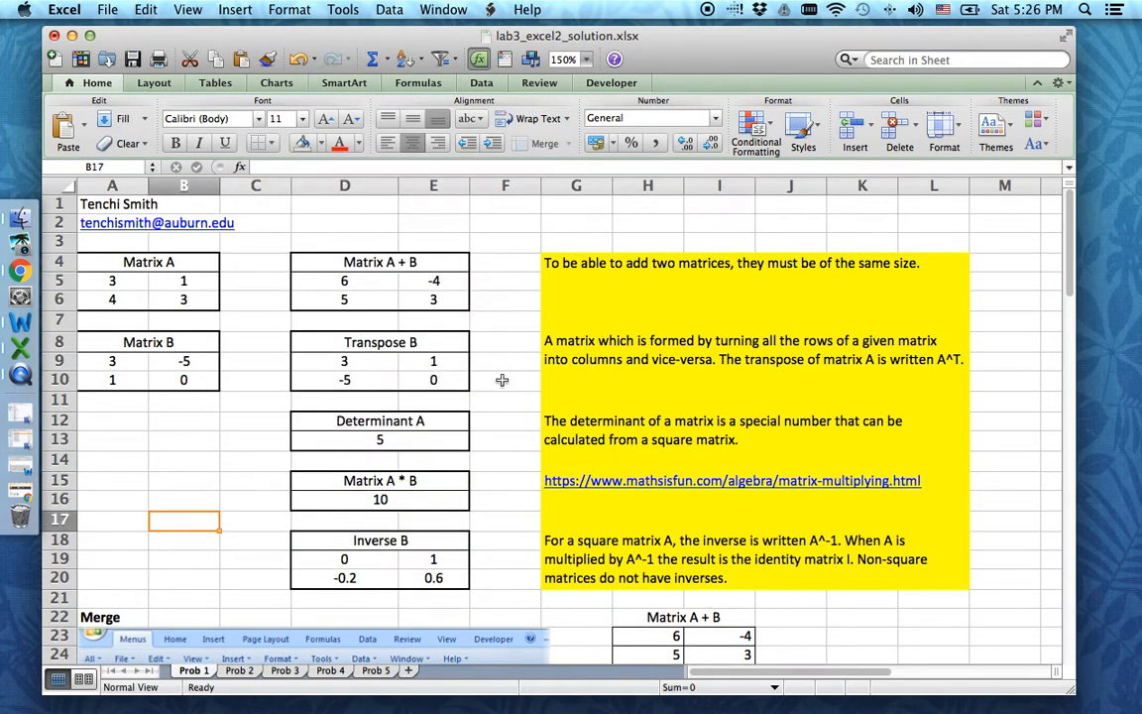
scroll(501, 376, "down", 1)
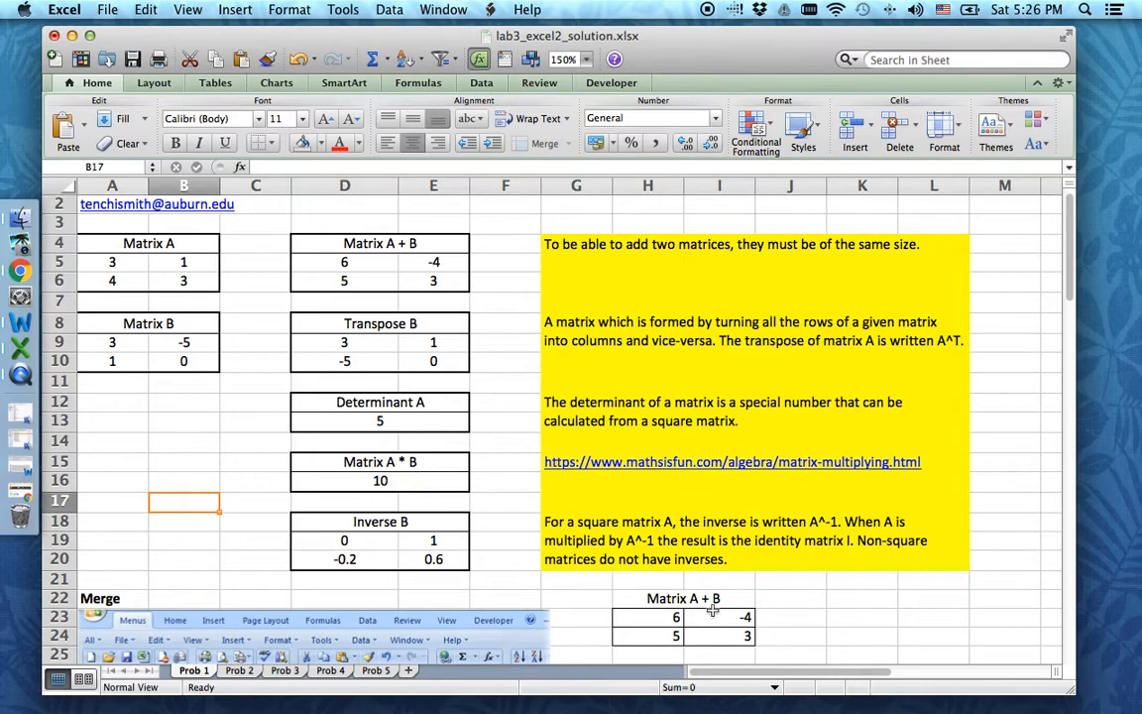
scroll(159, 552, "down", 2)
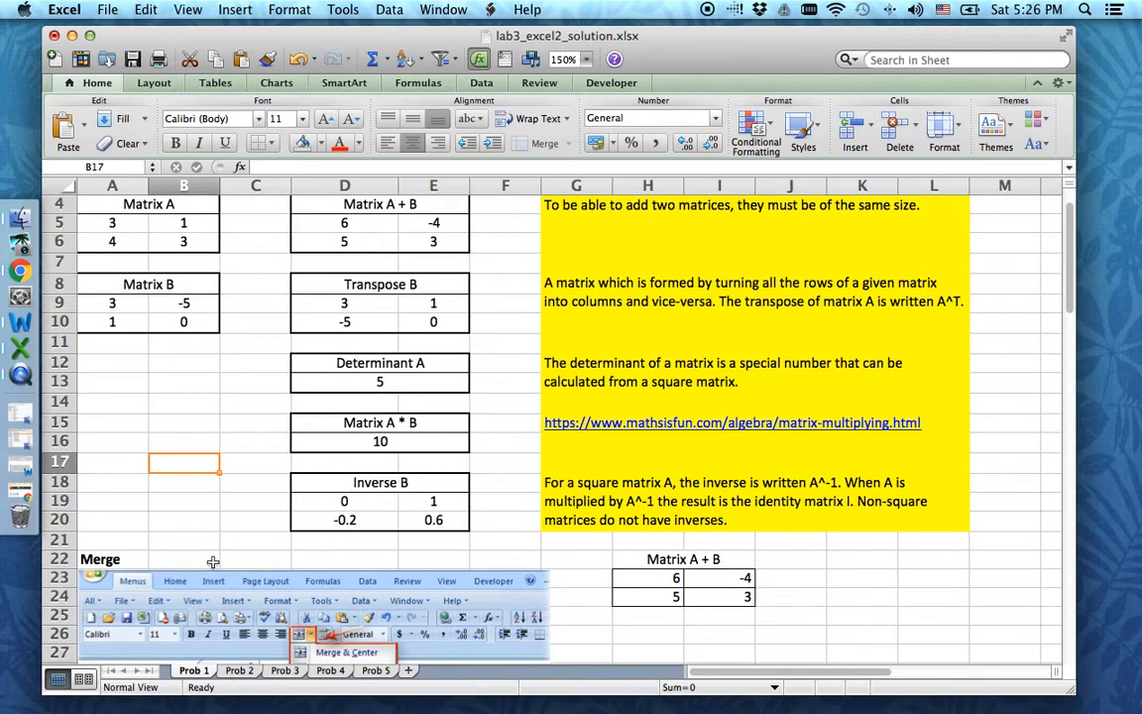
scroll(212, 562, "up", 3)
left_click_drag(124, 265, 352, 573)
left_click_drag(109, 204, 256, 223)
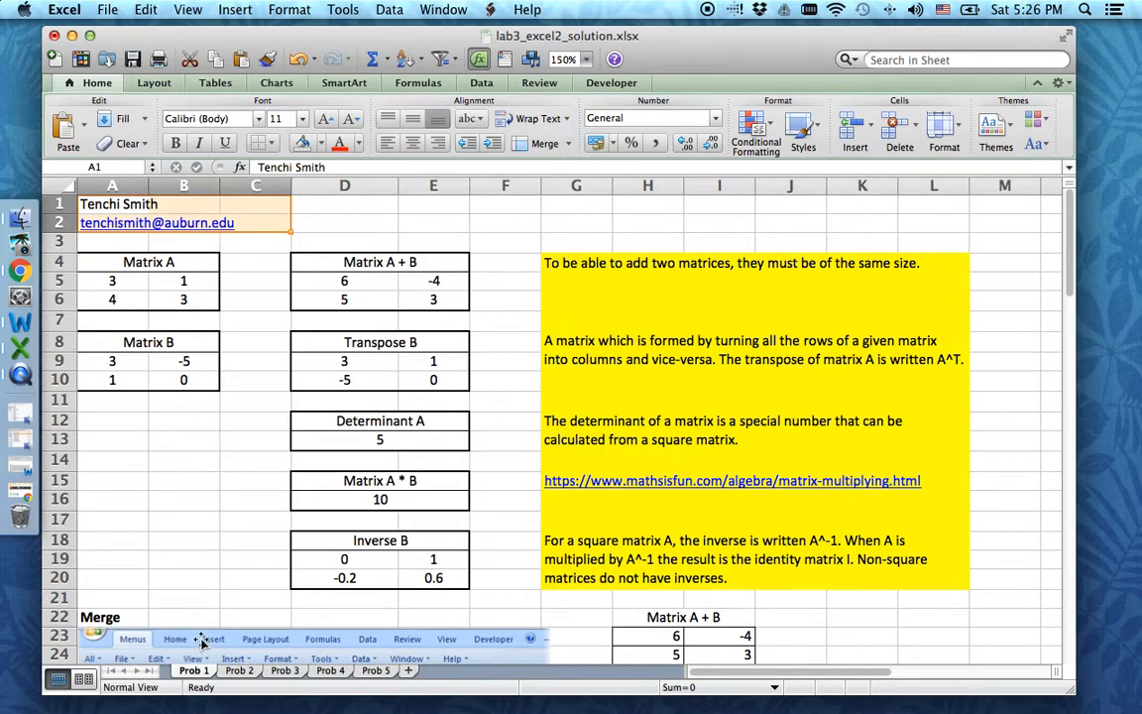
Step: Switch to the Prob 2 sheet and review its conductor area and resistance table in A2:B11
left_click(239, 671)
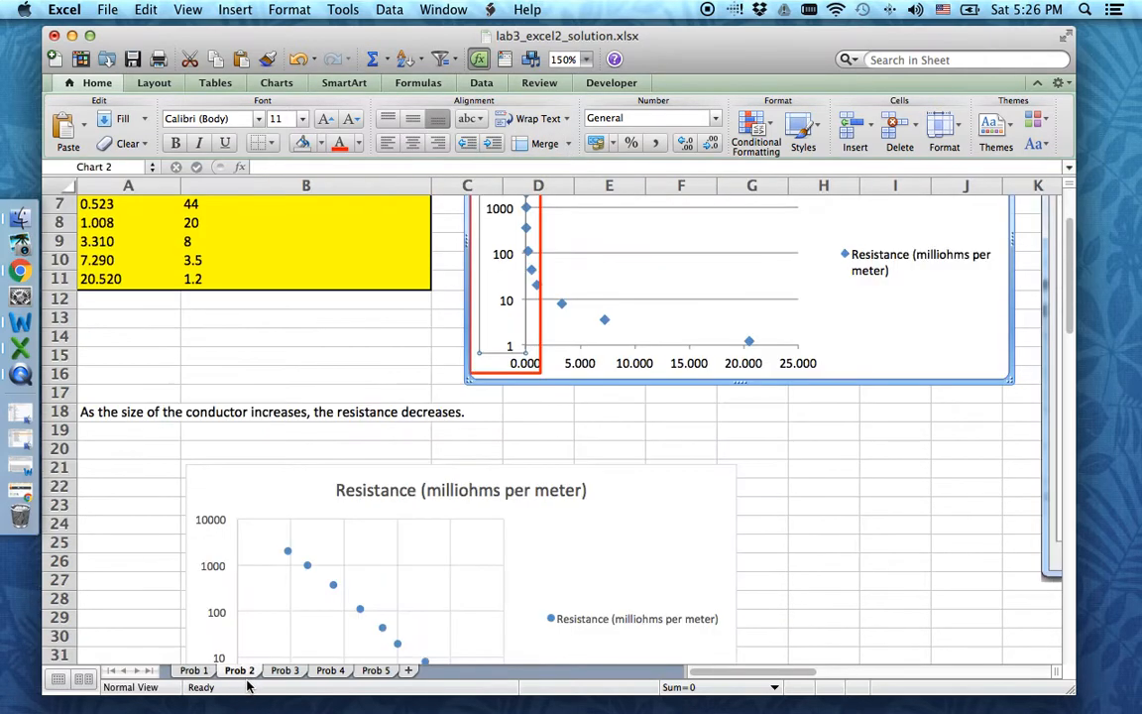
scroll(480, 416, "up", 5)
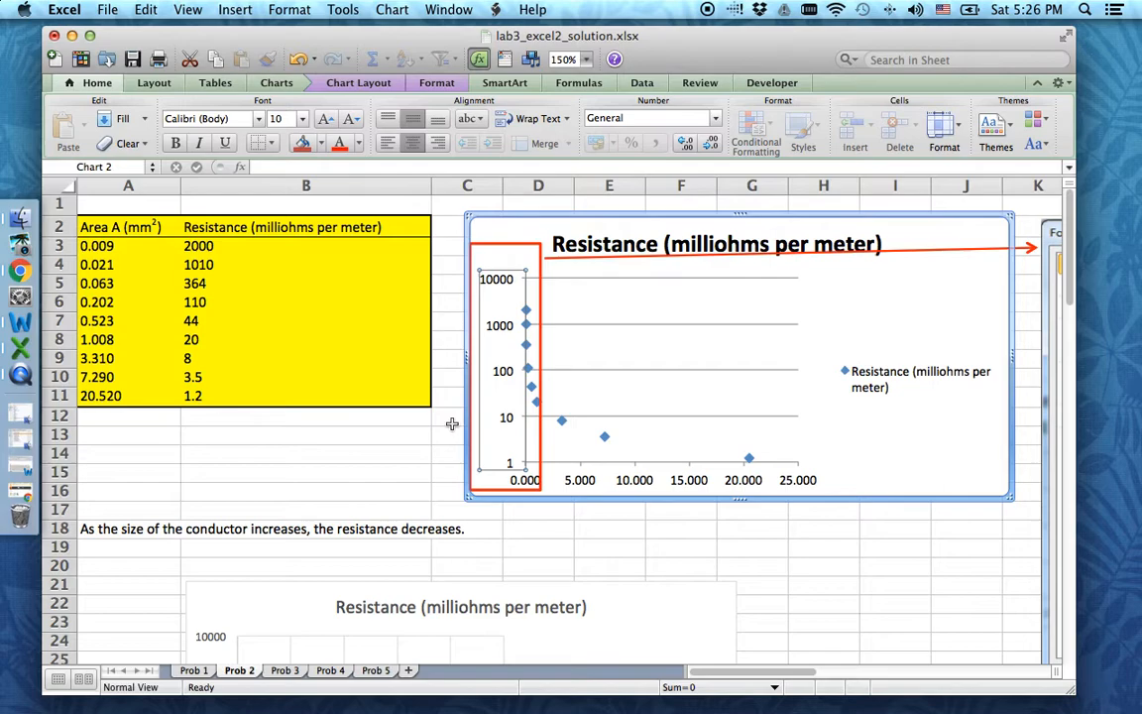
left_click_drag(124, 227, 288, 397)
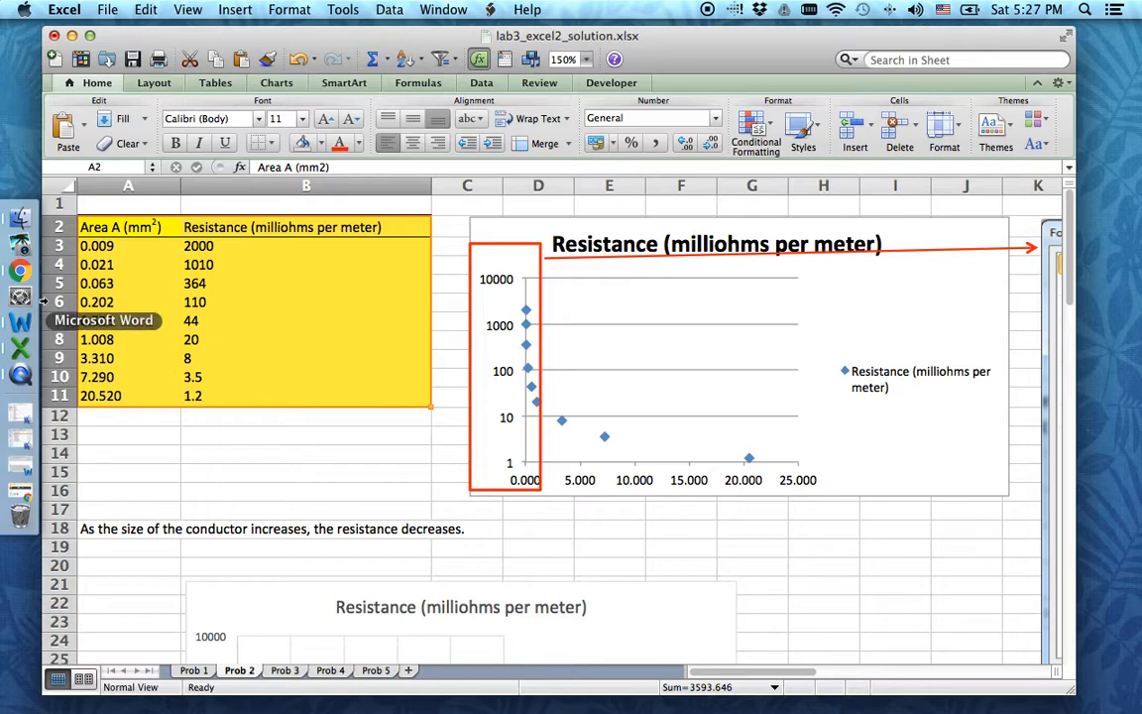
left_click(185, 470)
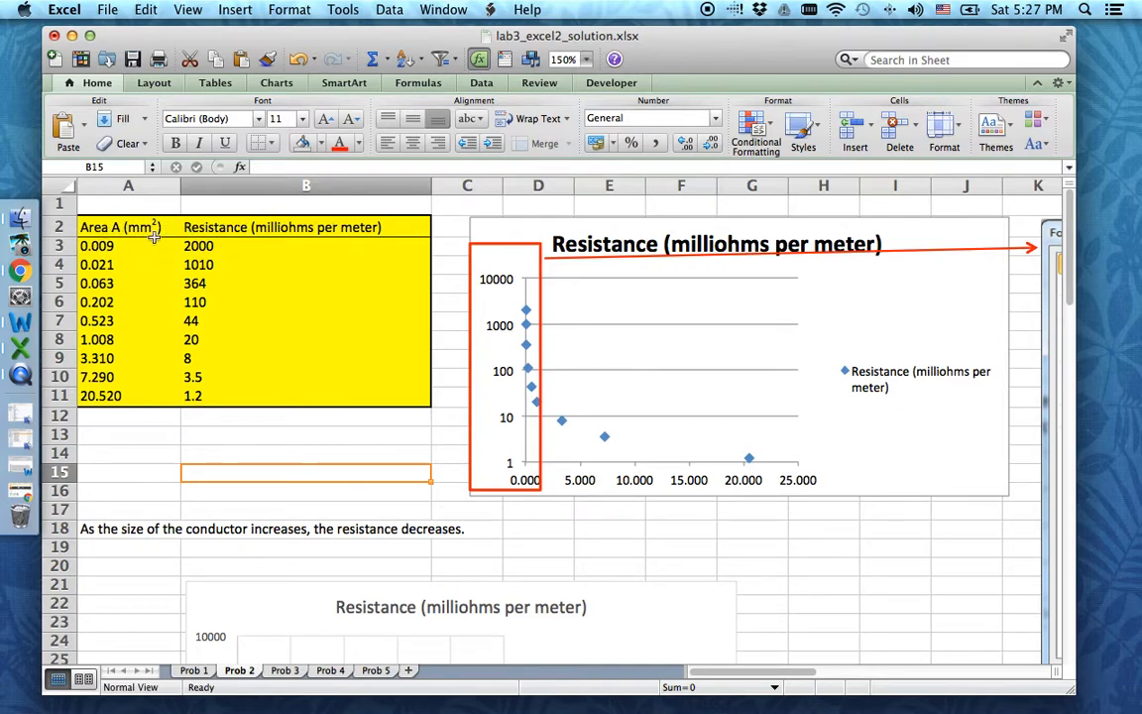
Step: Insert a Marked Scatter chart from the area and resistance data in A2:B11, including the headings
left_click_drag(104, 227, 265, 371)
left_click_drag(265, 400, 264, 400)
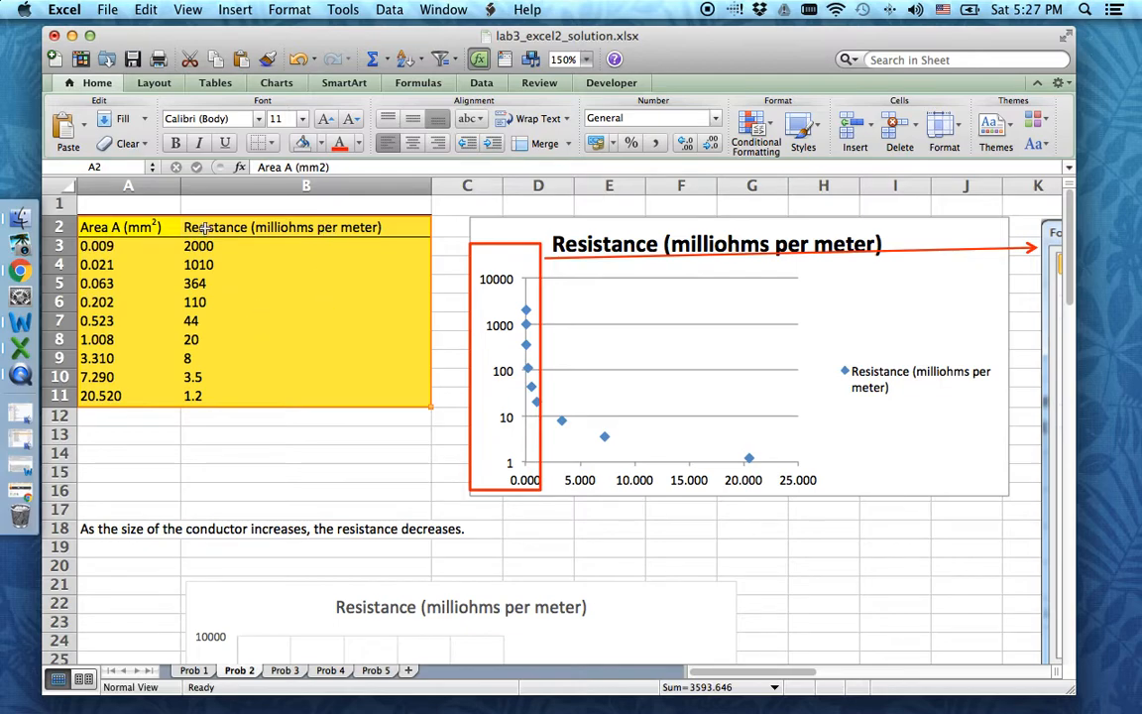
left_click(236, 9)
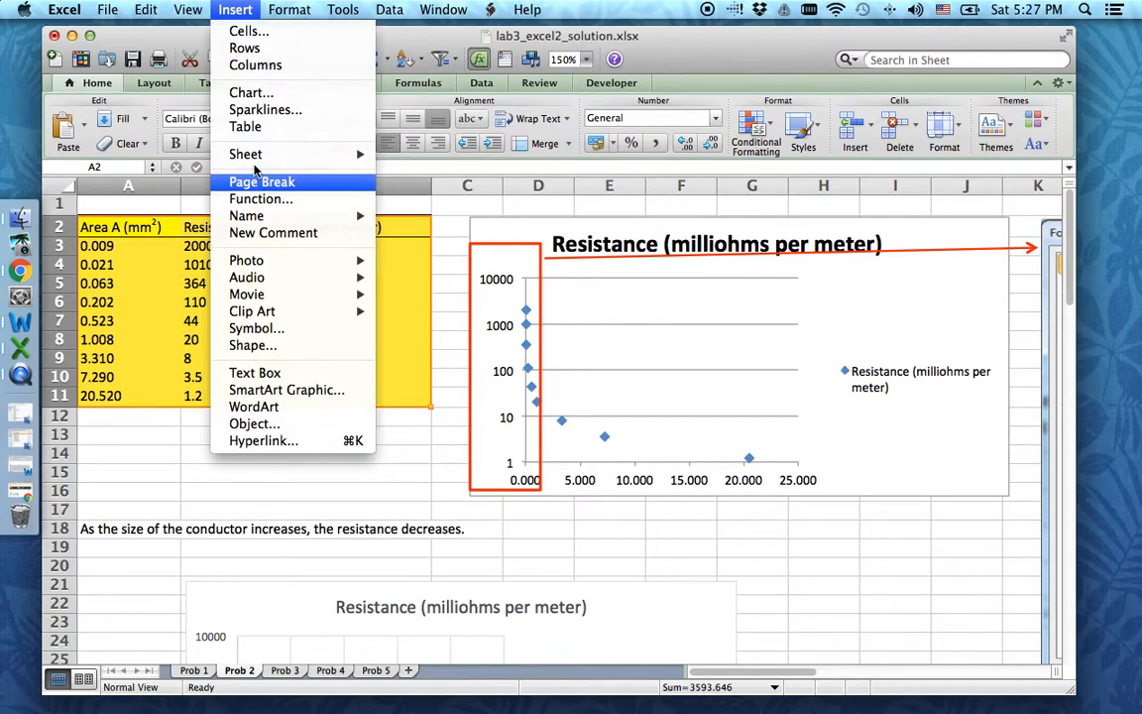
left_click(226, 92)
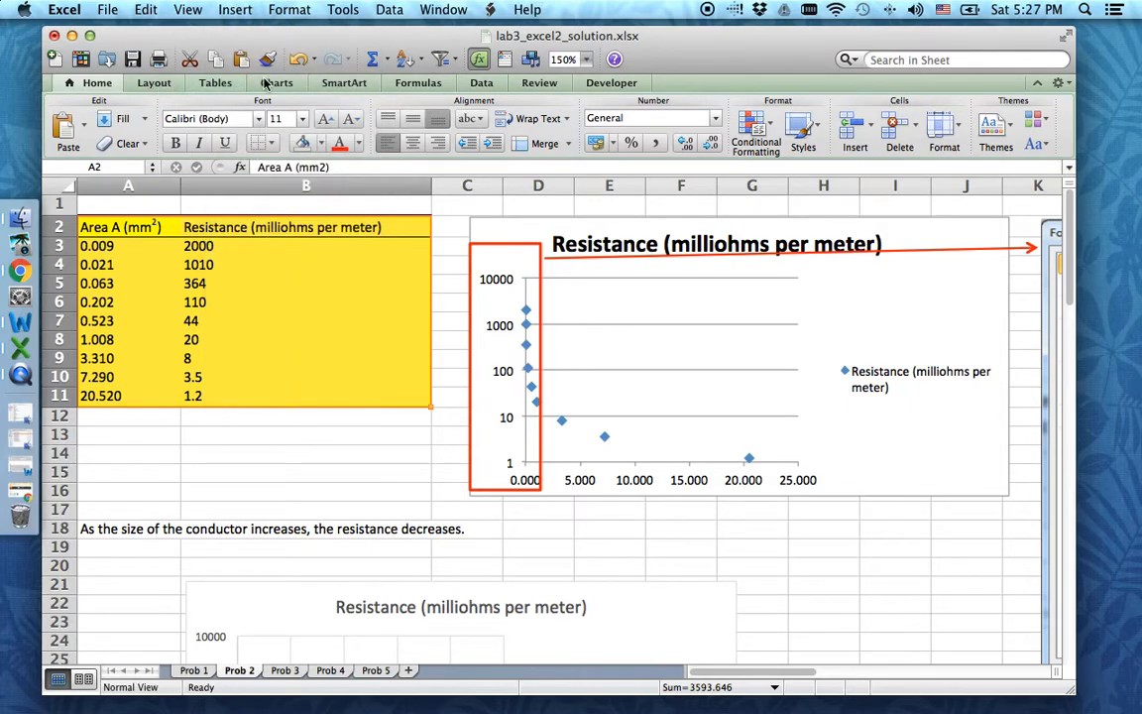
left_click(275, 84)
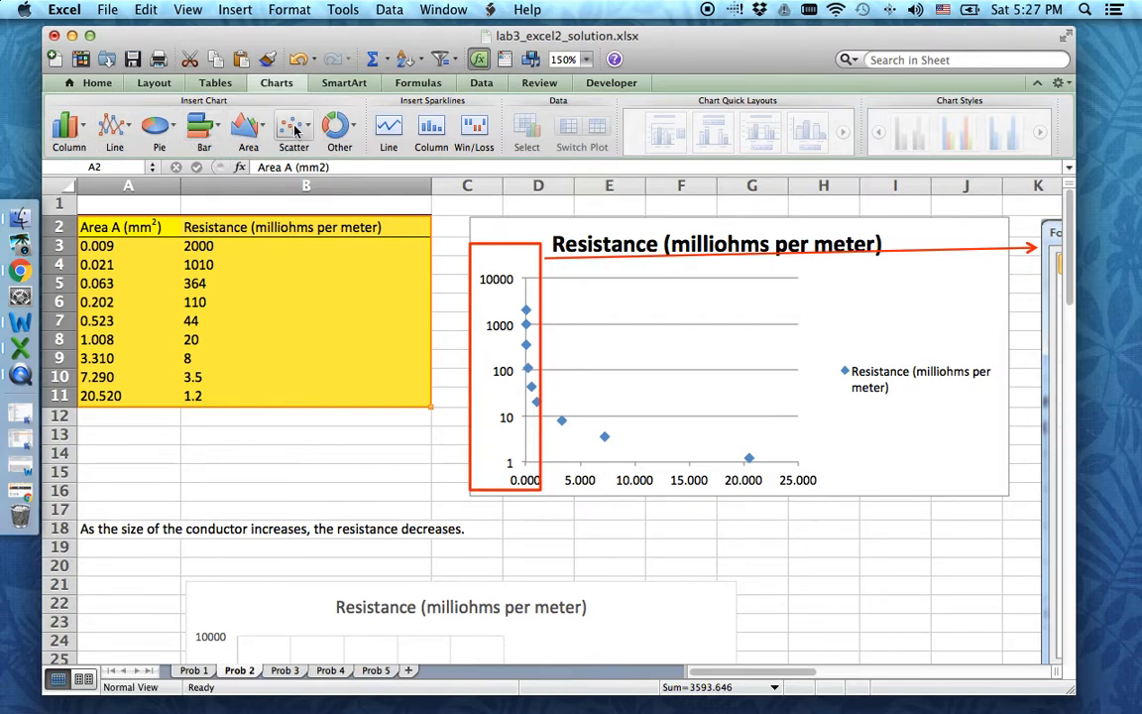
left_click(295, 128)
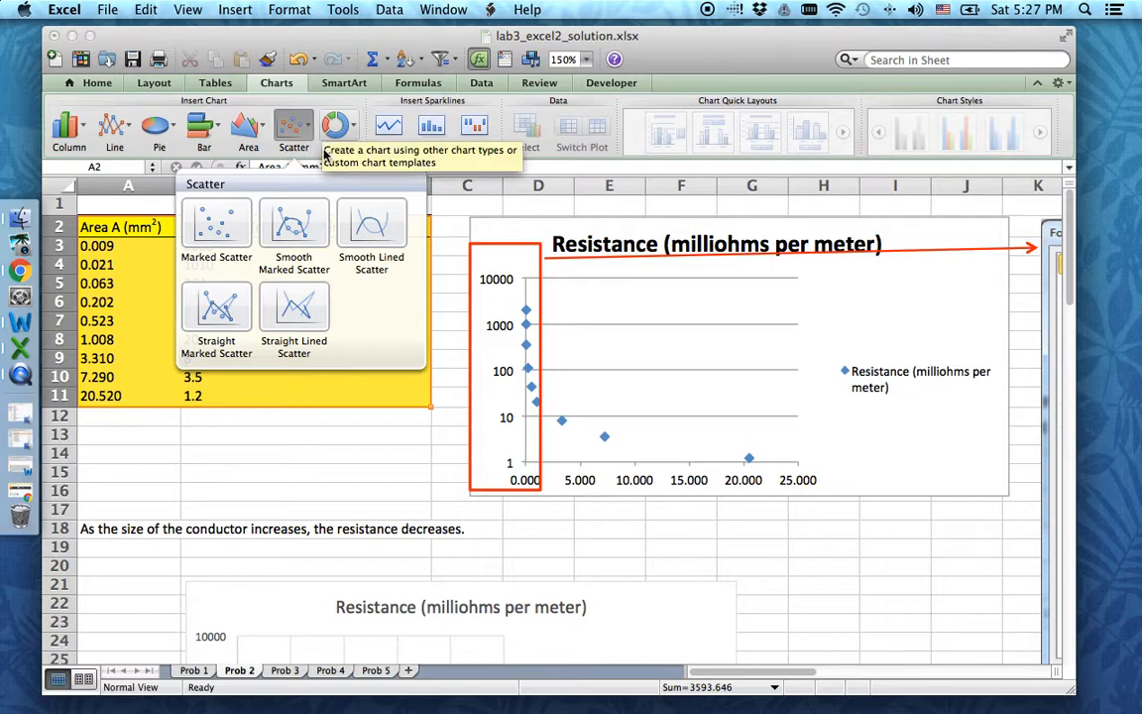
left_click(206, 228)
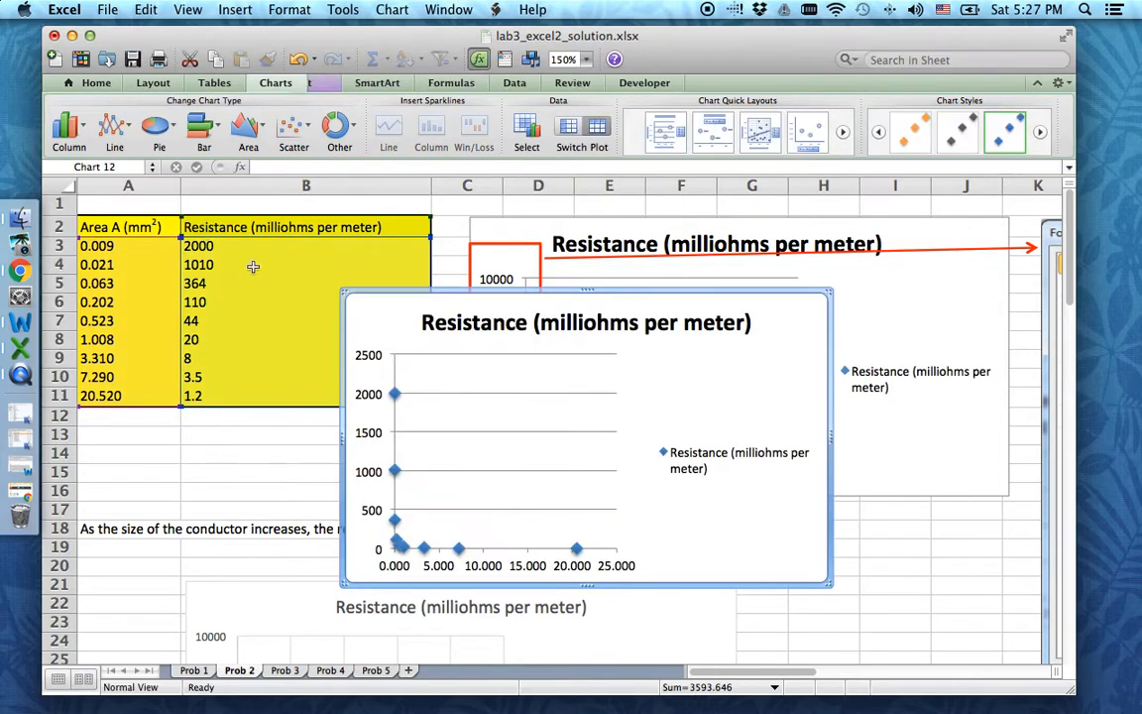
Step: Move the new scatter chart below the existing example chart and set the sheet zoom to 100%
left_click_drag(409, 298, 226, 319)
scroll(487, 358, "down", 1)
scroll(487, 357, "down", 2)
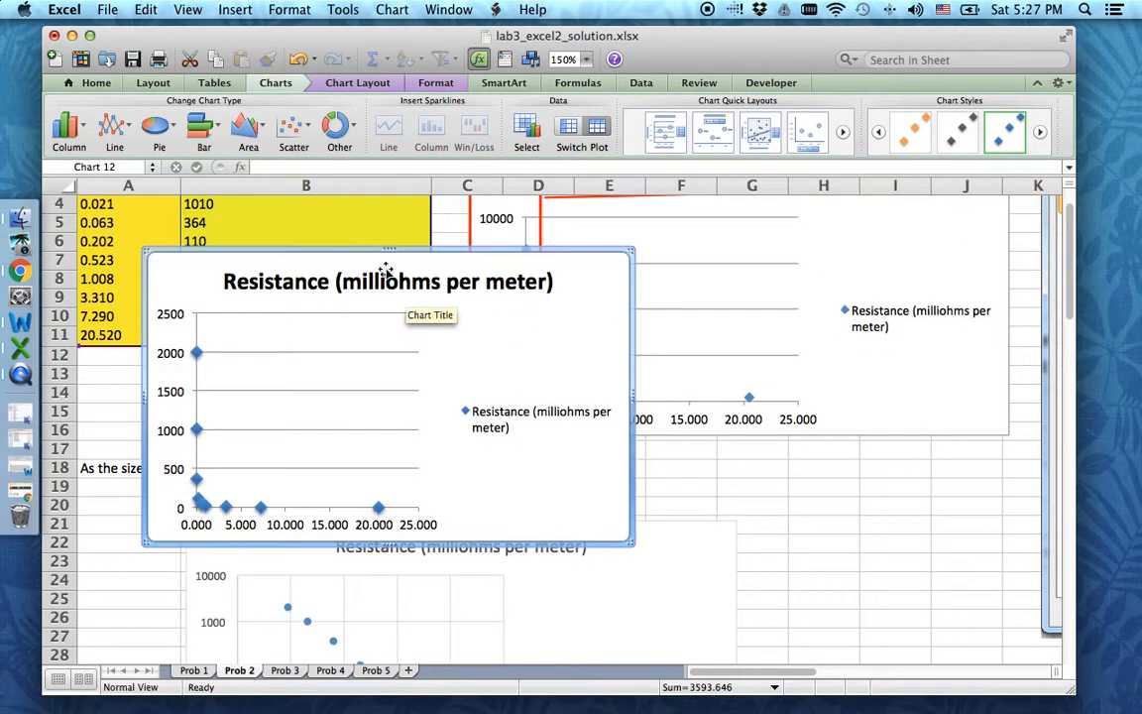
left_click_drag(354, 253, 651, 430)
left_click(586, 60)
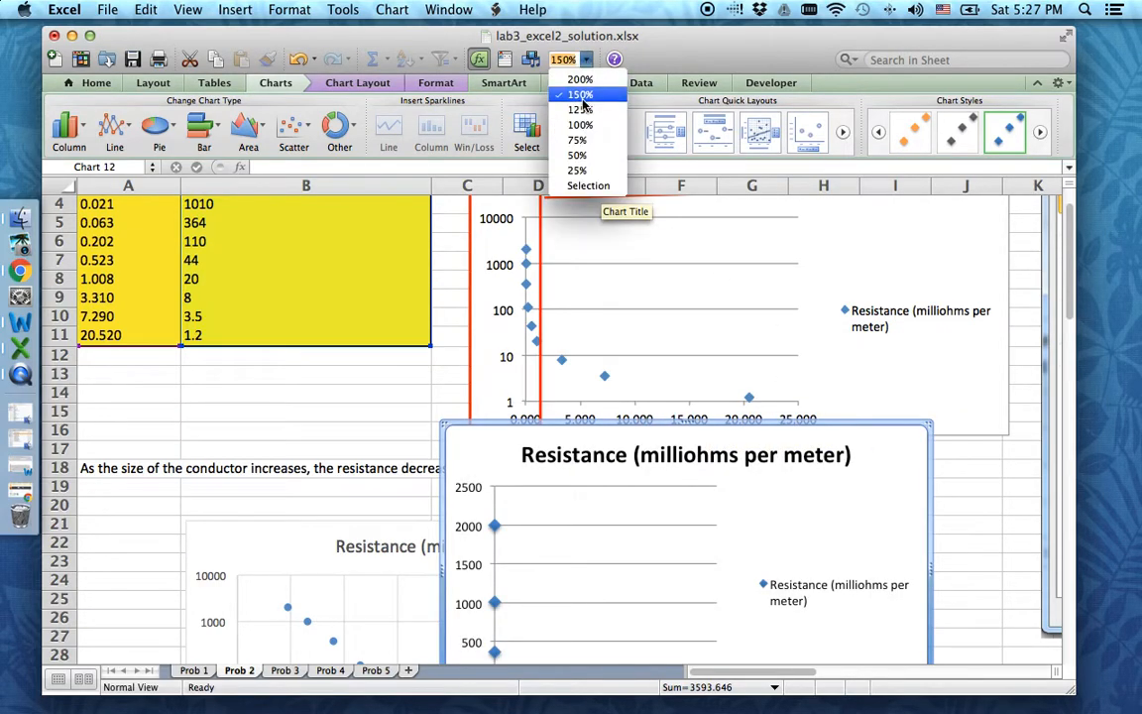
left_click(581, 130)
scroll(649, 309, "up", 1)
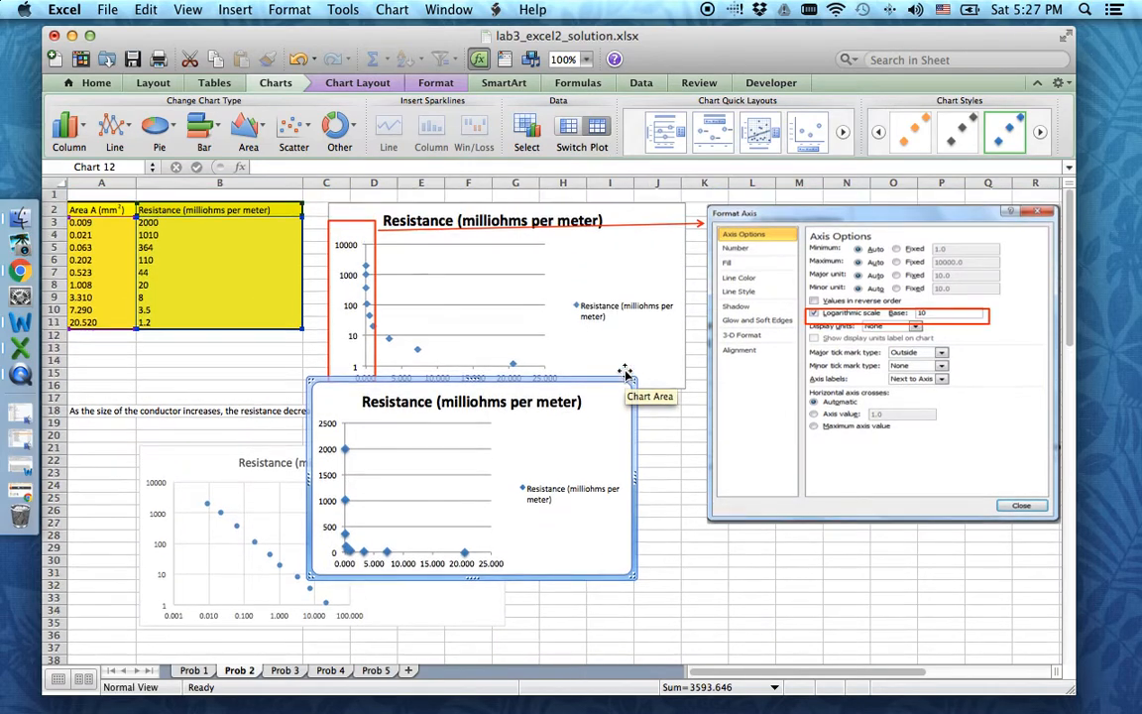
left_click_drag(441, 387, 478, 427)
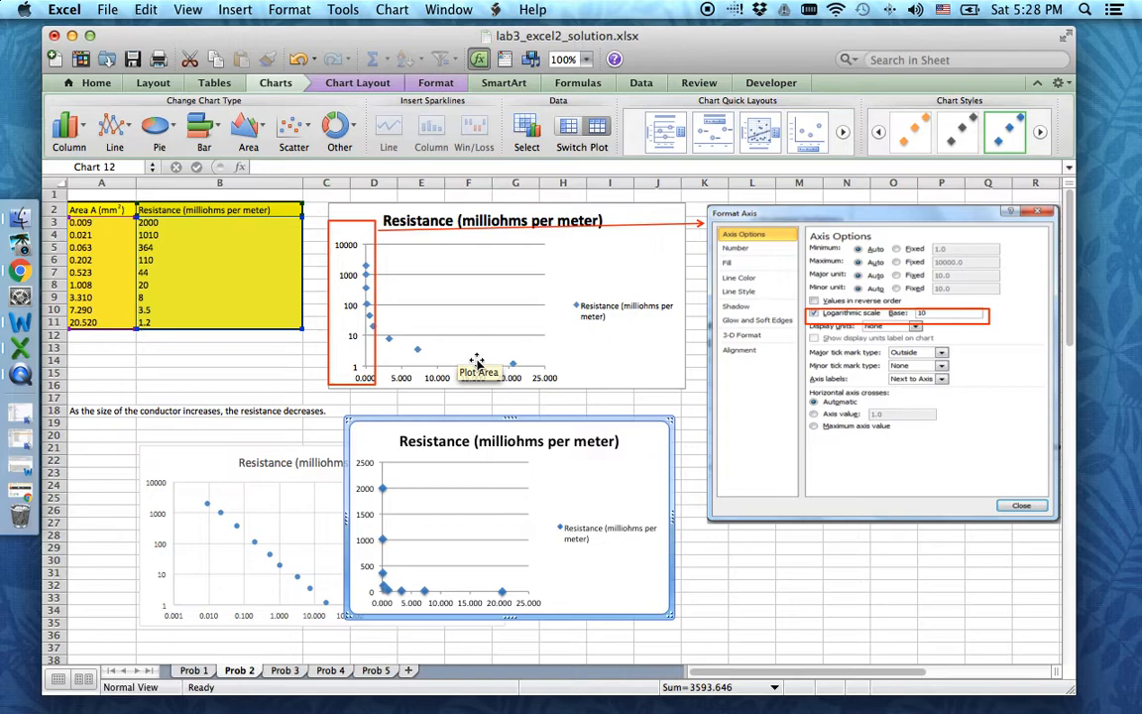
Step: Set the vertical axis of the new lower scatter chart to a logarithmic scale with base 10
left_click(364, 514)
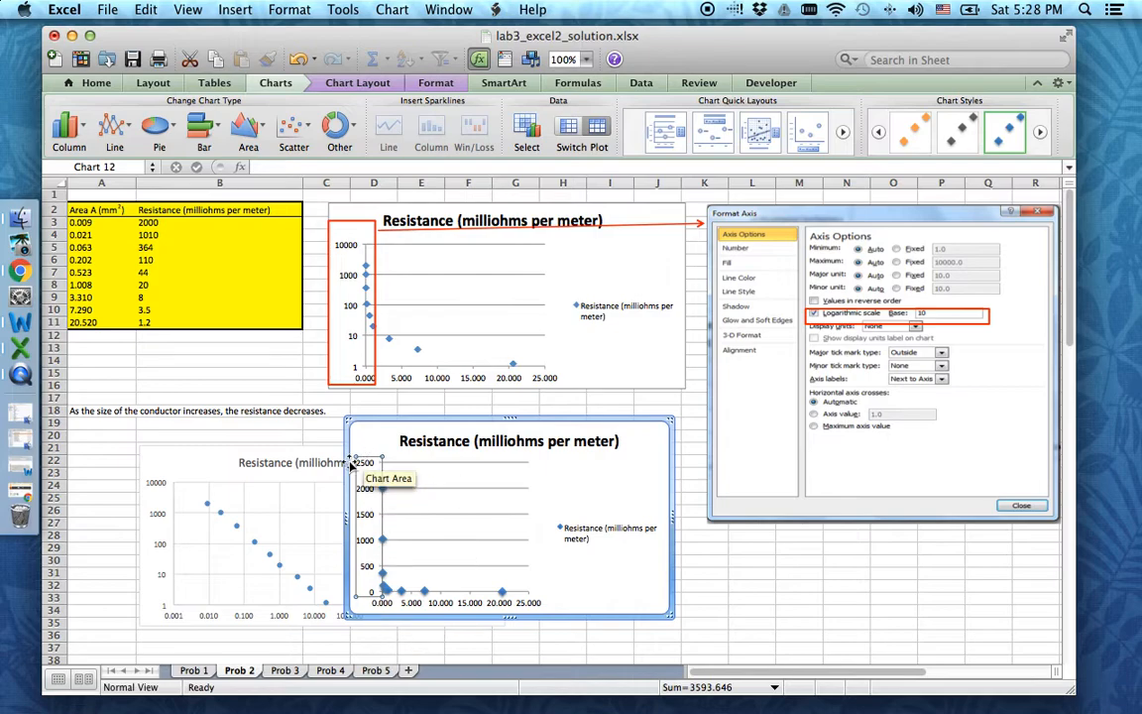
right_click(350, 540)
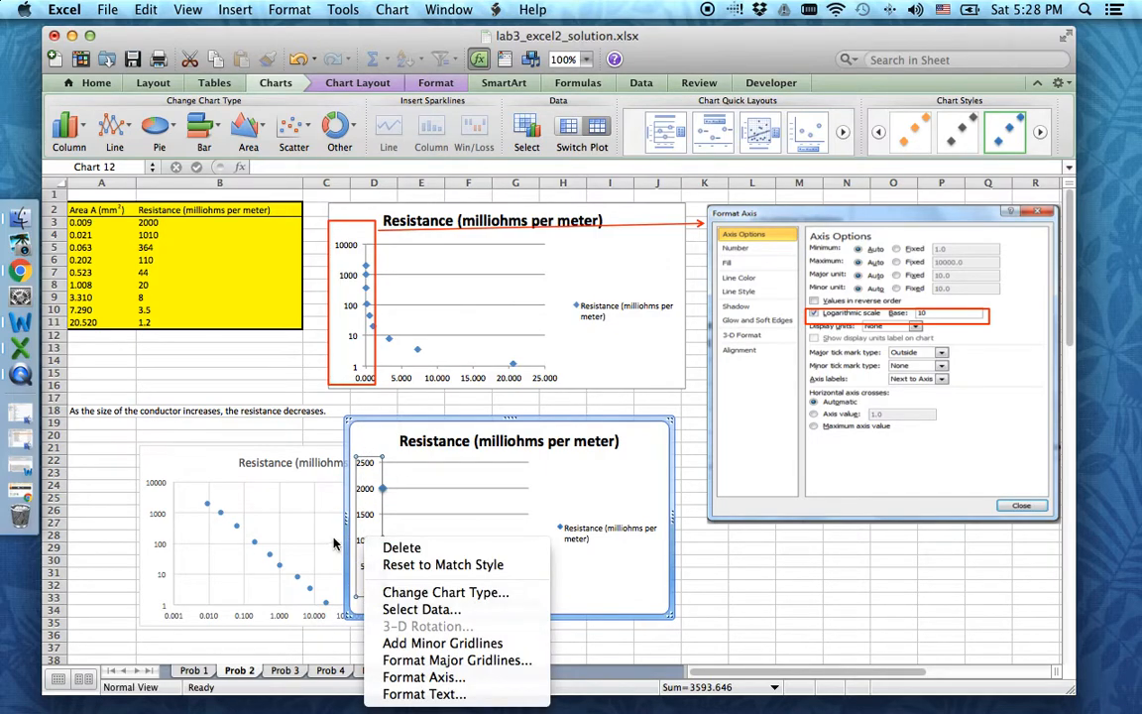
left_click(392, 680)
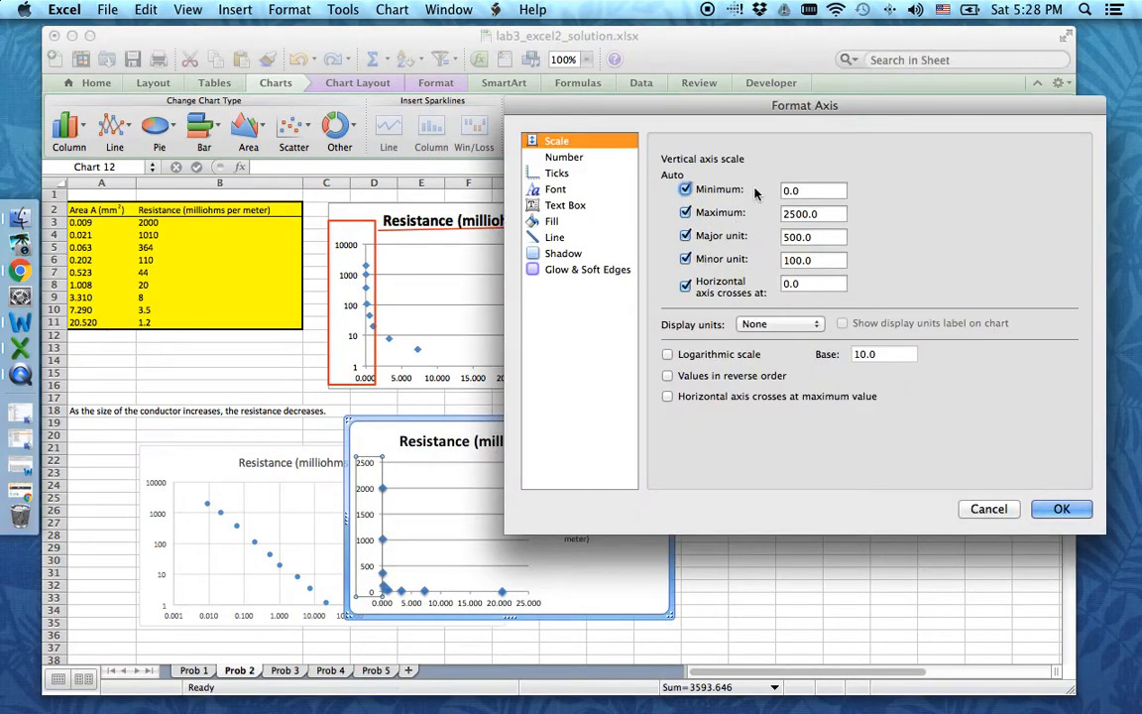
left_click(667, 355)
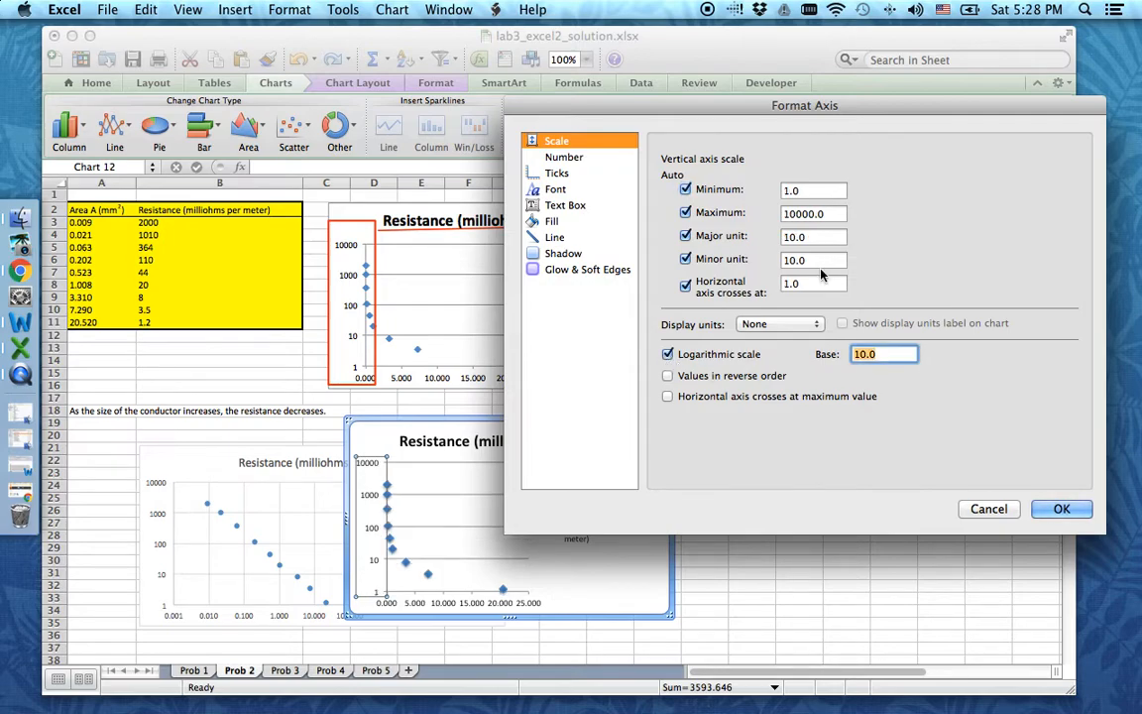
left_click_drag(882, 105, 921, 68)
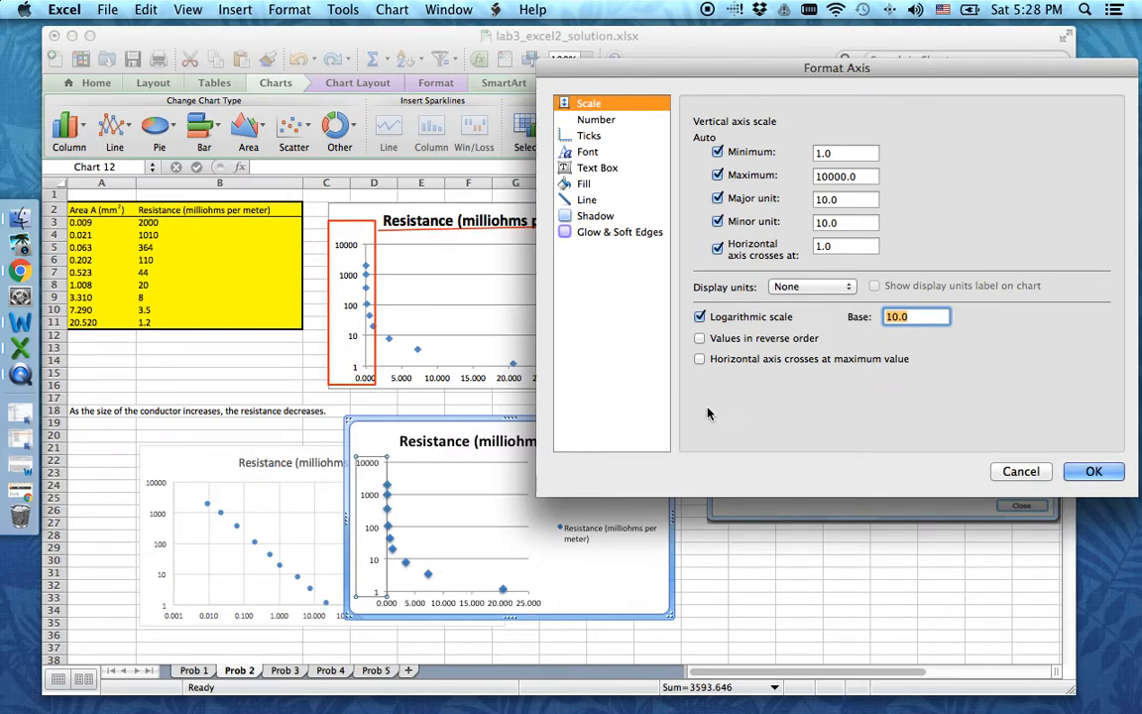
left_click(1093, 471)
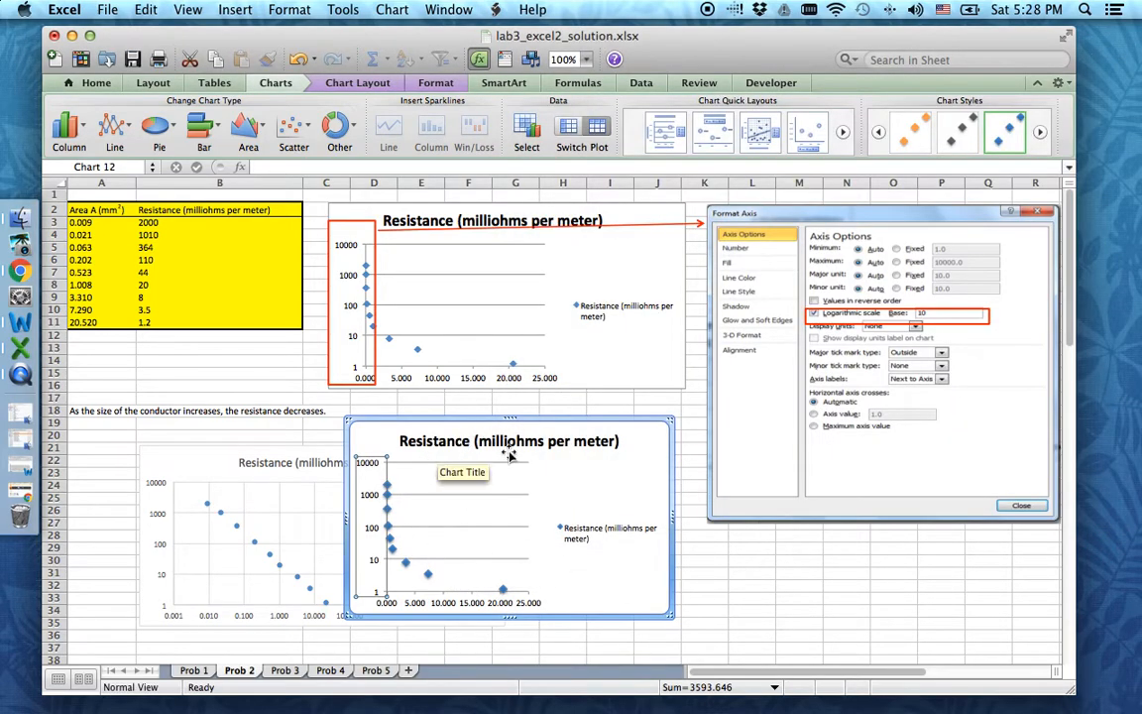
Step: Delete the new scatter chart from the Prob 2 sheet and set the sheet zoom to 125%
left_click(798, 612)
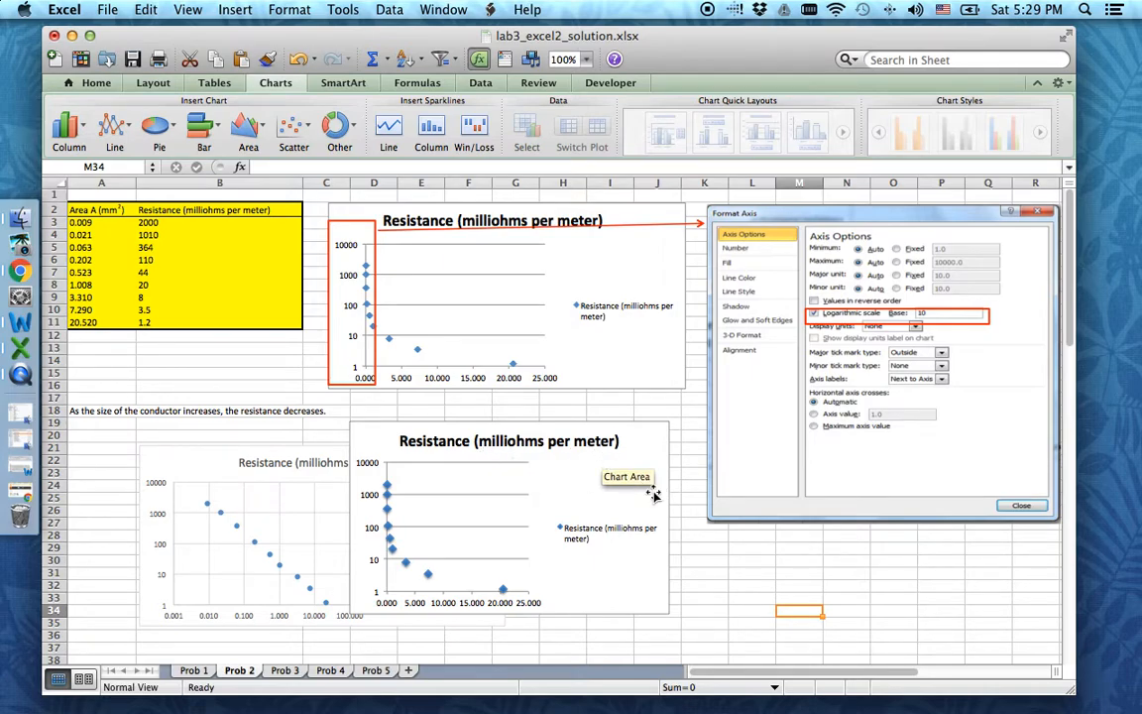
left_click(599, 426)
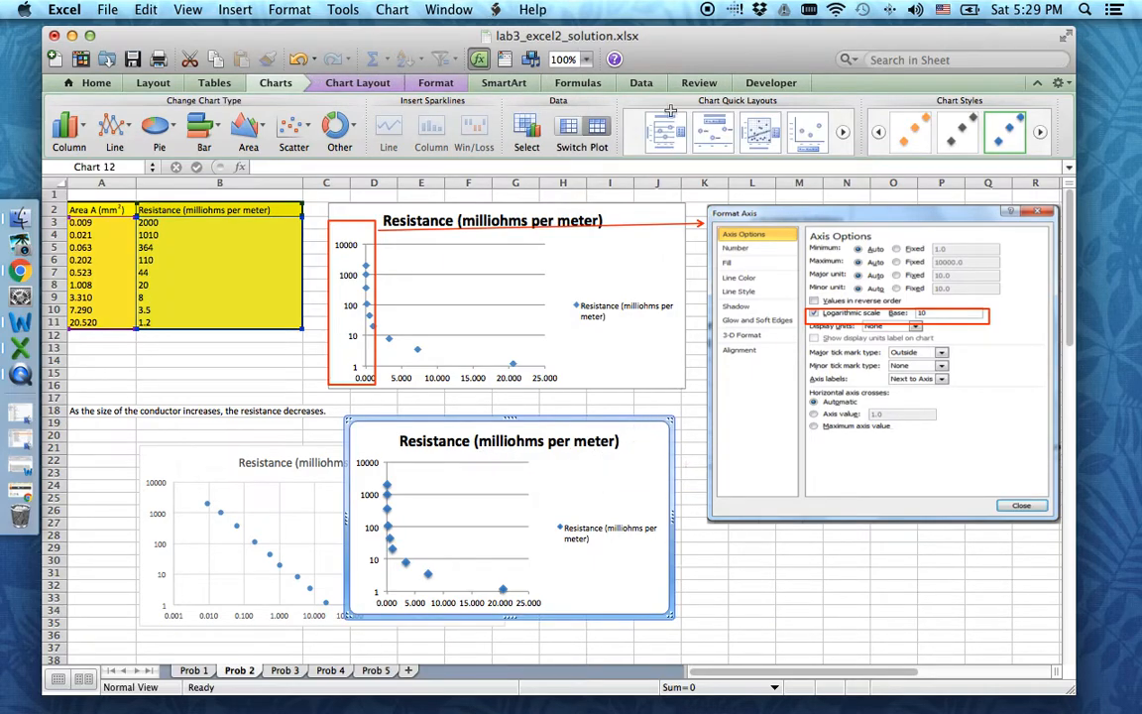
key("Delete")
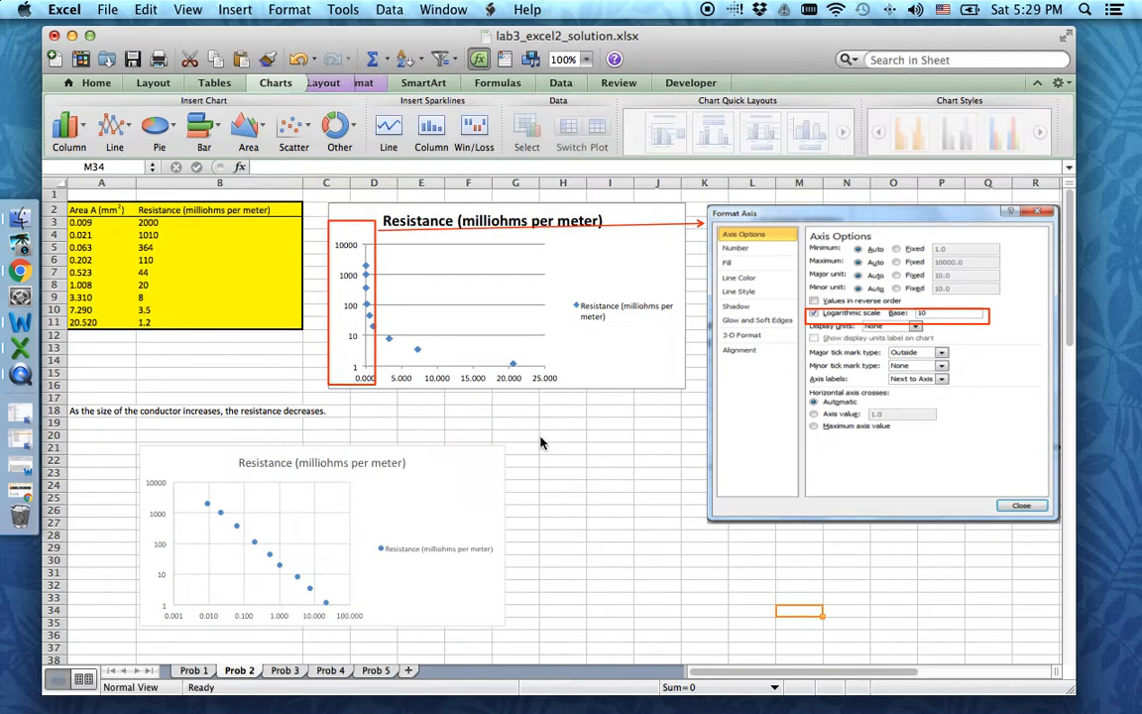
left_click(587, 60)
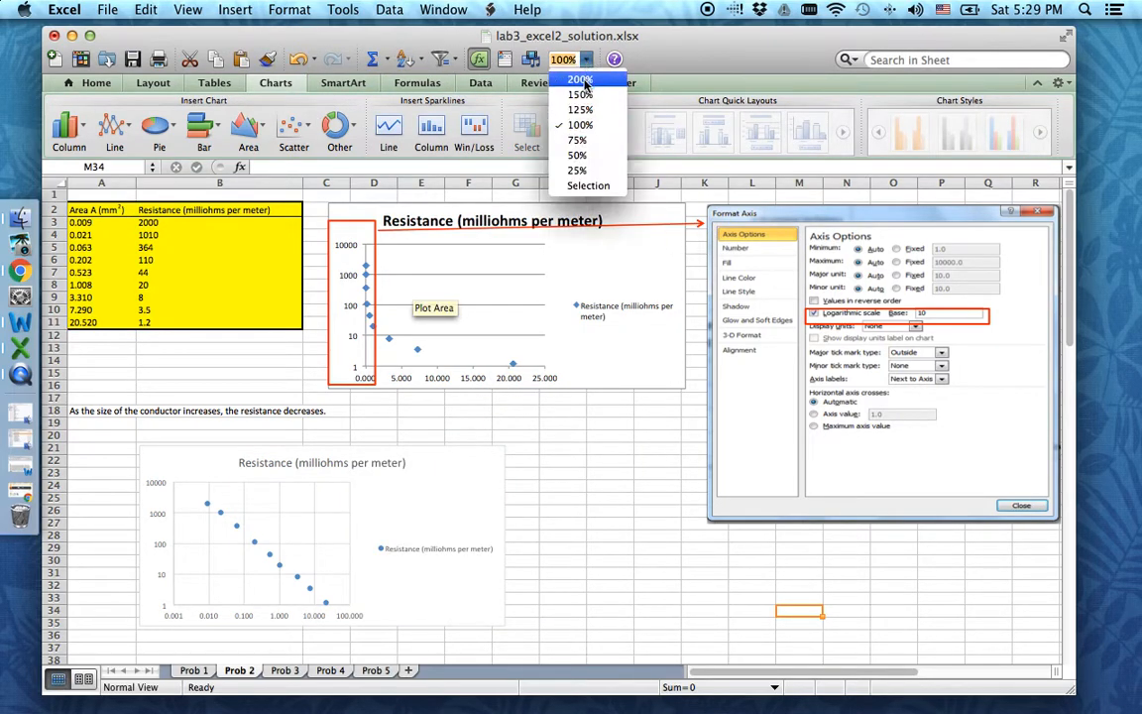
left_click(581, 102)
scroll(400, 451, "up", 5)
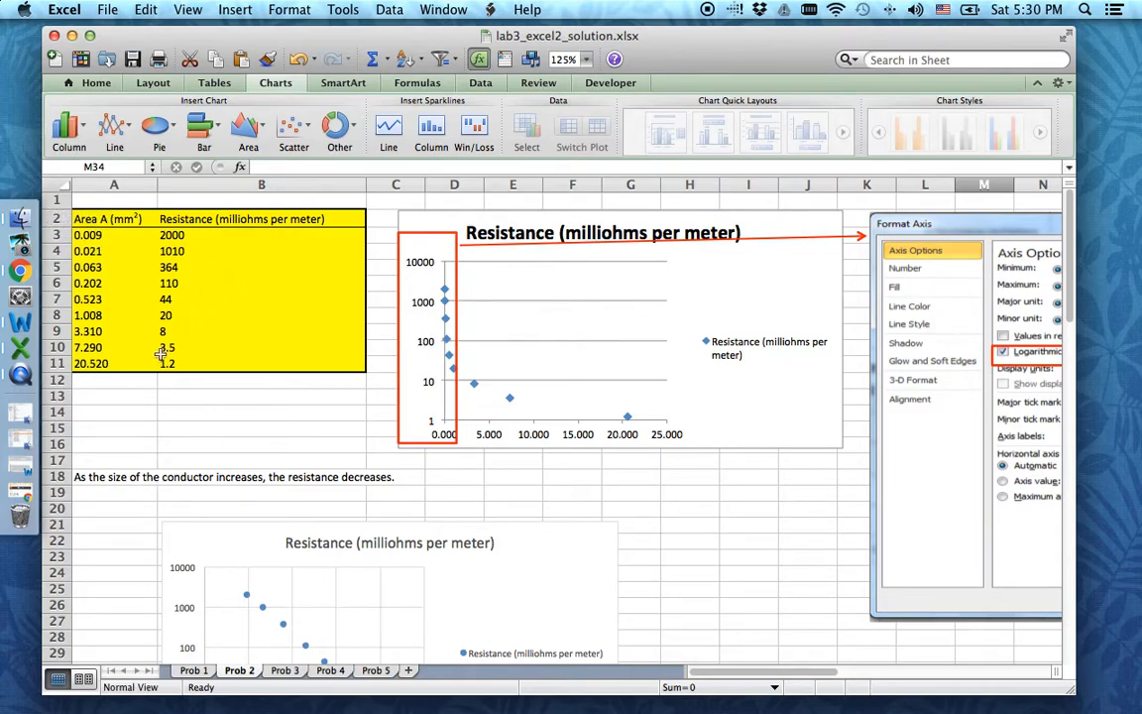
Step: Review the conclusion sentence in A18 and compare the upper resistance chart with the solution chart below it
left_click_drag(109, 478, 215, 464)
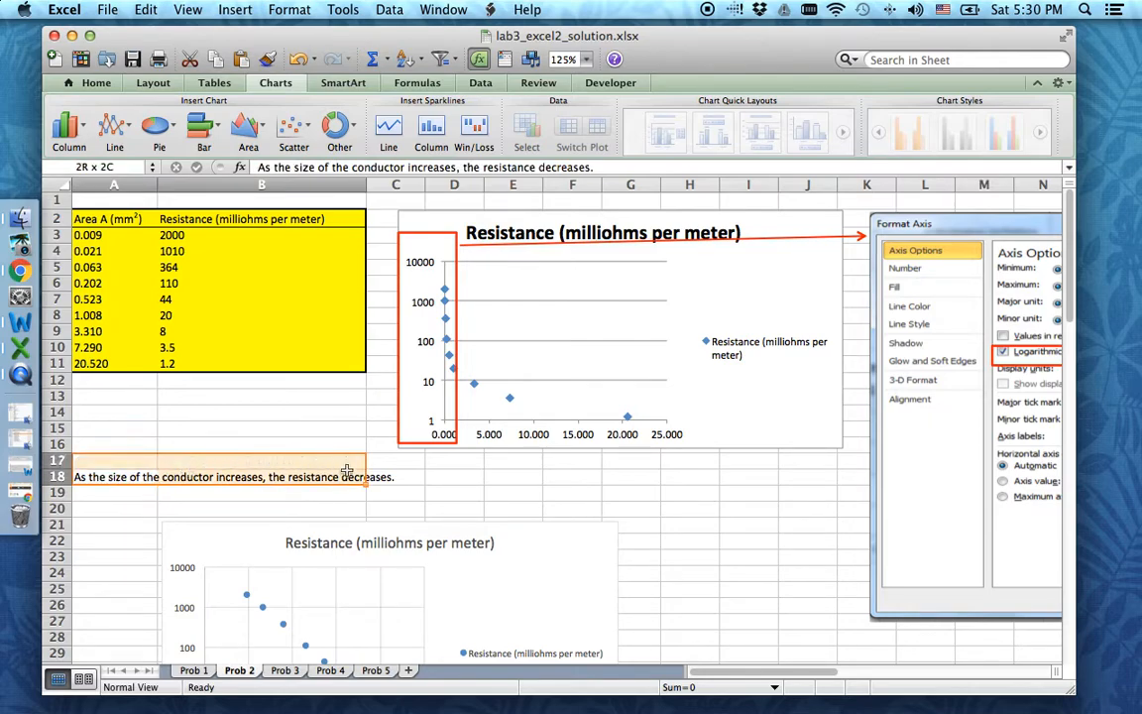
left_click_drag(342, 468, 396, 477)
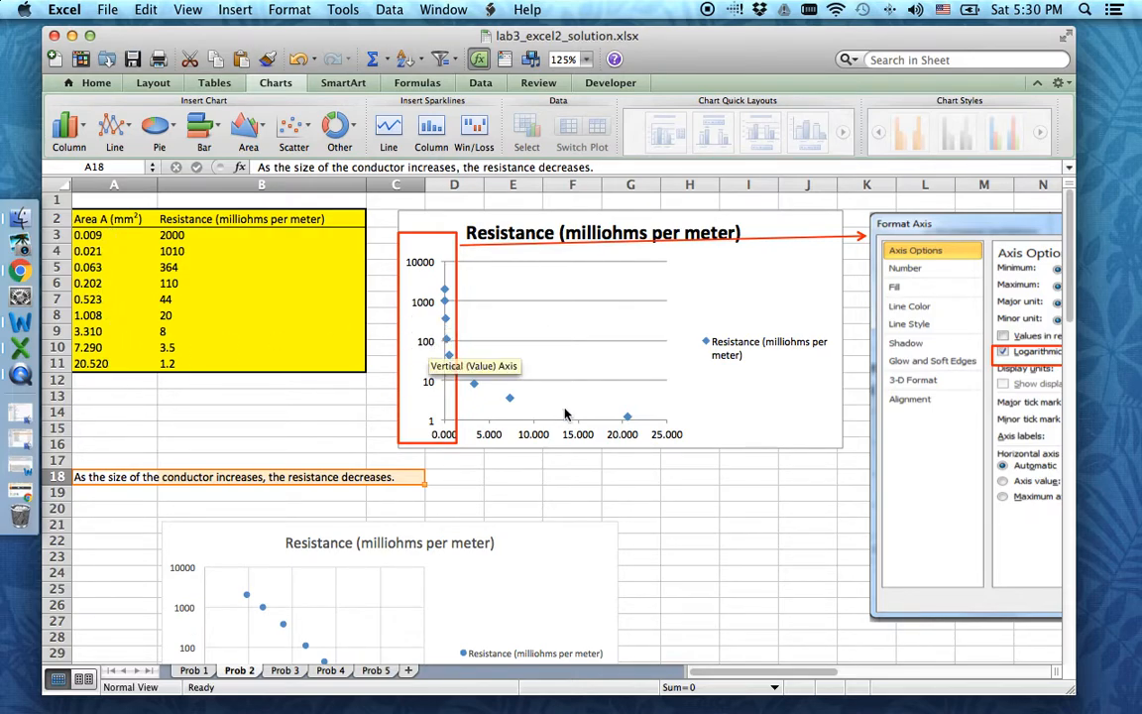
scroll(628, 461, "down", 2)
left_click(627, 461)
scroll(461, 400, "up", 2)
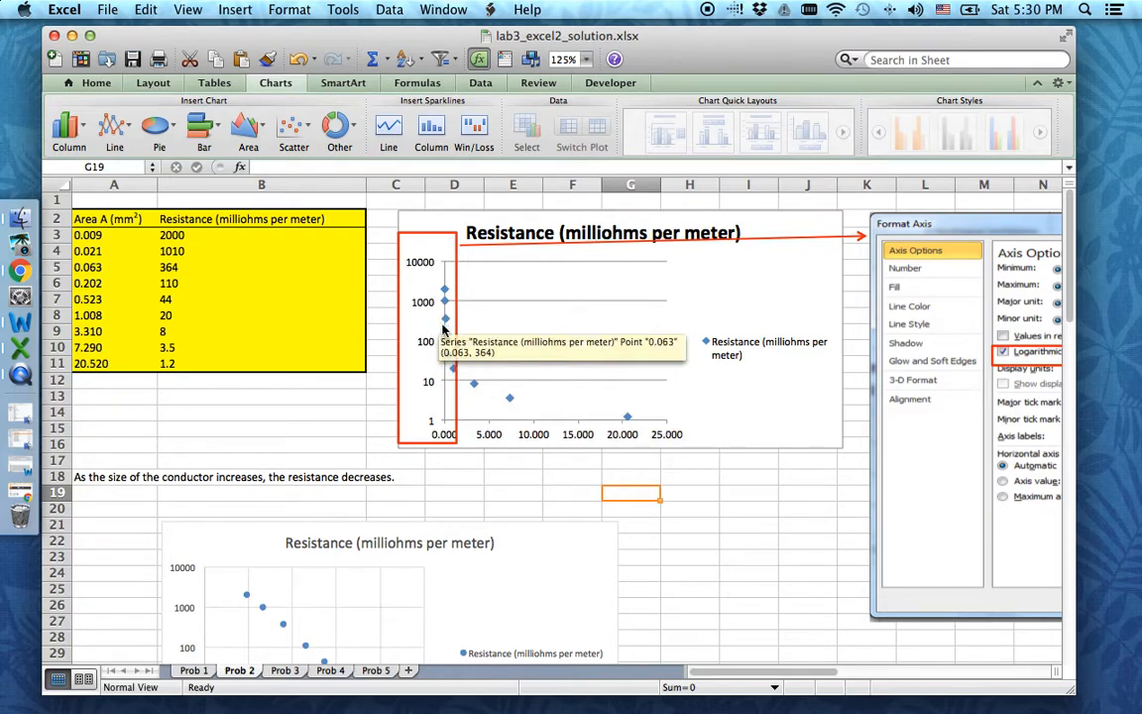
scroll(442, 323, "down", 3)
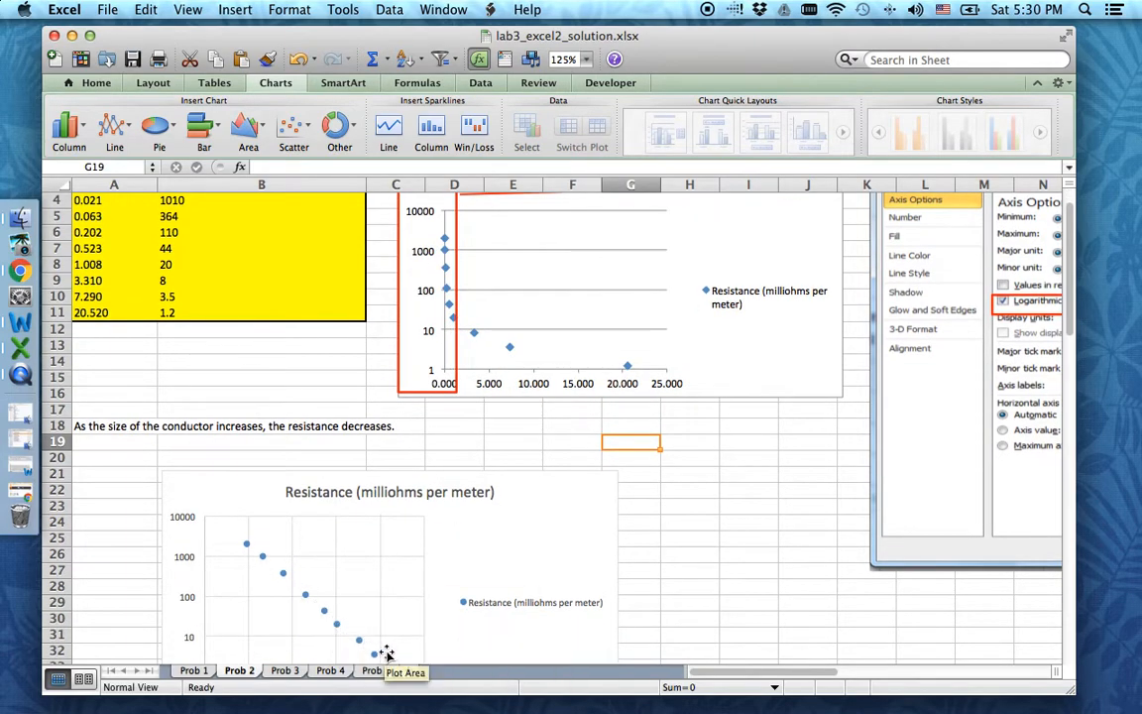
scroll(387, 654, "down", 4)
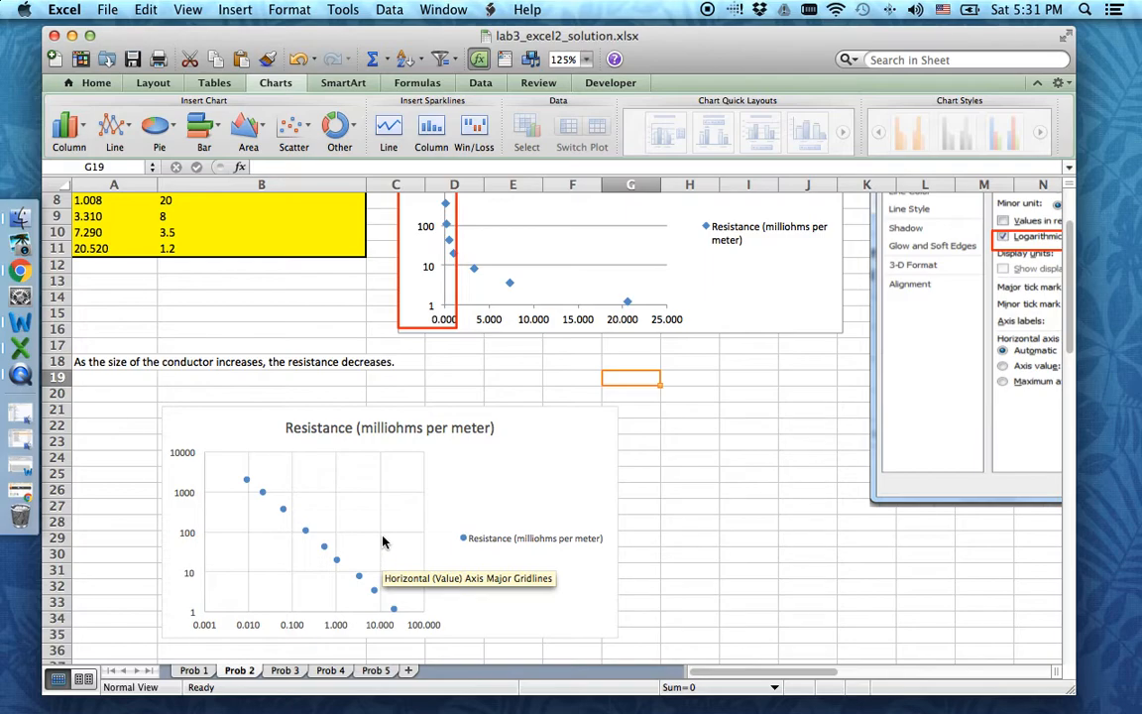
scroll(449, 459, "up", 3)
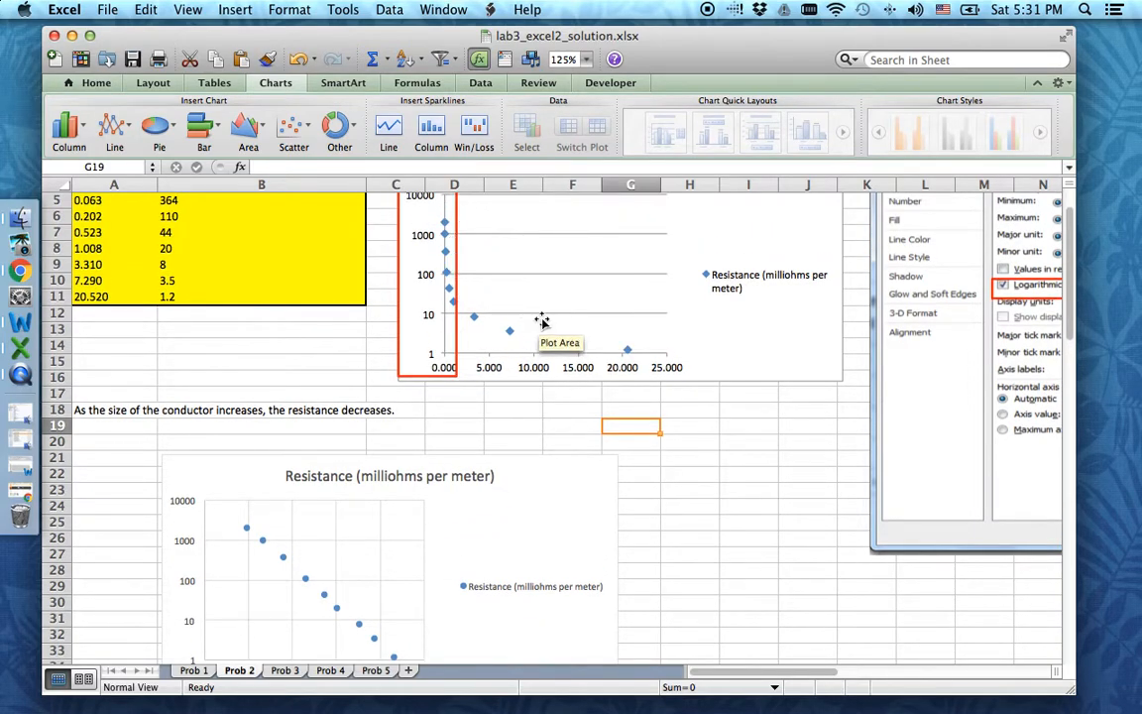
scroll(539, 343, "up", 2)
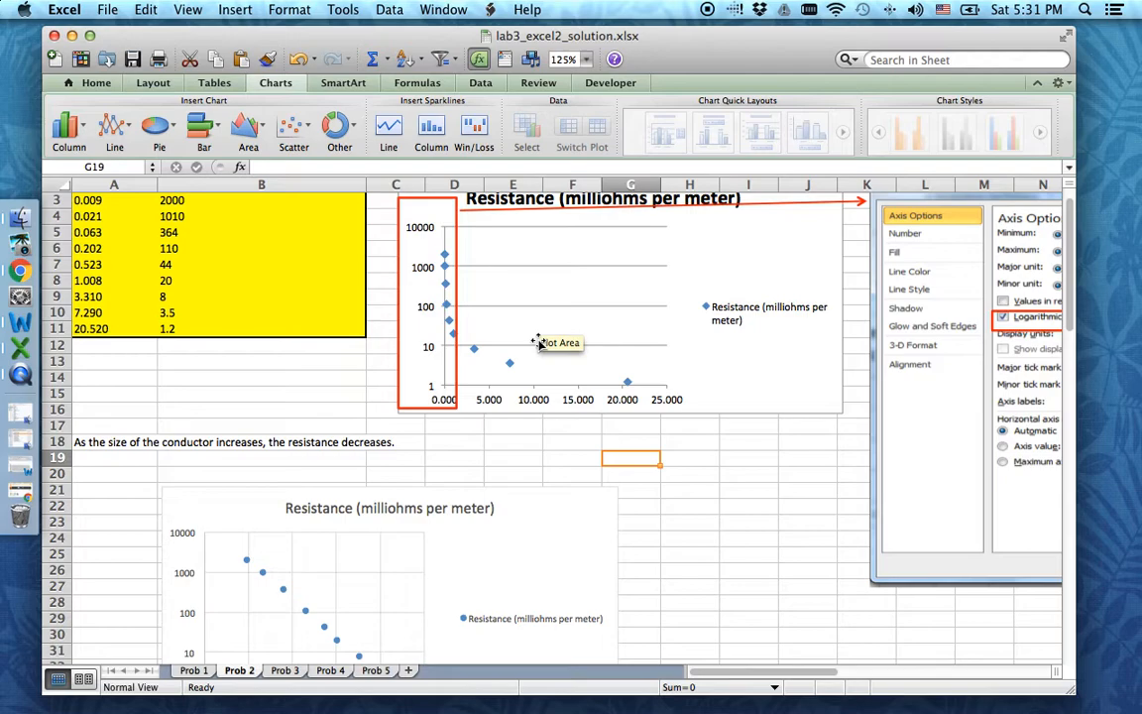
scroll(522, 404, "down", 7)
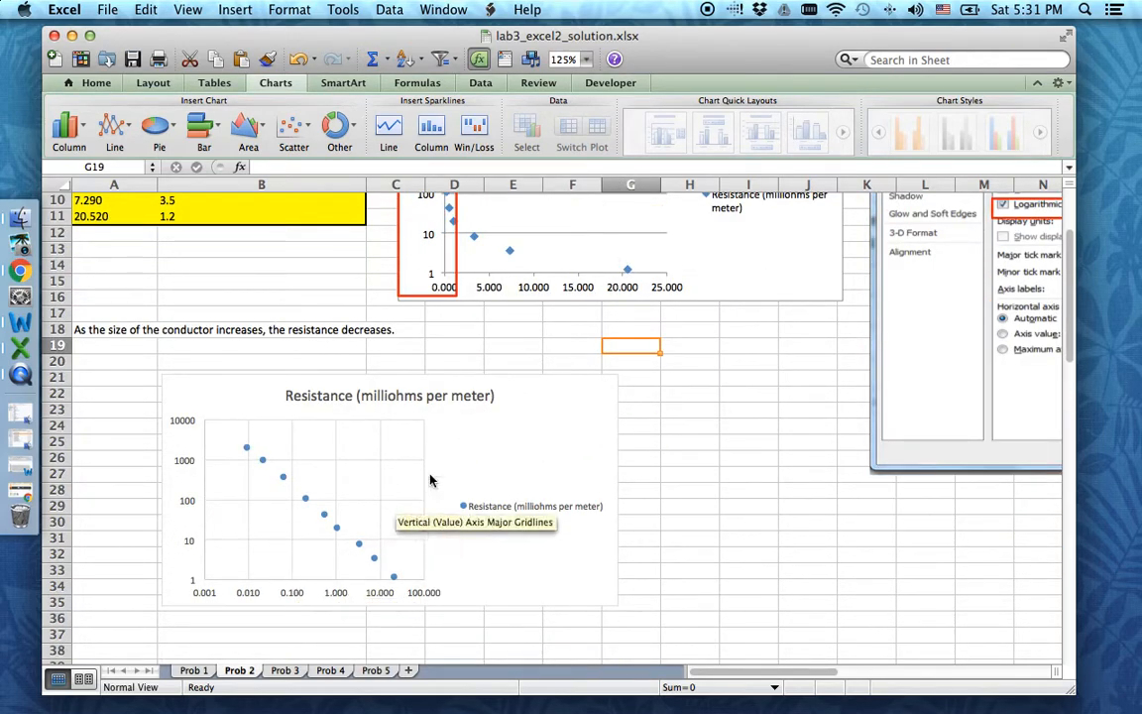
scroll(441, 485, "up", 9)
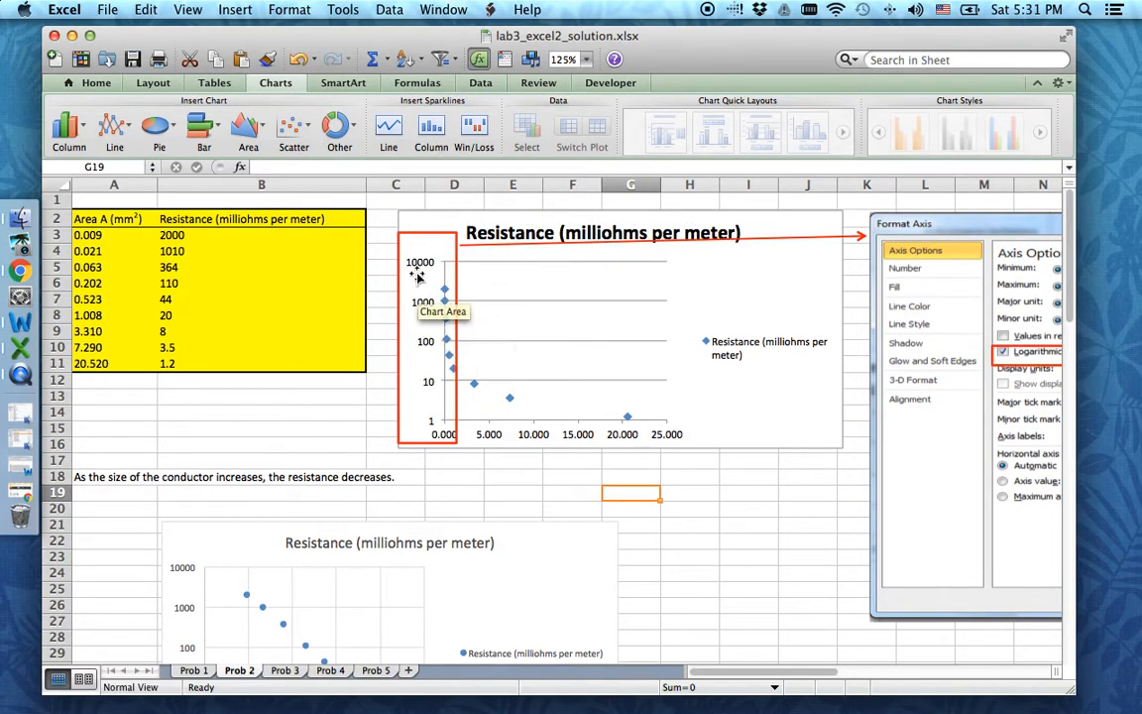
Step: Set the horizontal axis of the upper resistance chart to a logarithmic scale with base 10
left_click(500, 436)
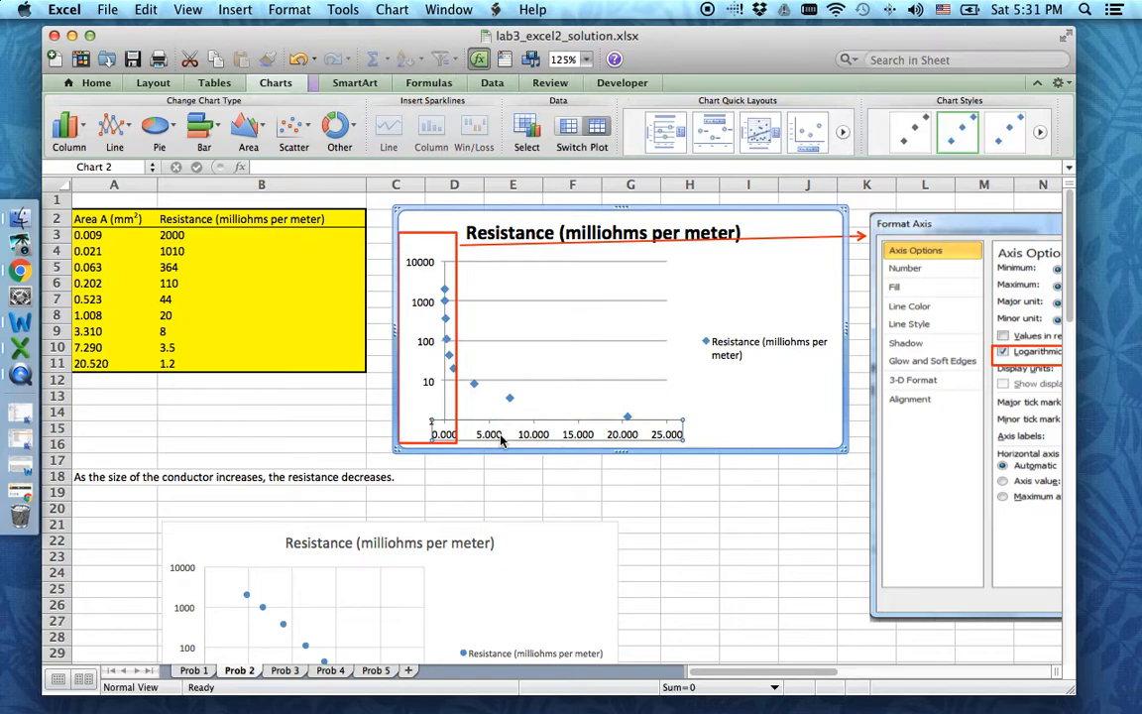
right_click(505, 438)
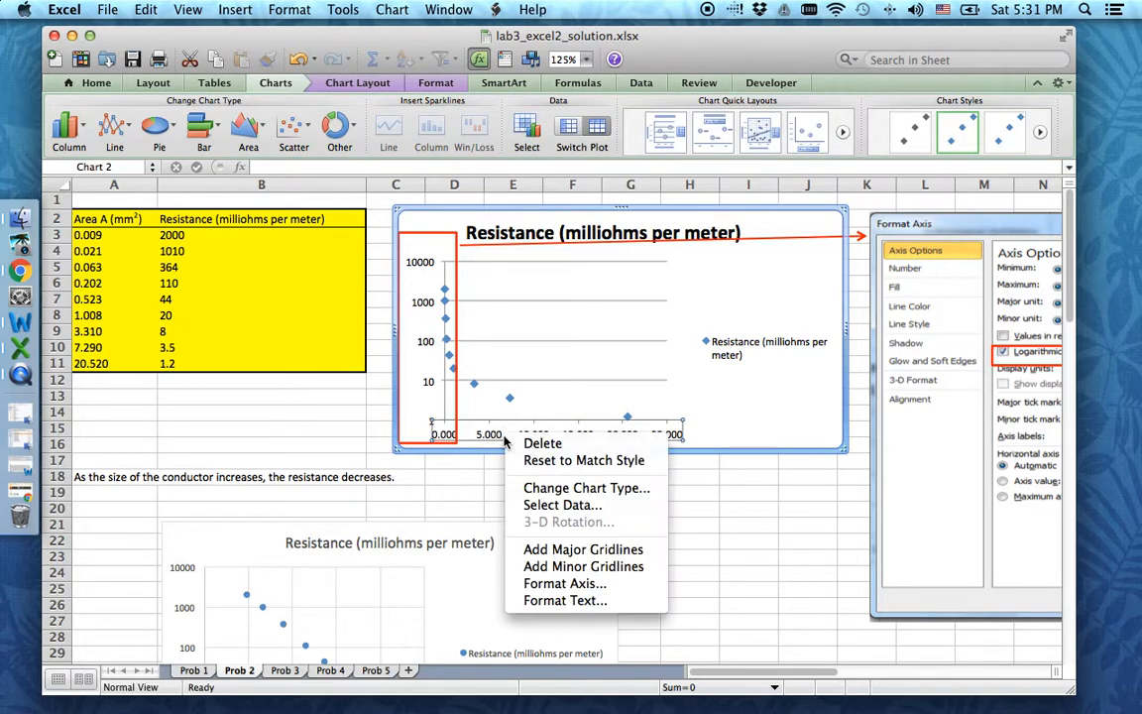
left_click(557, 587)
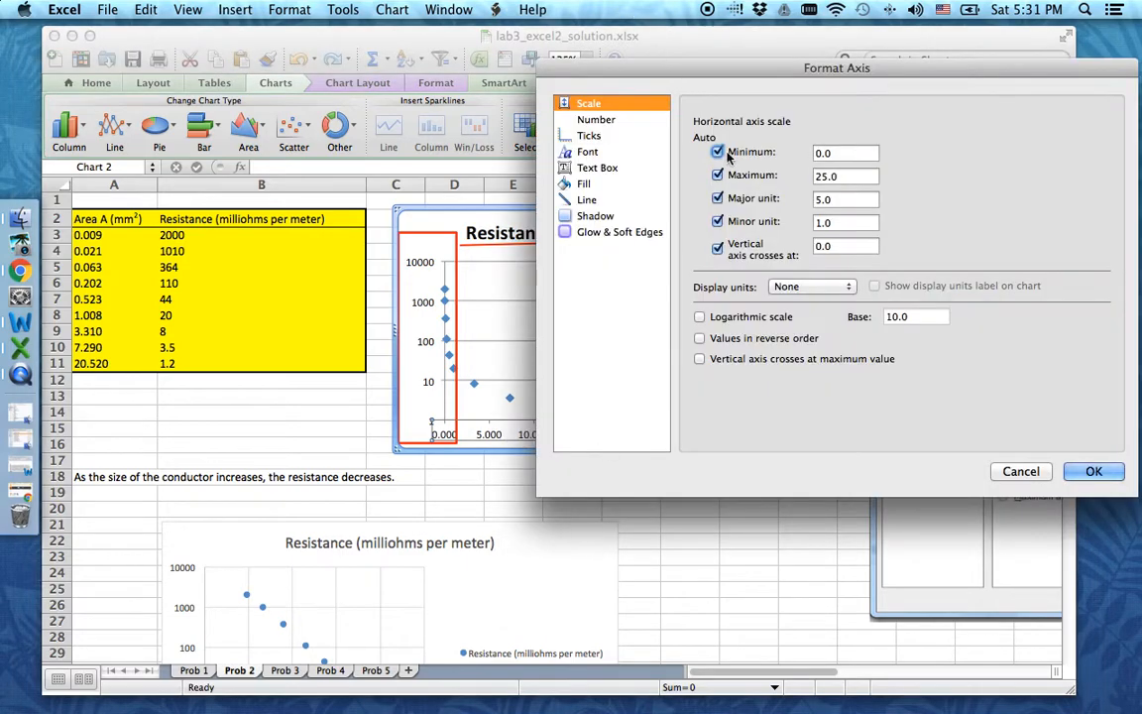
left_click(699, 319)
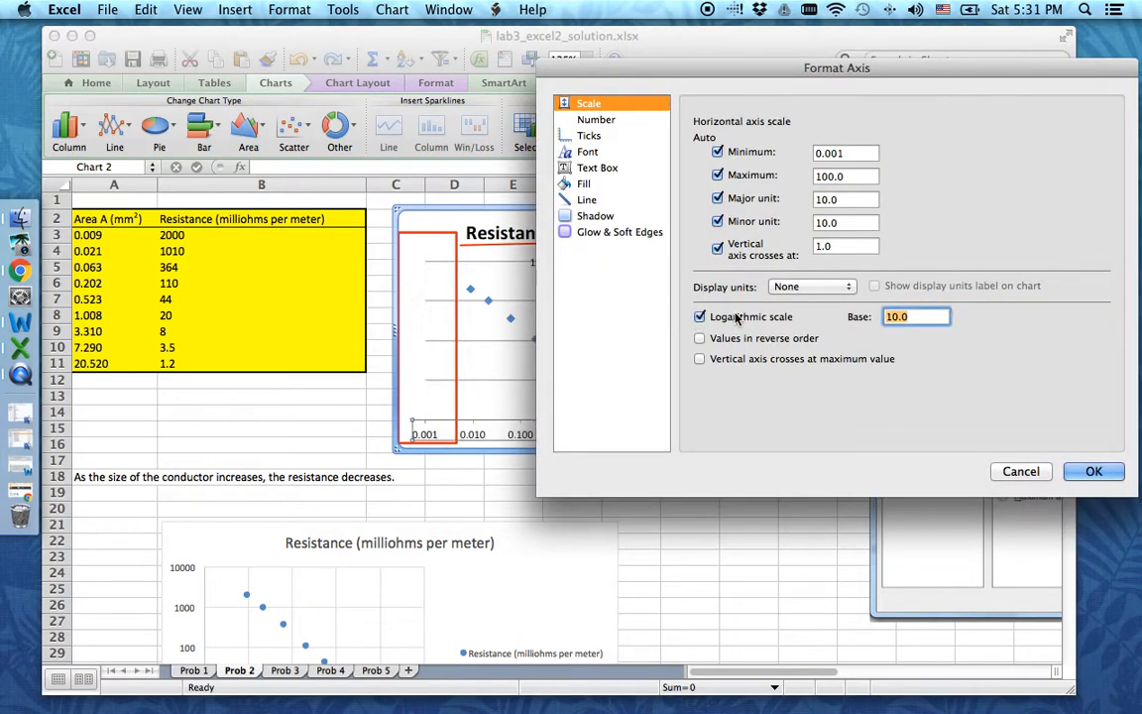
left_click_drag(801, 75, 614, 183)
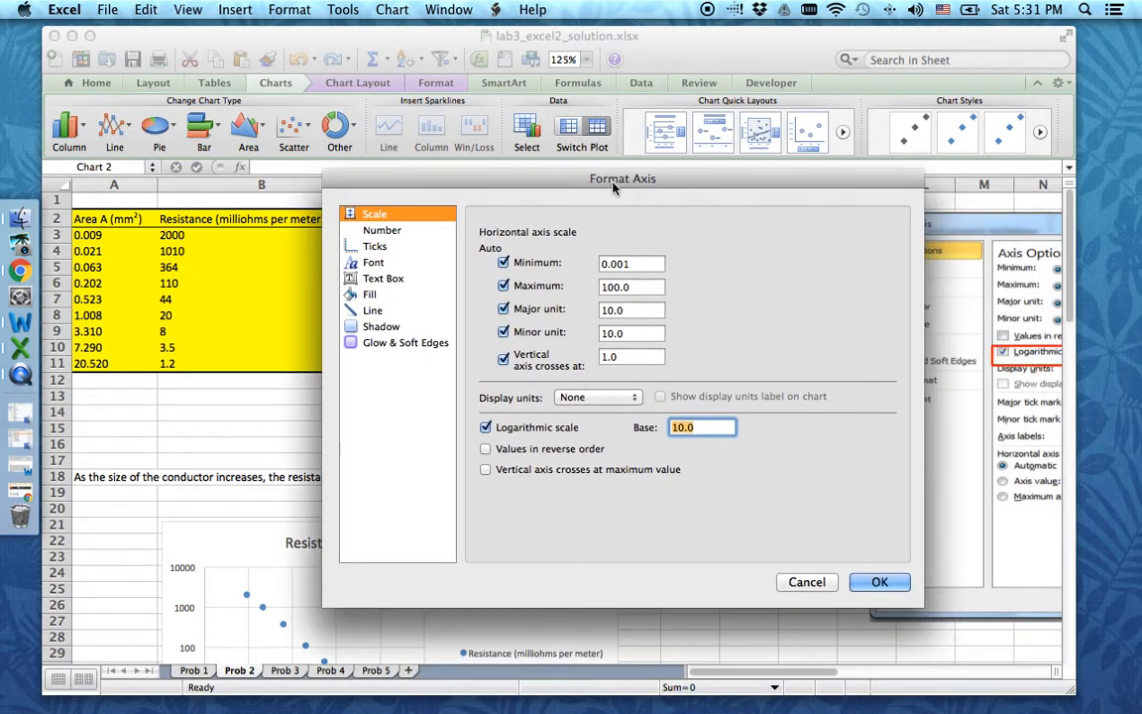
left_click(880, 582)
scroll(557, 298, "down", 3)
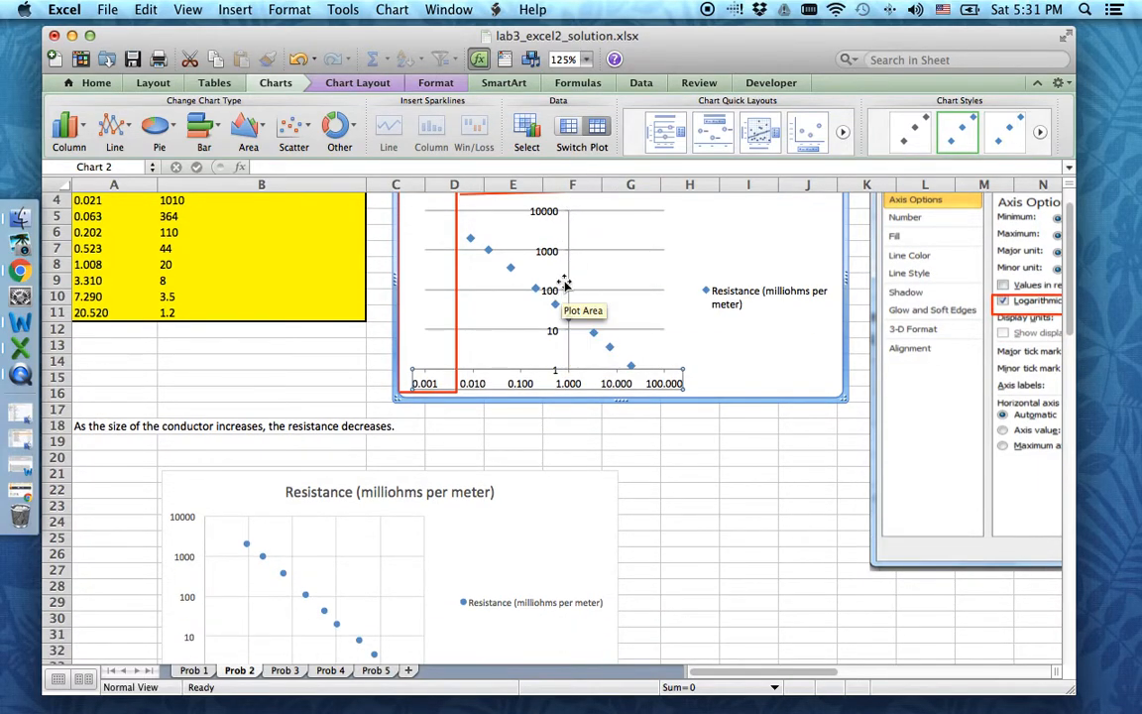
scroll(511, 260, "up", 3)
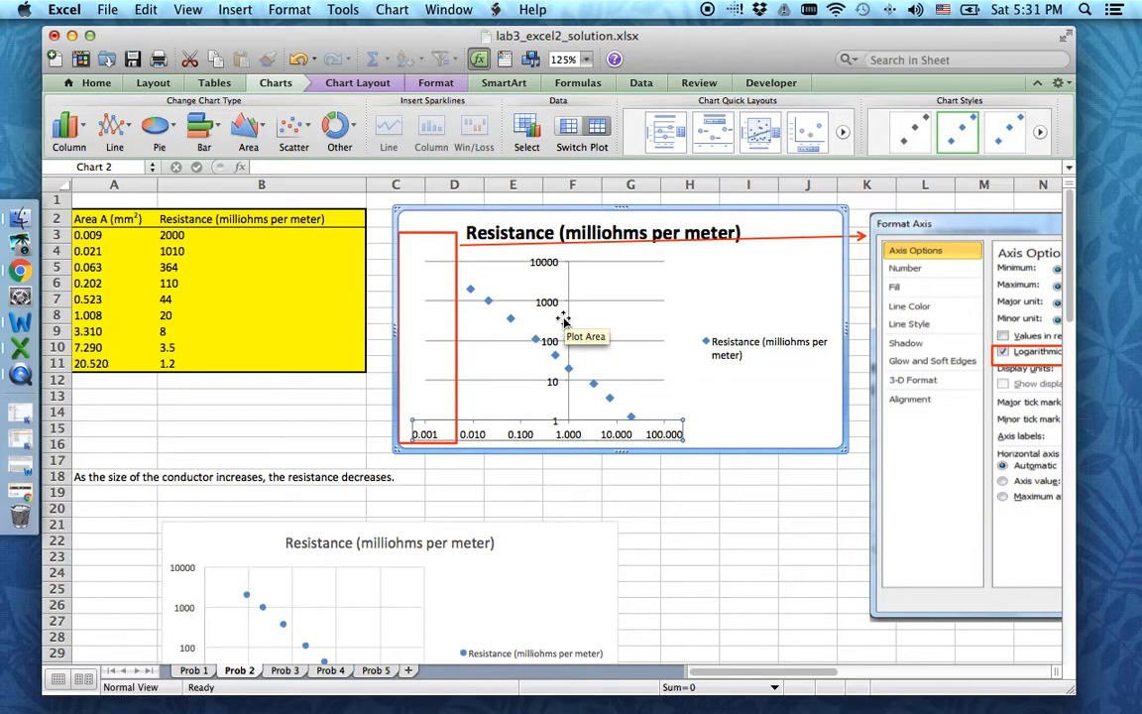
Step: Set the vertical axis of the upper resistance chart to cross the horizontal axis at 0.001
right_click(540, 434)
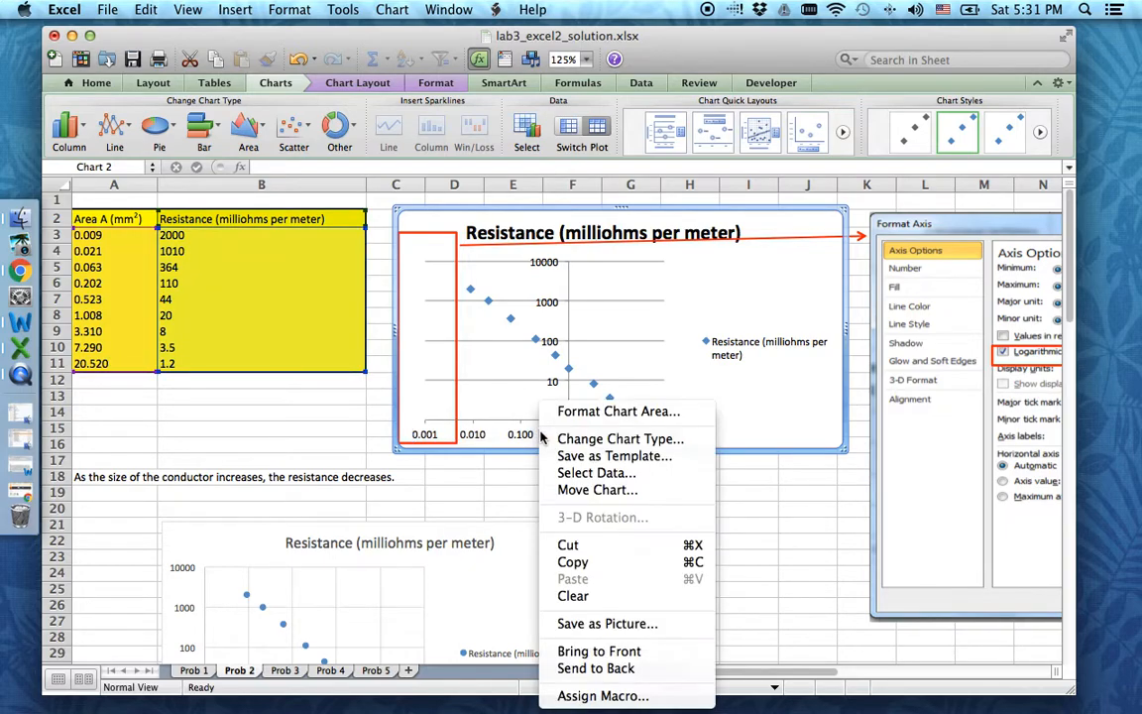
left_click(498, 436)
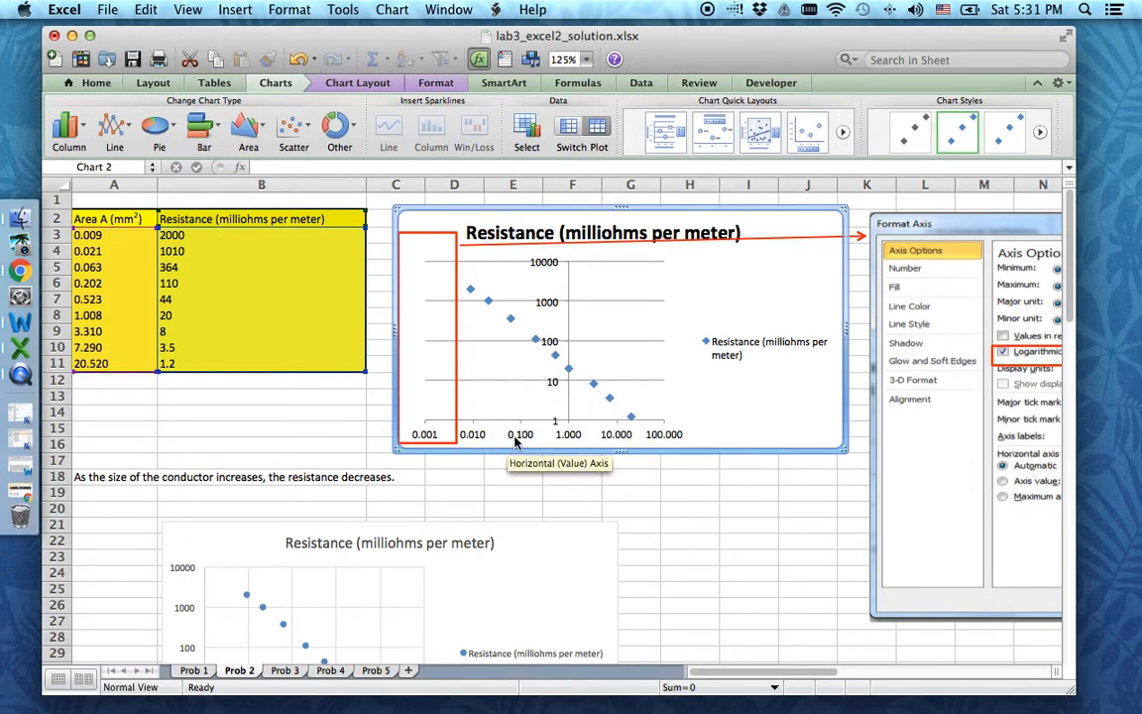
left_click(517, 436)
right_click(562, 432)
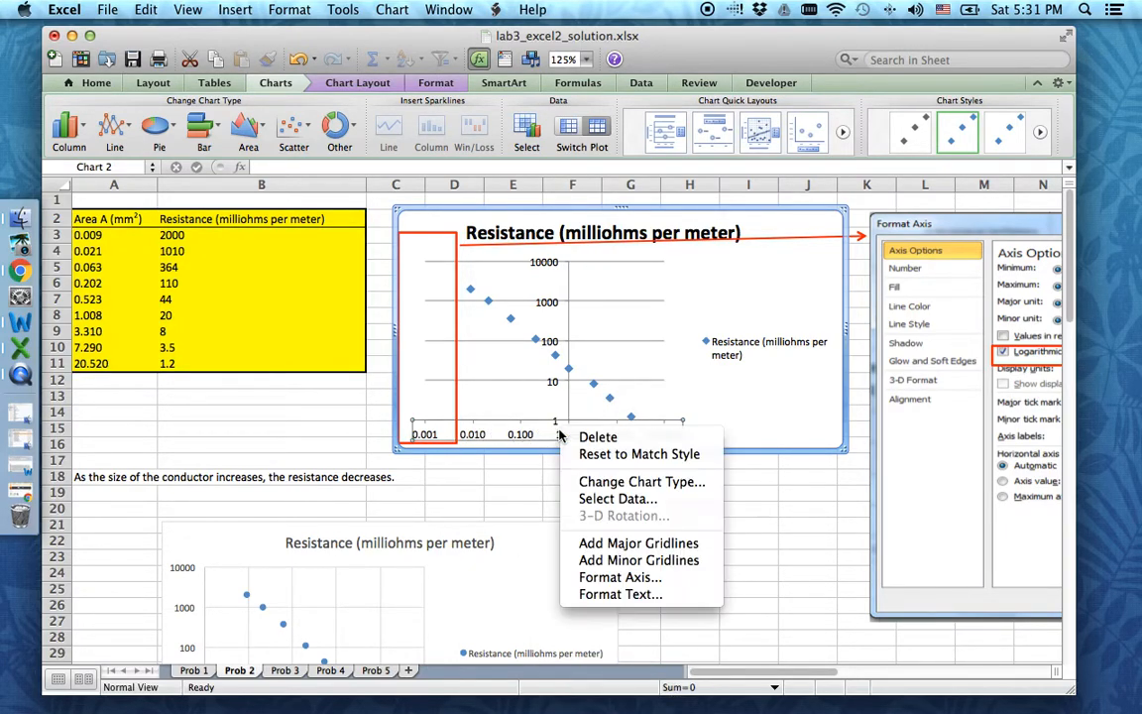
left_click(615, 577)
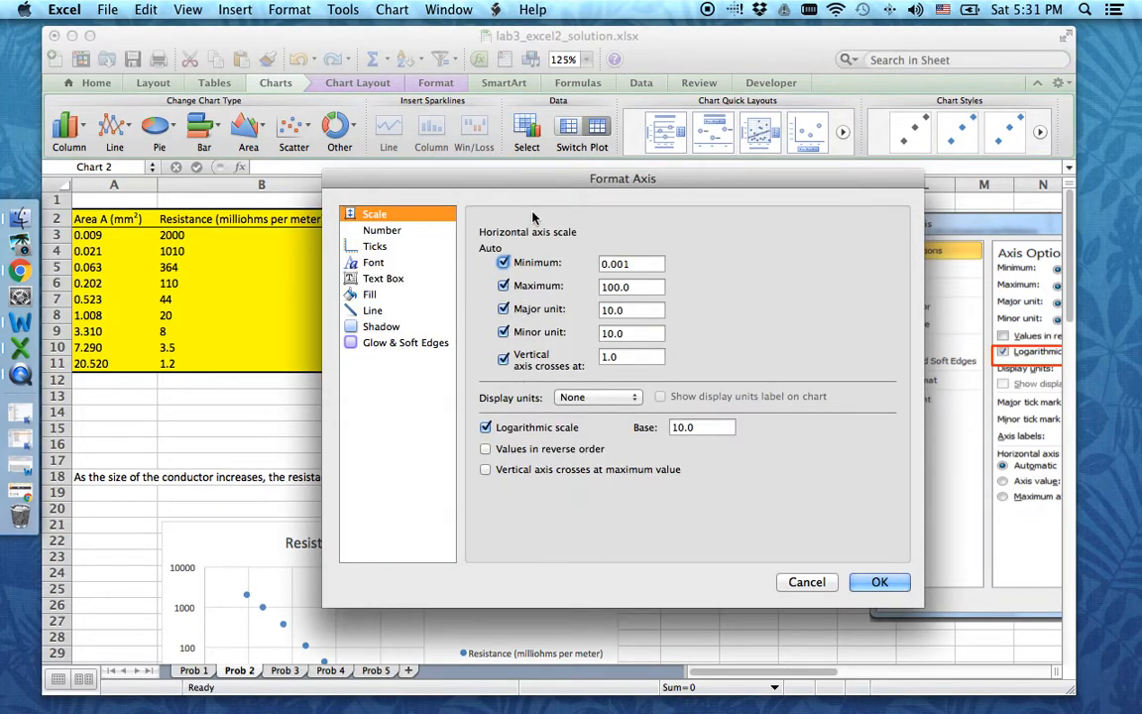
left_click_drag(540, 187, 393, 280)
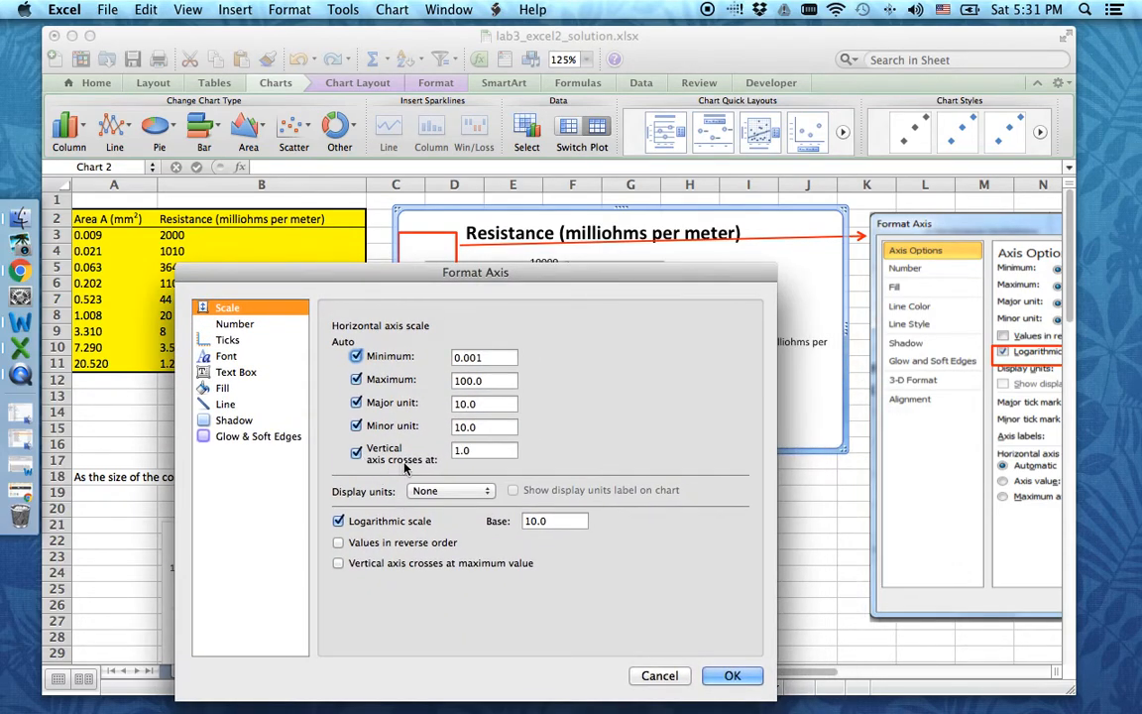
left_click_drag(500, 278, 612, 458)
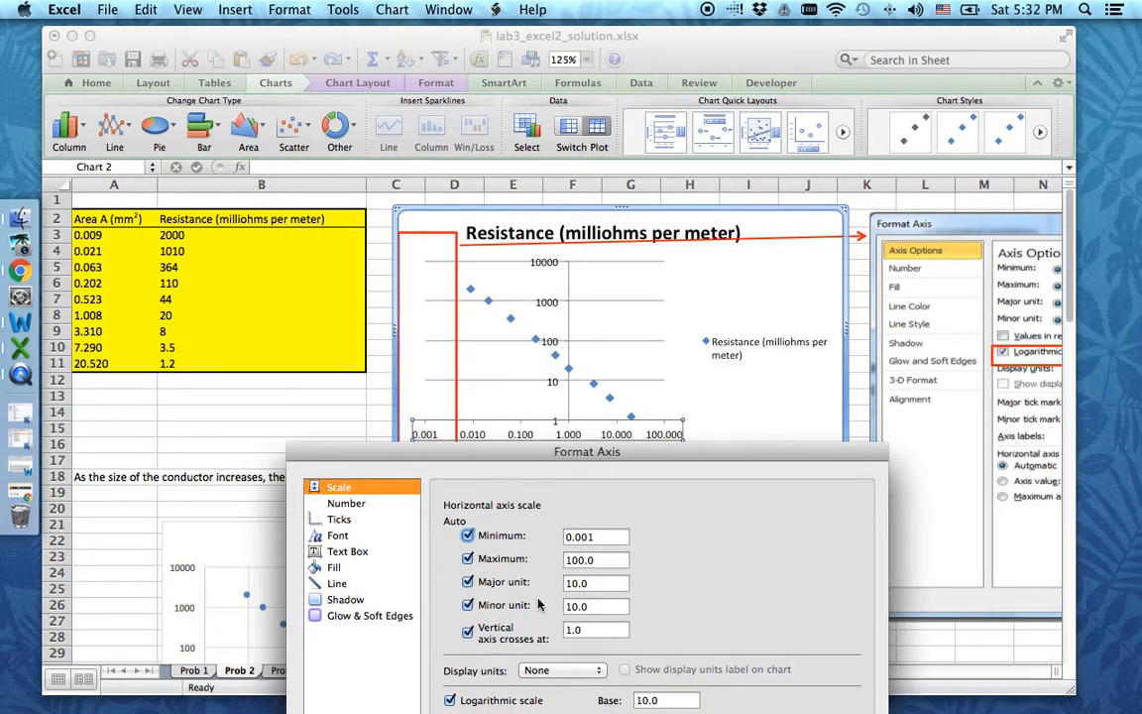
left_click(589, 629)
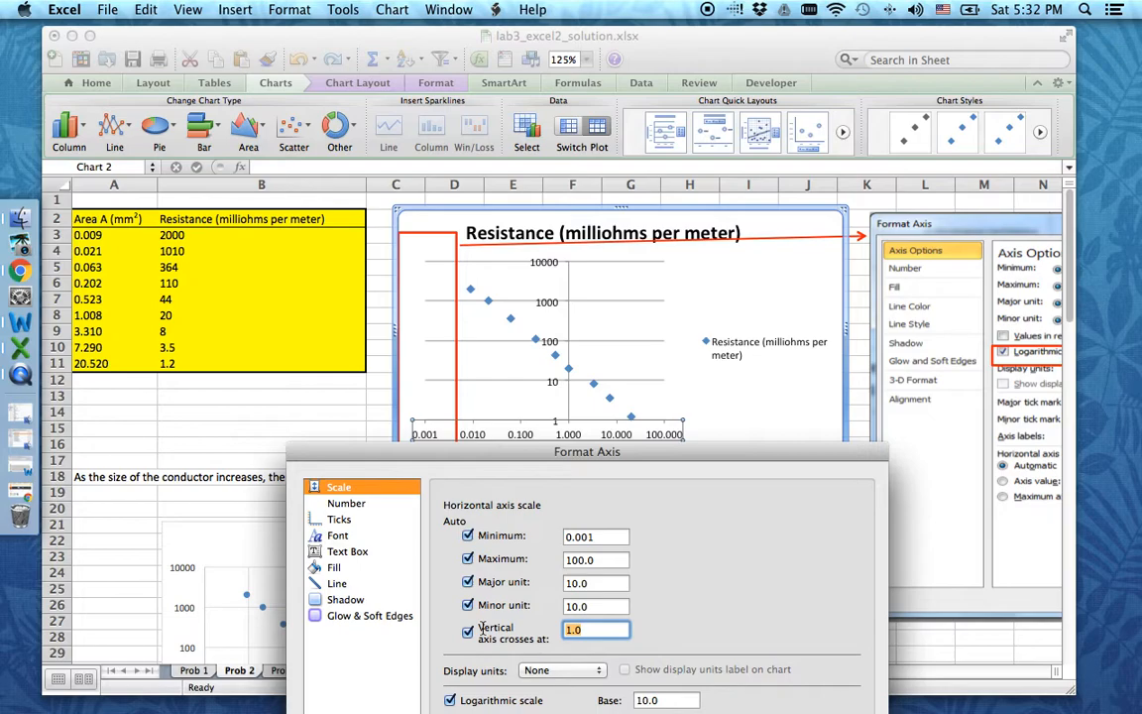
left_click(481, 628)
left_click_drag(545, 452, 109, 55)
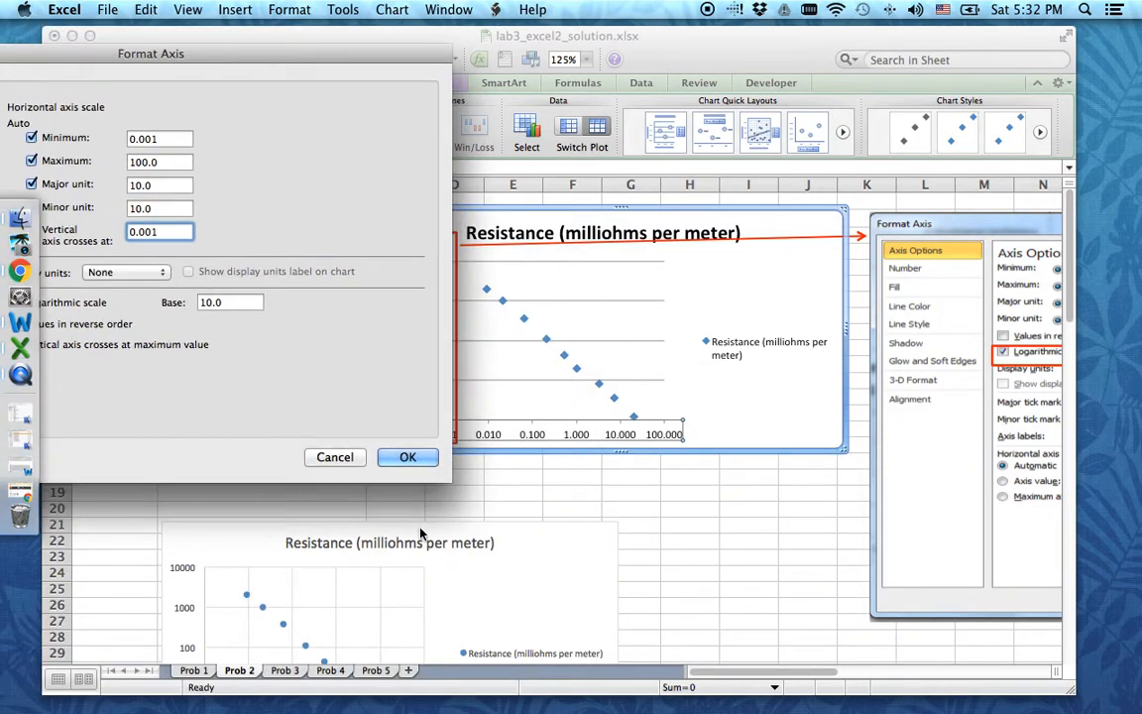
left_click(412, 457)
scroll(496, 515, "down", 5)
scroll(466, 565, "up", 5)
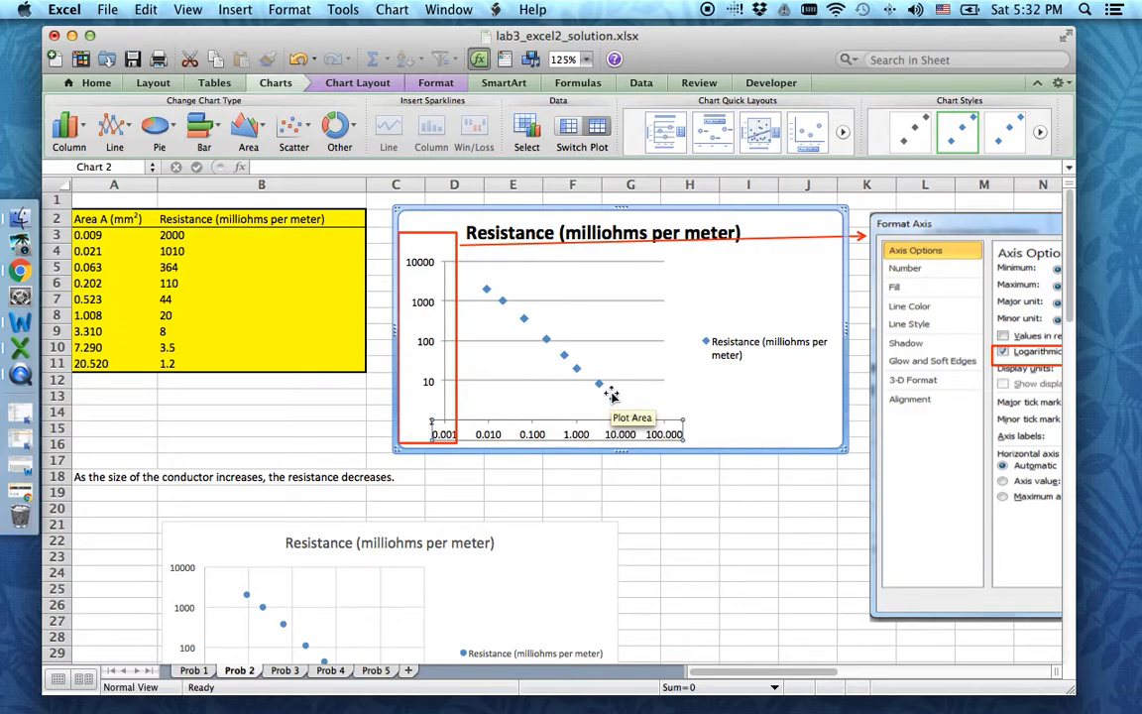
Step: Undo the axis-crossing and horizontal logarithmic scale changes on the upper resistance chart
key("super+z")
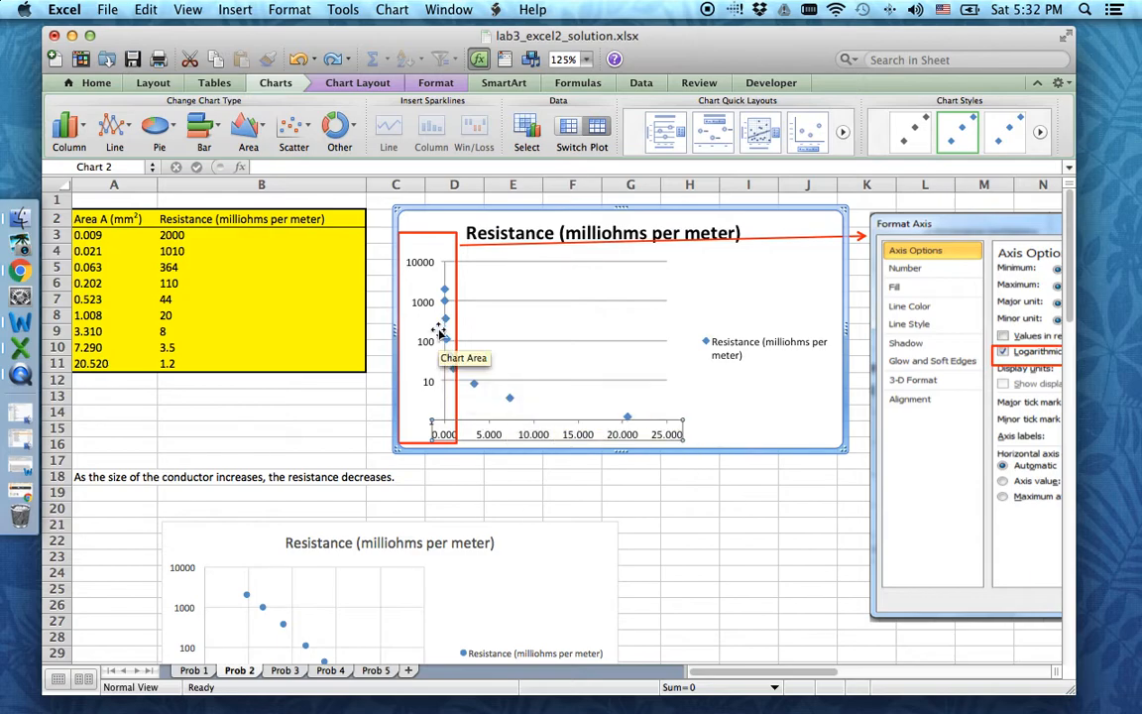
scroll(472, 386, "down", 5)
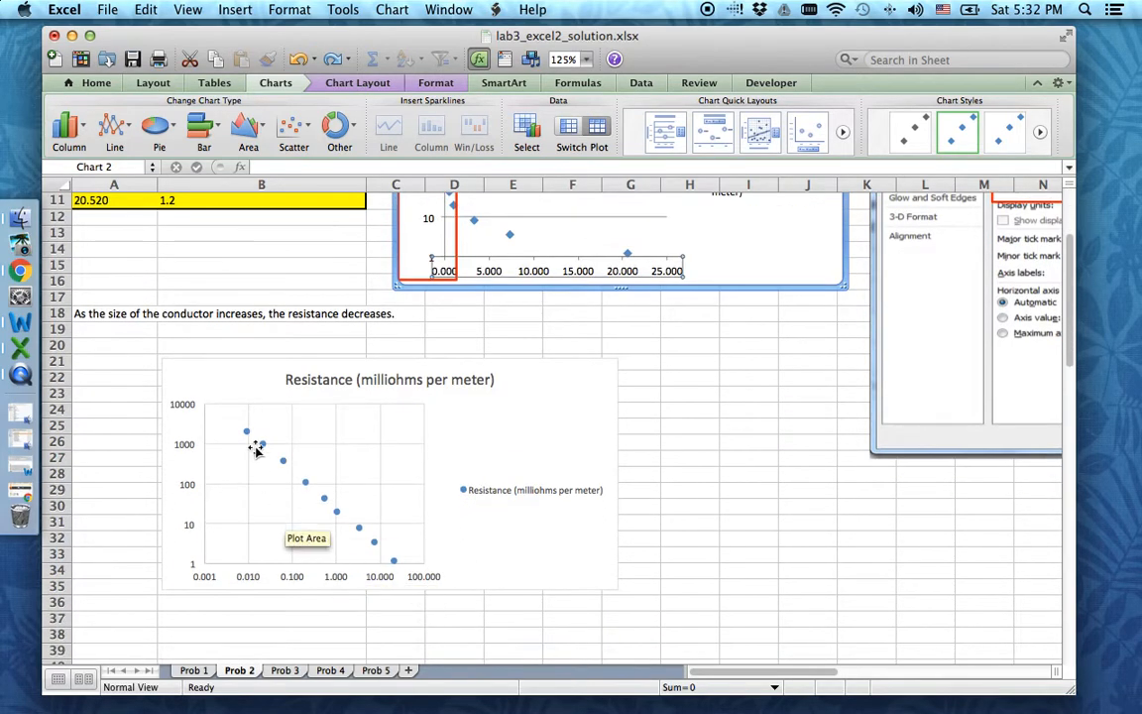
scroll(466, 322, "up", 5)
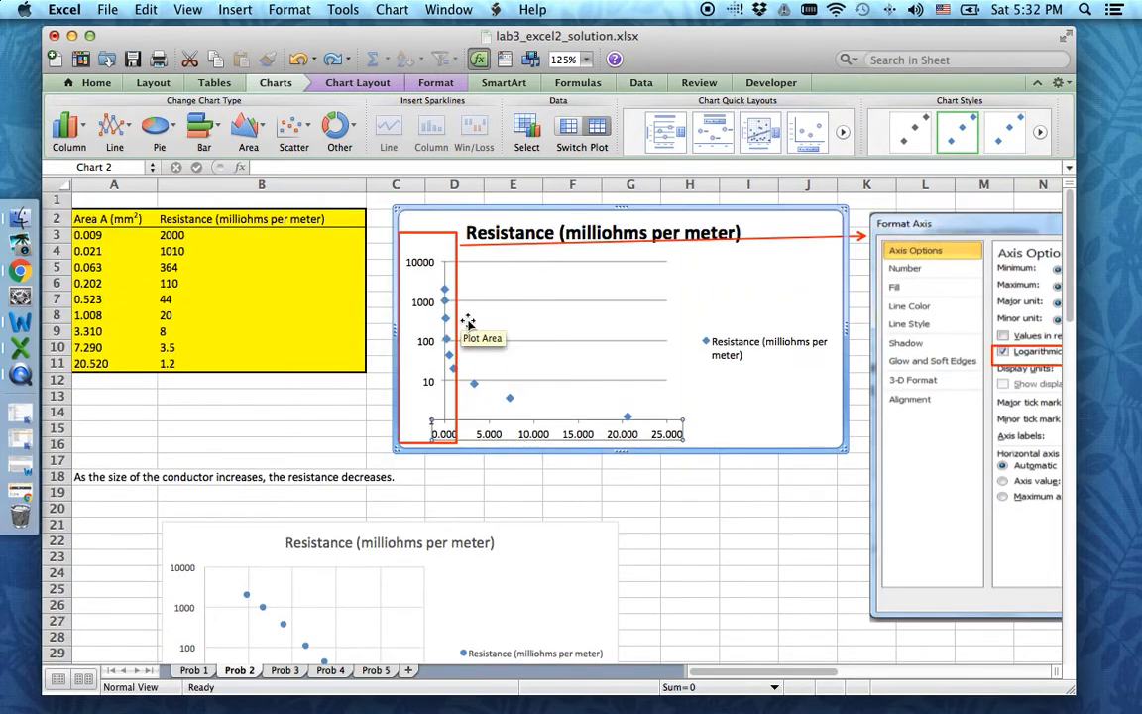
Step: Review the Prob 2 data table, the conclusion in row 18 and the two resistance charts
left_click_drag(99, 218, 289, 359)
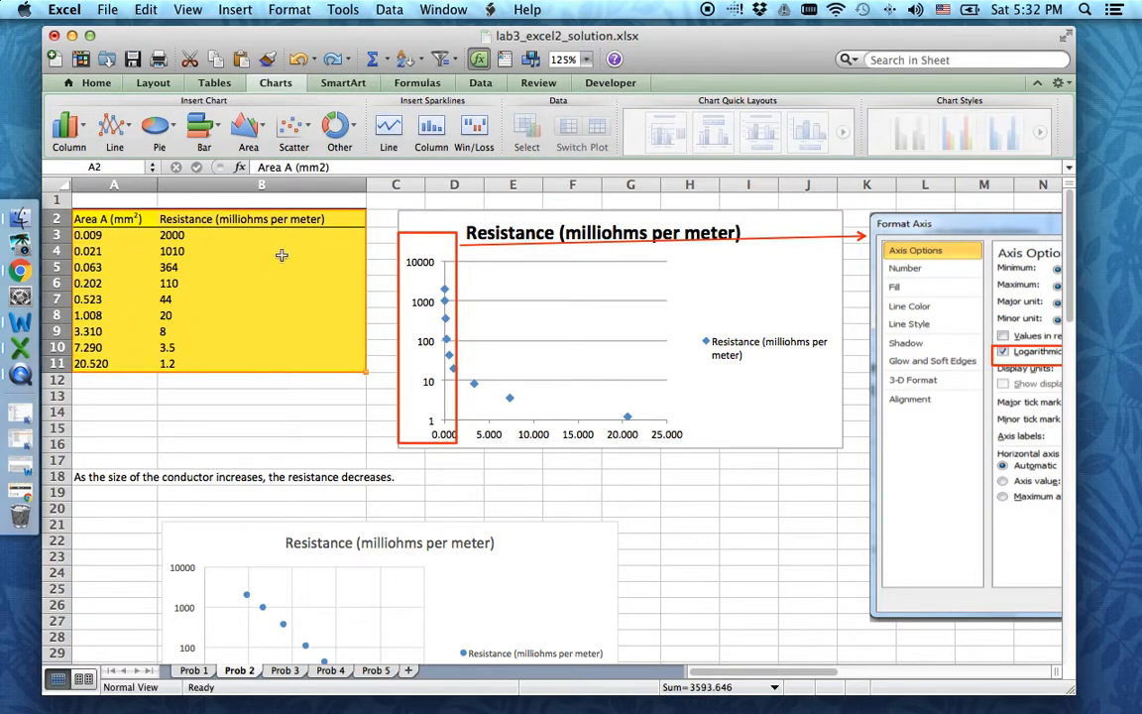
left_click(796, 276)
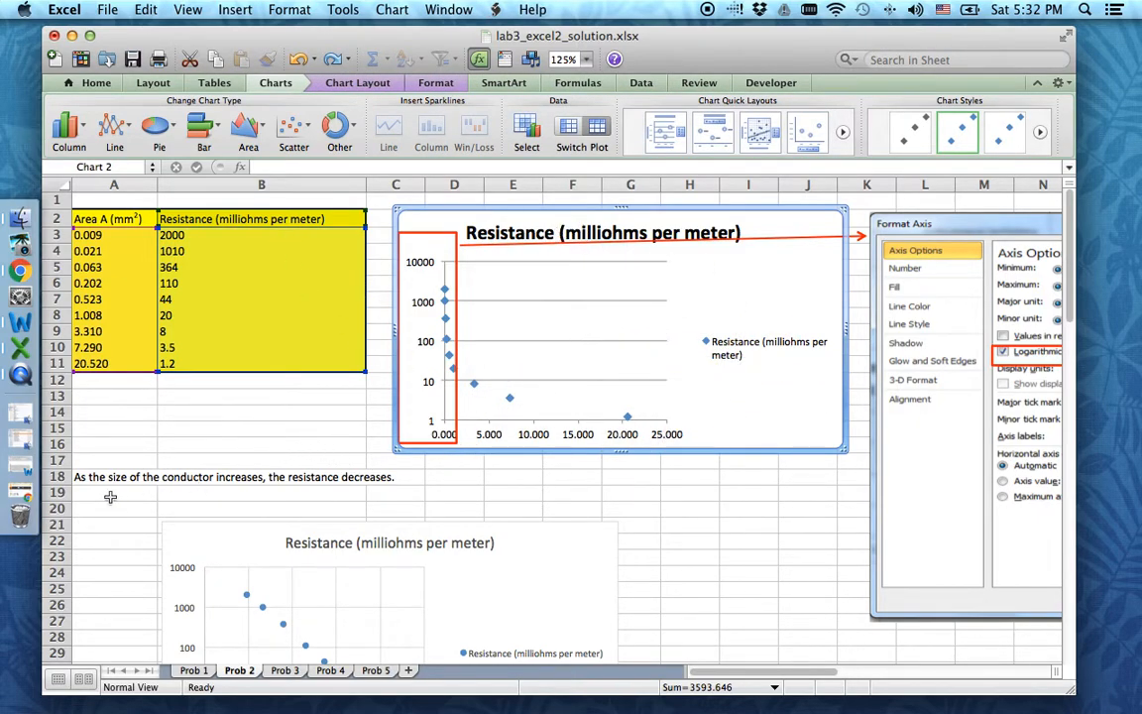
left_click(54, 476)
scroll(171, 501, "down", 5)
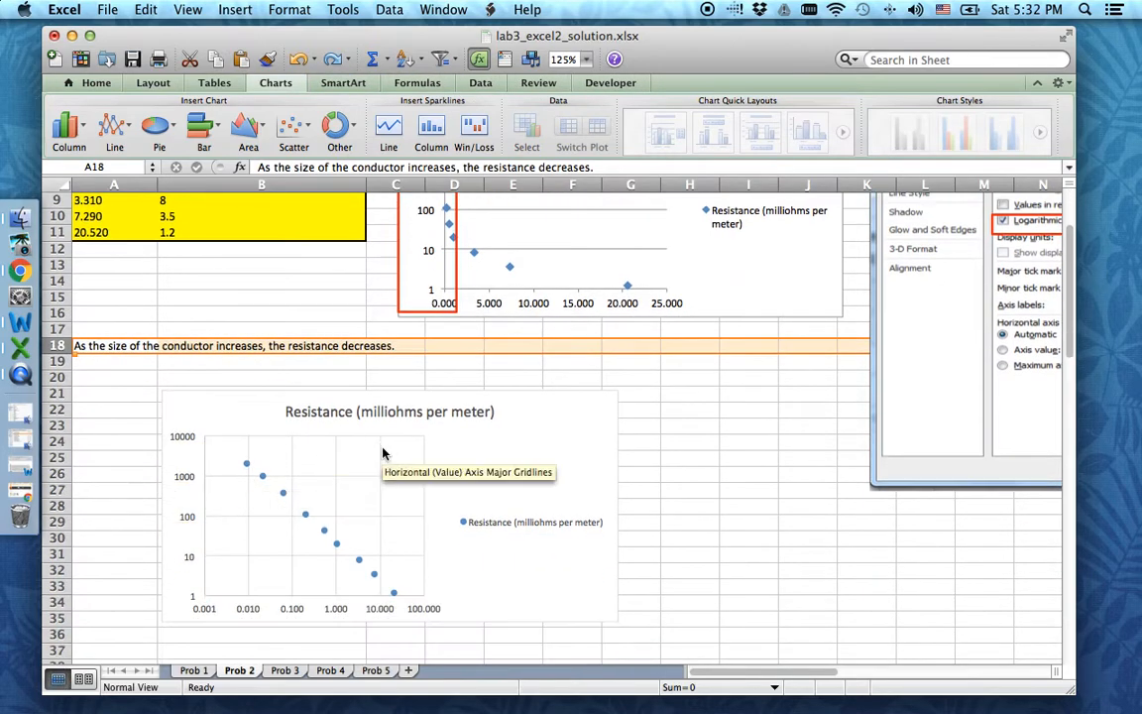
left_click(560, 428)
scroll(575, 377, "up", 3)
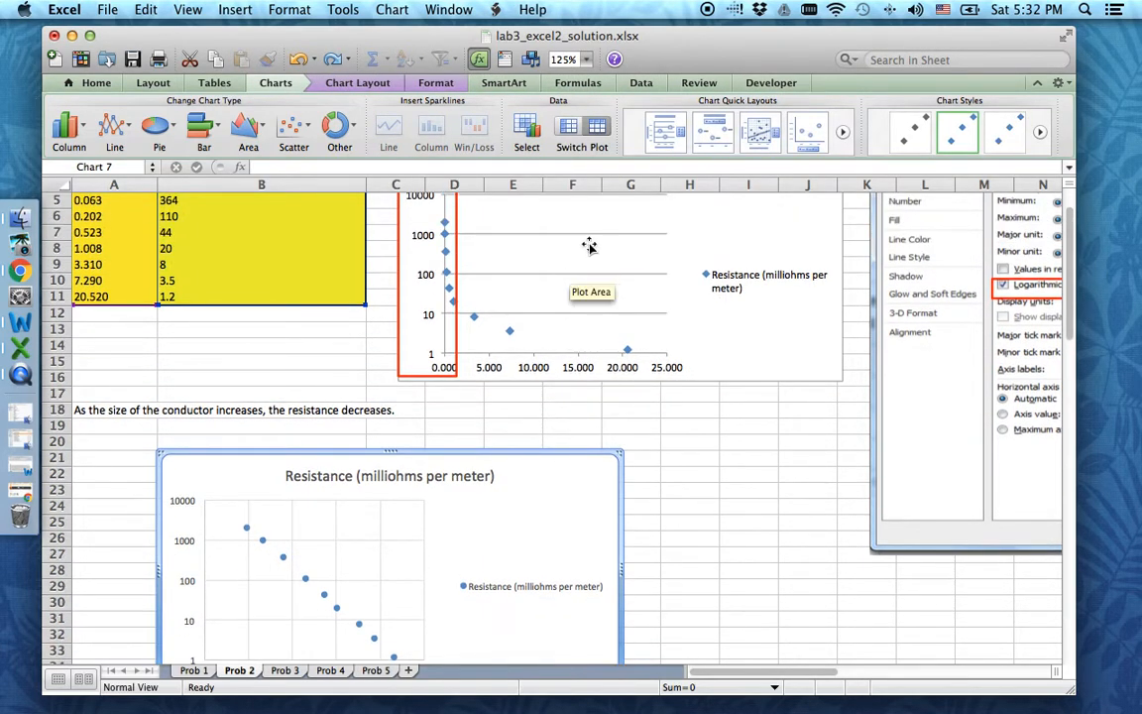
scroll(369, 624, "down", 1)
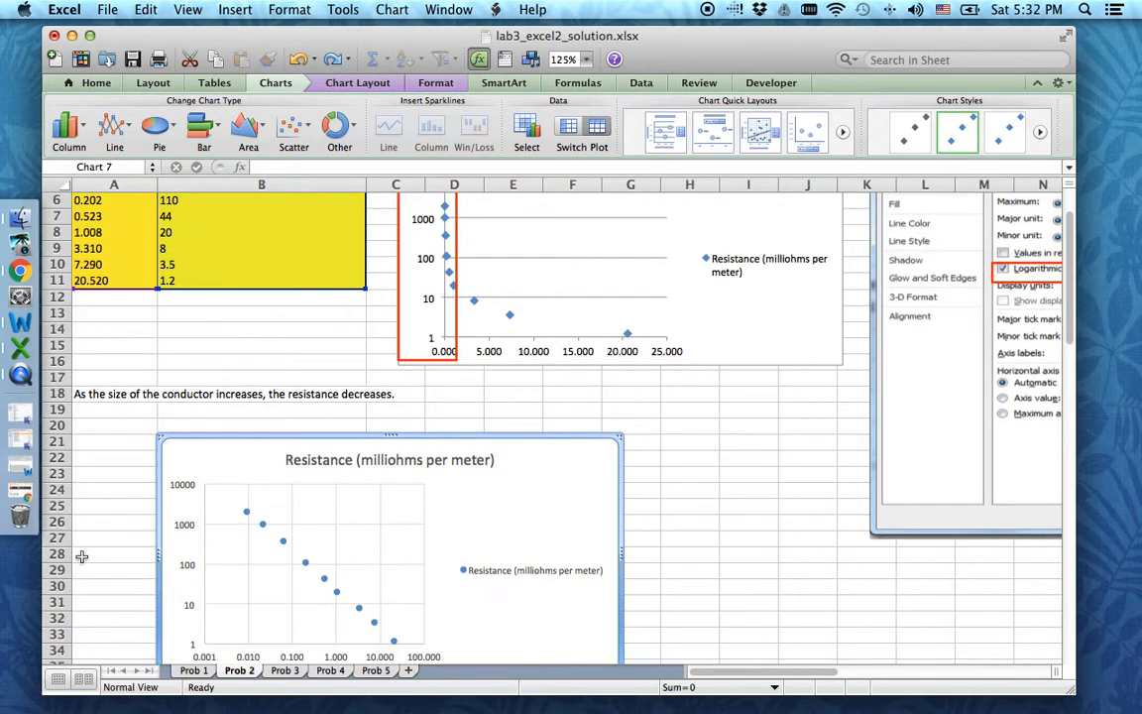
Step: Open the Prob 3 sheet and examine the x values and the f(x) formula in B2
left_click(283, 670)
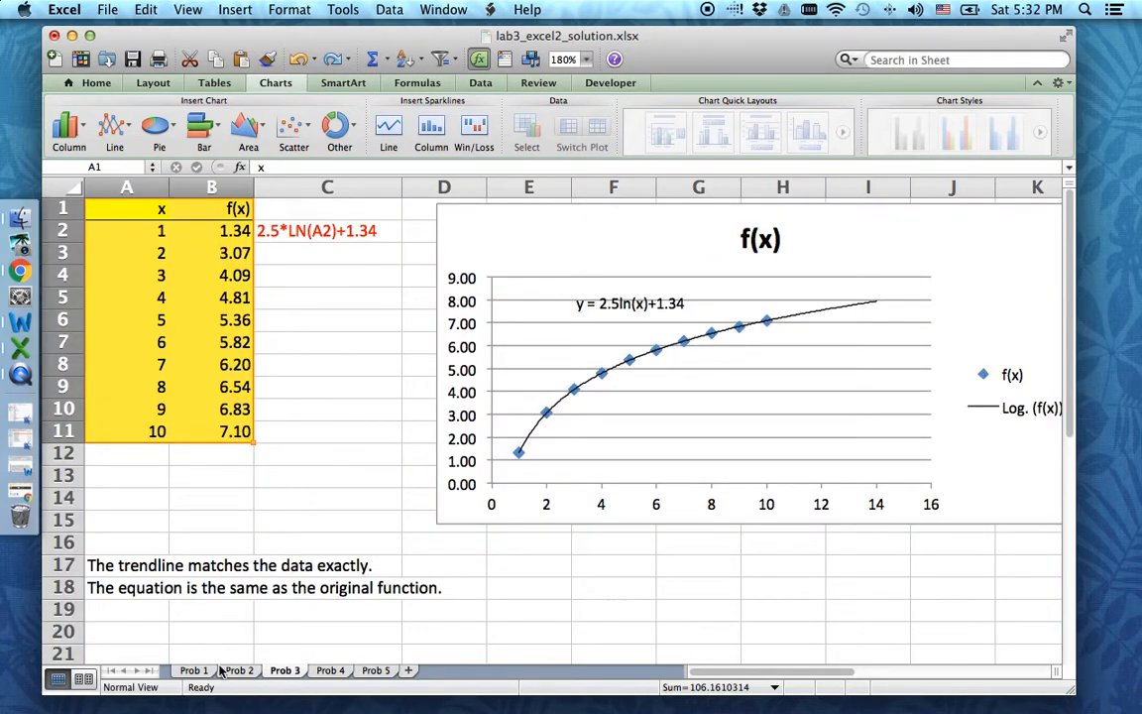
left_click_drag(132, 214, 114, 429)
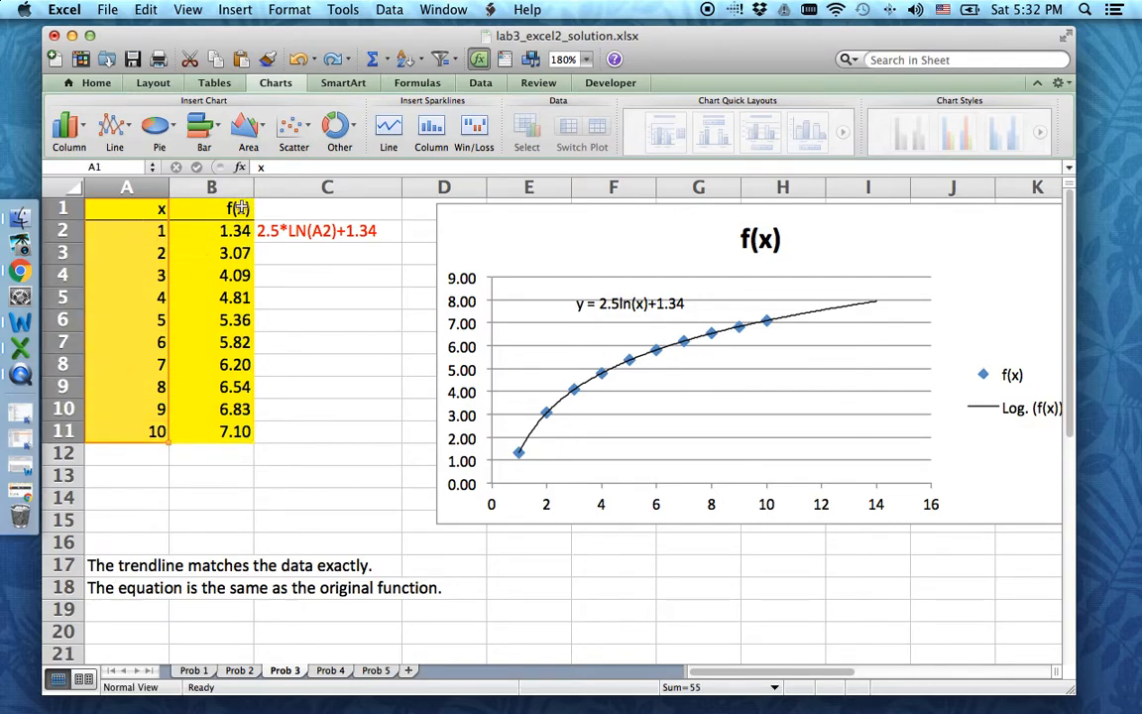
left_click(229, 234)
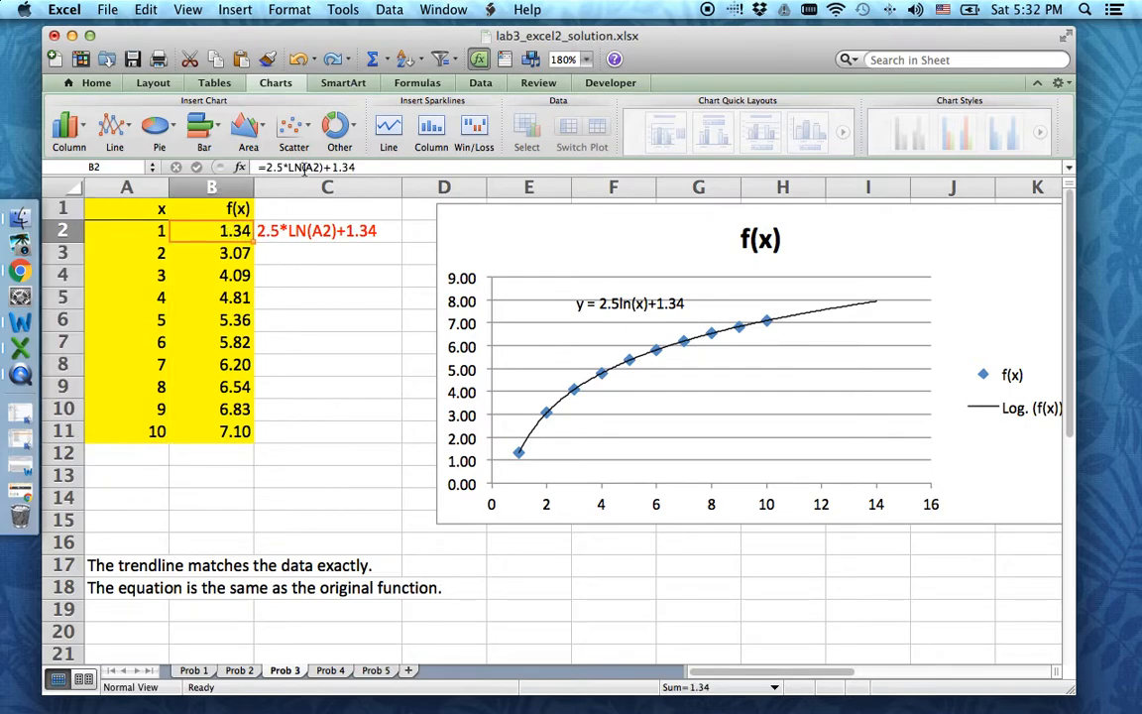
left_click(288, 239)
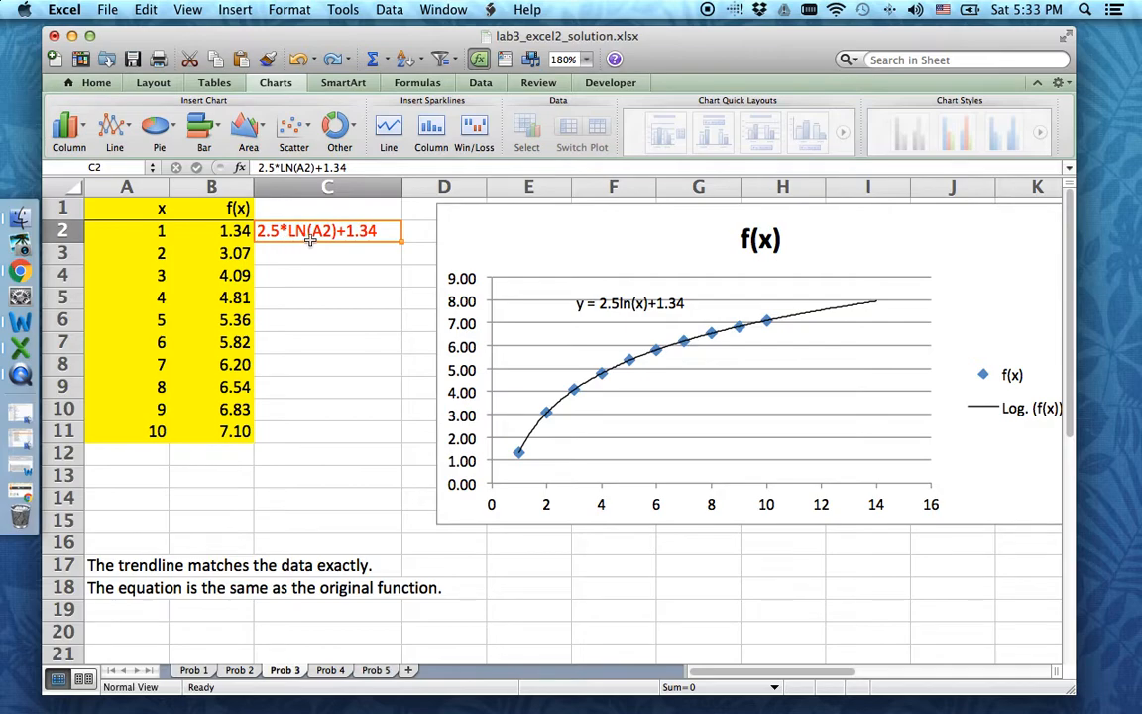
left_click(203, 234)
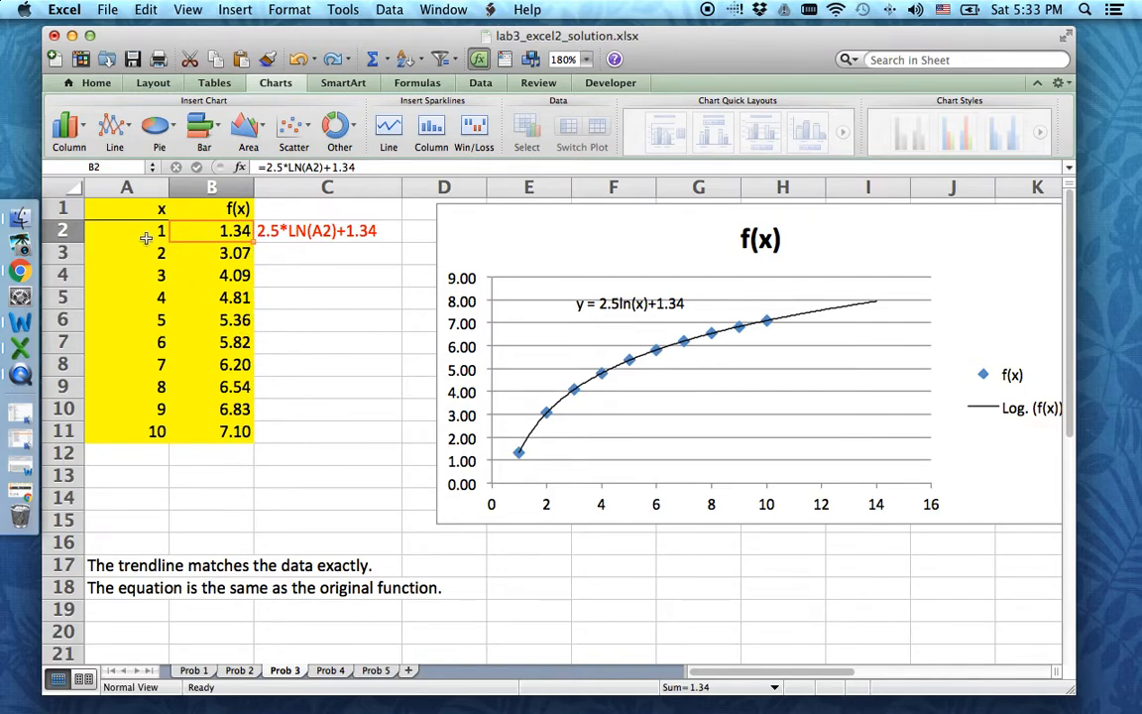
Step: Apply all borders to the x and f(x) table in A1:B11
left_click_drag(132, 220, 206, 417)
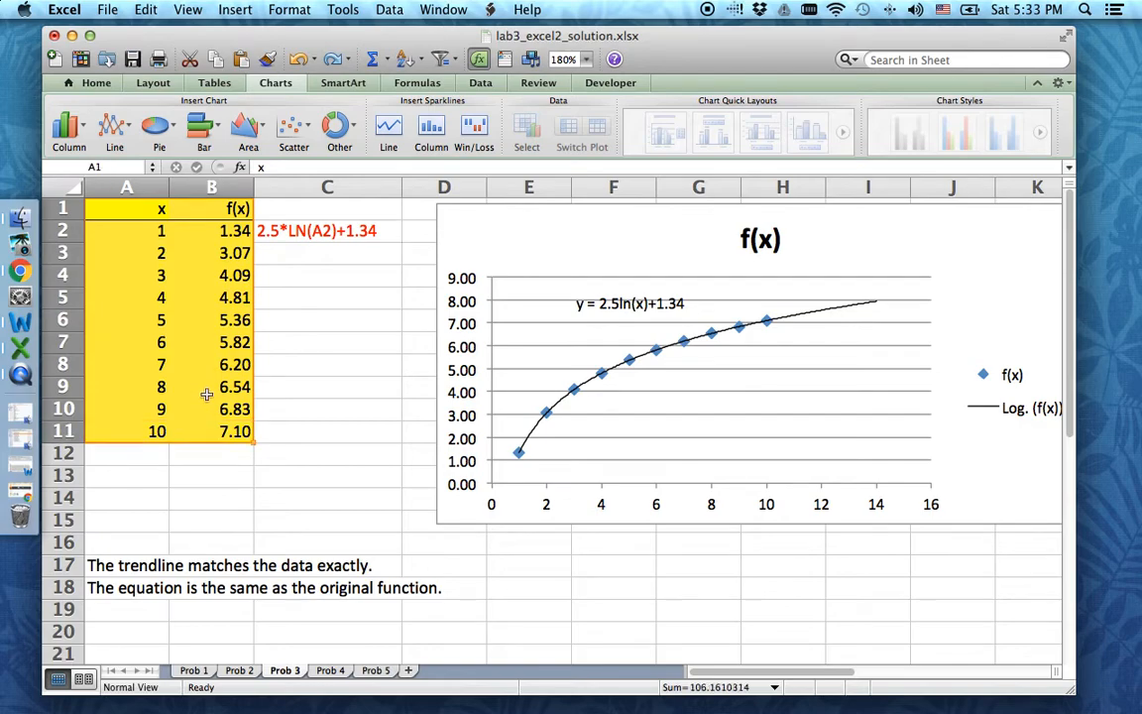
left_click(97, 84)
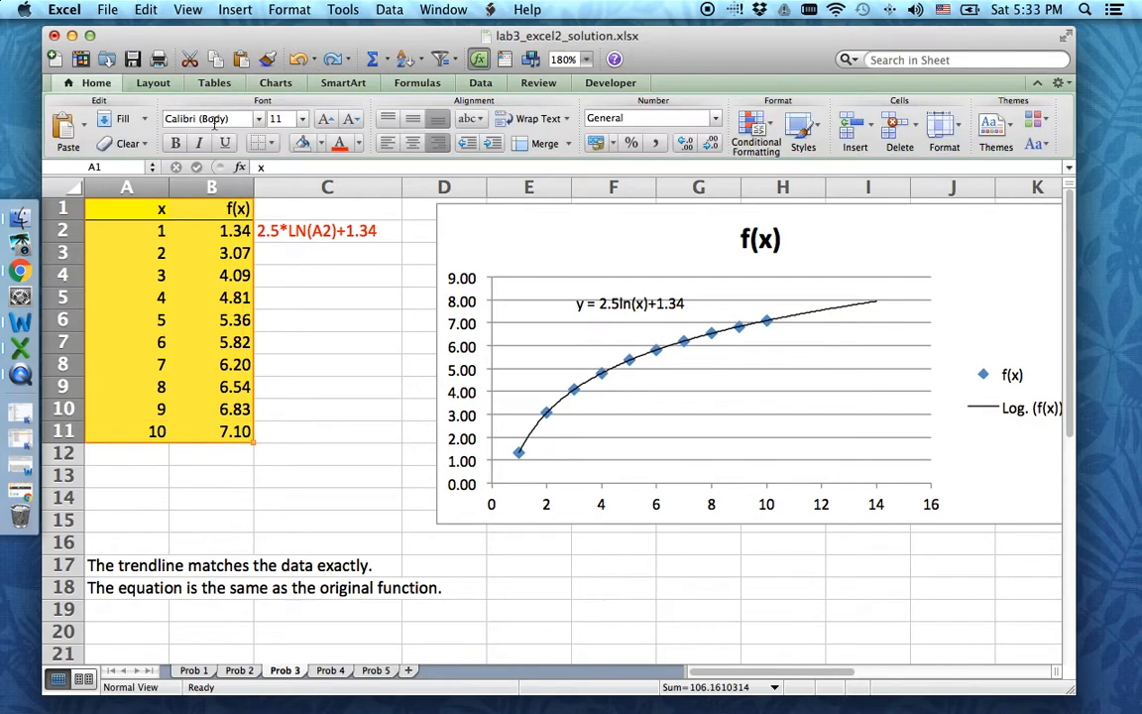
left_click(269, 143)
left_click(287, 187)
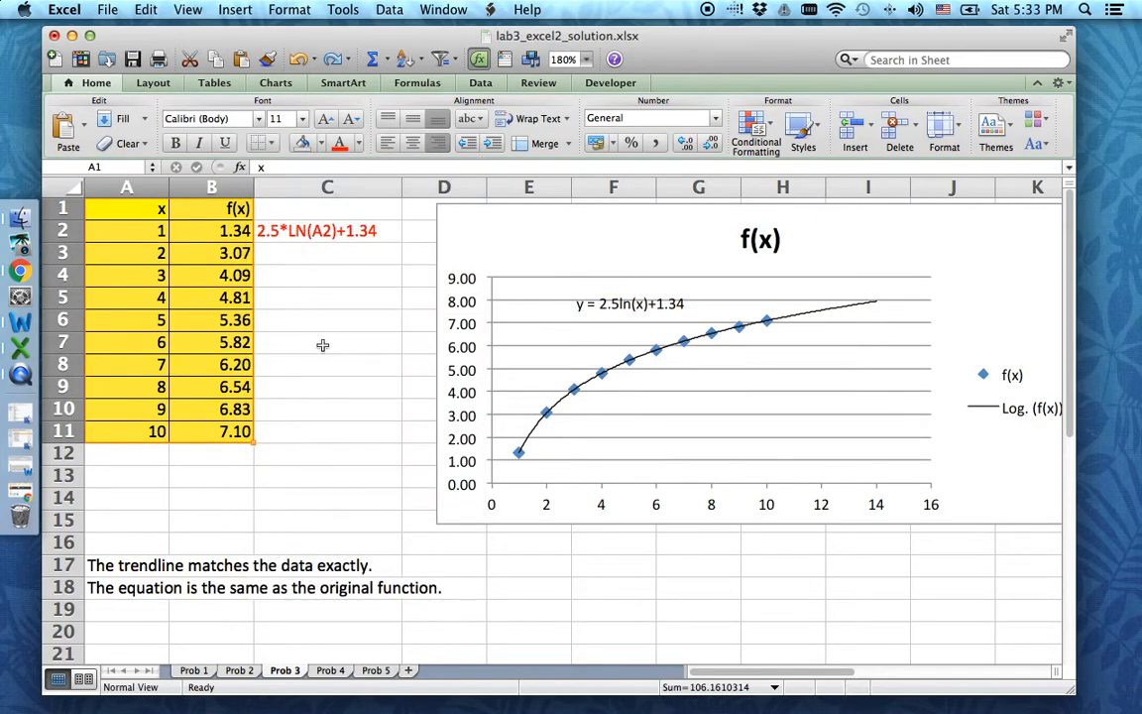
left_click(327, 365)
Step: Insert a Marked Scatter chart from the x and f(x) data in A1:B11
left_click_drag(144, 213, 243, 434)
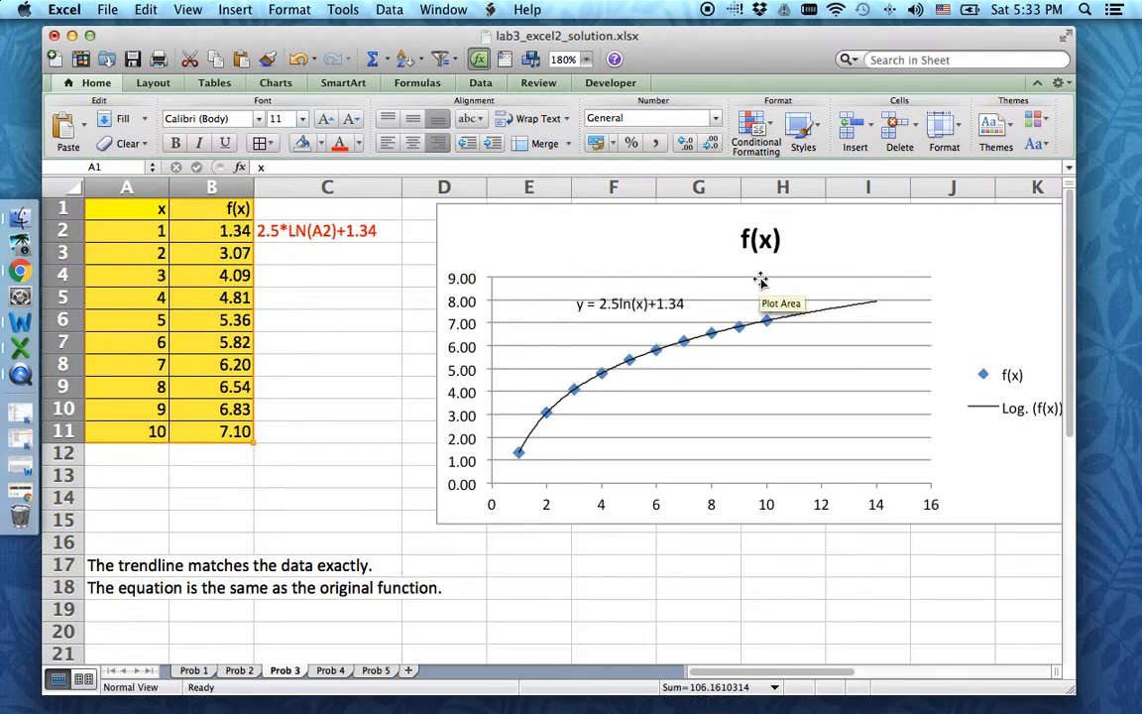
left_click_drag(159, 207, 216, 432)
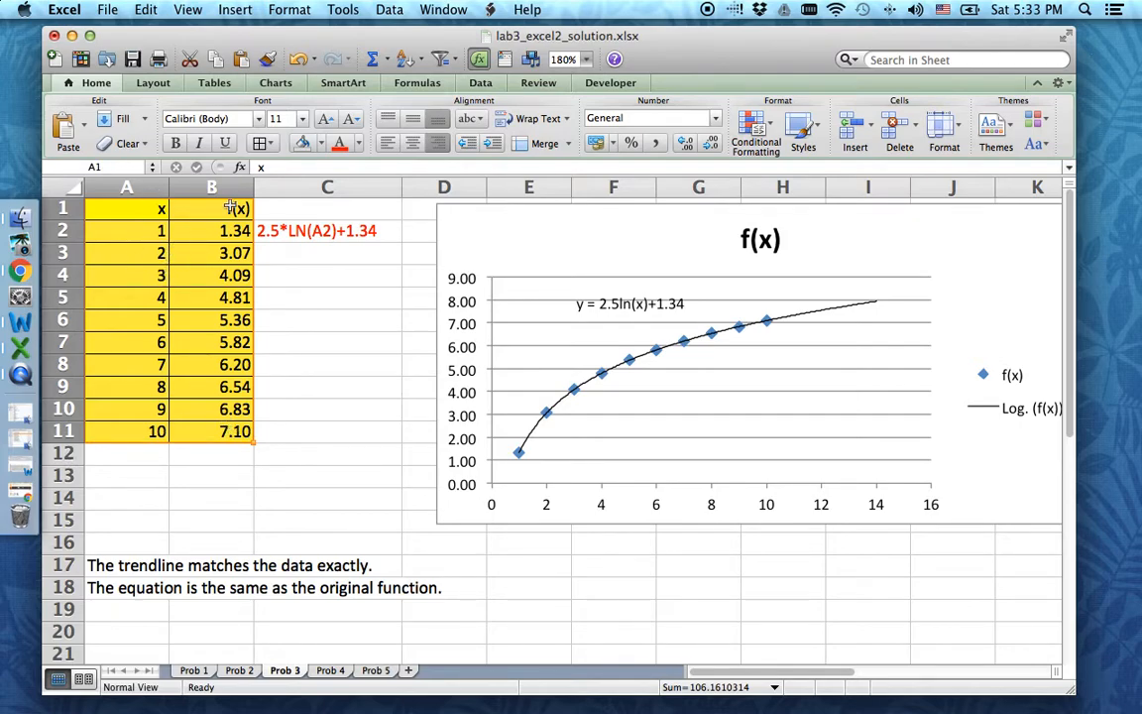
left_click(275, 84)
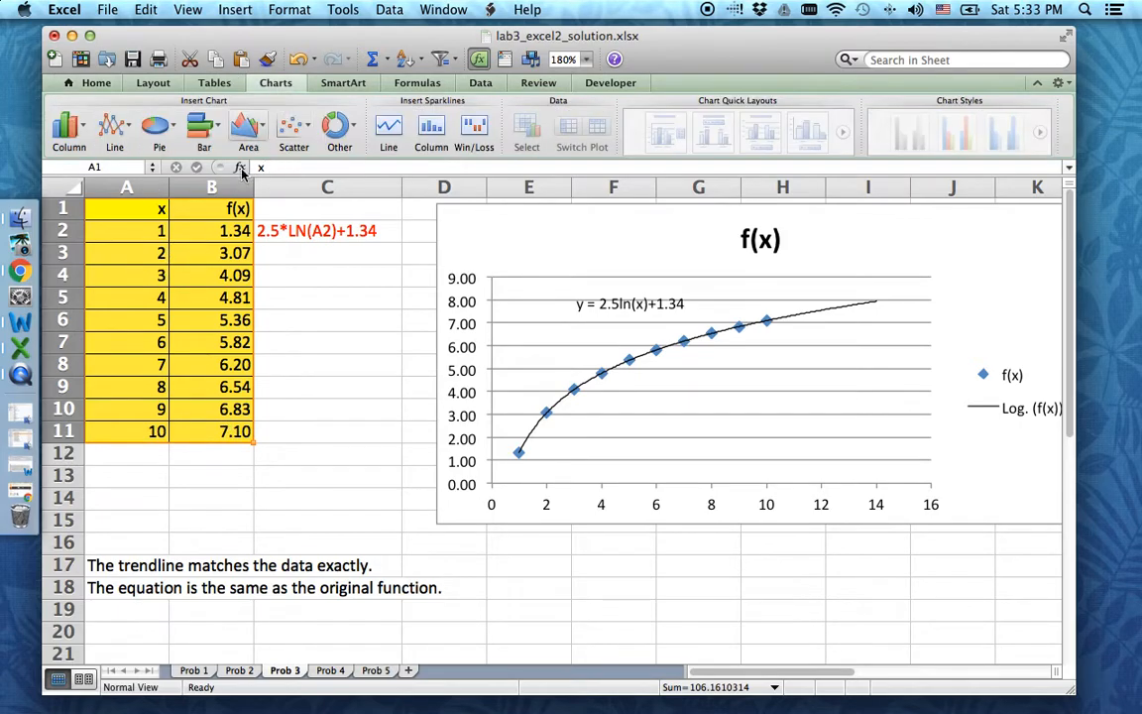
left_click(292, 134)
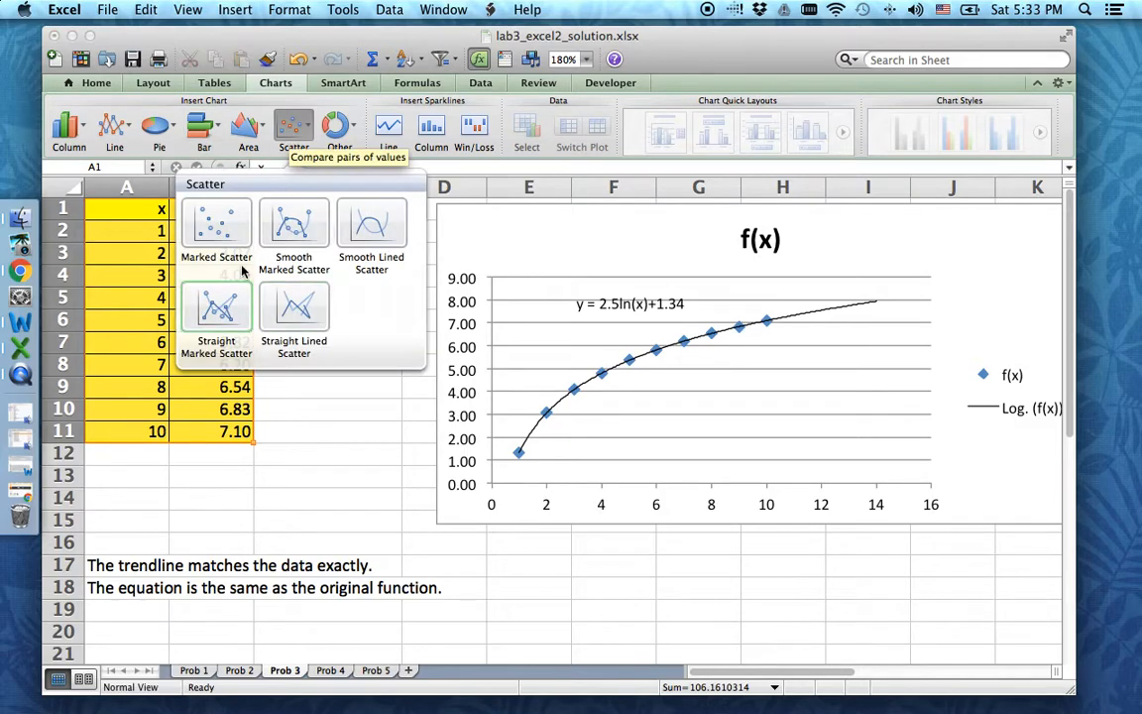
left_click(208, 218)
scroll(731, 285, "down", 1)
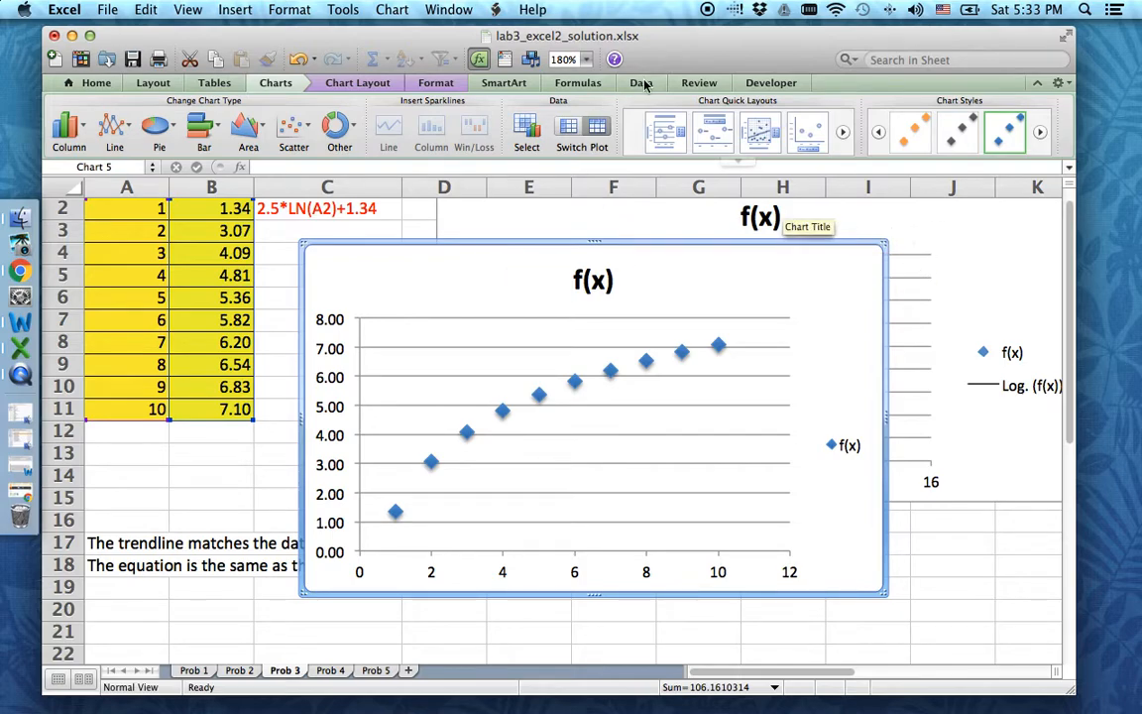
Step: Set the sheet zoom to 100% and move the new scatter chart below the original f(x) chart
left_click(587, 60)
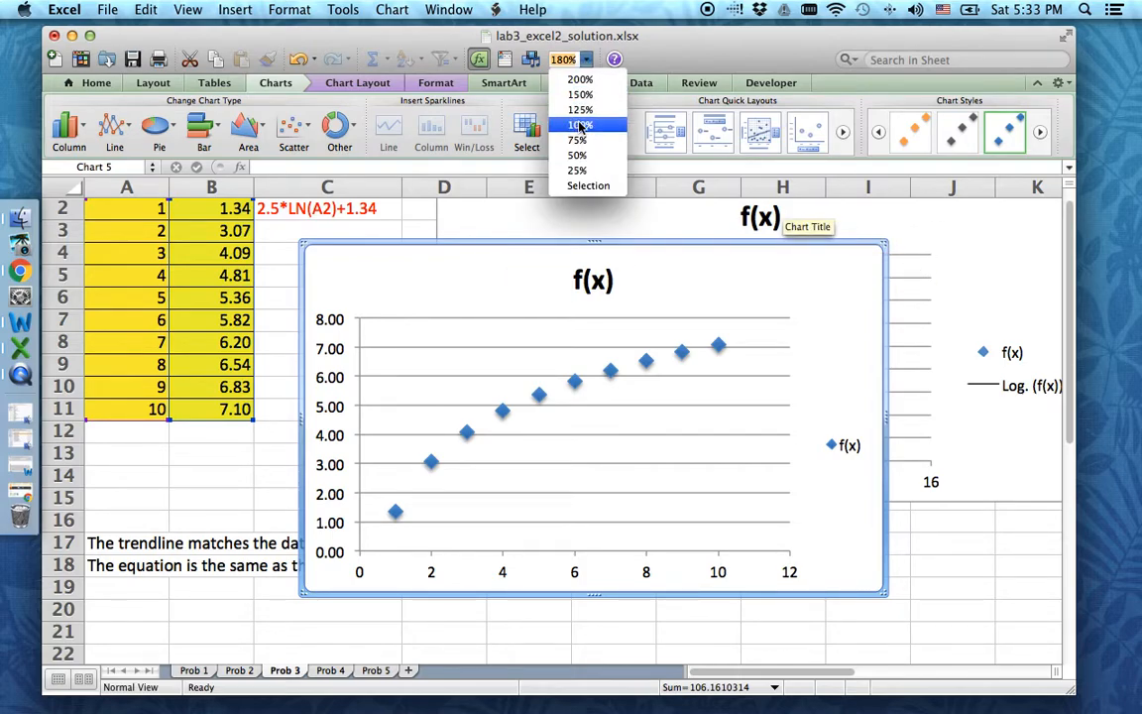
left_click(577, 124)
scroll(466, 302, "up", 1)
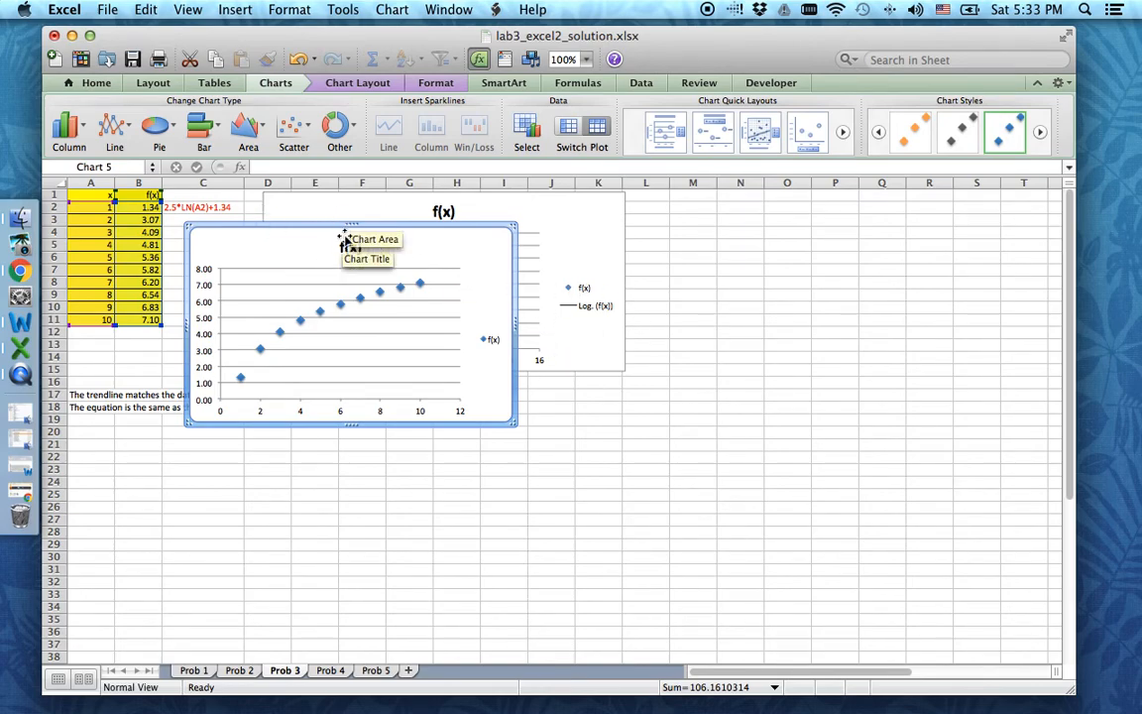
left_click_drag(342, 238, 453, 409)
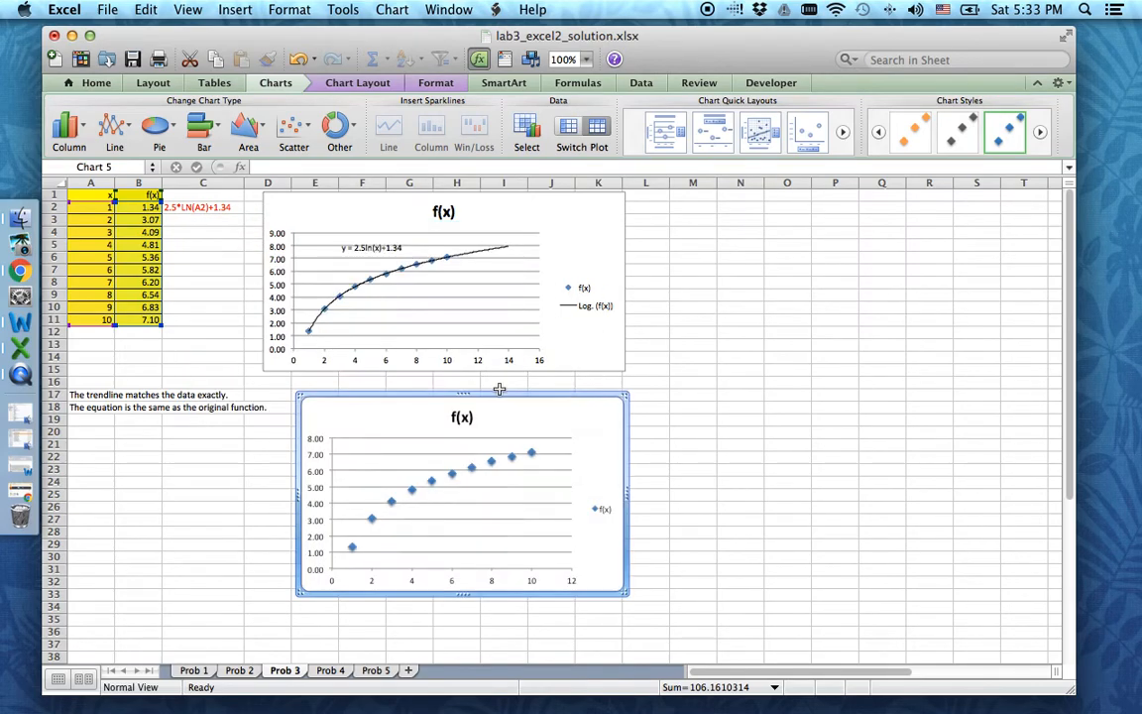
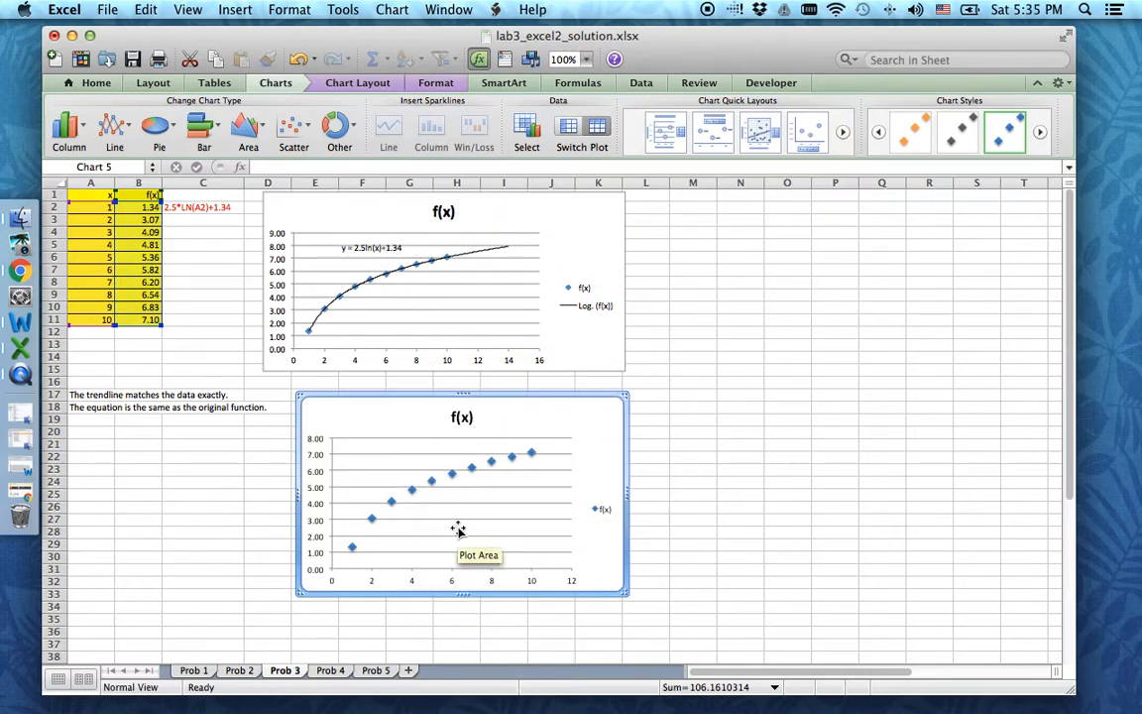
Step: Add a logarithmic trendline to the f(x) series in the lower scatter chart, comparing it with the polynomial and power types
right_click(506, 462)
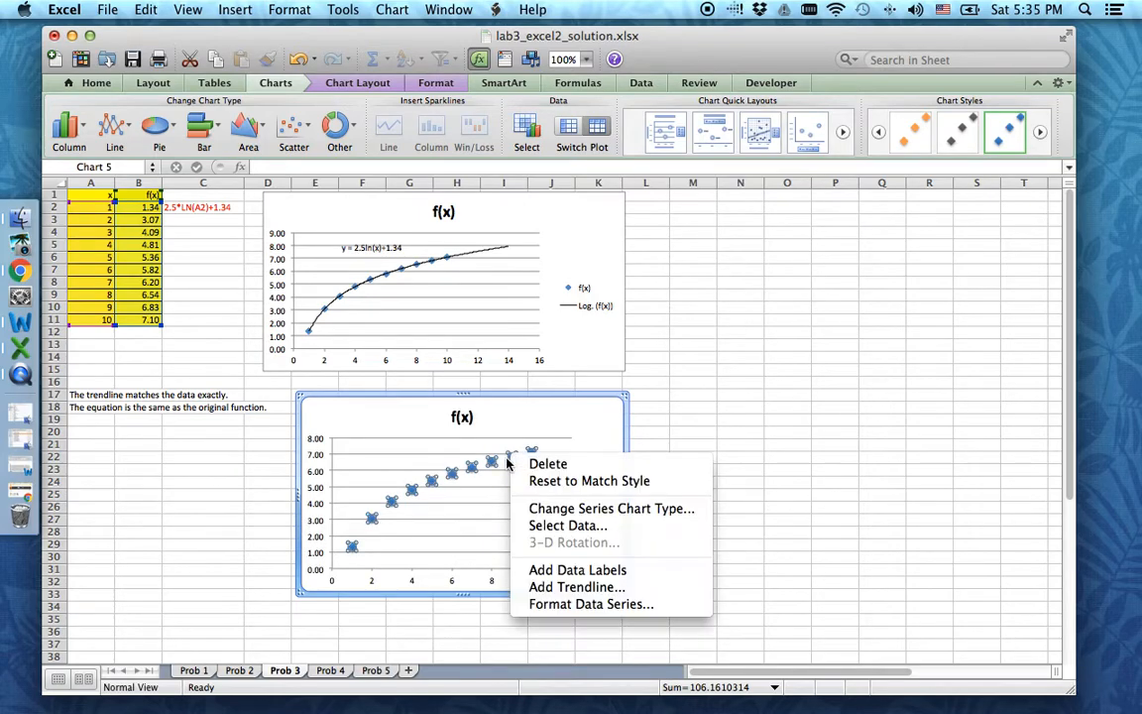
left_click(573, 589)
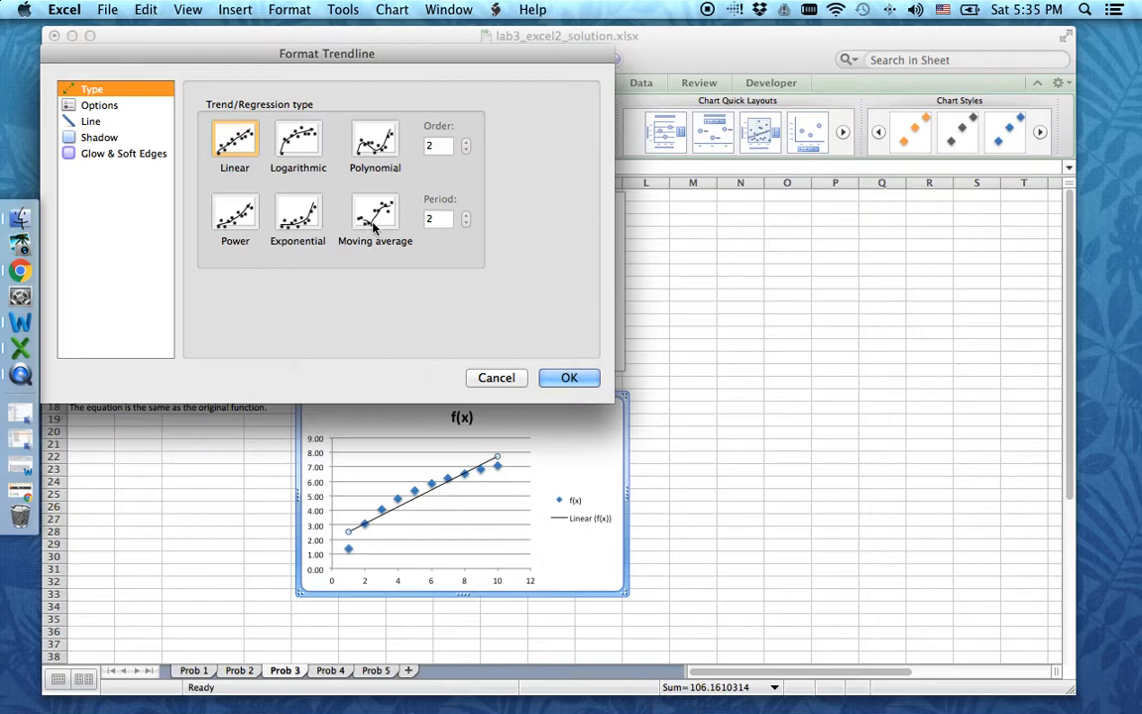
left_click_drag(290, 60, 927, 146)
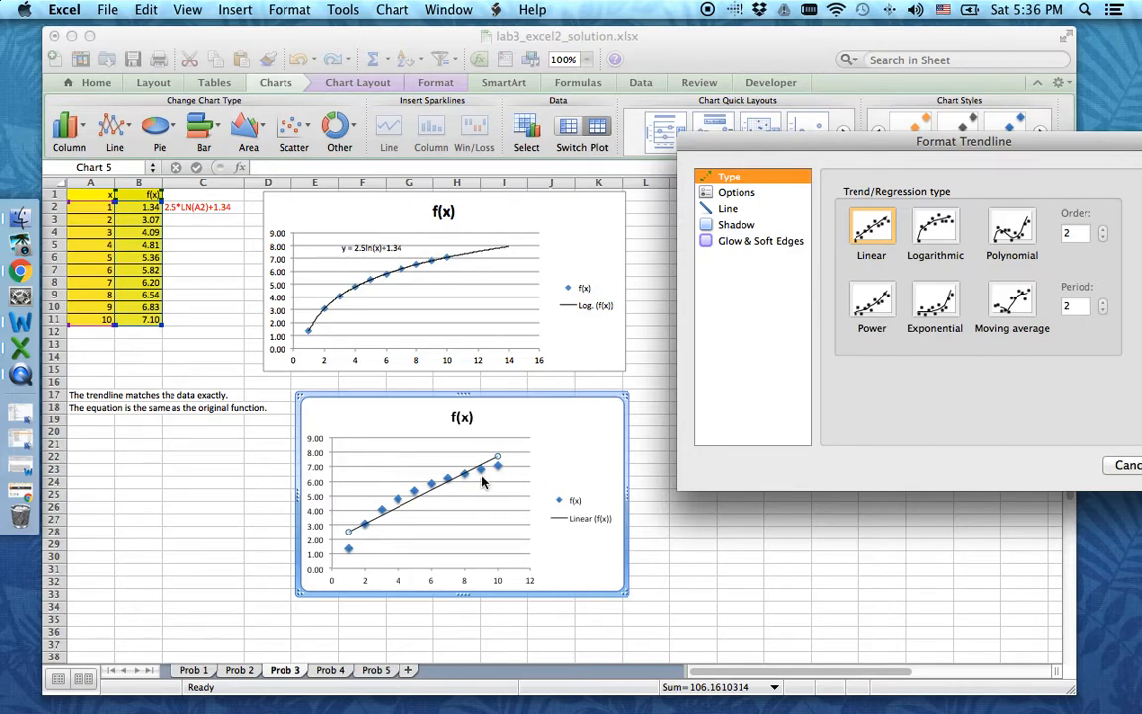
left_click(948, 232)
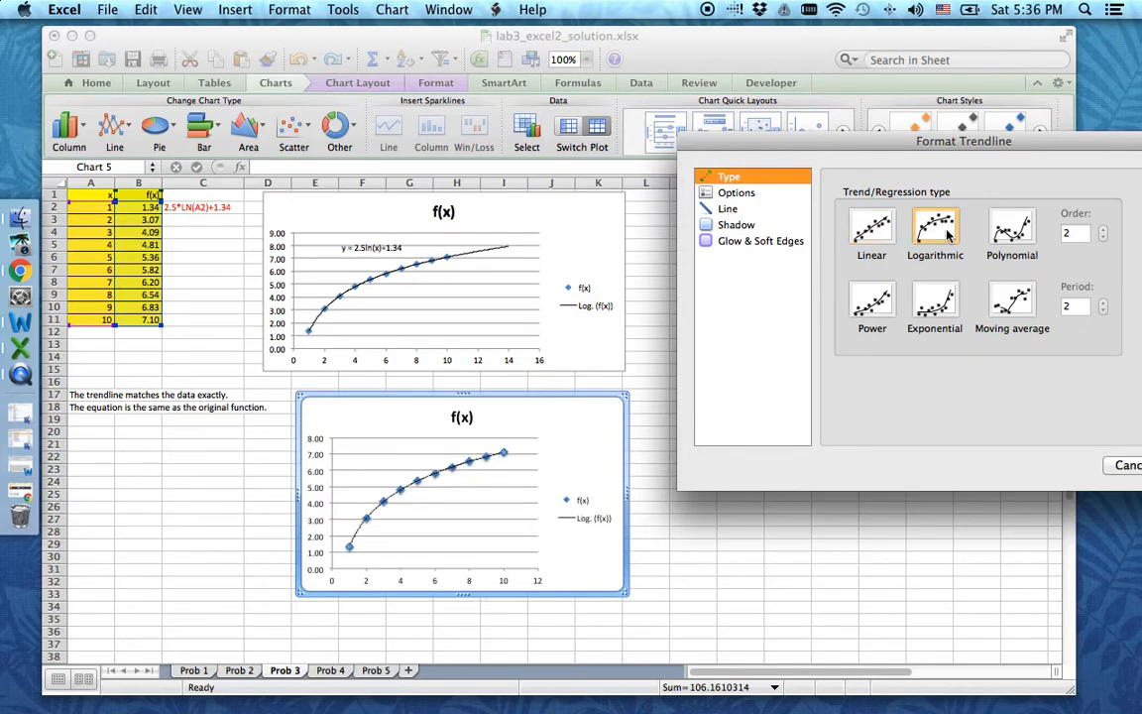
left_click(1020, 234)
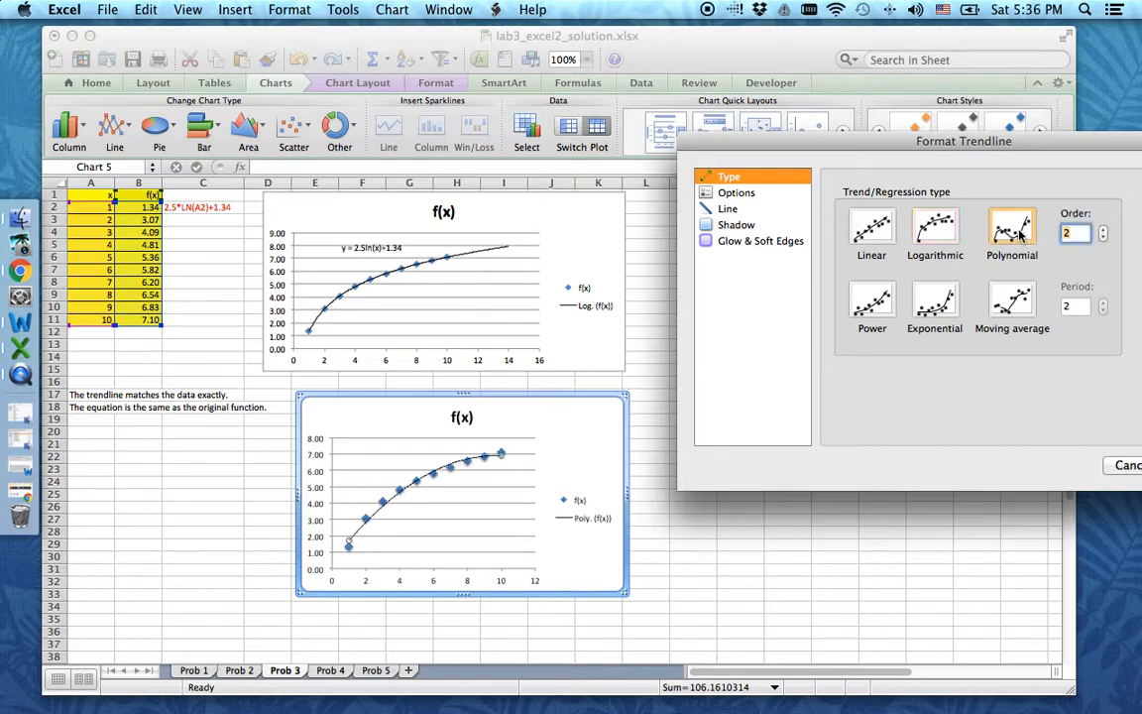
left_click(874, 303)
left_click(935, 228)
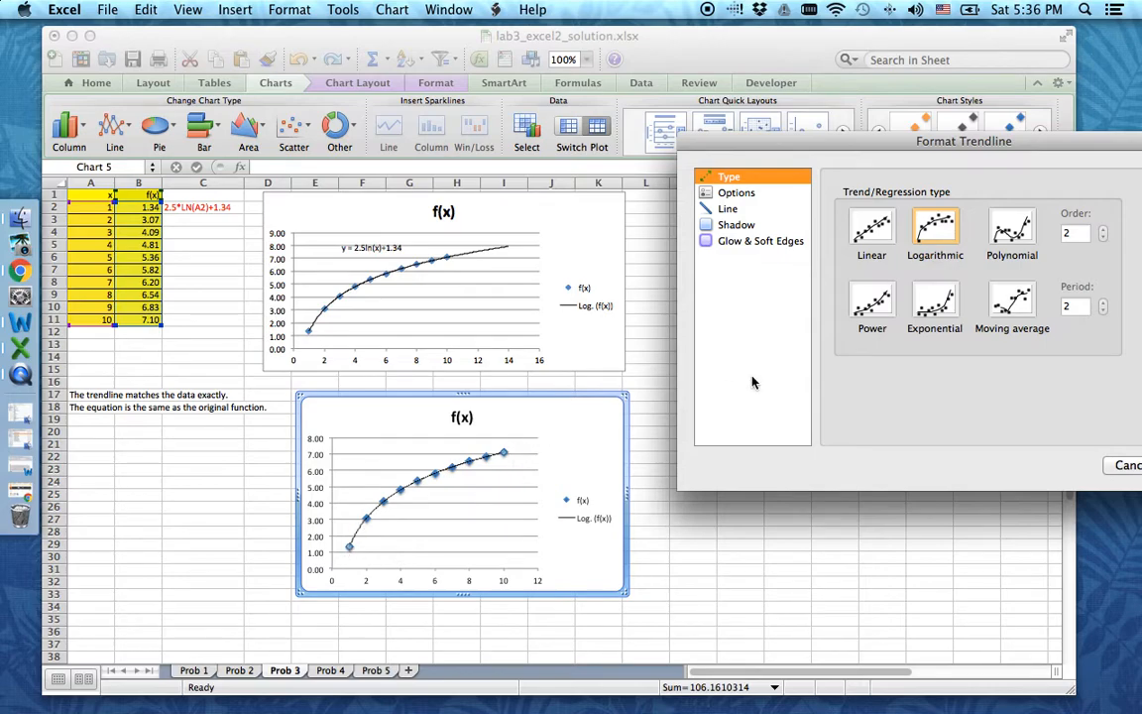
Step: Set the logarithmic trendline's forecast to 4 periods forward and 0 periods backward, trying 3 periods backward first
left_click_drag(964, 154, 851, 141)
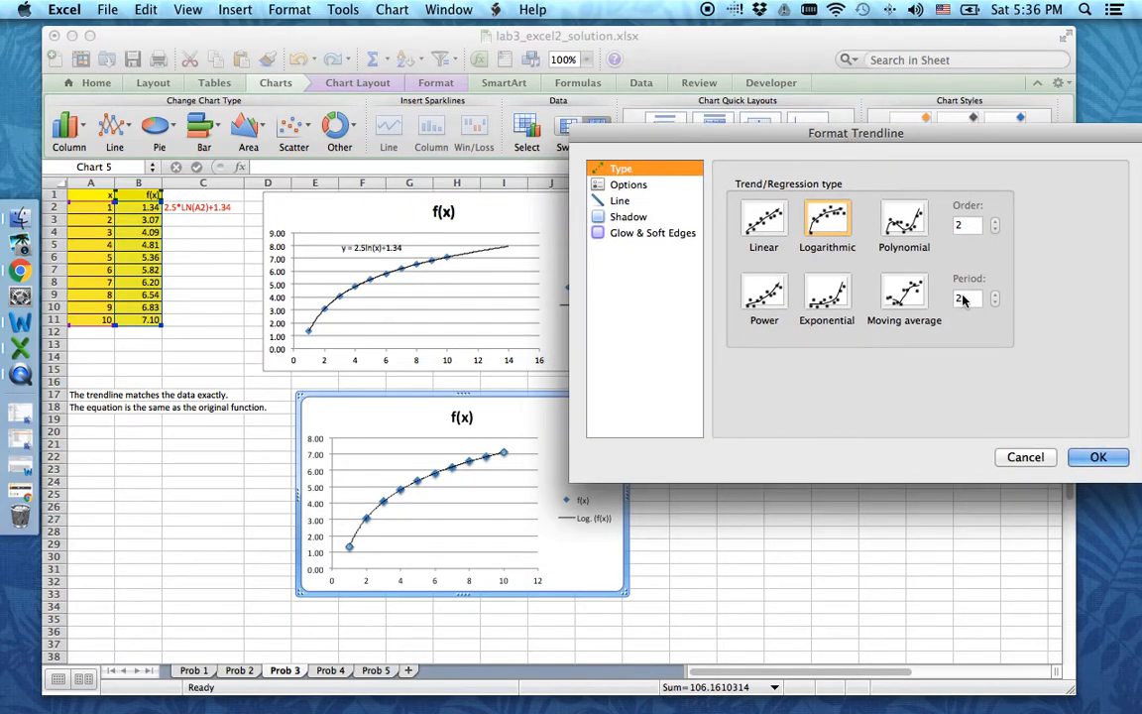
left_click(628, 184)
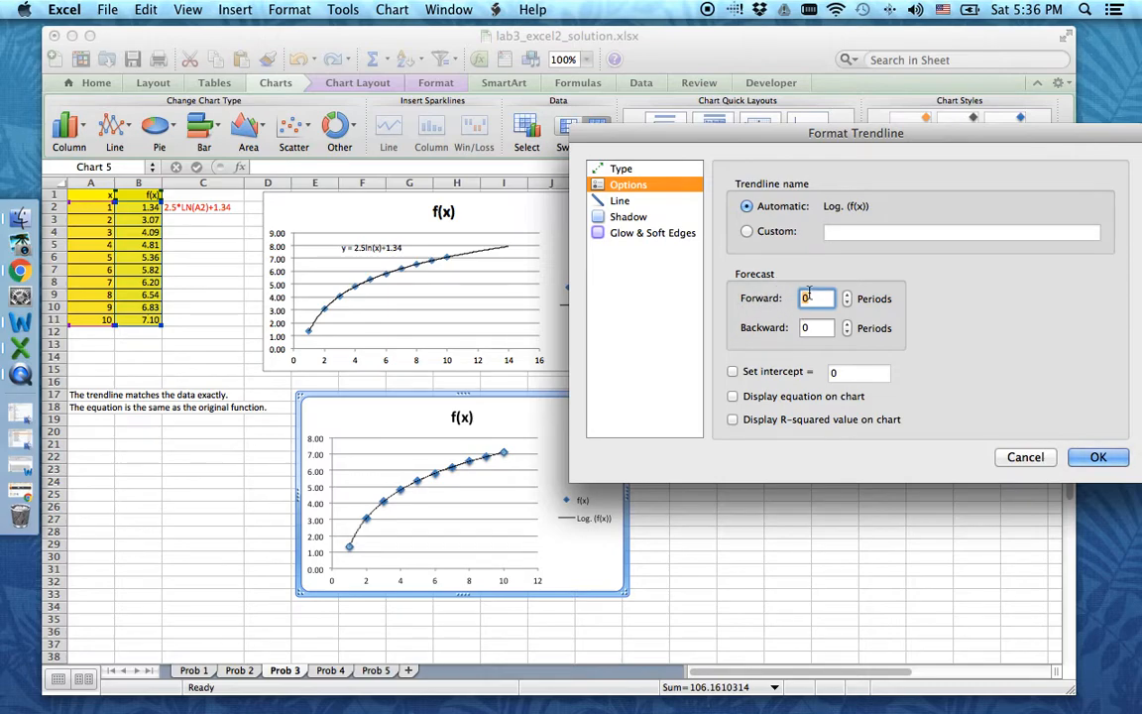
left_click(809, 327)
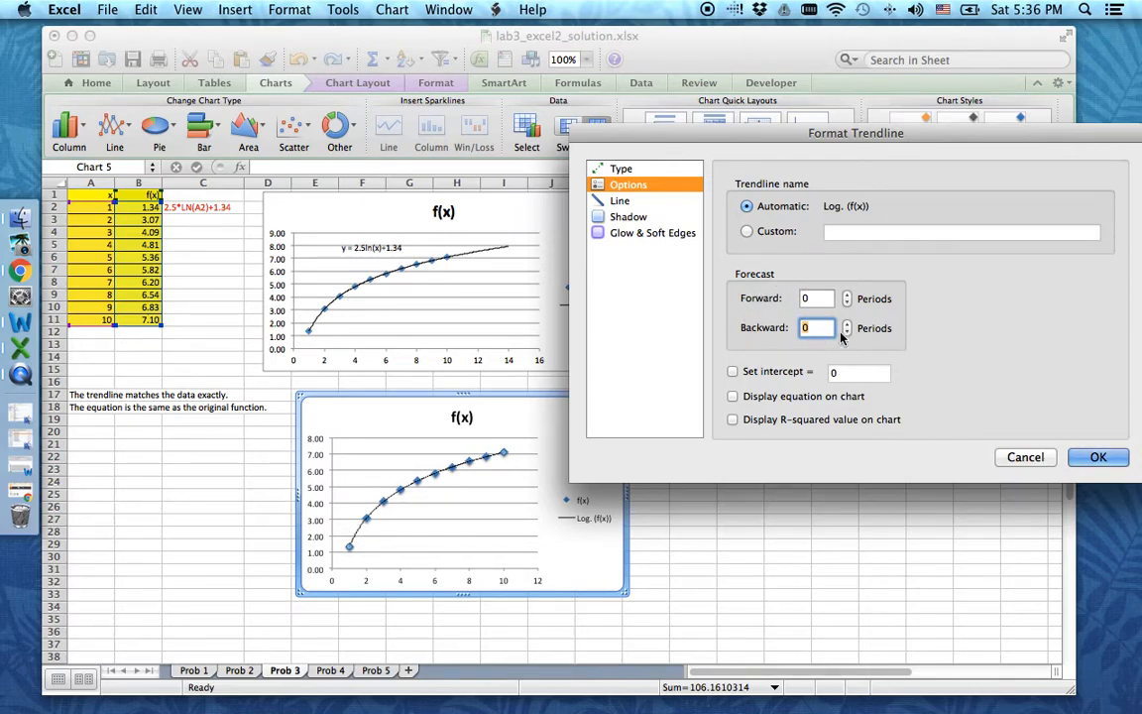
left_click(822, 296)
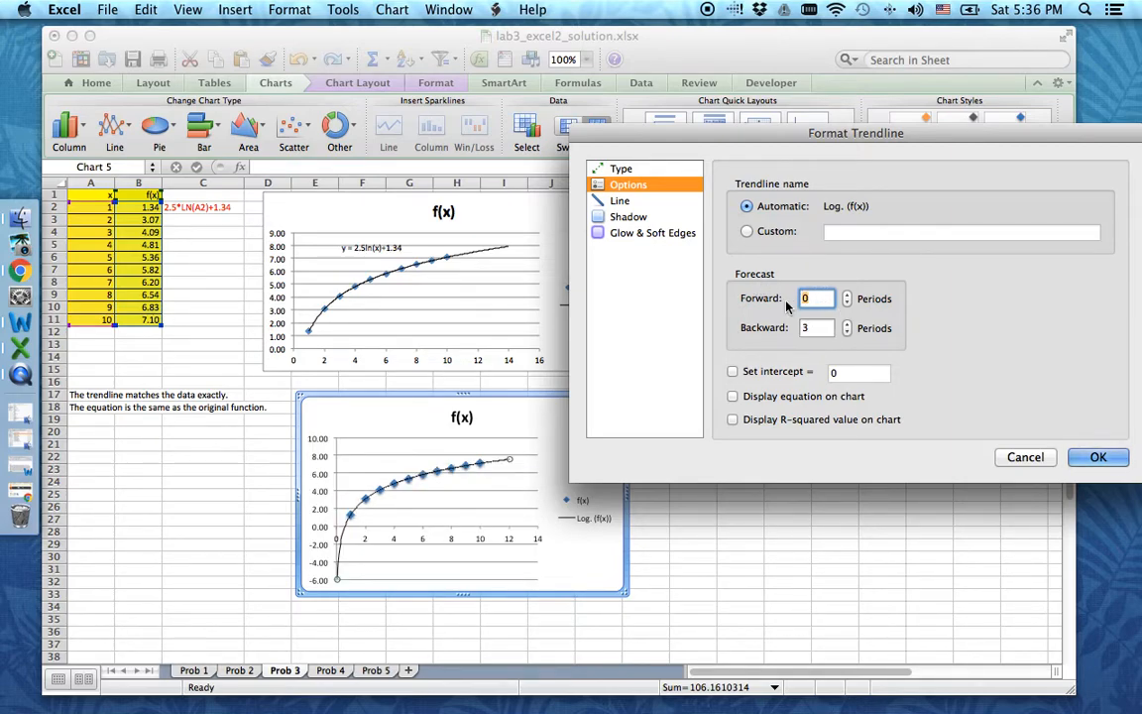
type("4")
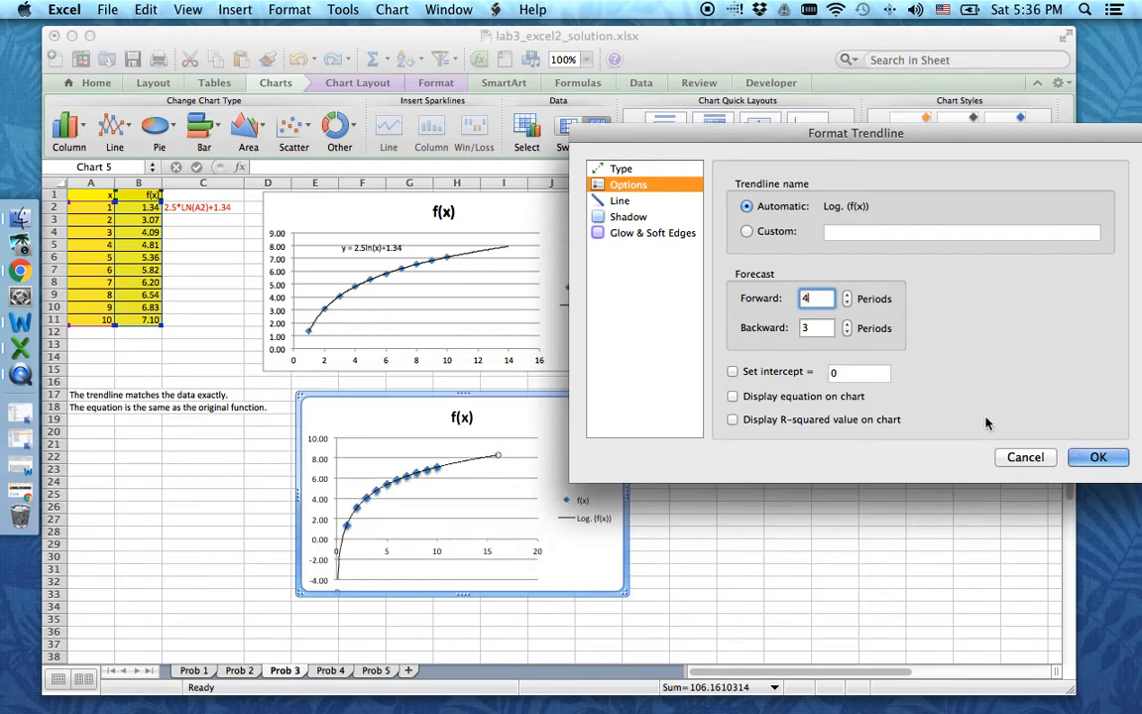
key("Tab")
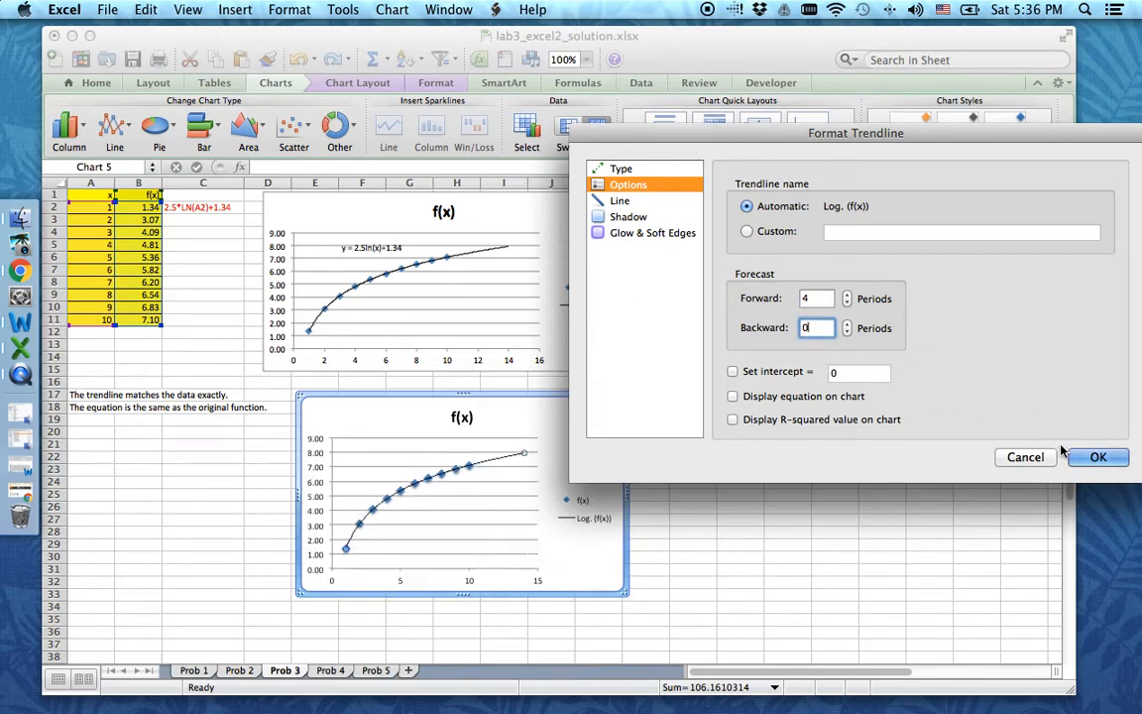
left_click(1097, 459)
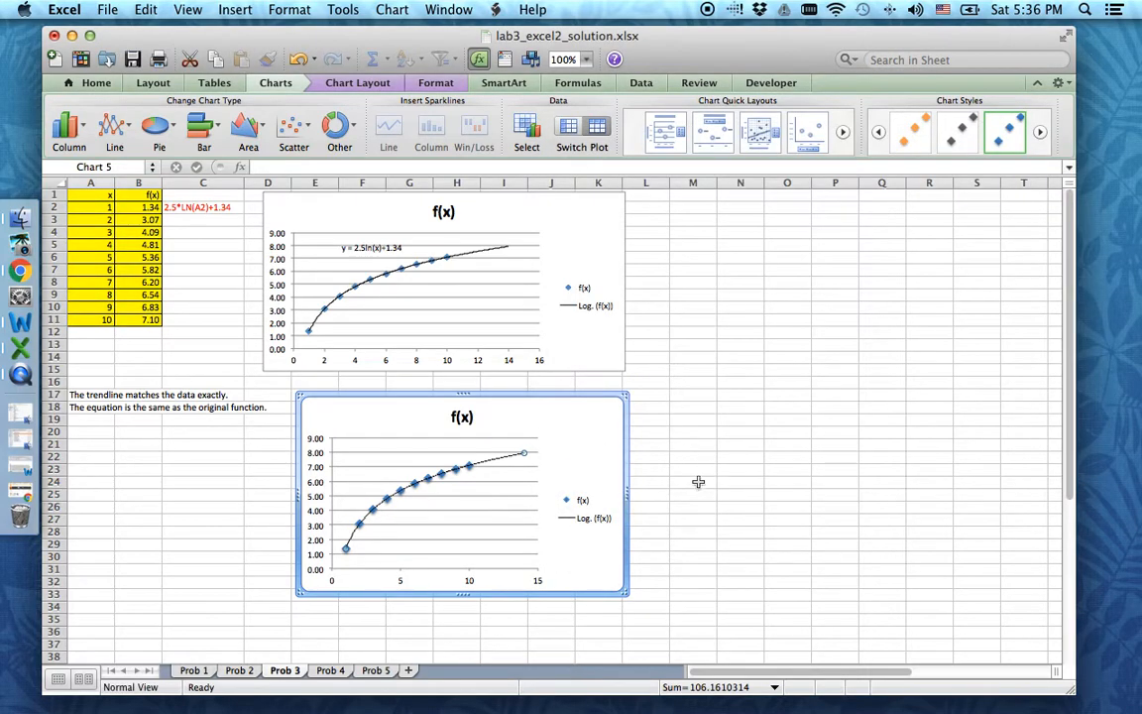
Step: Display the trendline equation on the lower chart, leaving the R-squared value off after trying it
right_click(501, 458)
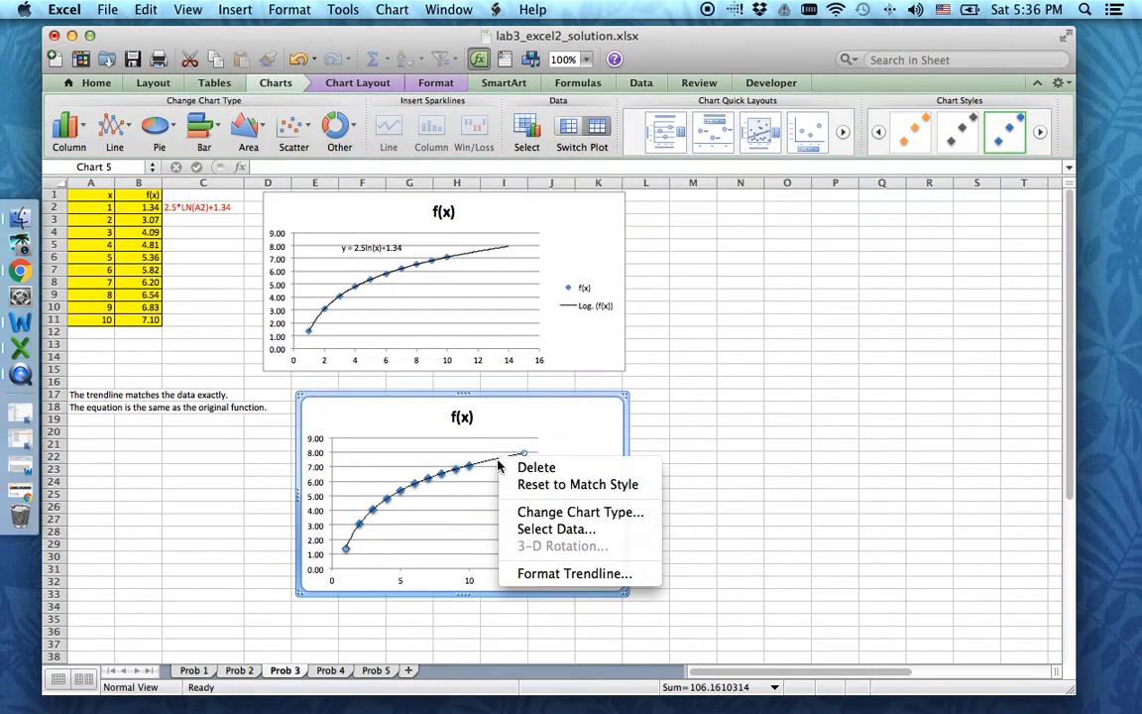
left_click(543, 572)
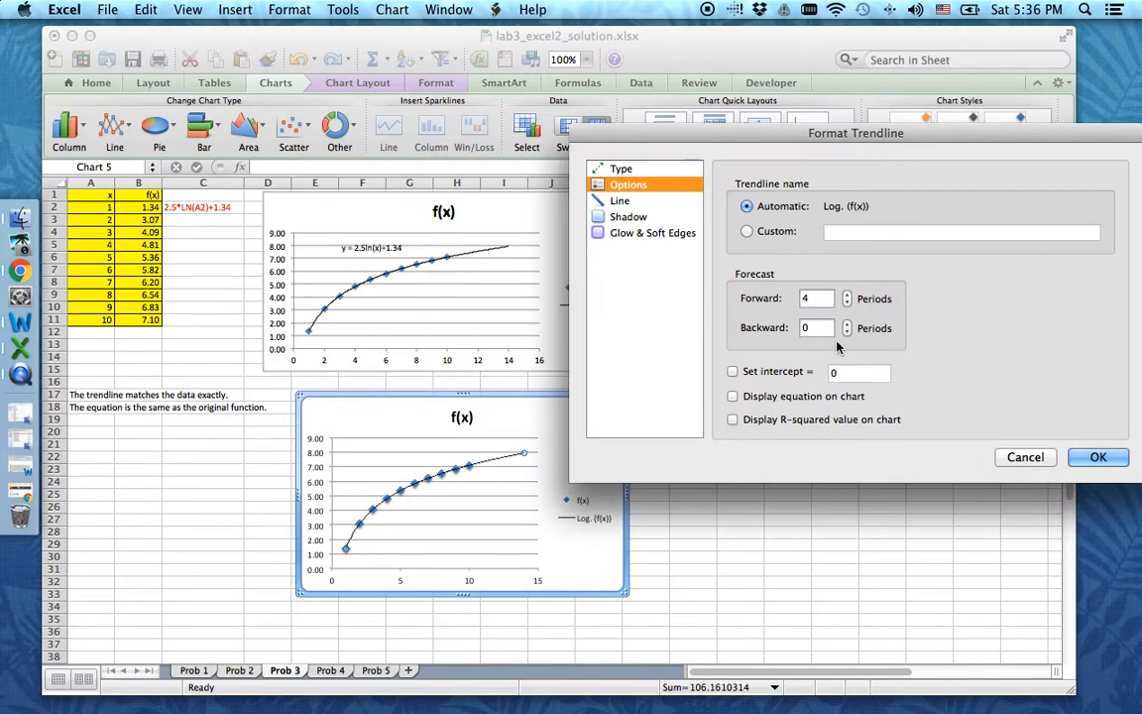
left_click(733, 397)
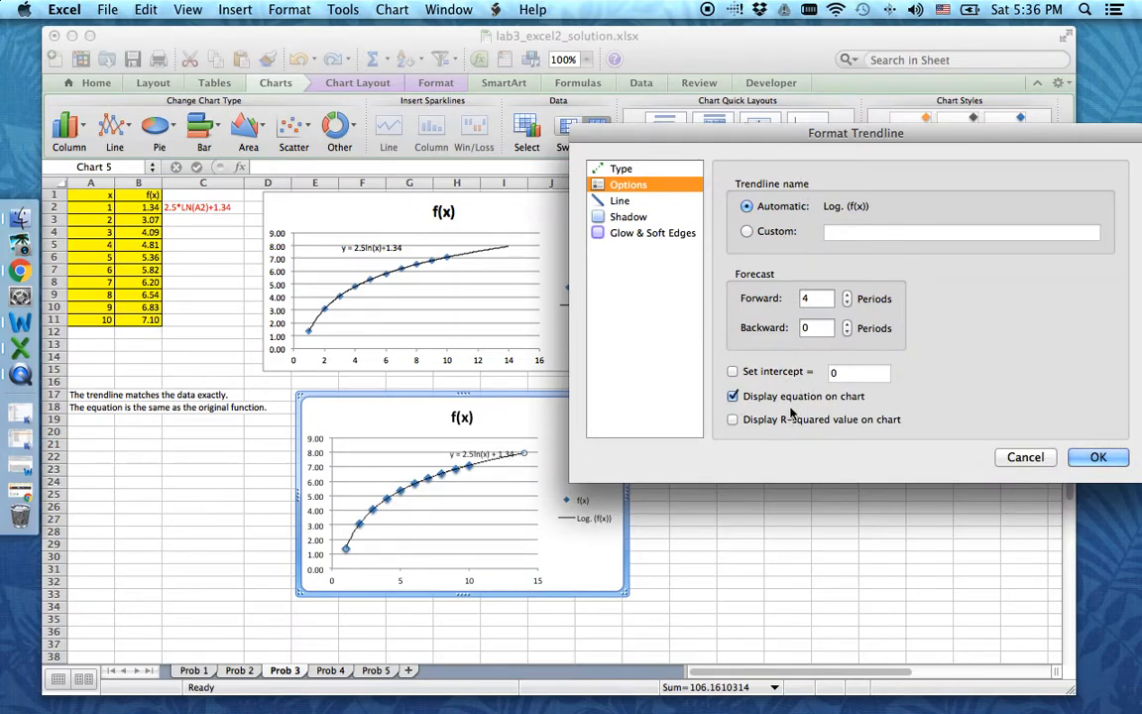
left_click(733, 421)
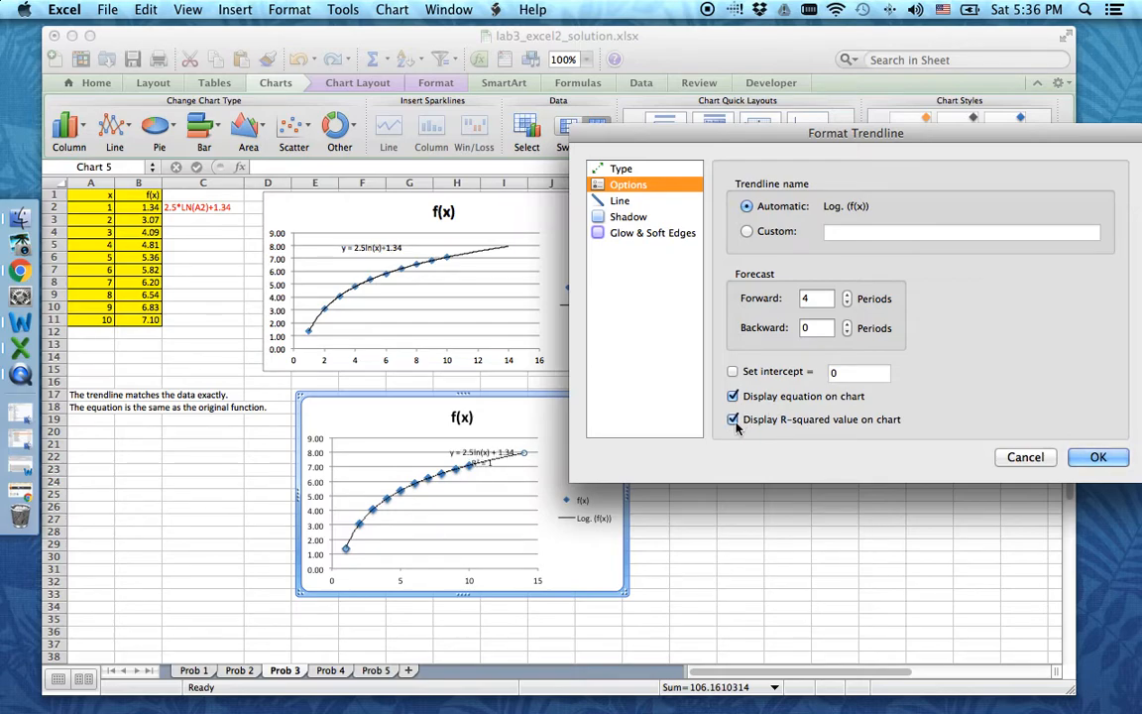
left_click(733, 420)
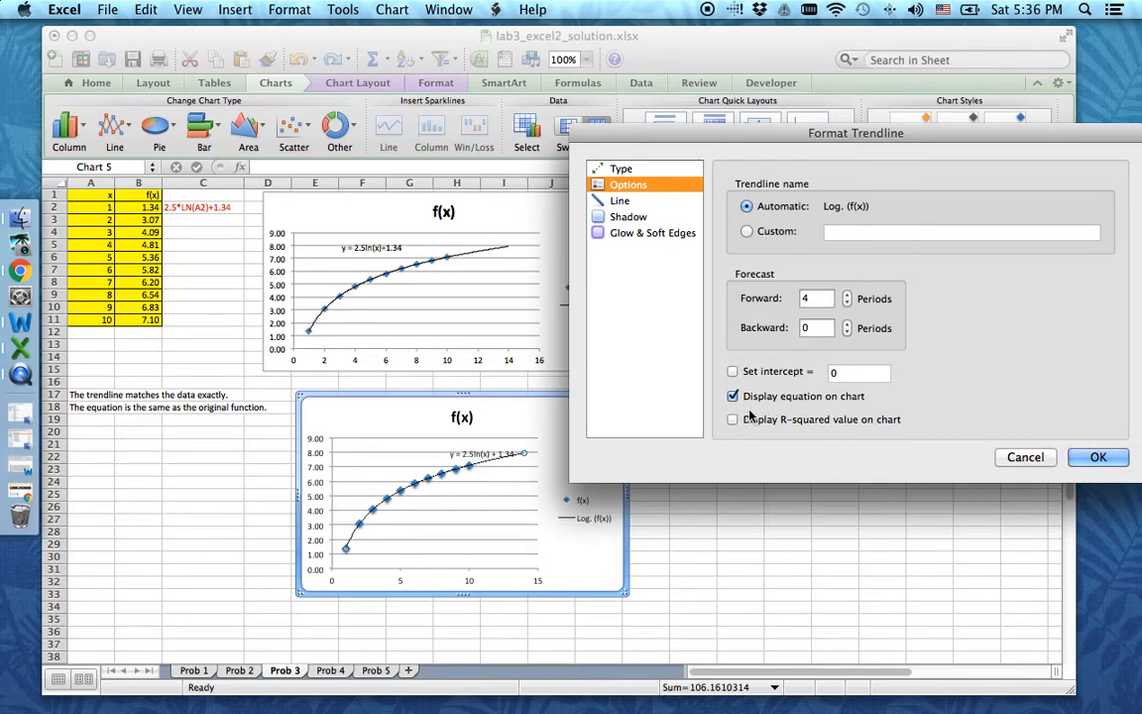
left_click(1095, 457)
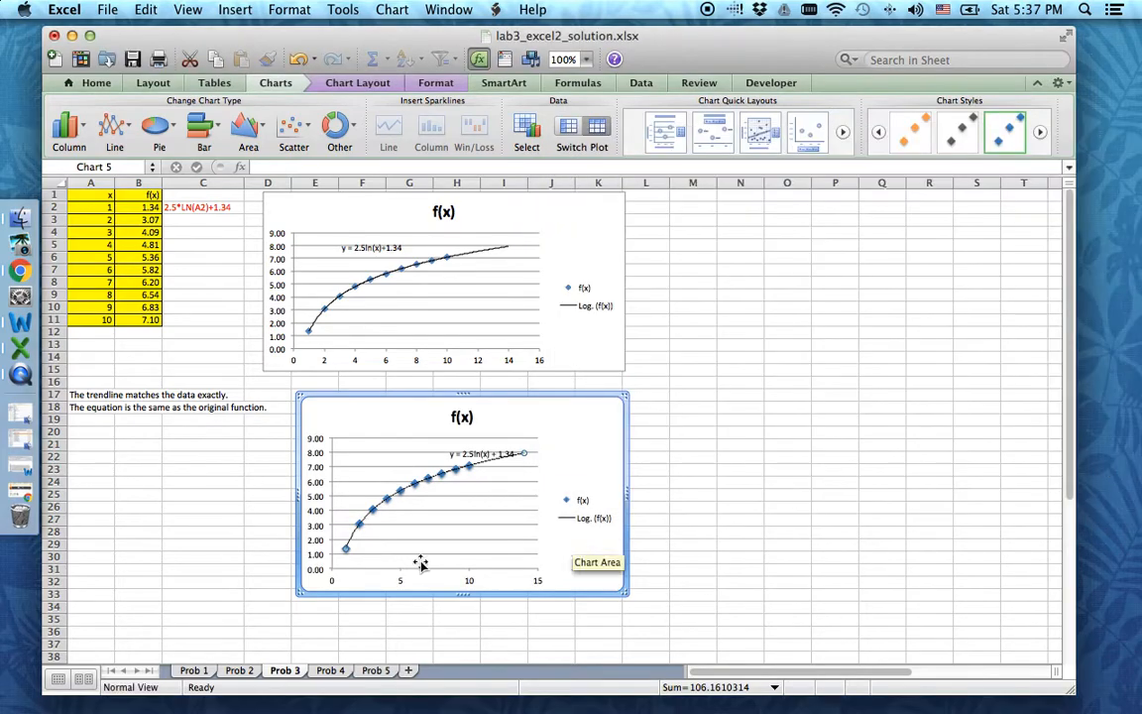
Step: Move the trendline equation label to clear space above the curve in the lower chart and deselect the chart
left_click(454, 458)
left_click_drag(454, 458, 411, 438)
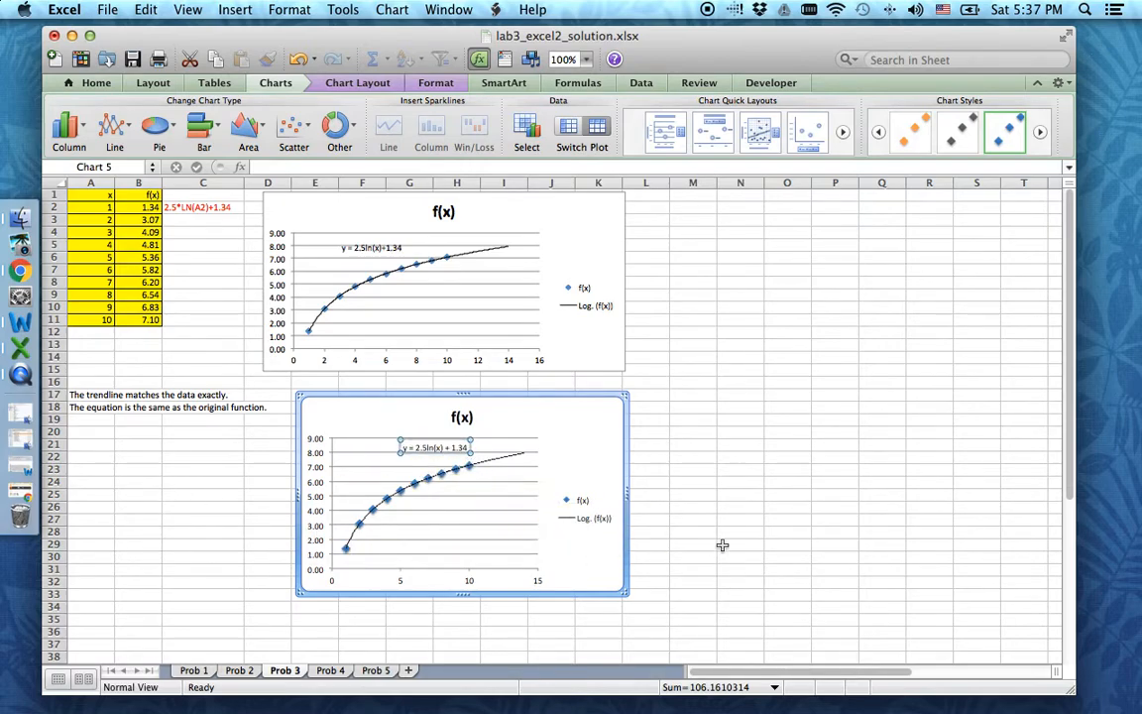
left_click(739, 507)
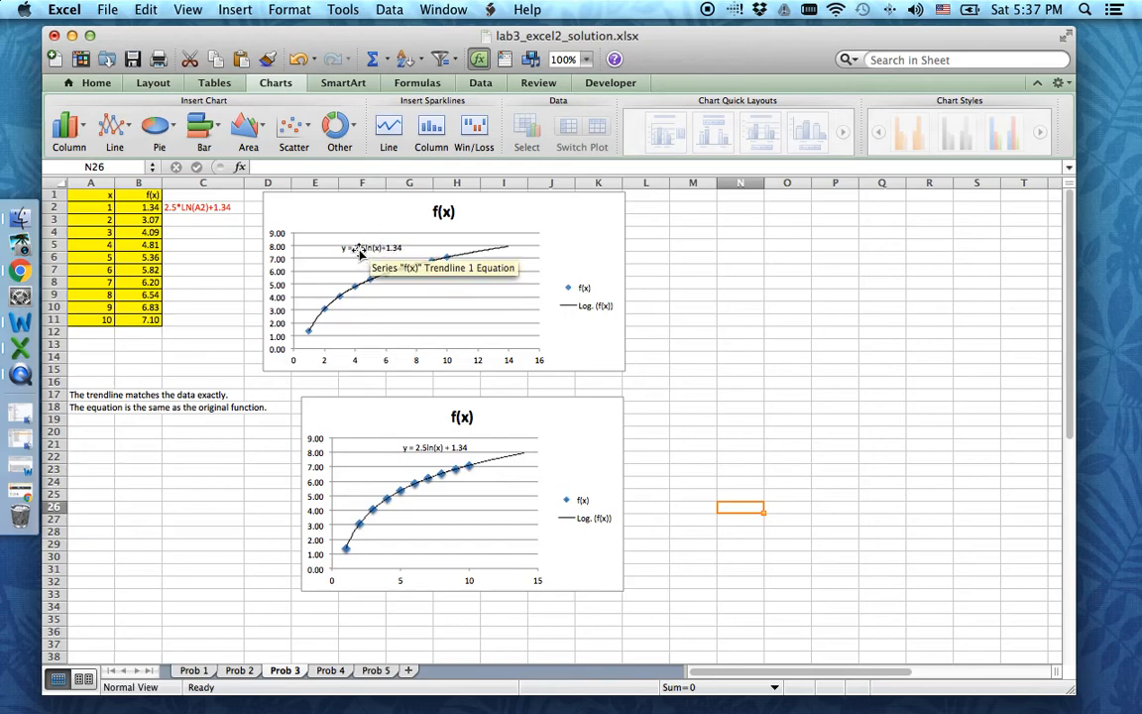
Step: Delete the practice f(x) chart below the original one and set the sheet zoom to 125%
left_click_drag(580, 422, 975, 577)
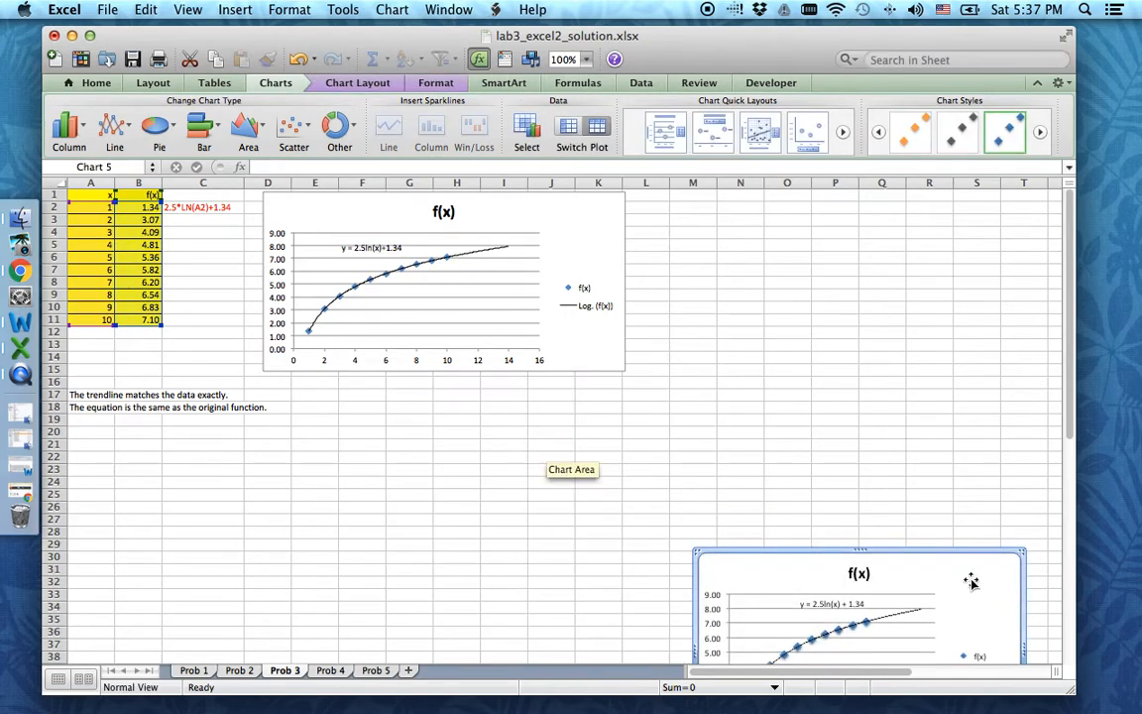
key("Delete")
left_click(420, 458)
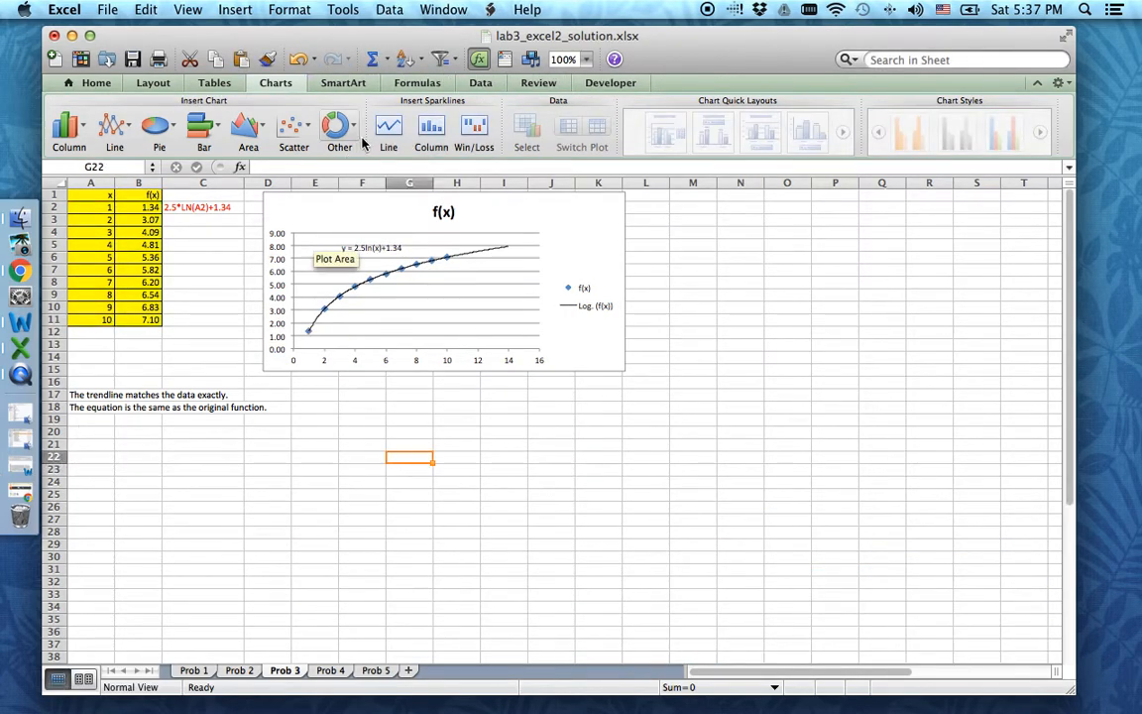
left_click(585, 59)
left_click(580, 109)
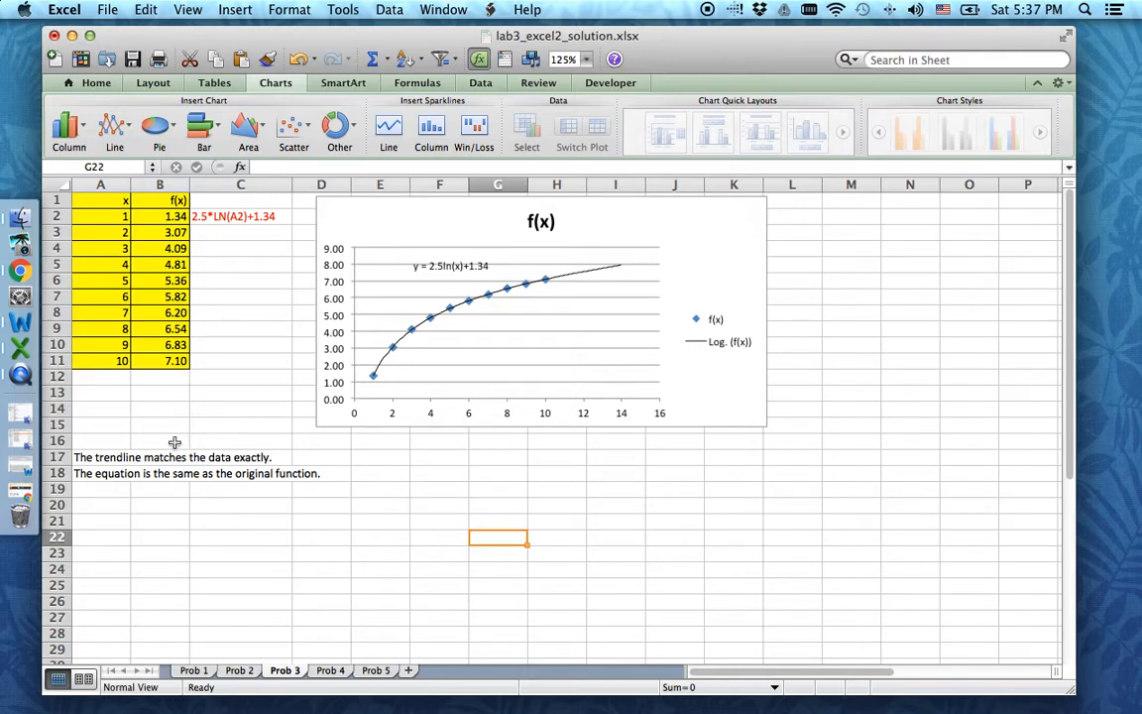
Step: Open the Prob 4 sheet and set its zoom to 100%
left_click(328, 671)
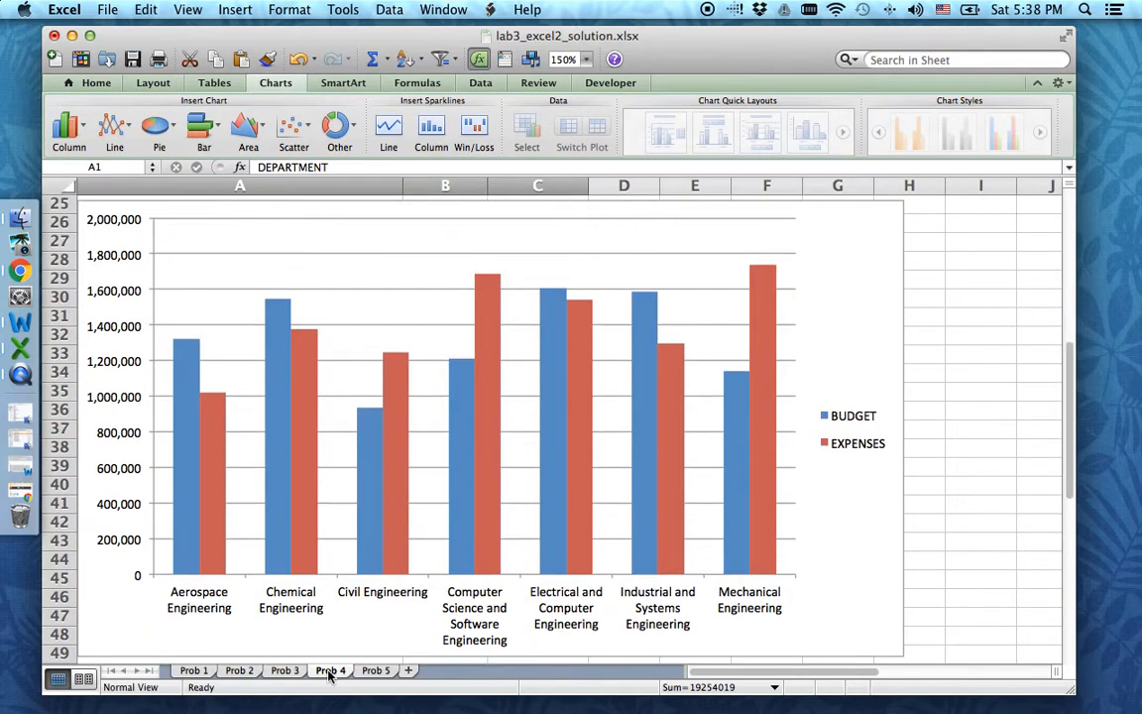
scroll(496, 396, "up", 3)
left_click(587, 63)
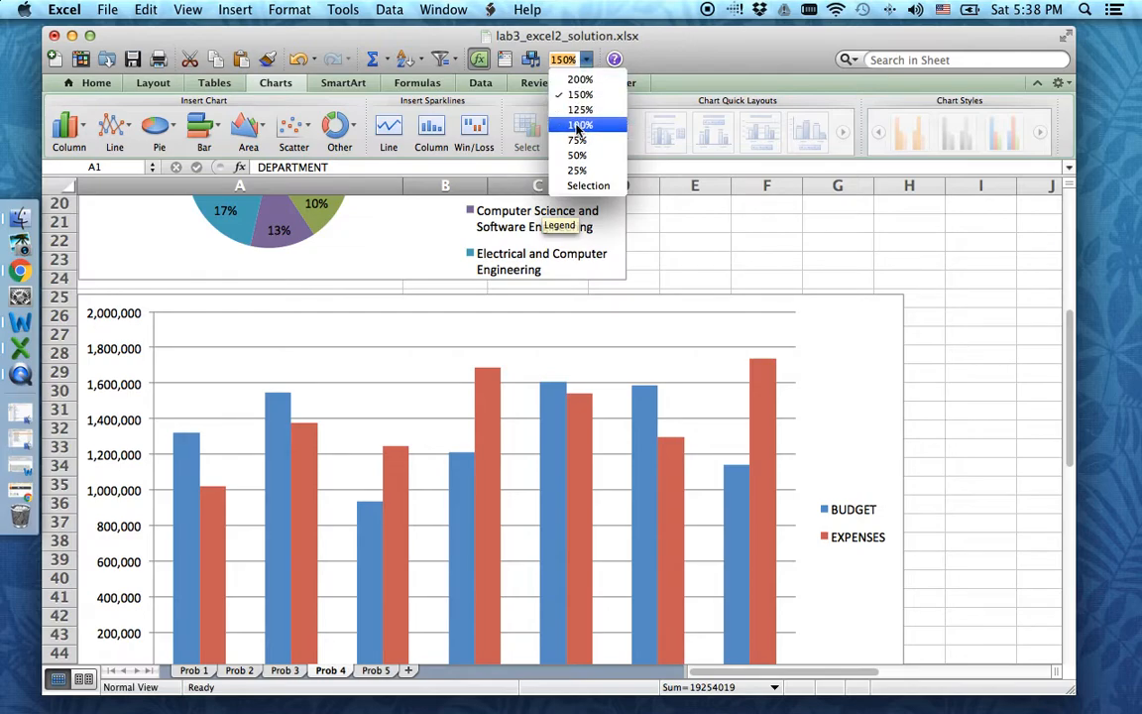
left_click(560, 120)
Step: Examine the department budget and expenses table, the DEPARTMENT BUDGET pie chart and the budget-versus-expenses column chart
scroll(542, 401, "down", 4)
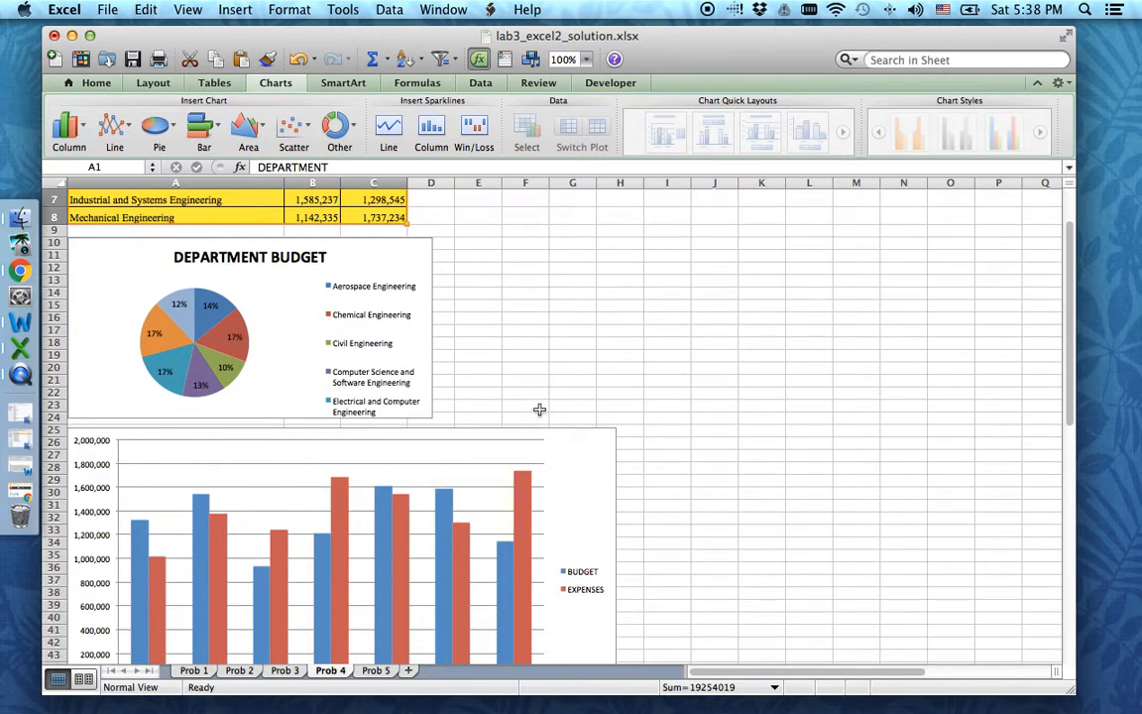
scroll(539, 409, "up", 3)
mouse_move(215, 448)
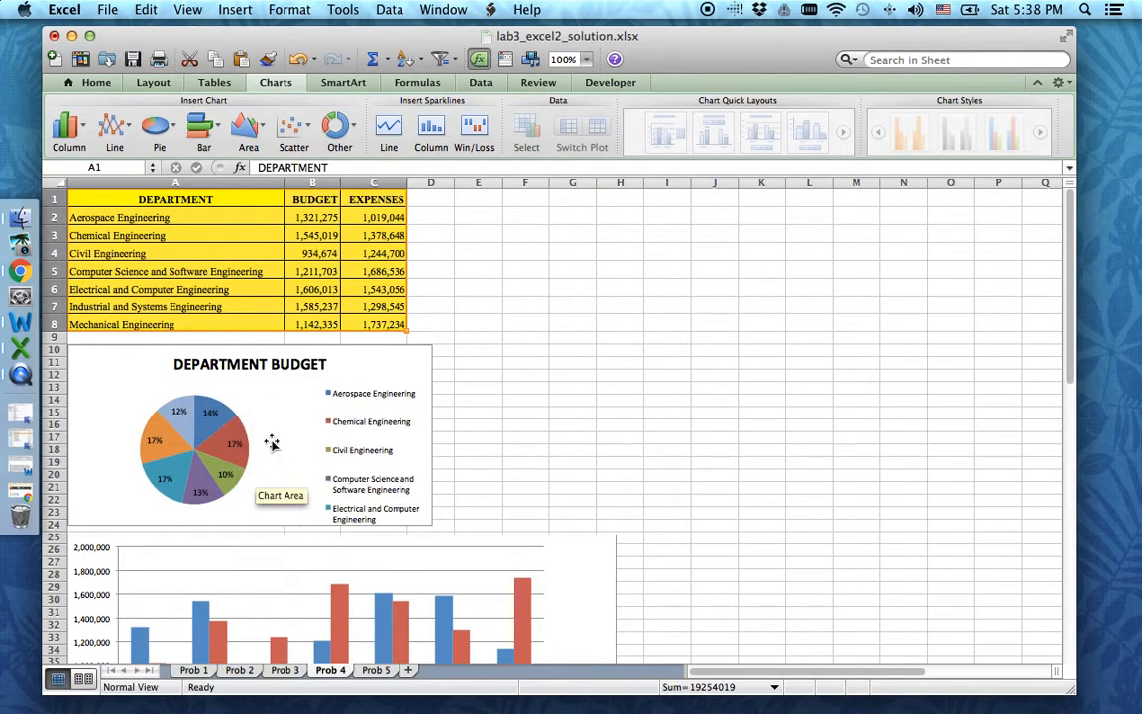
scroll(281, 443, "down", 5)
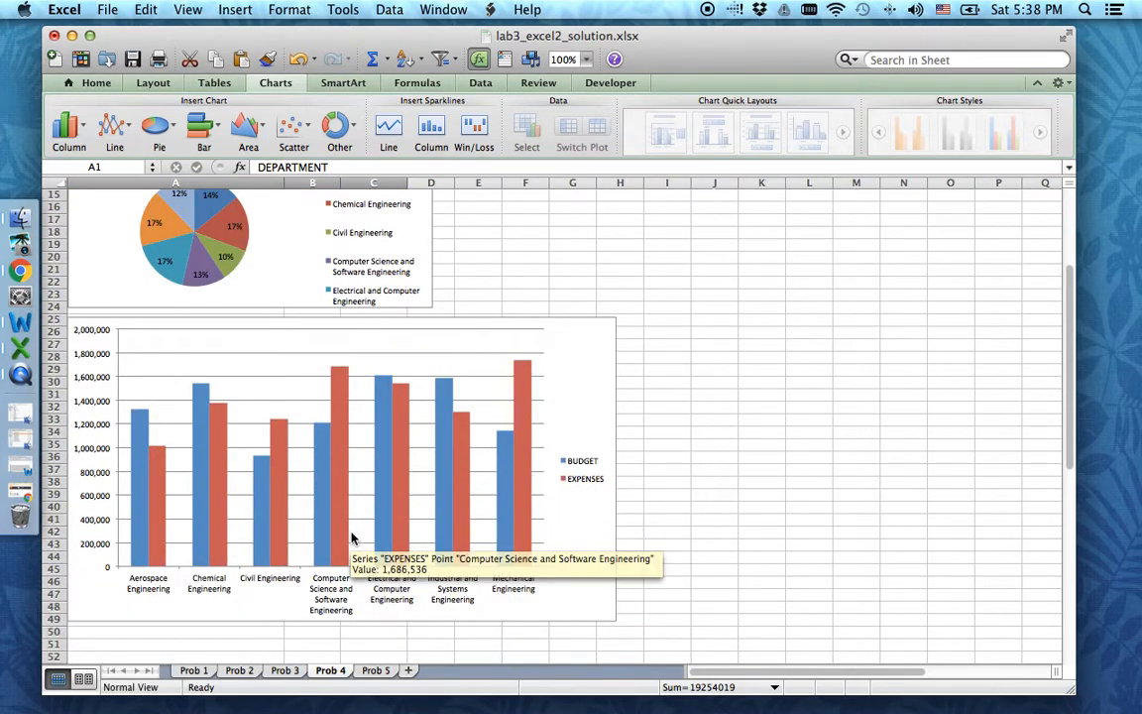
scroll(359, 513, "up", 5)
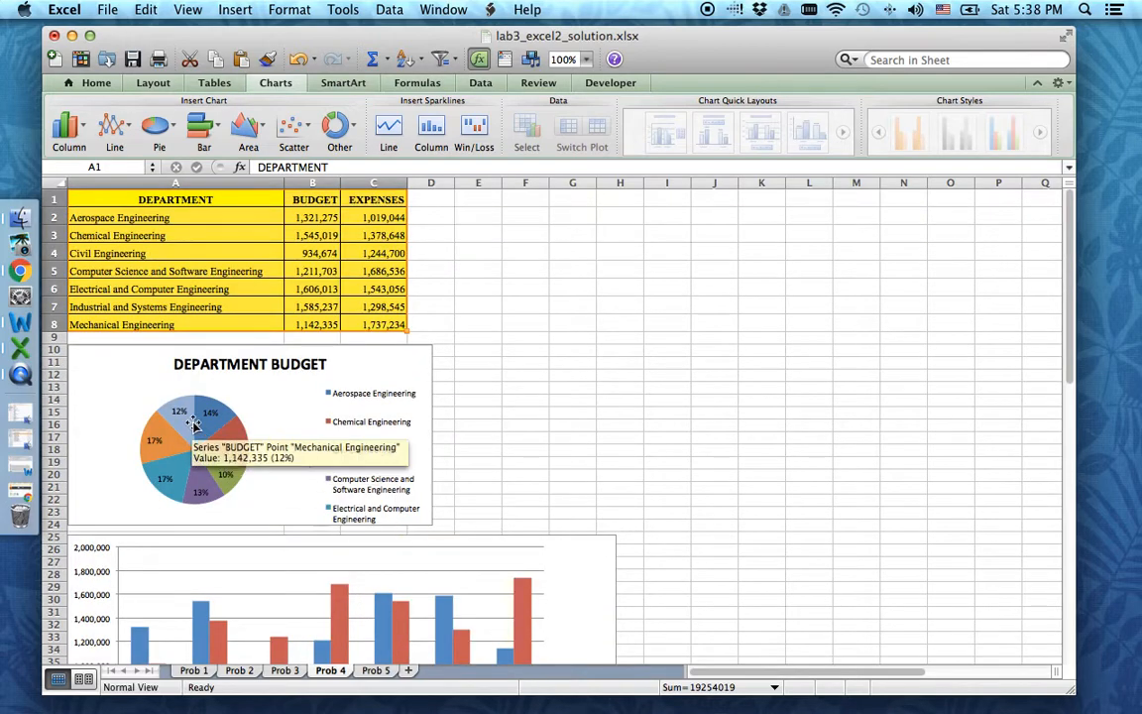
left_click(557, 310)
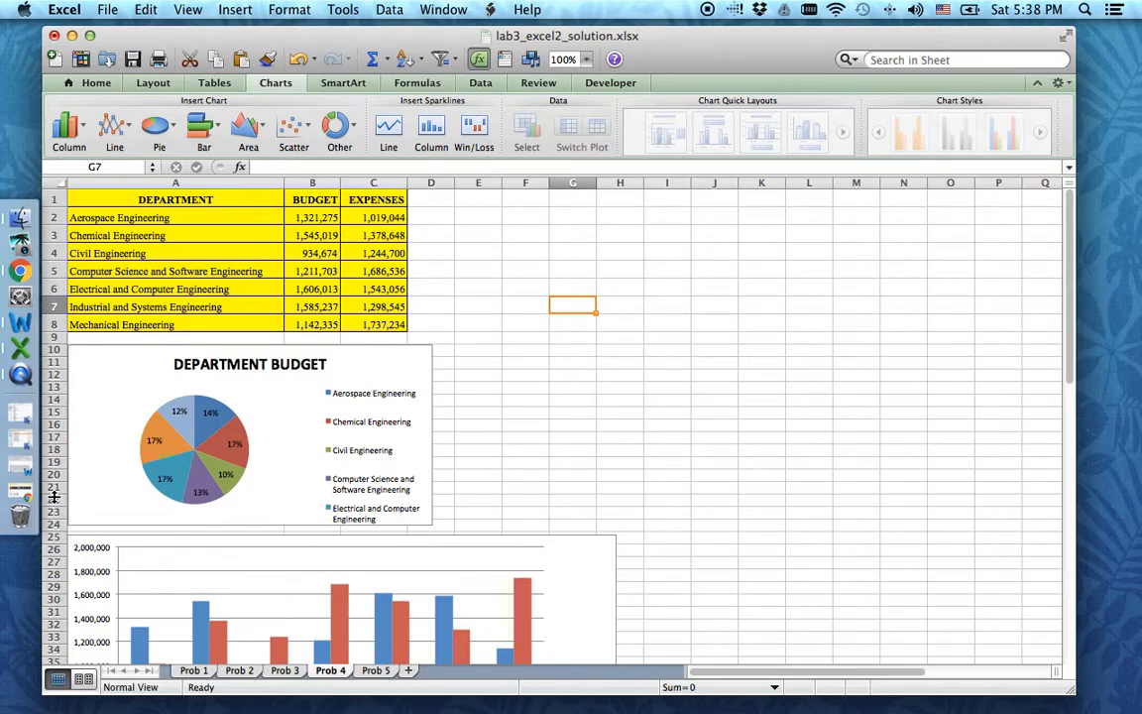
Step: Switch to Chrome and look over the image search results for "bad pie charts"
left_click(21, 438)
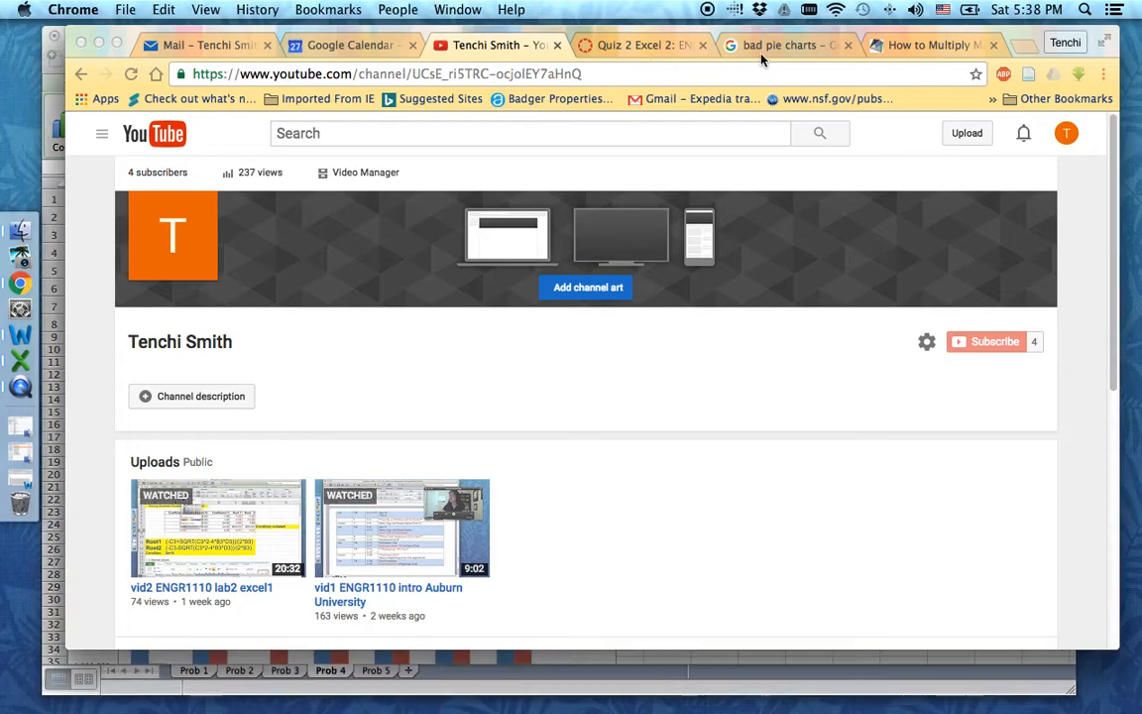
left_click(763, 52)
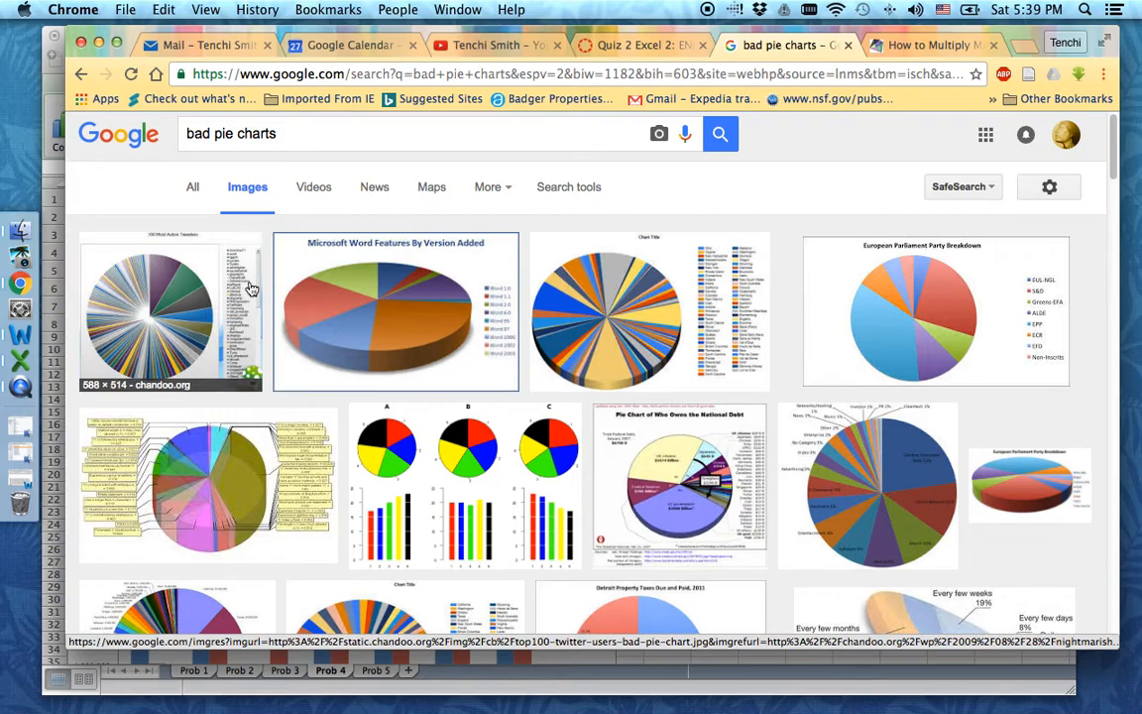
scroll(914, 342, "down", 1)
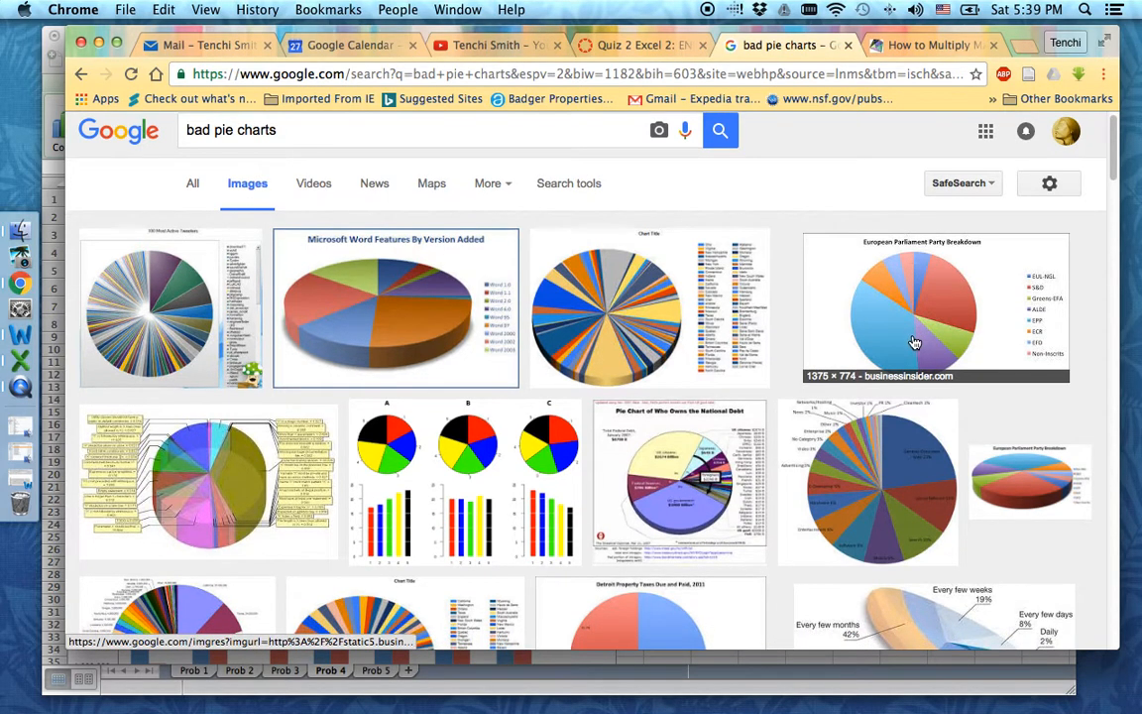
scroll(335, 415, "up", 1)
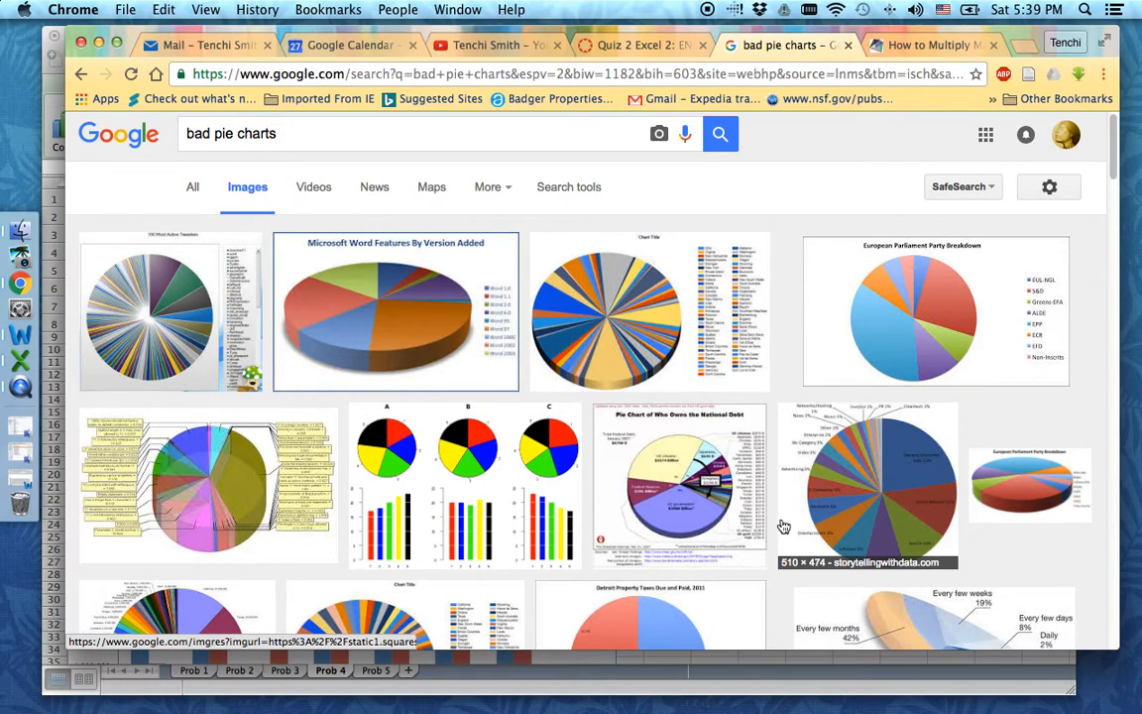
Step: Preview the many-sliced pie chart from storytellingwithdata.com, and return to the Excel workbook
left_click(784, 450)
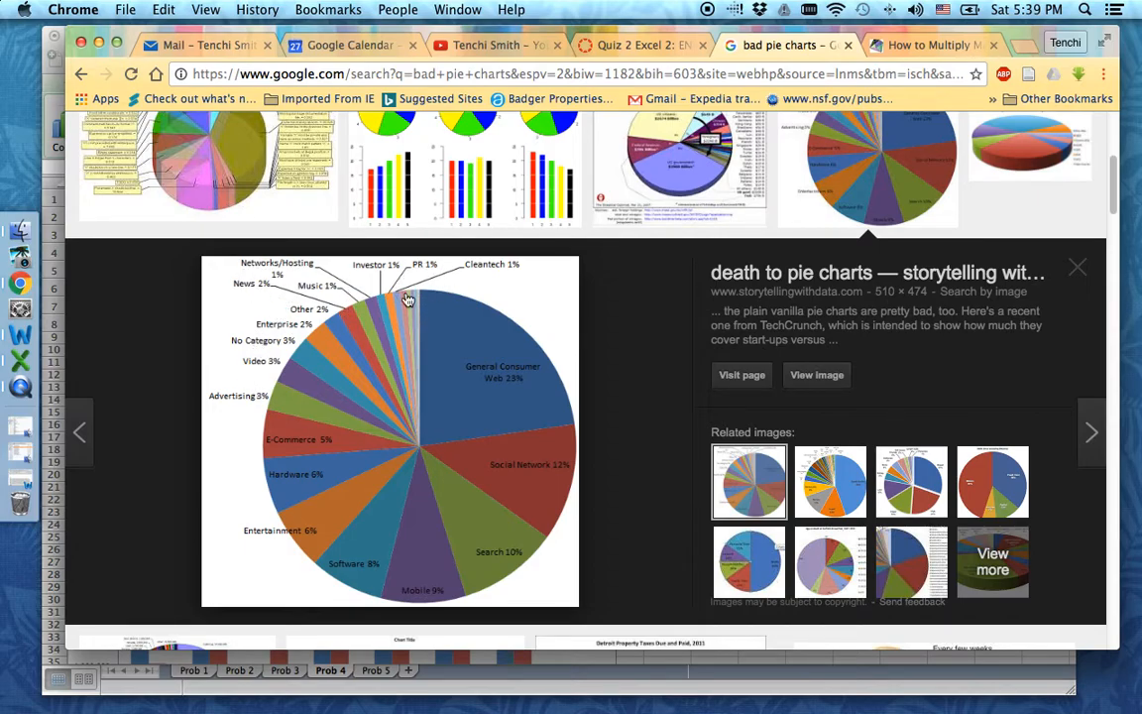
left_click(99, 44)
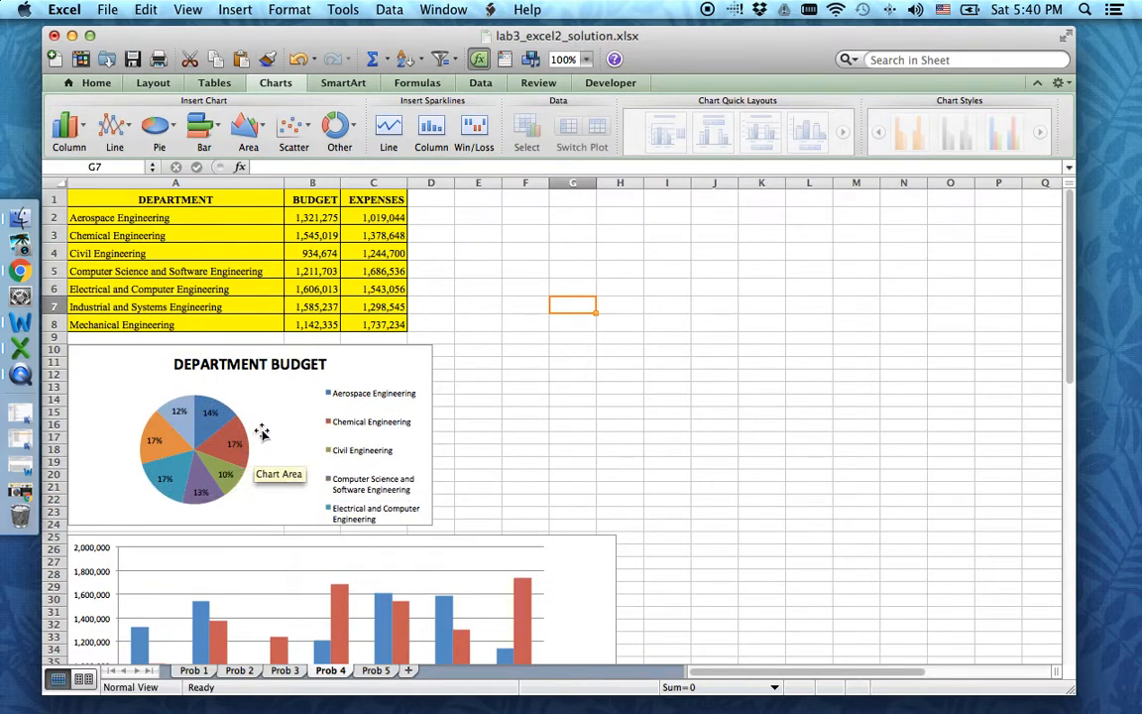
Step: Compare the budget-versus-expenses column chart with the DEPARTMENT BUDGET pie chart on the Prob 4 sheet
scroll(263, 432, "down", 5)
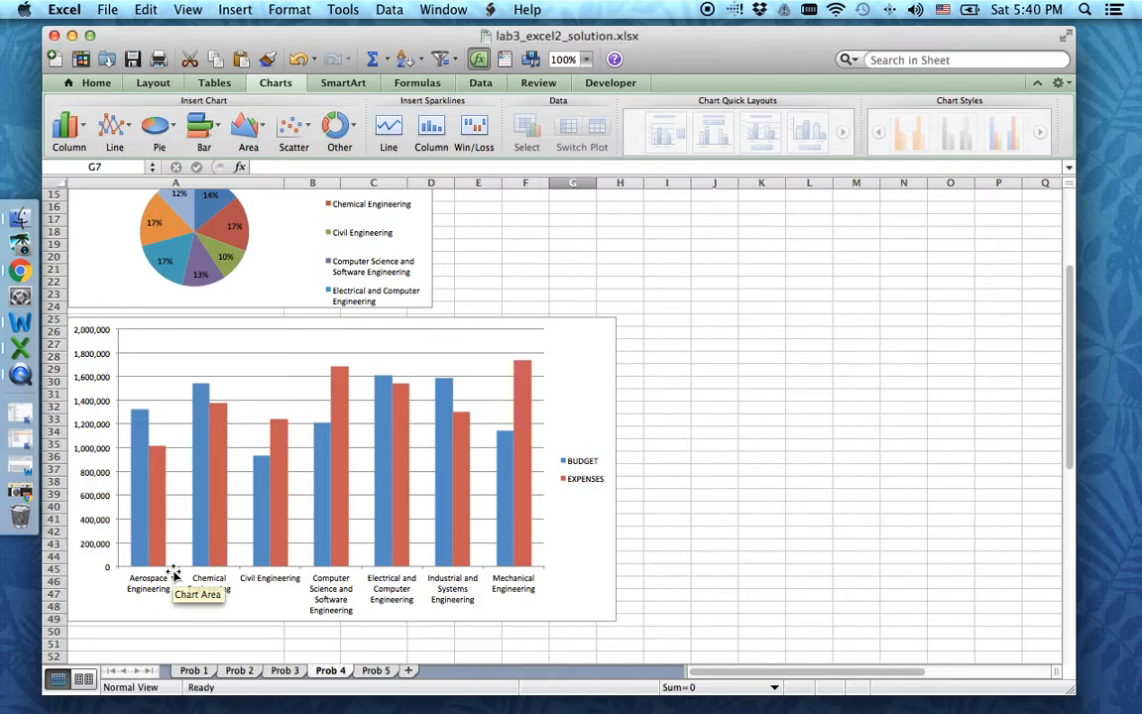
scroll(252, 383, "up", 3)
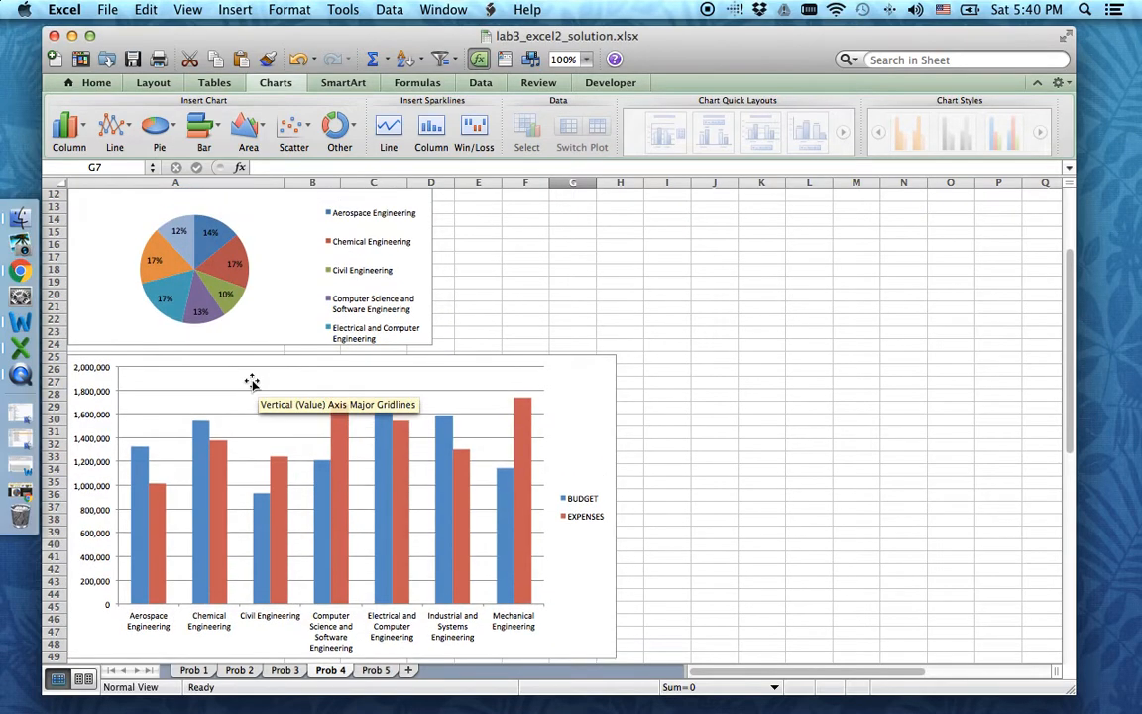
scroll(252, 383, "up", 1)
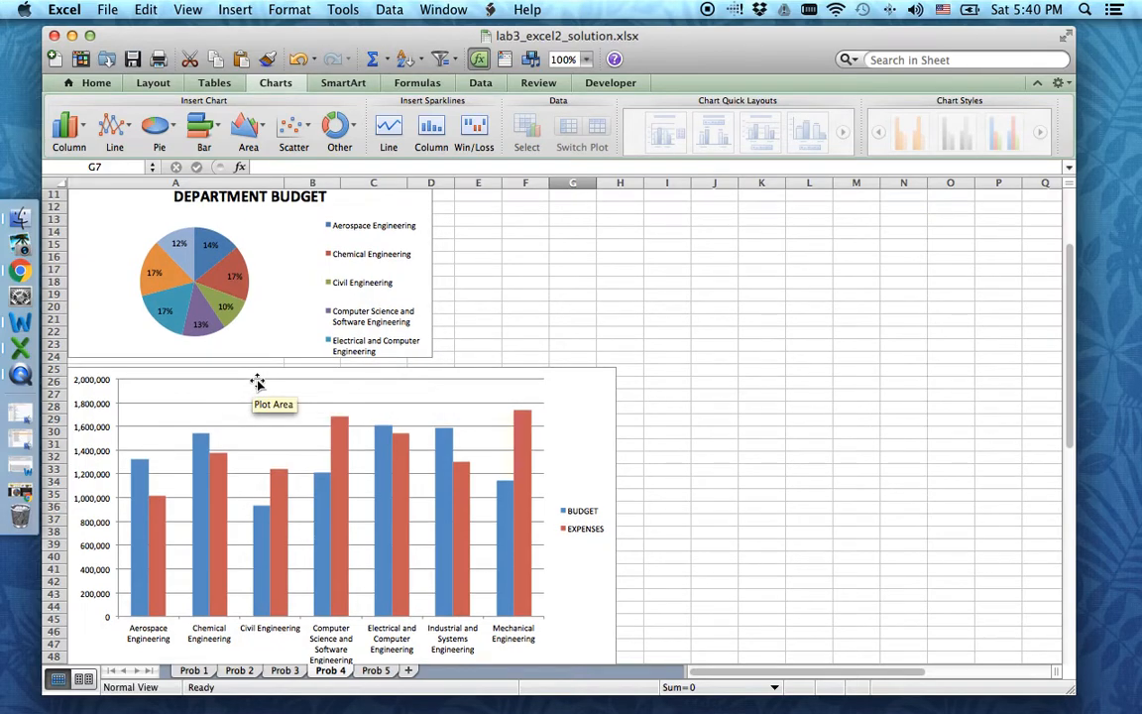
scroll(166, 255, "up", 2)
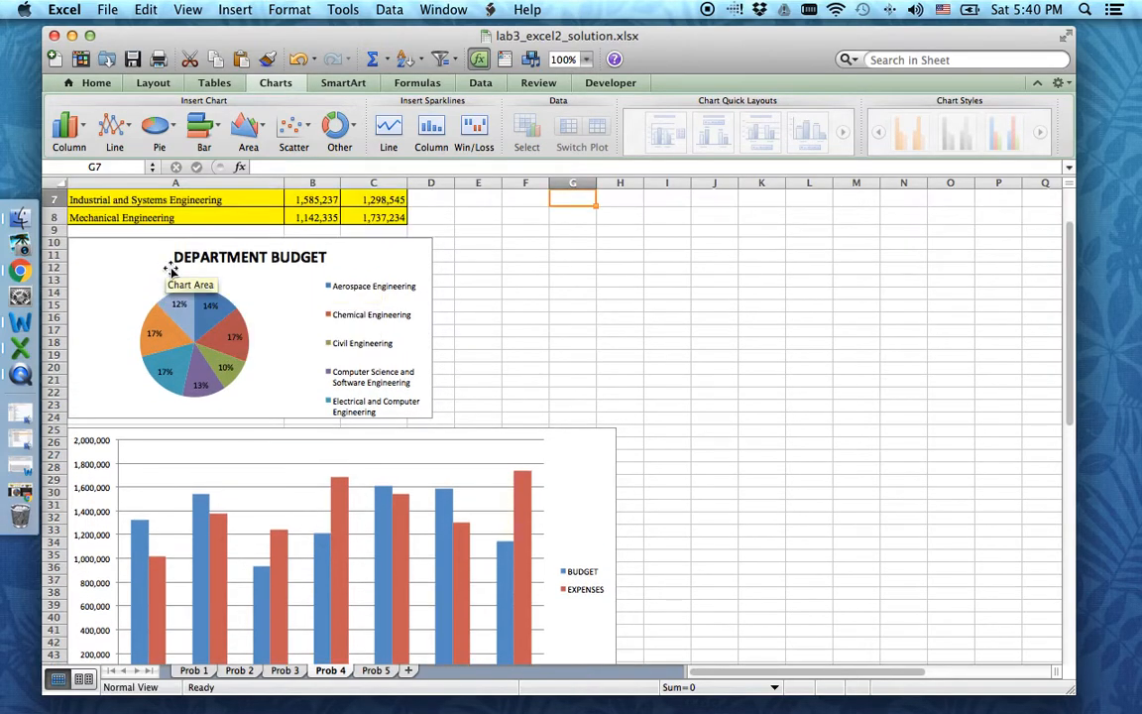
mouse_move(225, 349)
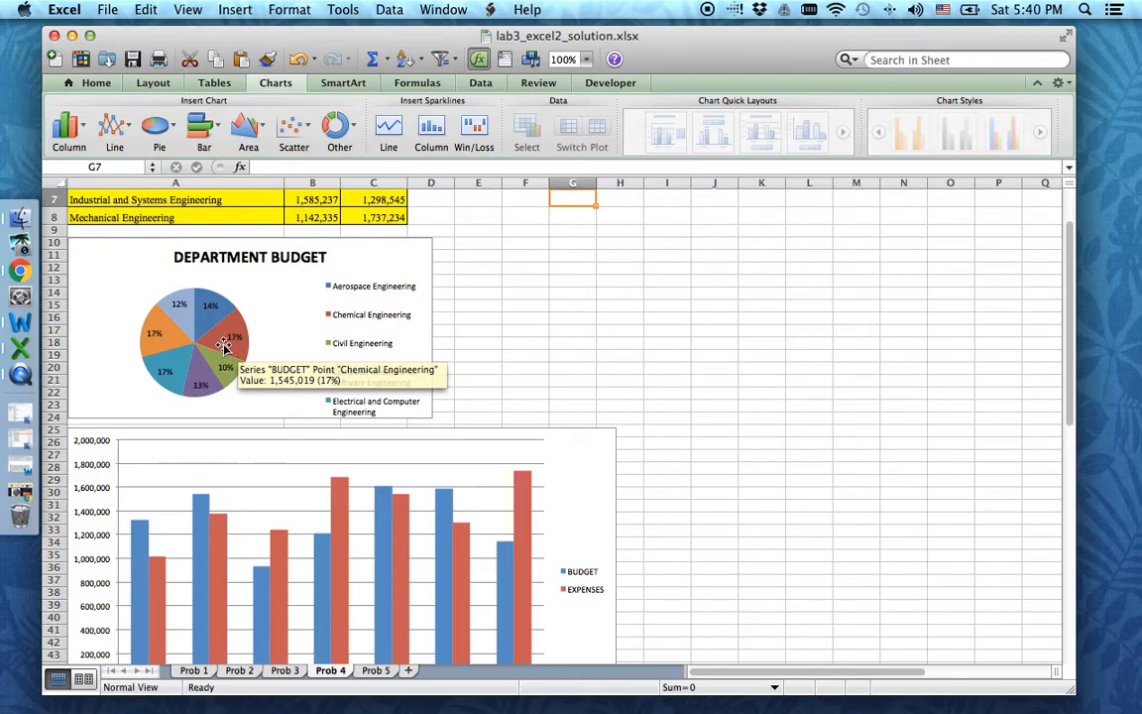
scroll(225, 349, "up", 3)
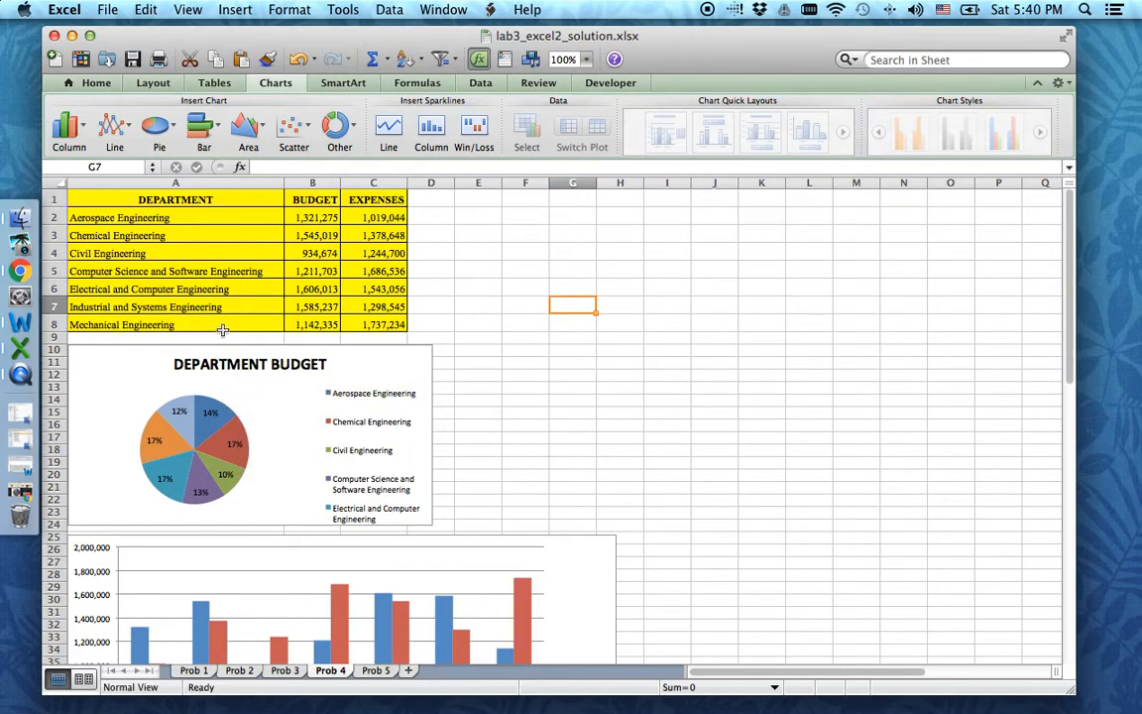
Step: Insert a 2-D pie chart from the department and budget data in A1:B8, and place it beside the existing pie chart
left_click_drag(157, 202, 287, 312)
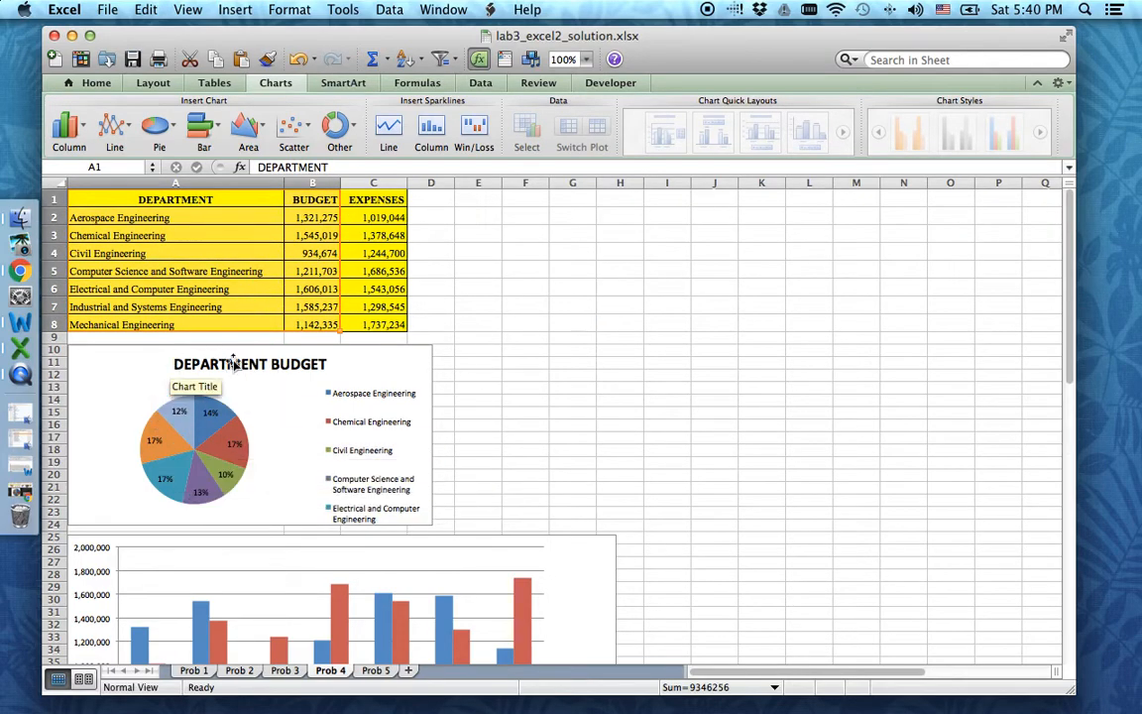
mouse_move(181, 425)
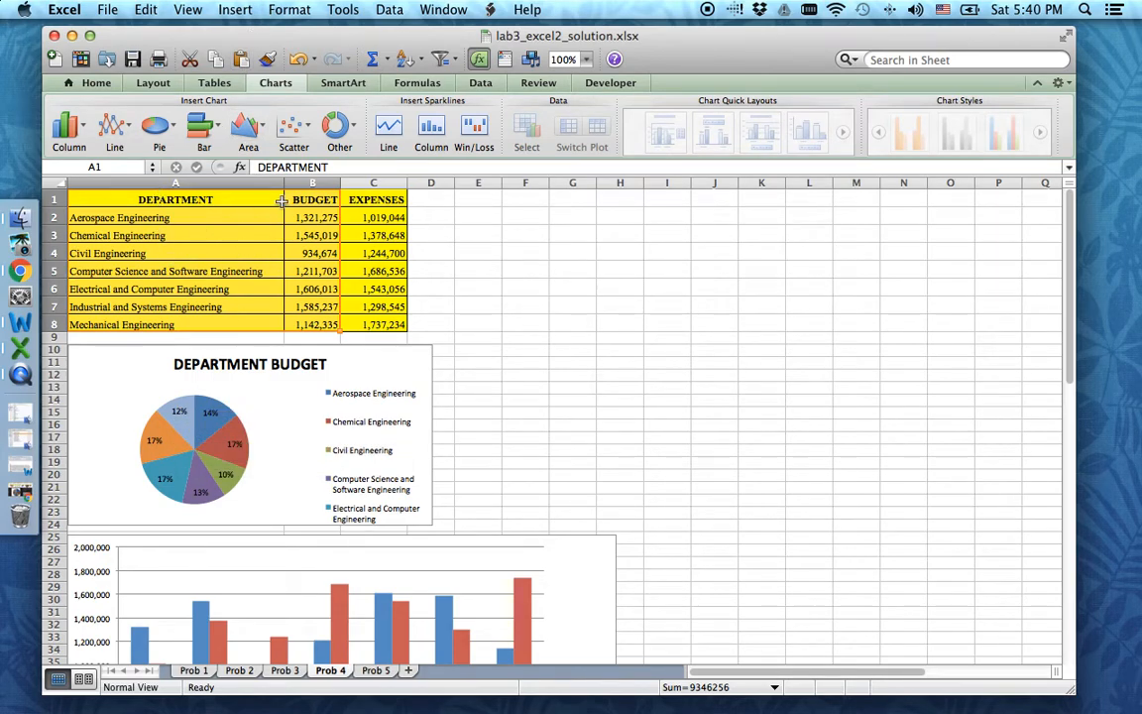
left_click(169, 140)
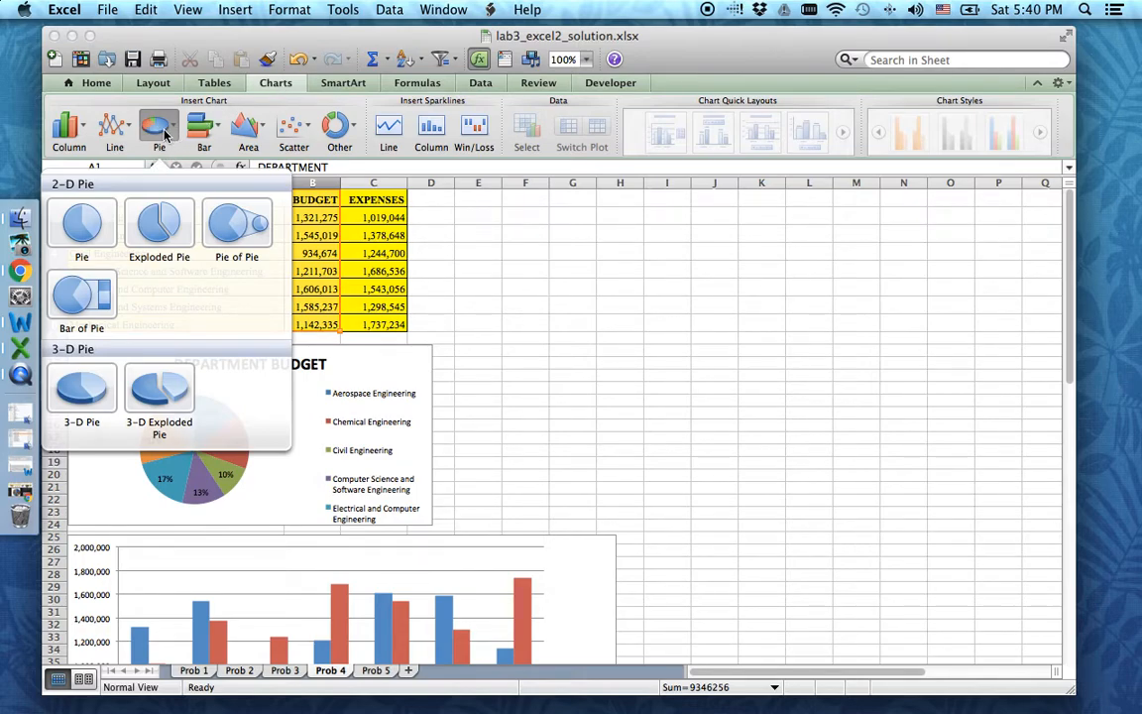
left_click(81, 224)
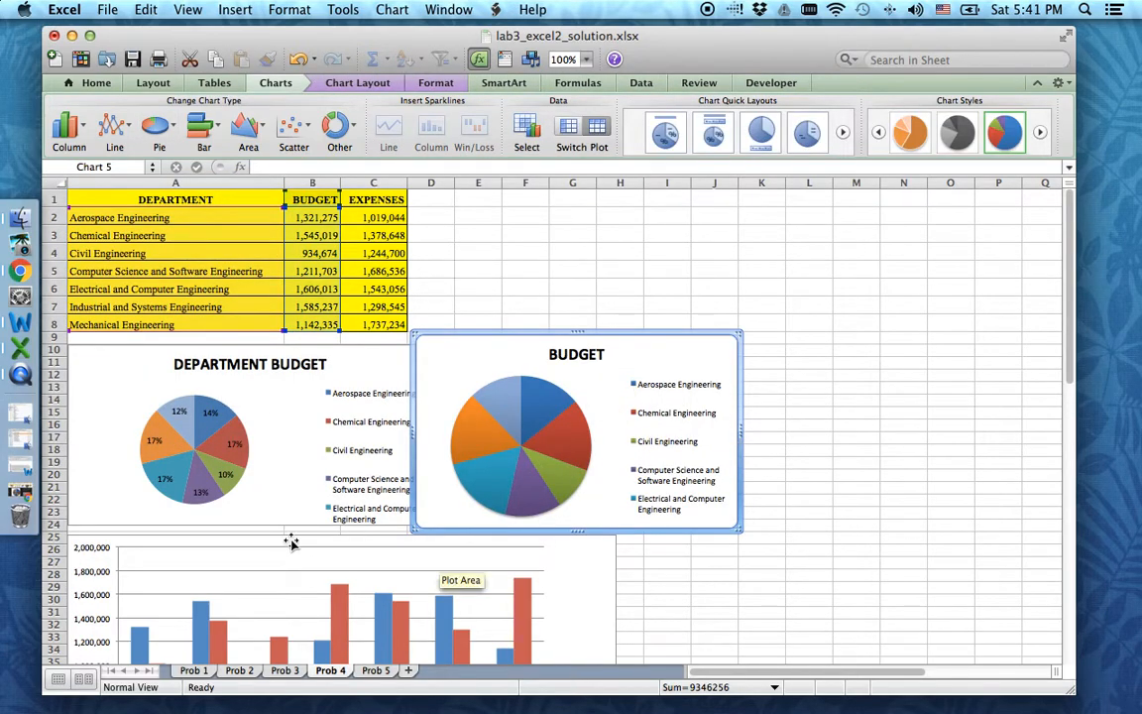
left_click_drag(482, 333, 673, 342)
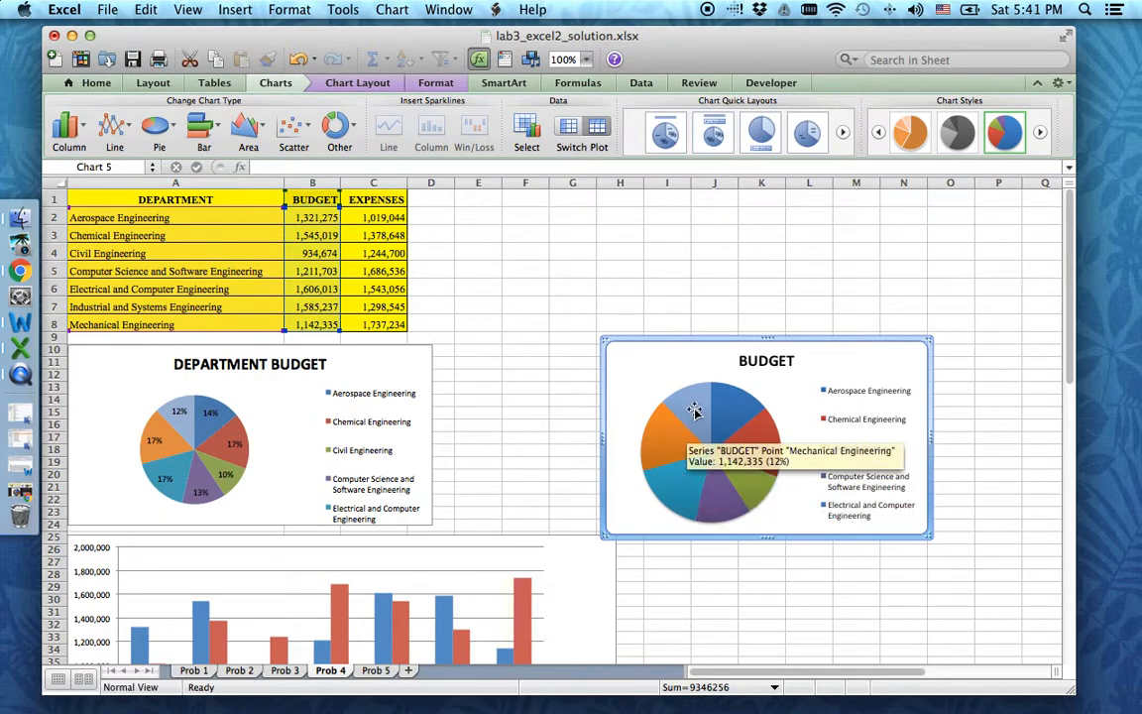
Step: Add data labels to the new BUDGET pie chart that show the percentage instead of the value
right_click(694, 414)
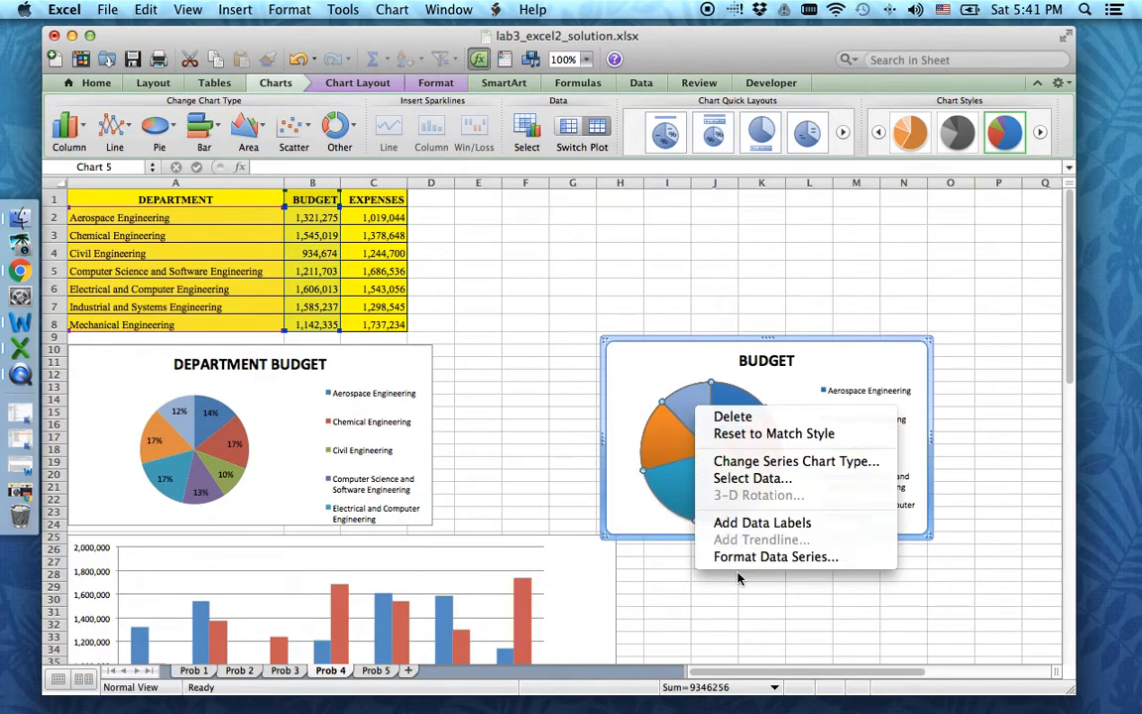
left_click(758, 522)
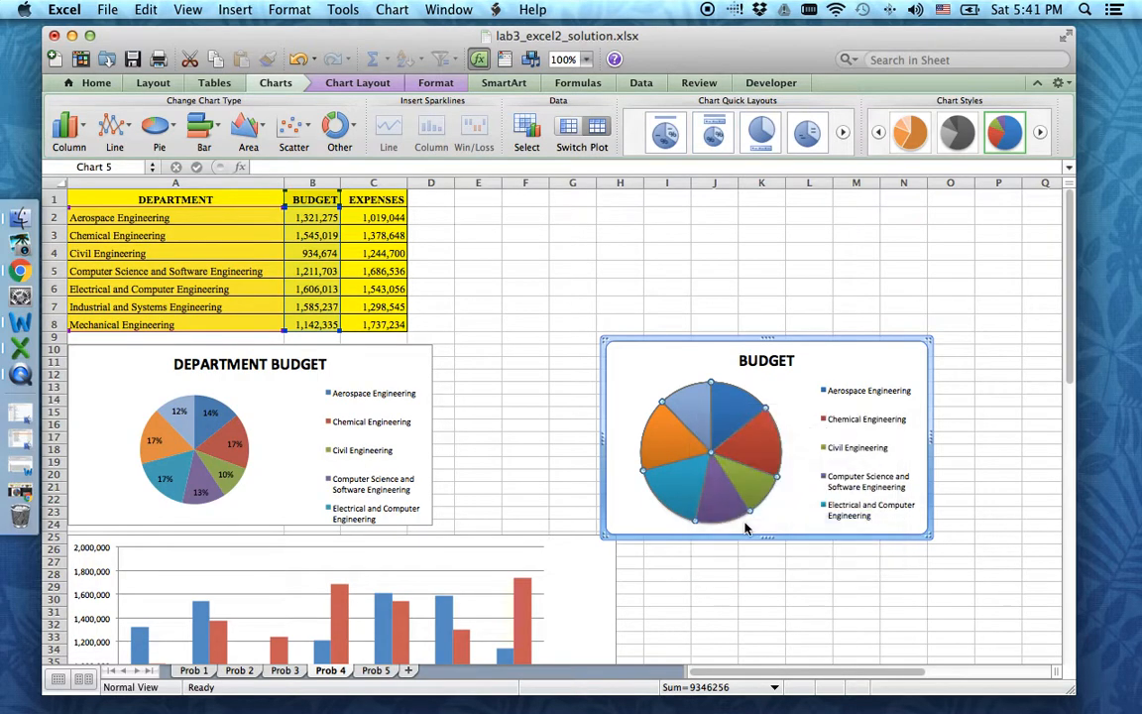
right_click(675, 449)
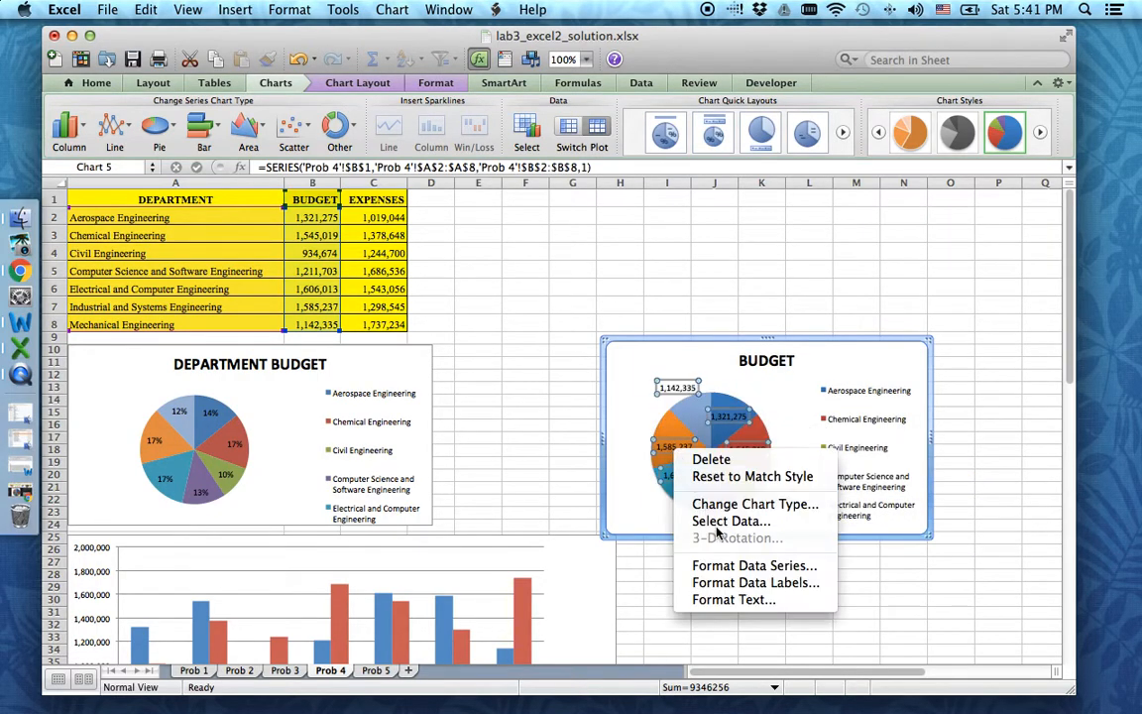
left_click(729, 582)
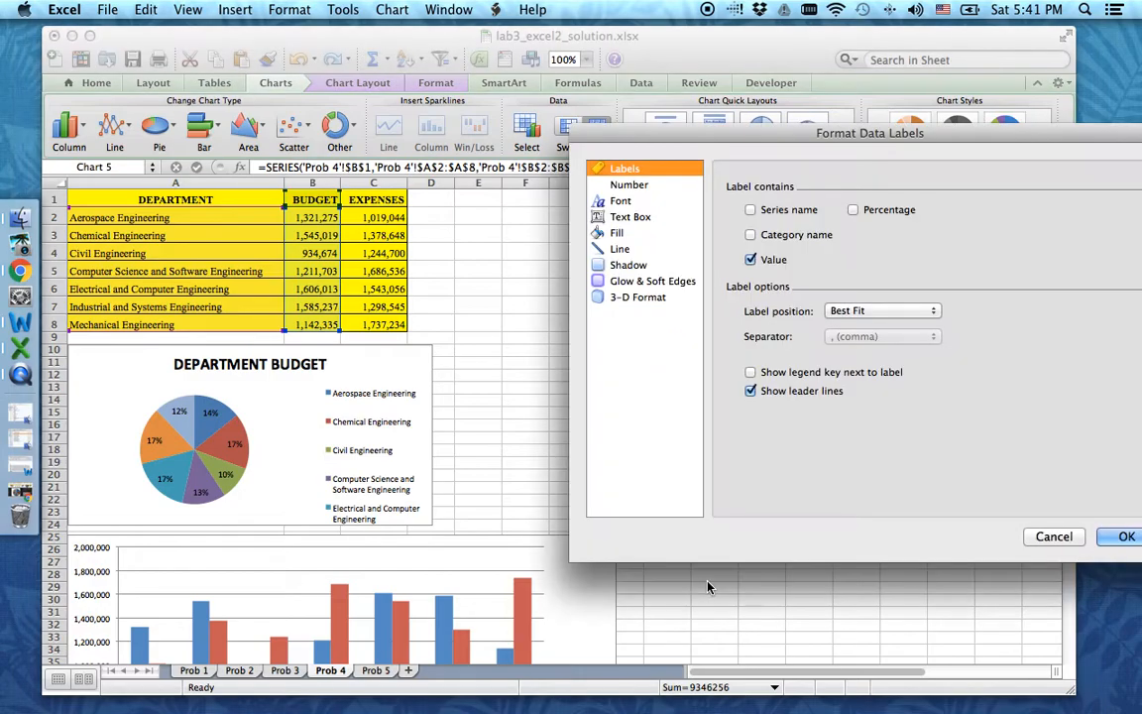
left_click_drag(848, 176, 340, 167)
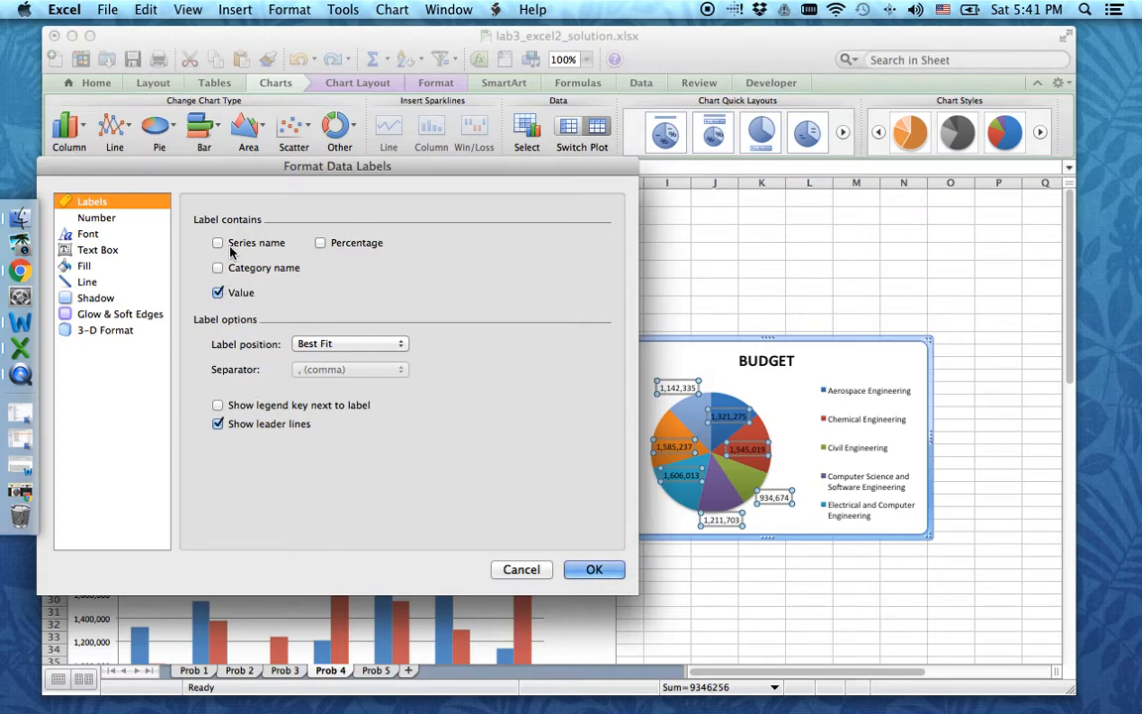
left_click(320, 243)
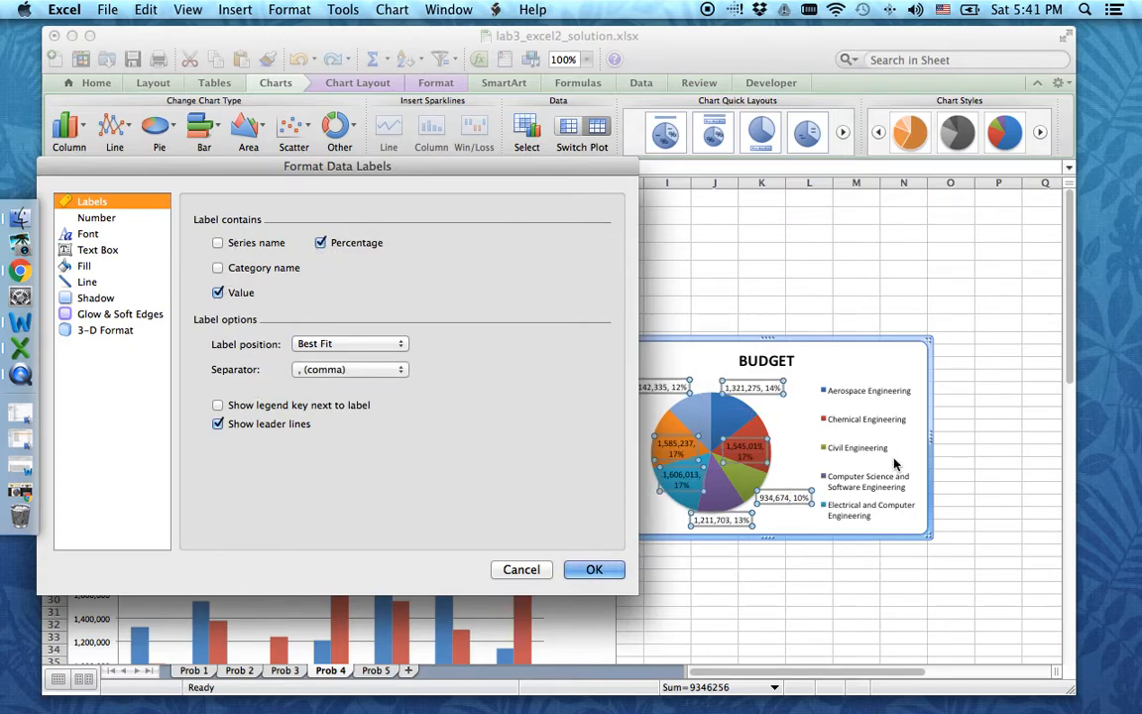
left_click(218, 294)
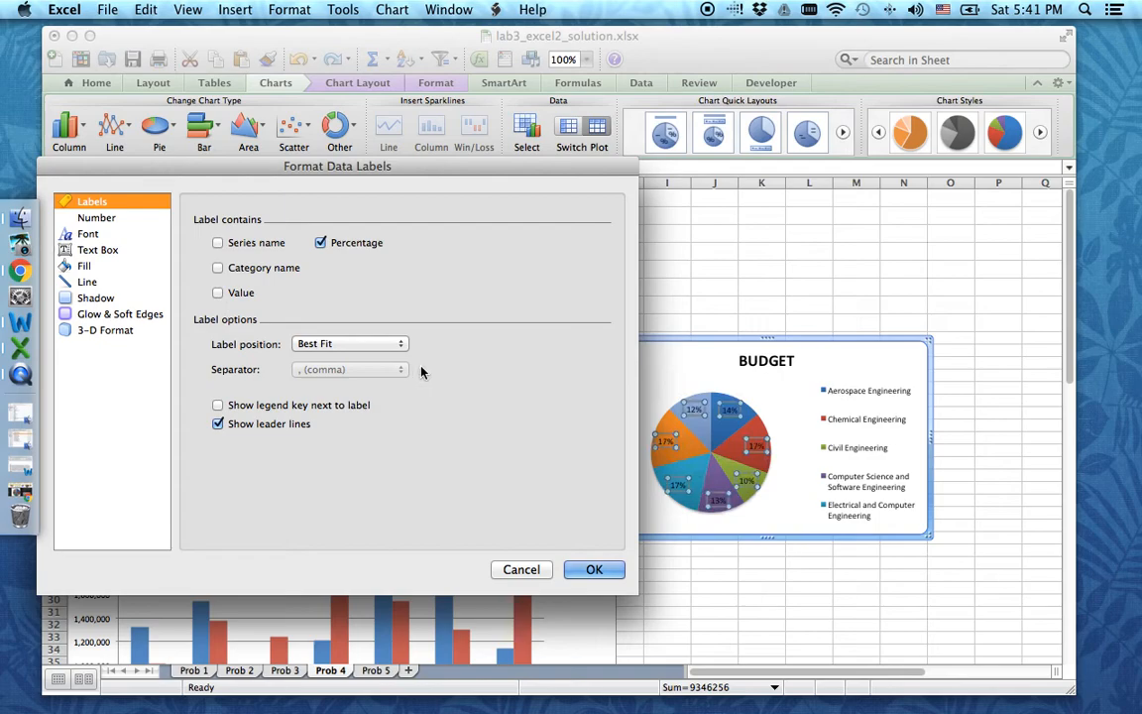
Step: Try the Outside End label position on the new pie chart, and apply Inside End to its percentage labels
left_click(317, 346)
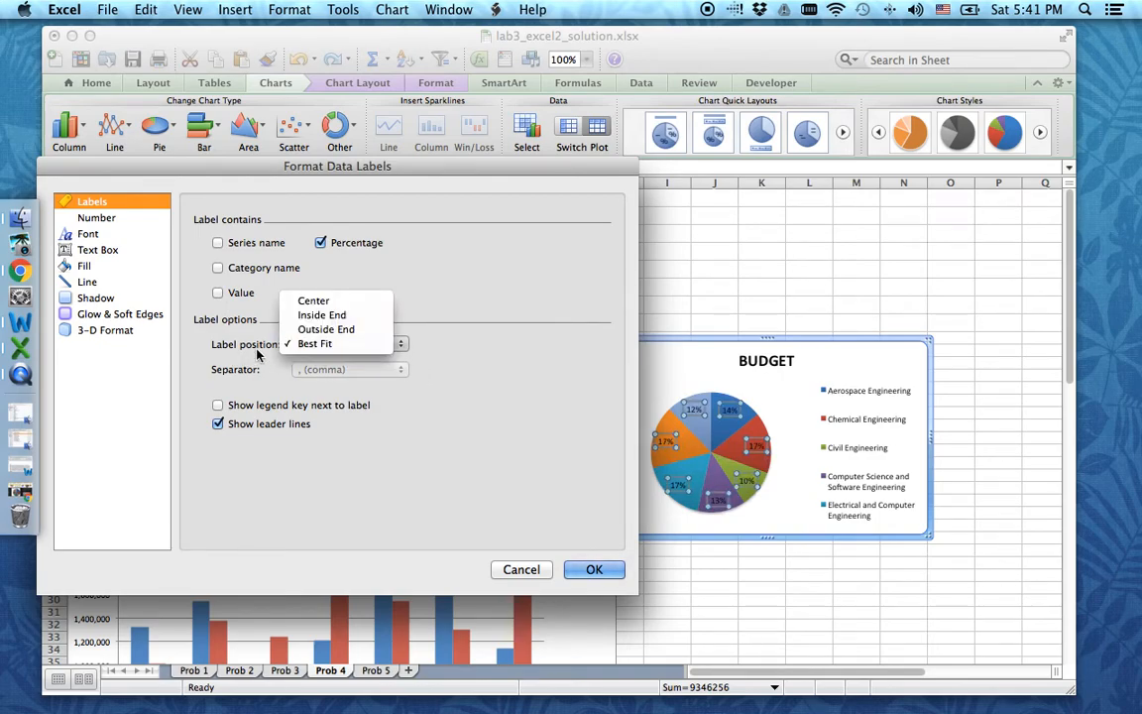
left_click(306, 316)
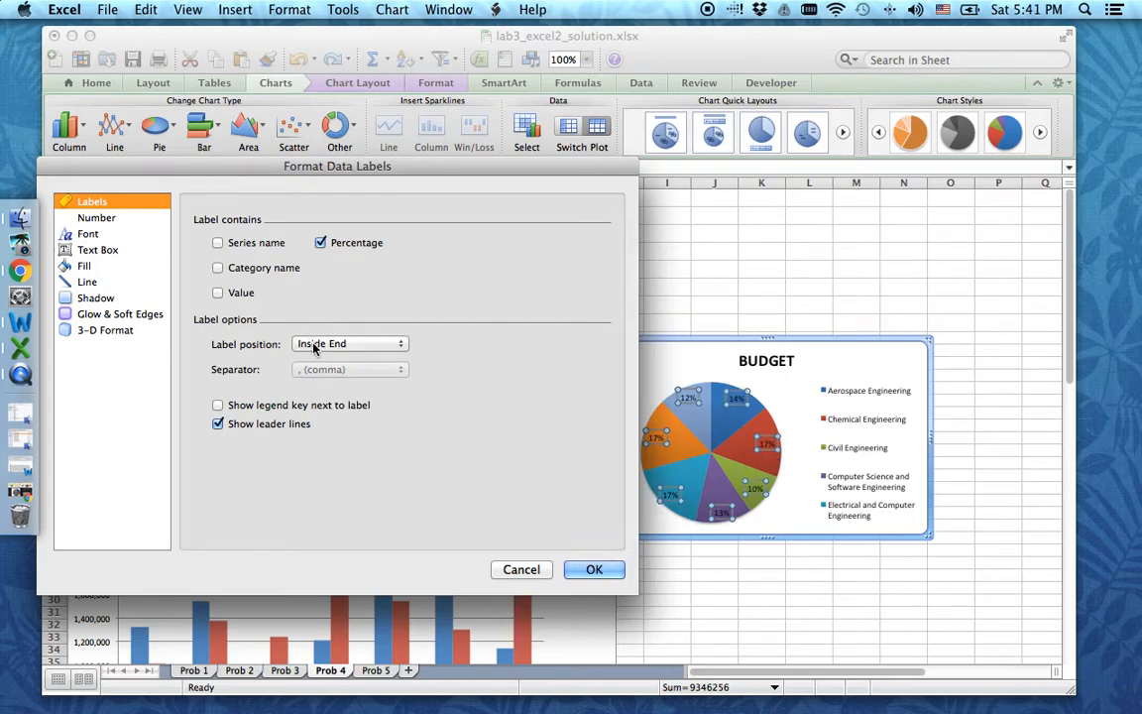
left_click(300, 343)
left_click(319, 361)
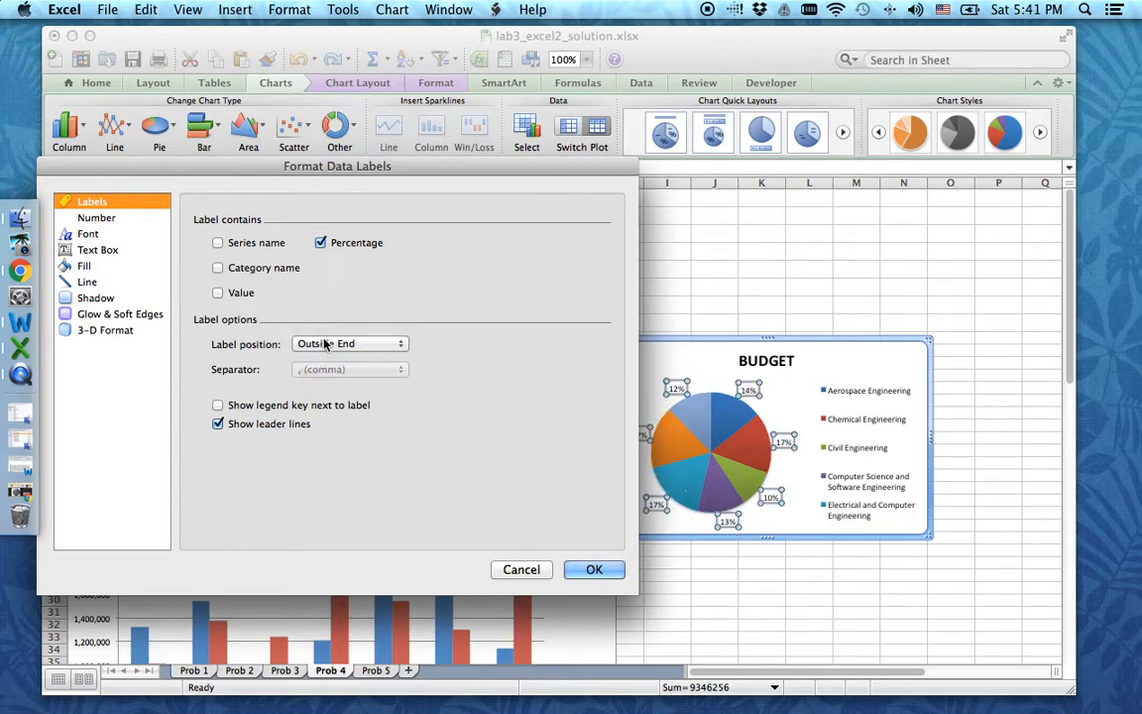
left_click(324, 344)
left_click(315, 327)
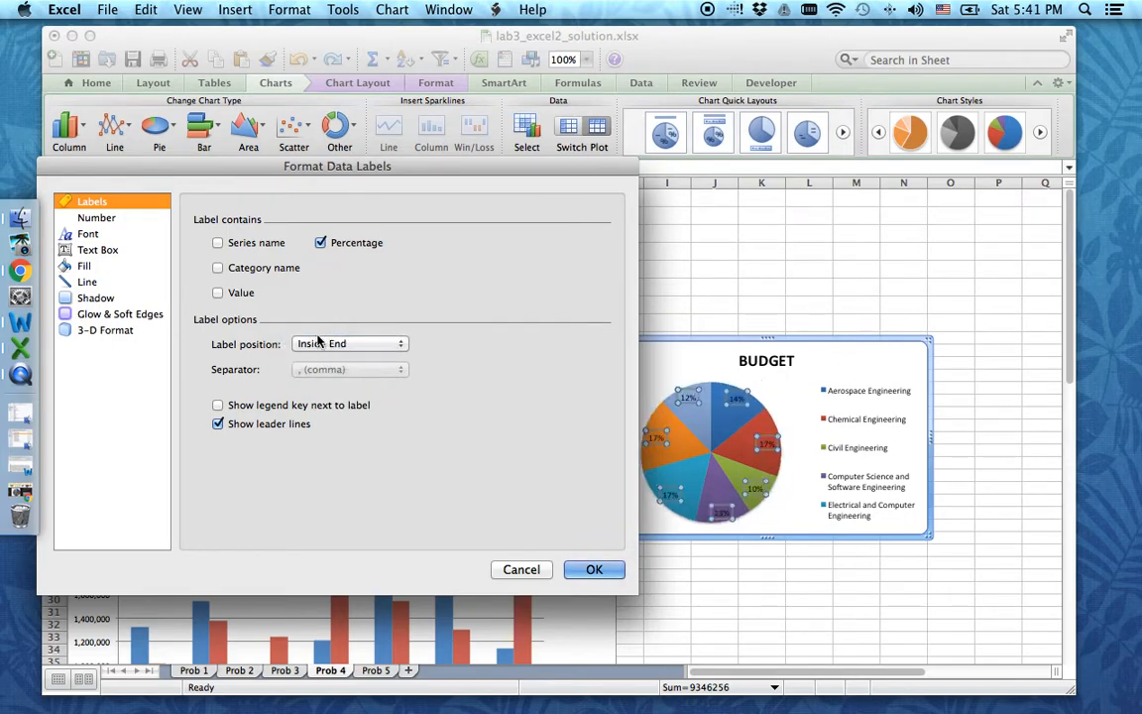
left_click(219, 424)
left_click_drag(442, 163, 507, 146)
left_click(657, 579)
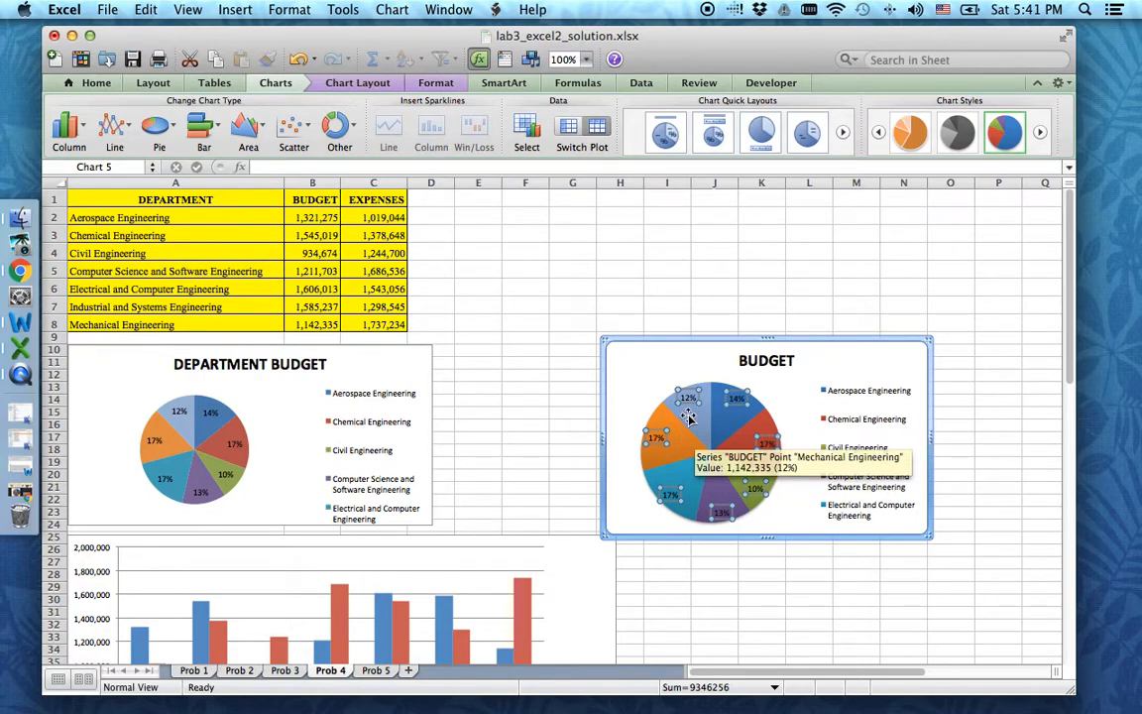
left_click(792, 379)
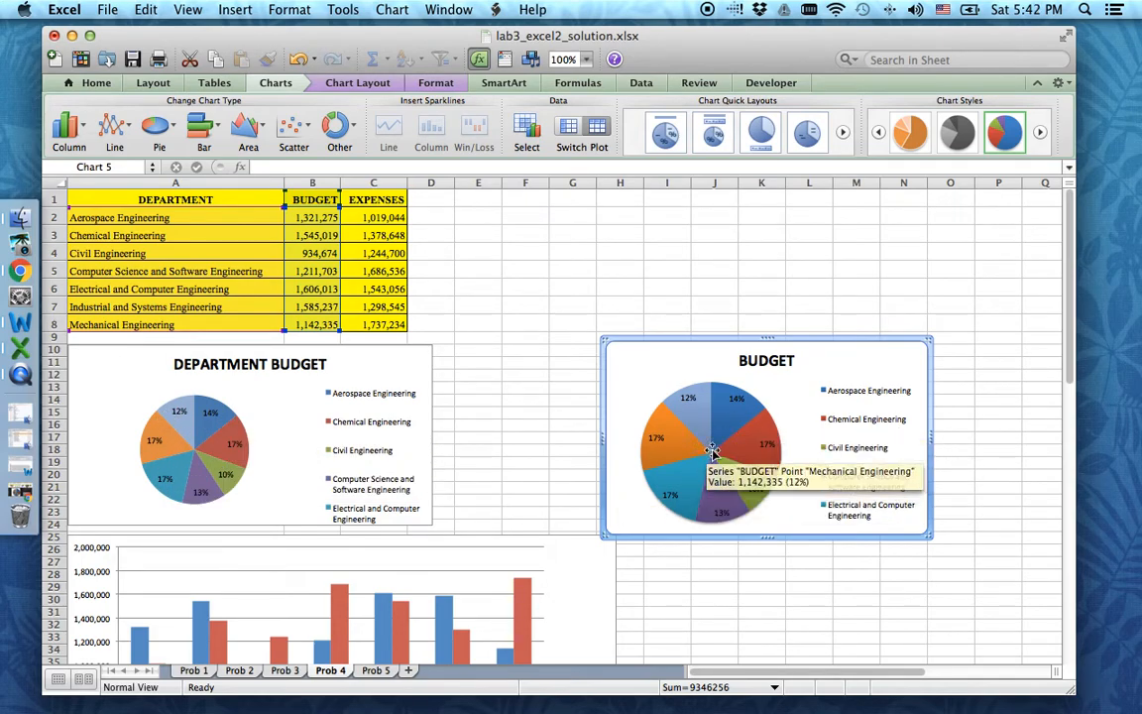
Step: Change the new pie chart's title to "DEPARTMETN BUDGET" and save the workbook
left_click(771, 361)
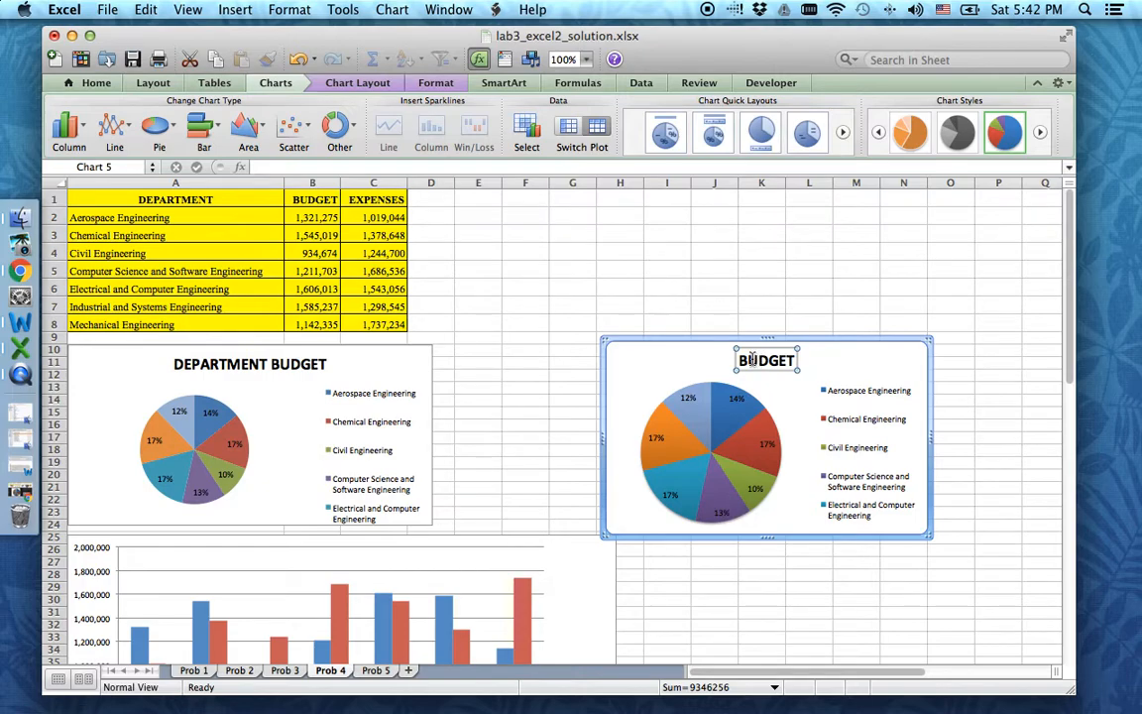
double_click(750, 362)
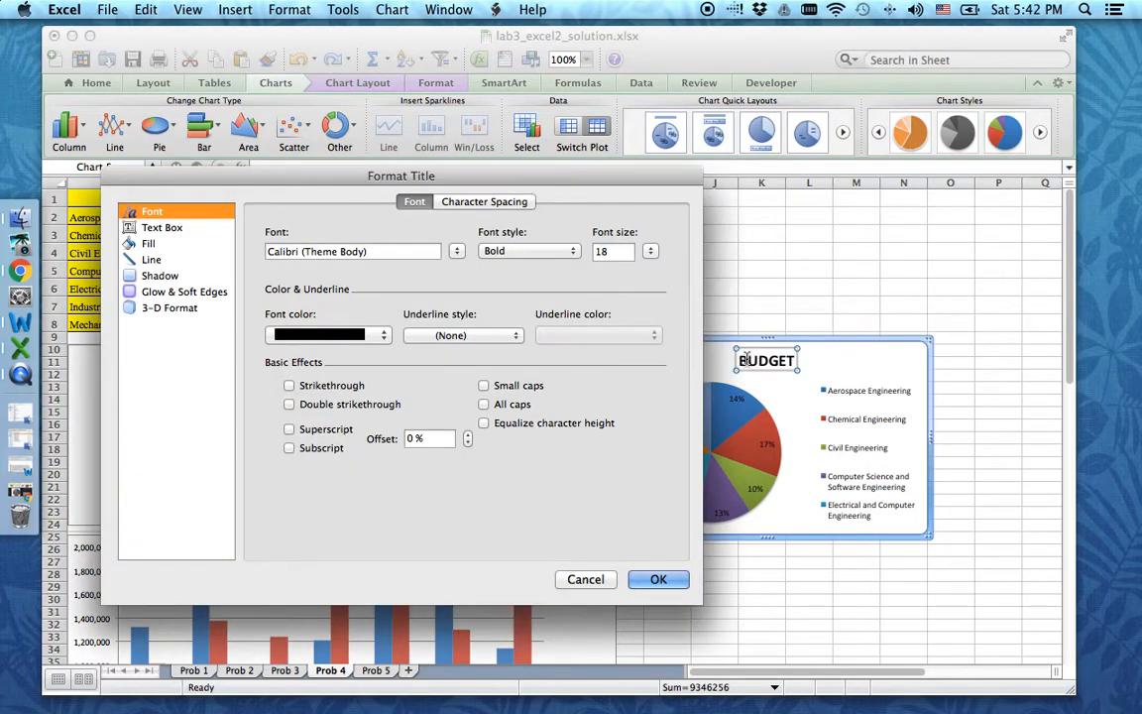
left_click(585, 579)
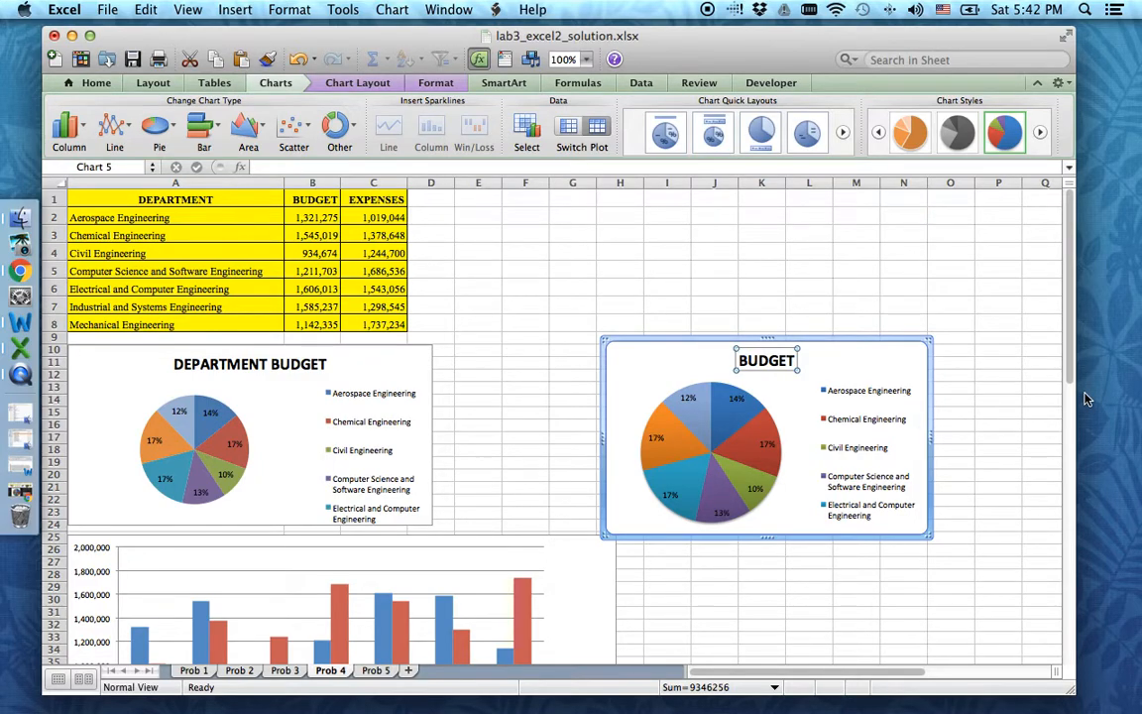
type("De")
key("BackSpace")
type("EPARTMETN")
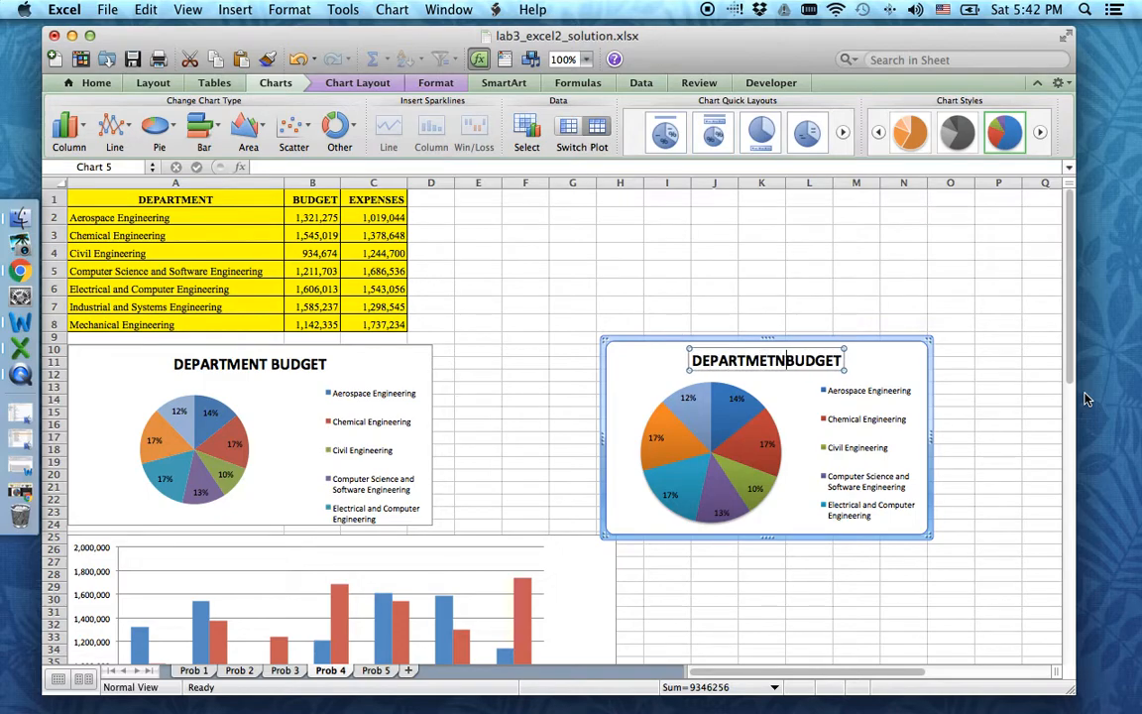
left_click(612, 376)
left_click(131, 60)
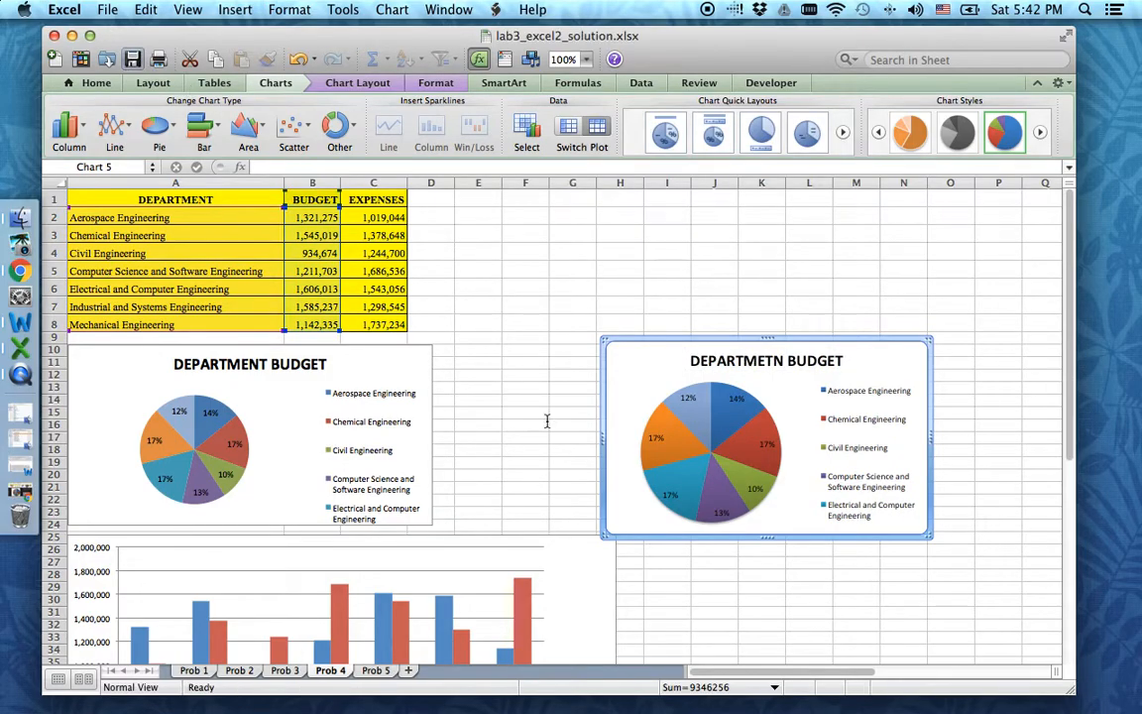
Step: Deselect the new pie chart and look over both pie charts and the budget-versus-expenses column chart
scroll(615, 475, "down", 5)
scroll(619, 434, "down", 5)
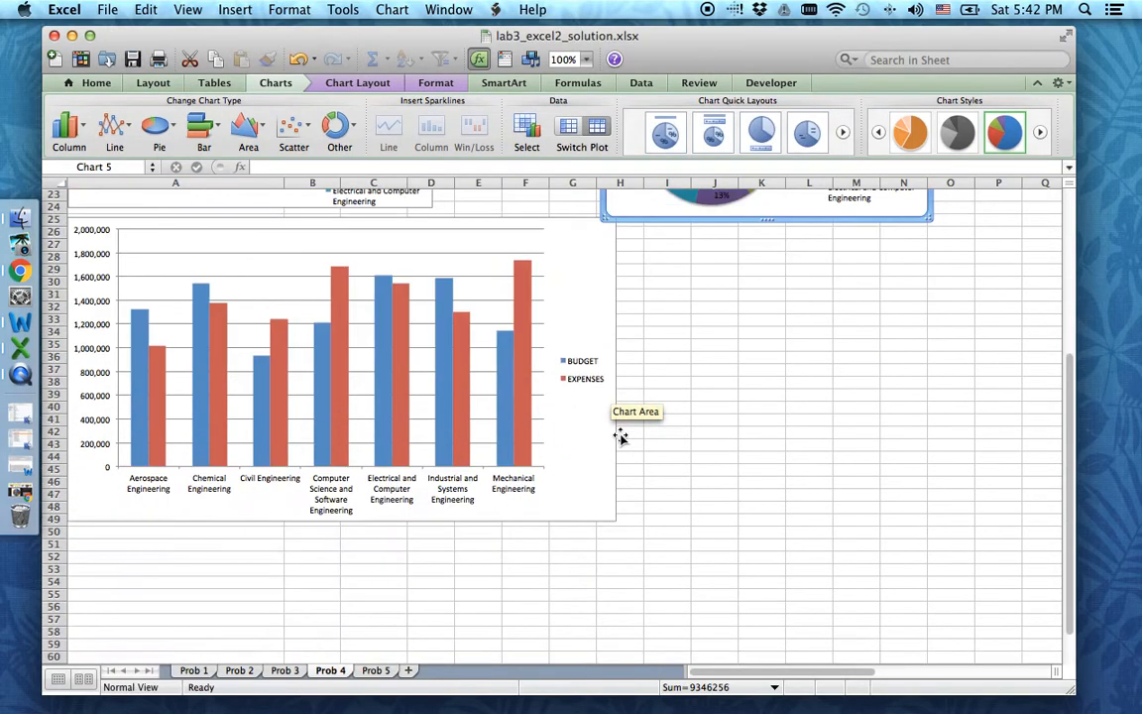
scroll(614, 433, "up", 8)
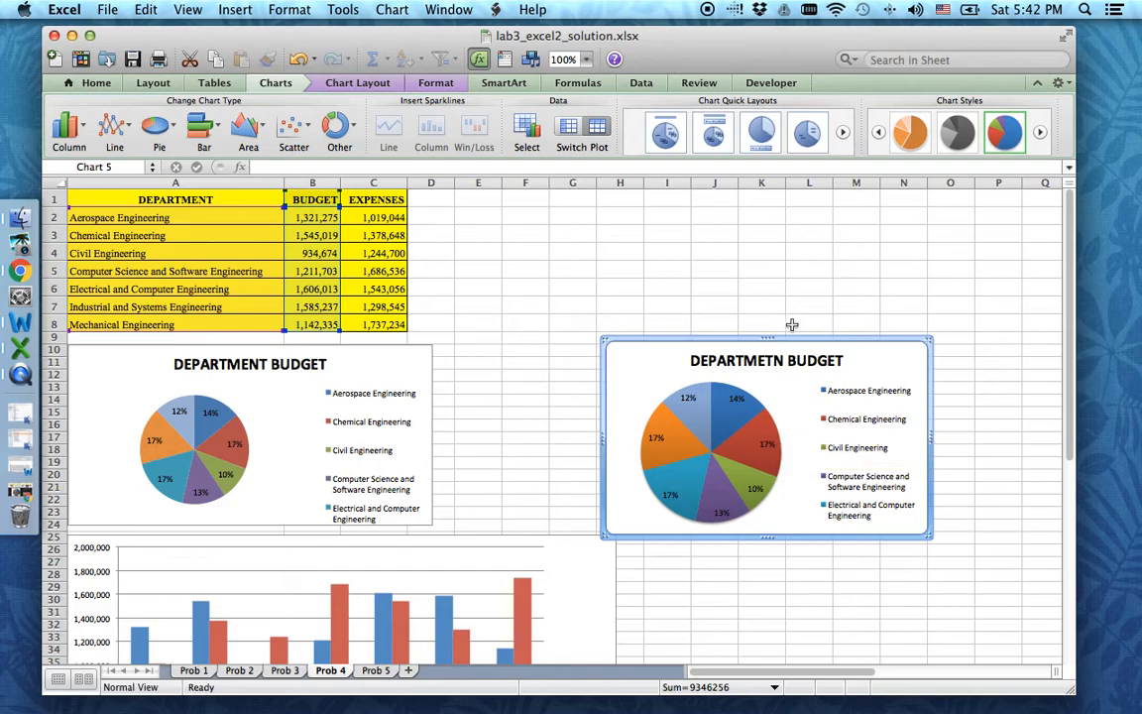
left_click(522, 388)
scroll(592, 515, "down", 10)
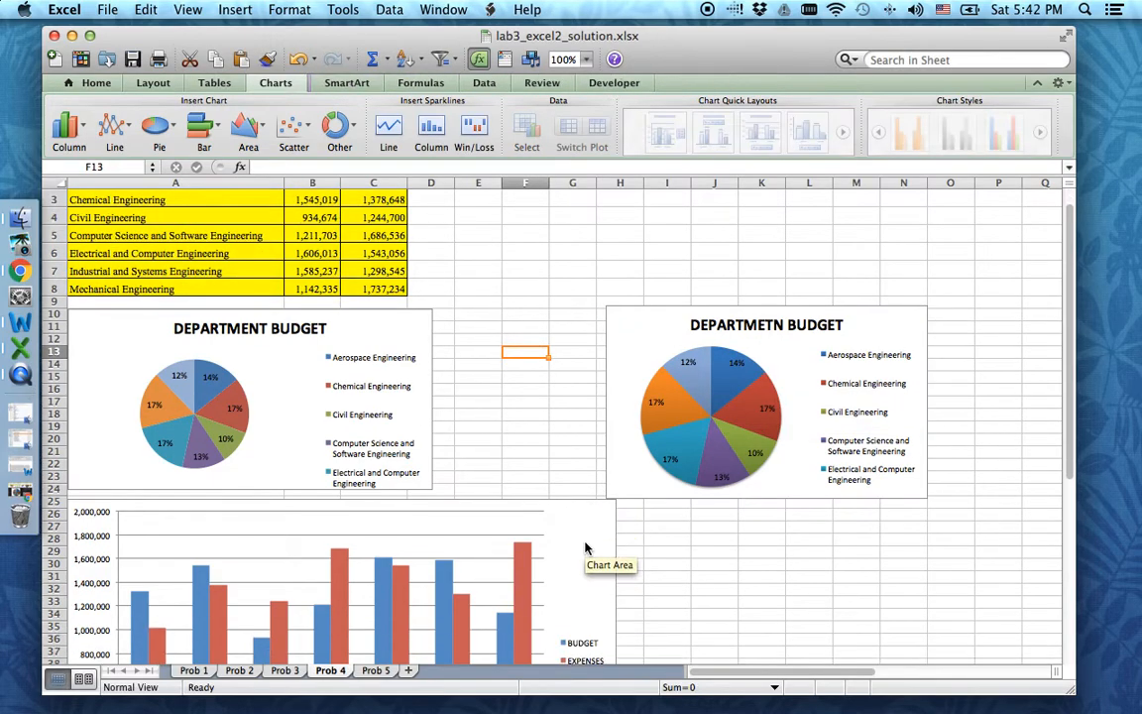
scroll(606, 544, "up", 10)
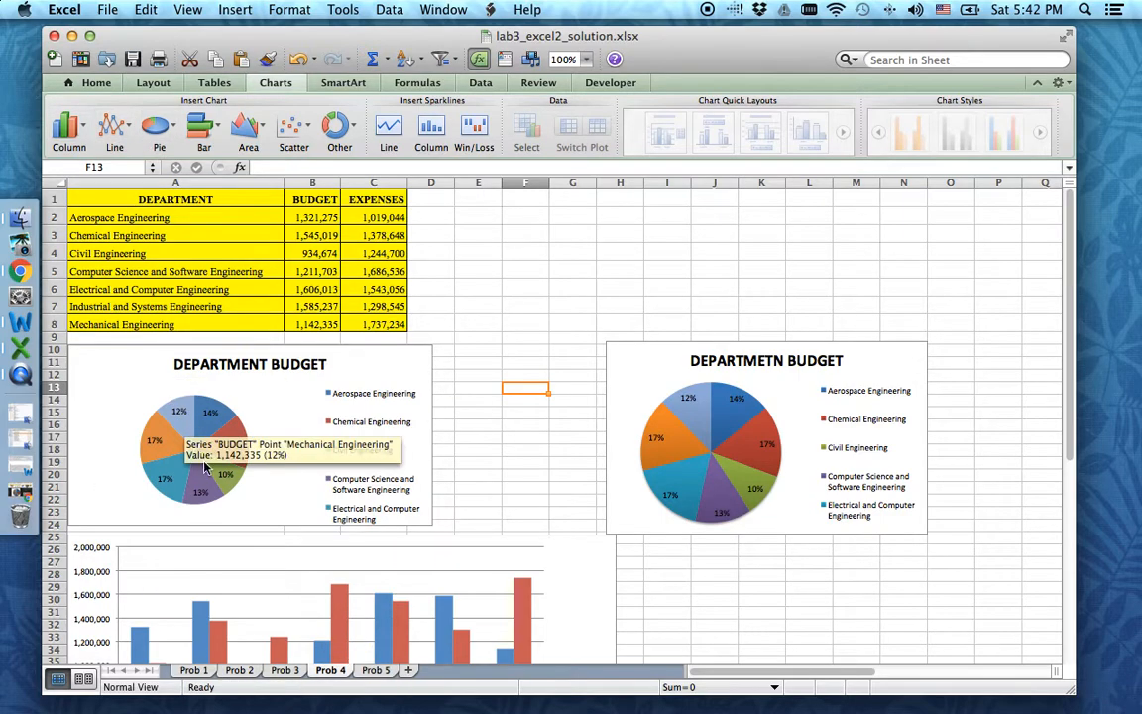
Step: Insert a 2-D clustered column chart from the department table A1:C8 and place it beside the existing budget-versus-expenses column chart
left_click_drag(114, 198, 380, 325)
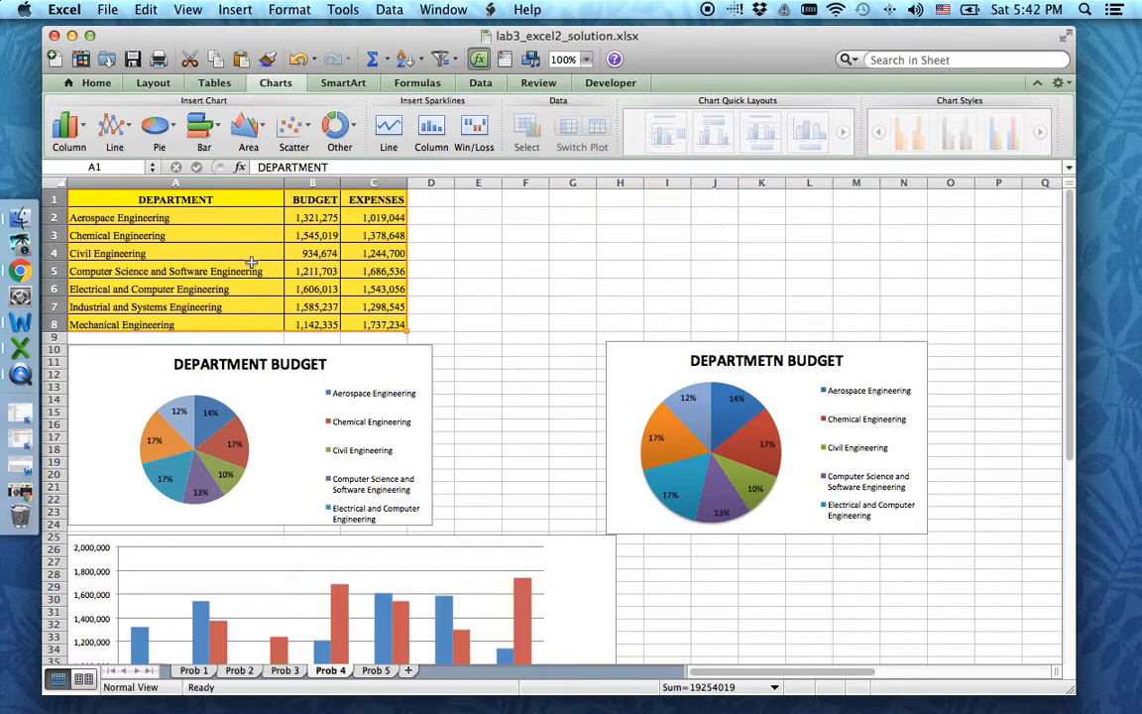
left_click(203, 129)
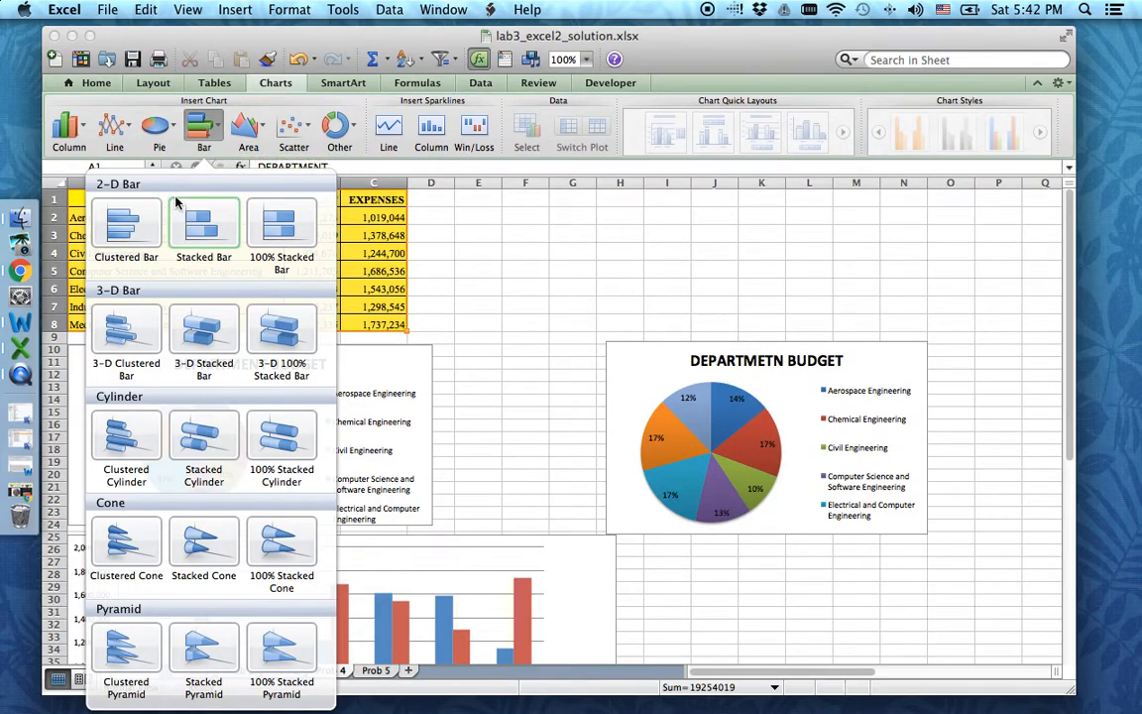
left_click(66, 129)
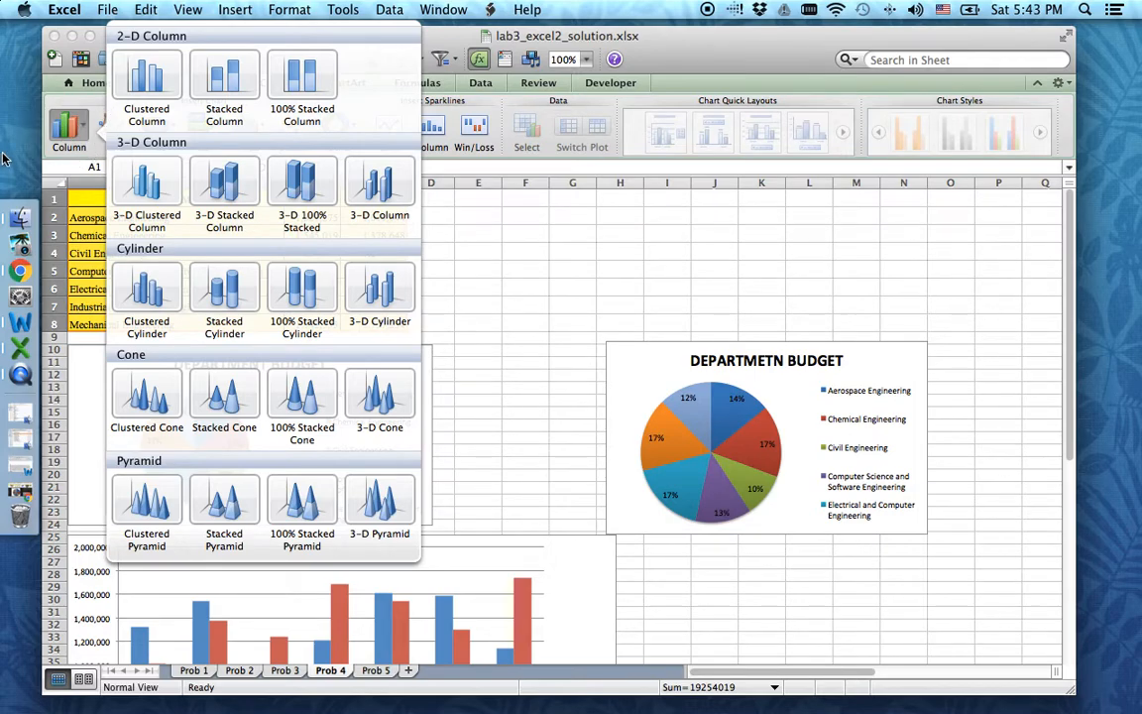
left_click(147, 88)
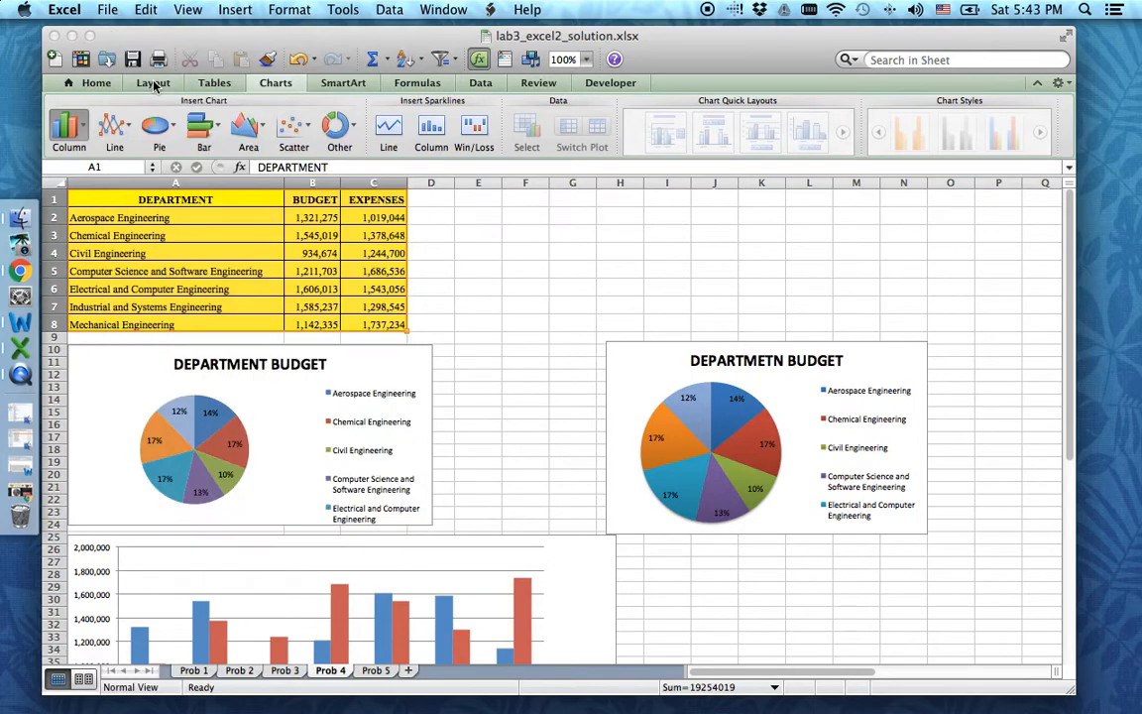
scroll(748, 430, "down", 5)
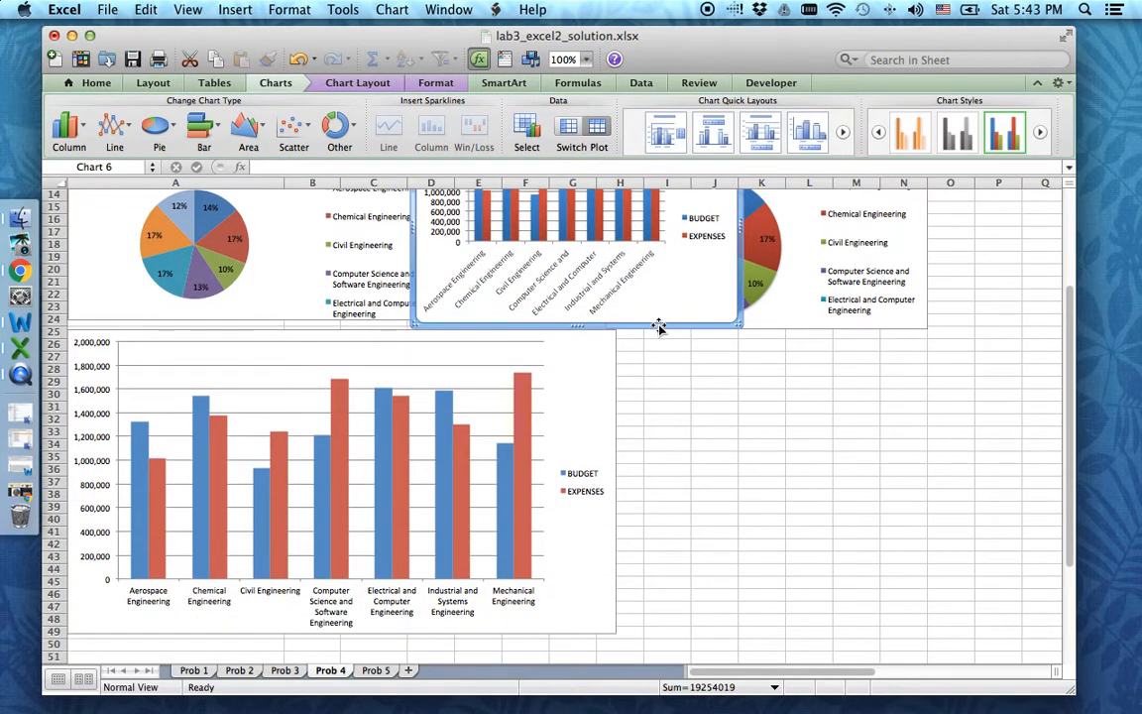
left_click_drag(660, 321, 906, 586)
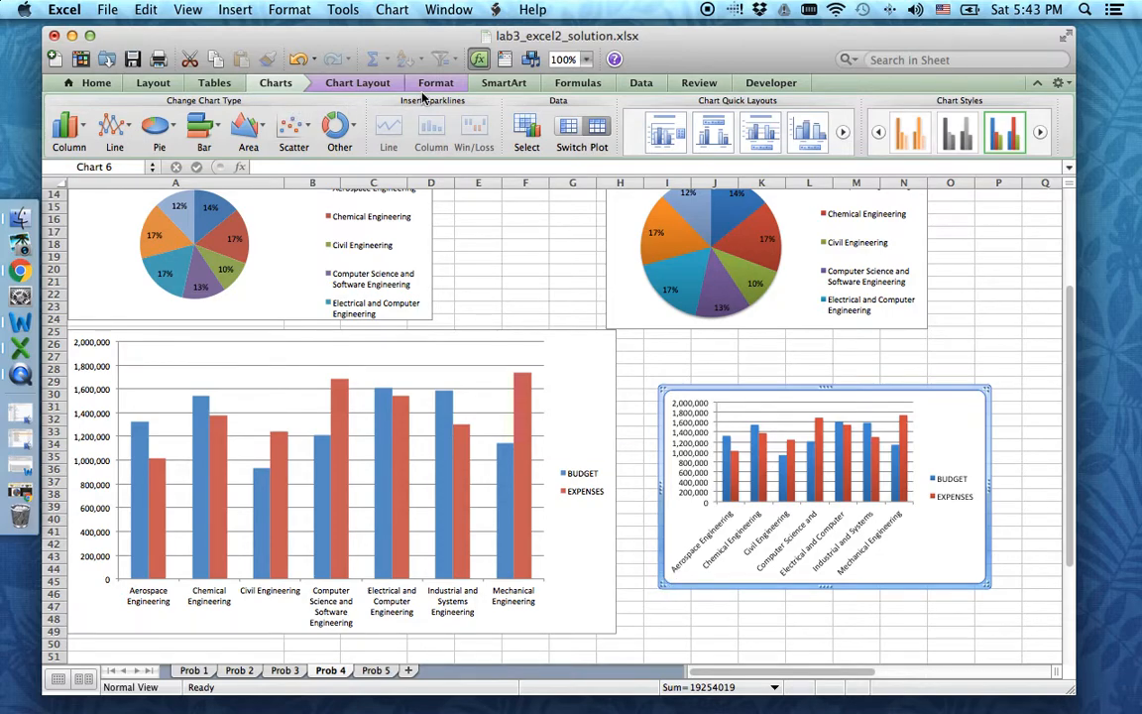
Step: Add a chart title above the original budget-versus-expenses column chart
left_click(370, 85)
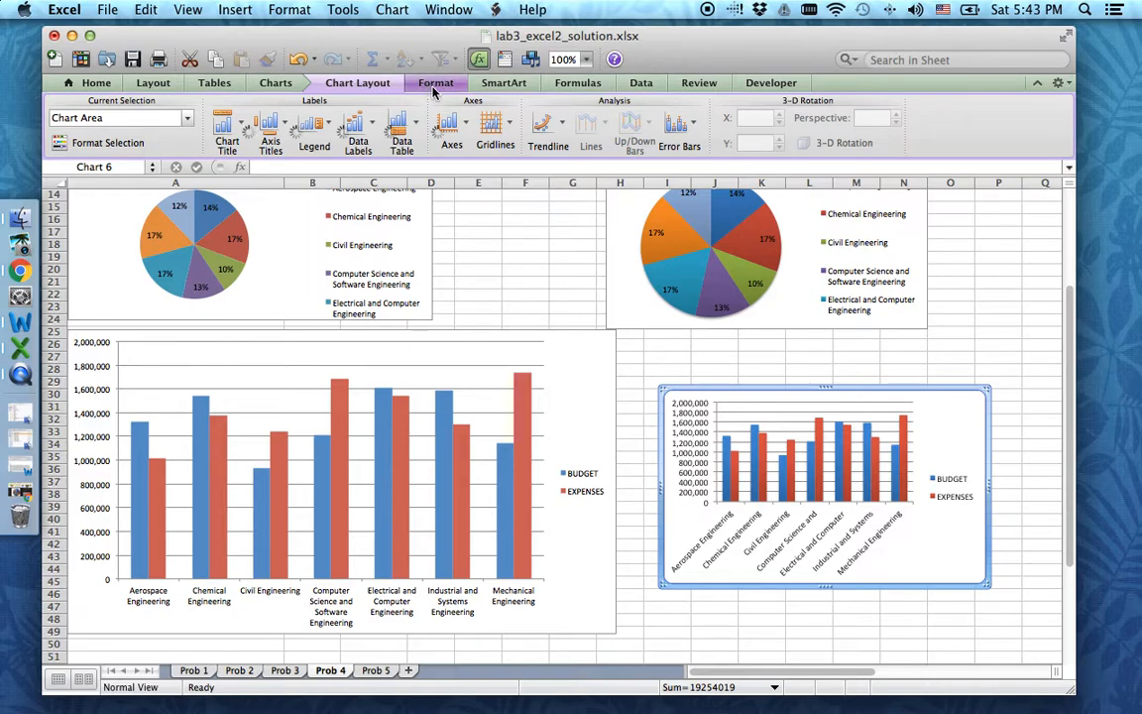
left_click(432, 85)
left_click(362, 85)
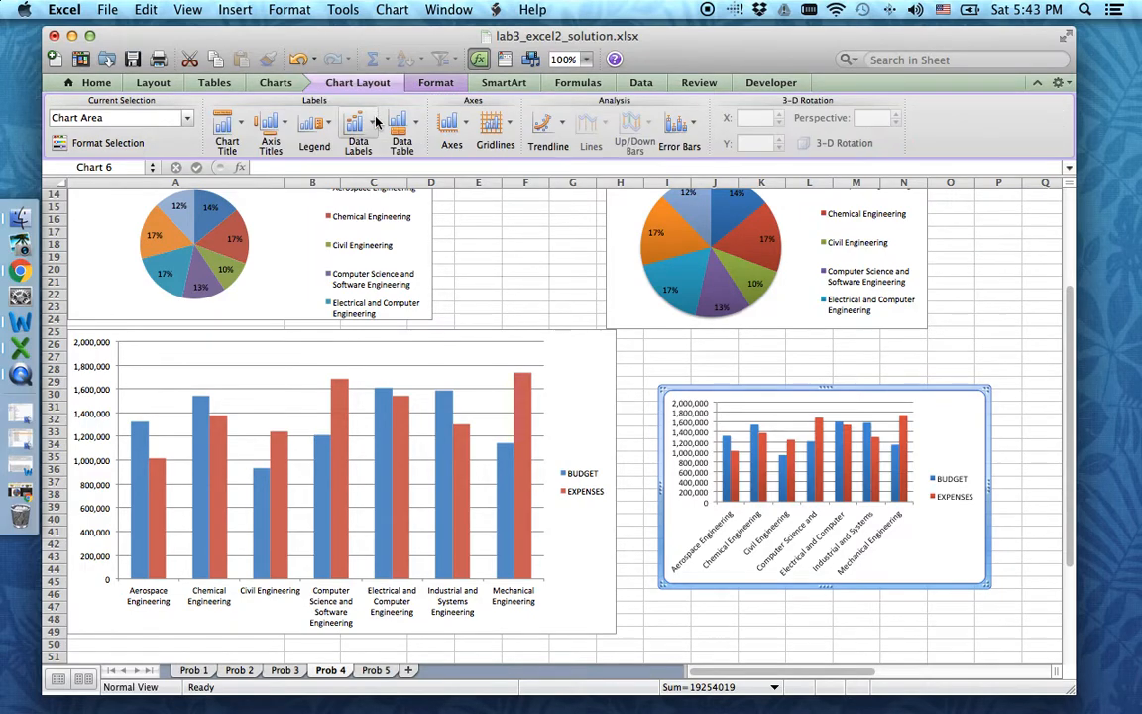
left_click(228, 129)
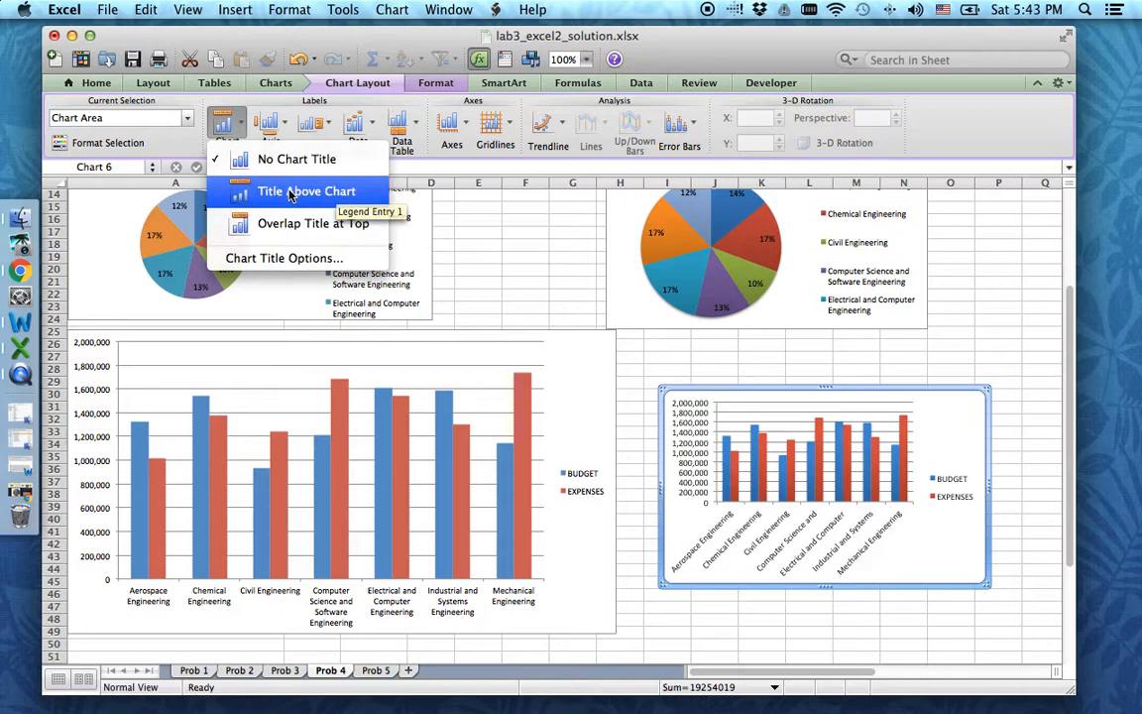
left_click(522, 527)
left_click(522, 525)
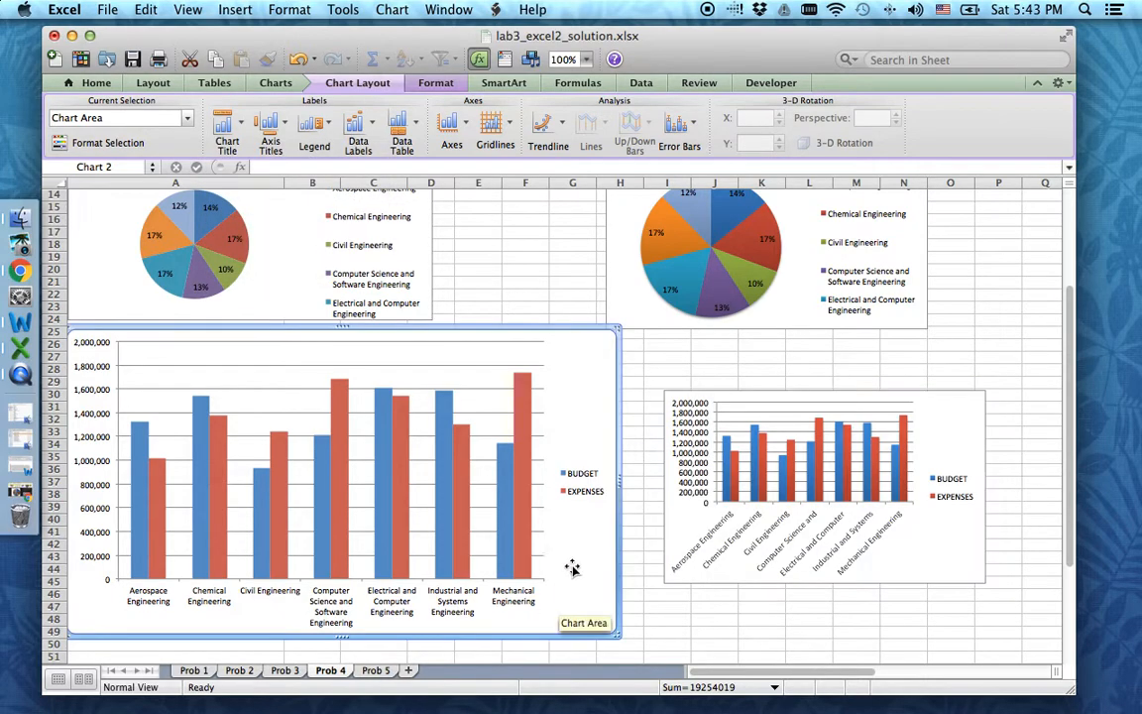
left_click(224, 124)
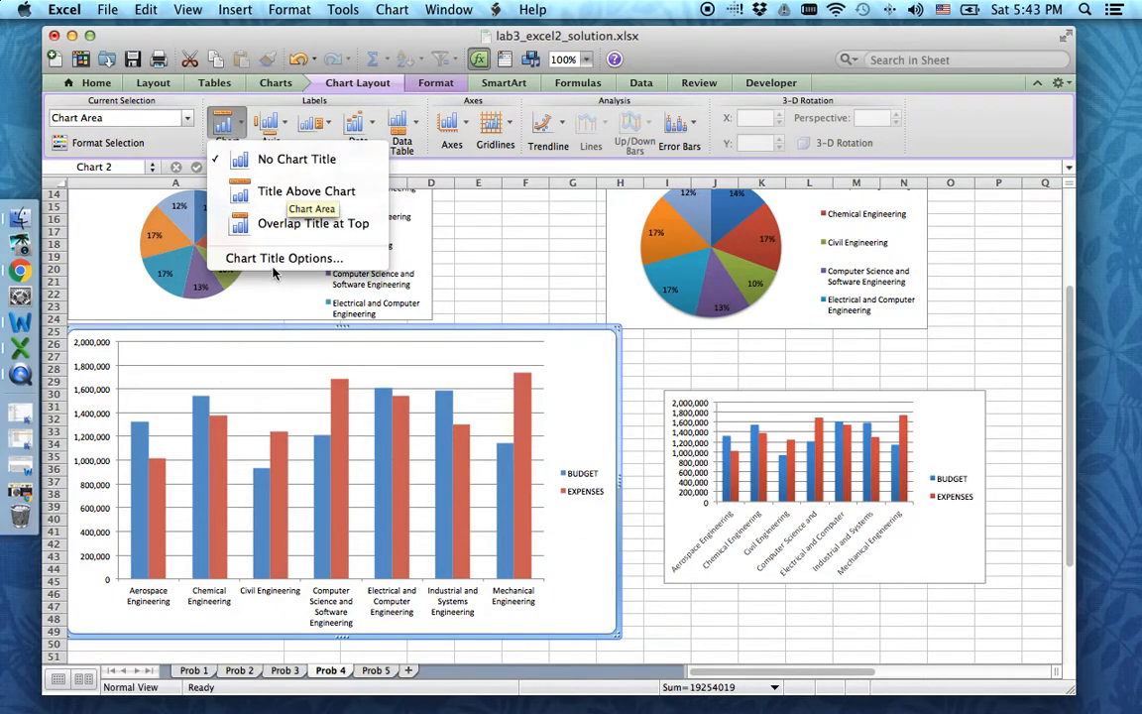
left_click(233, 189)
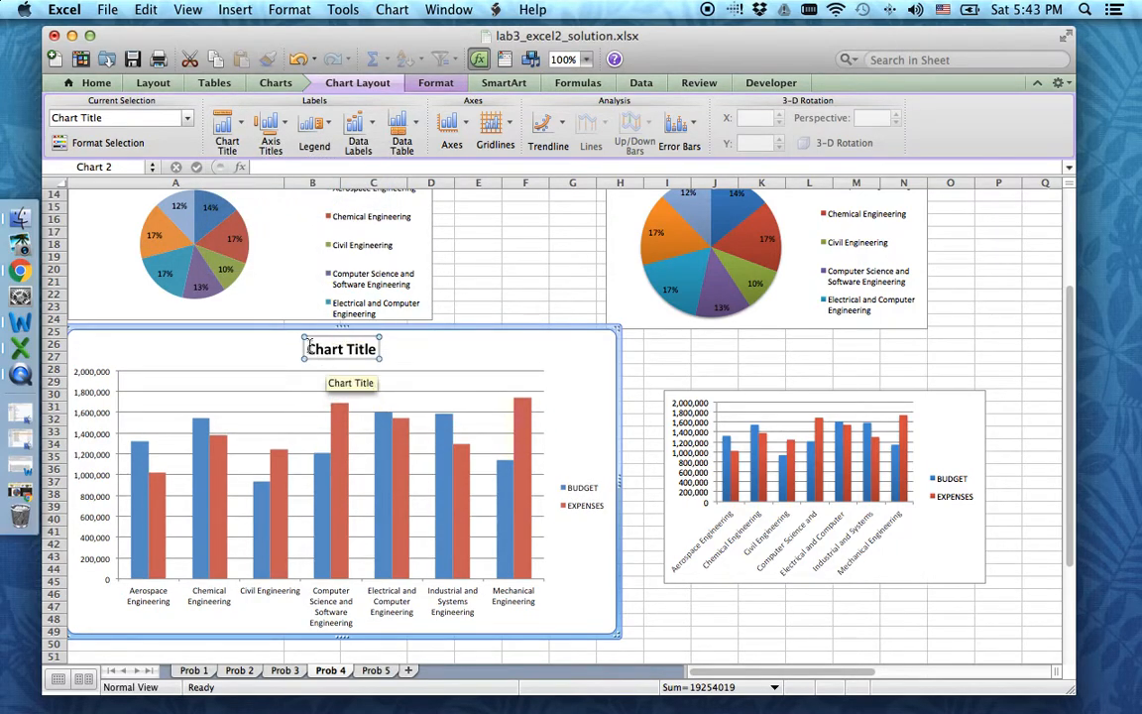
Step: Change the original column chart's title to "DEPARTMENT BUDGET & EXPENSES" and deselect the chart
left_click_drag(309, 347, 382, 353)
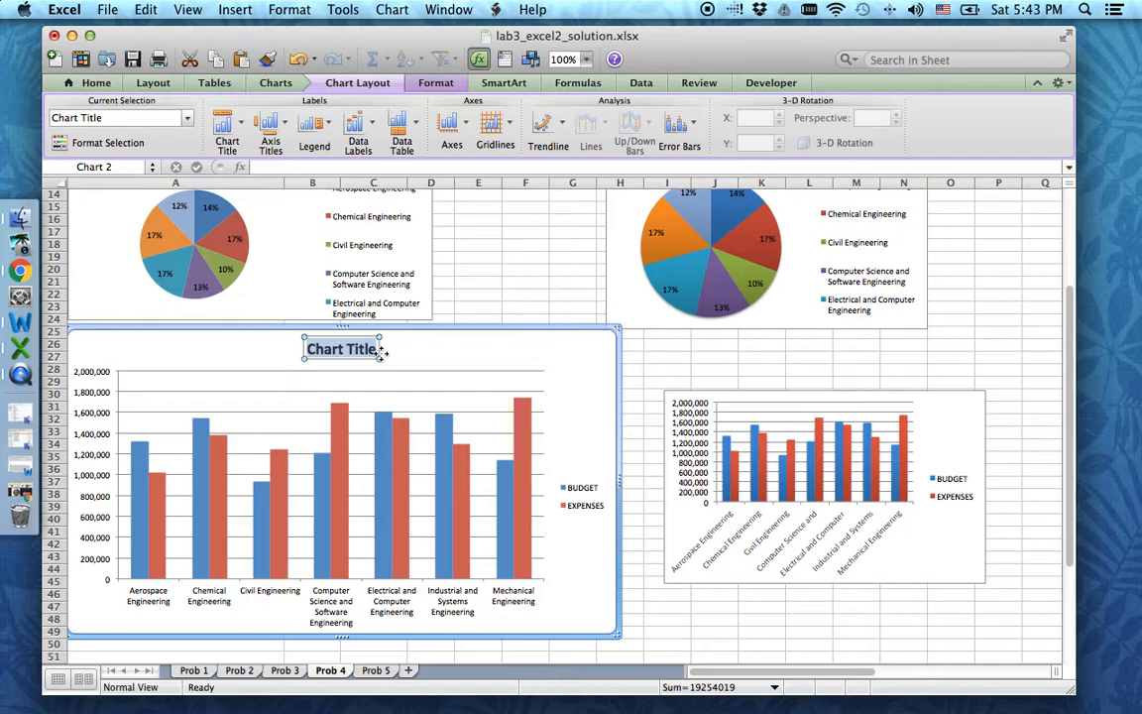
type("DE")
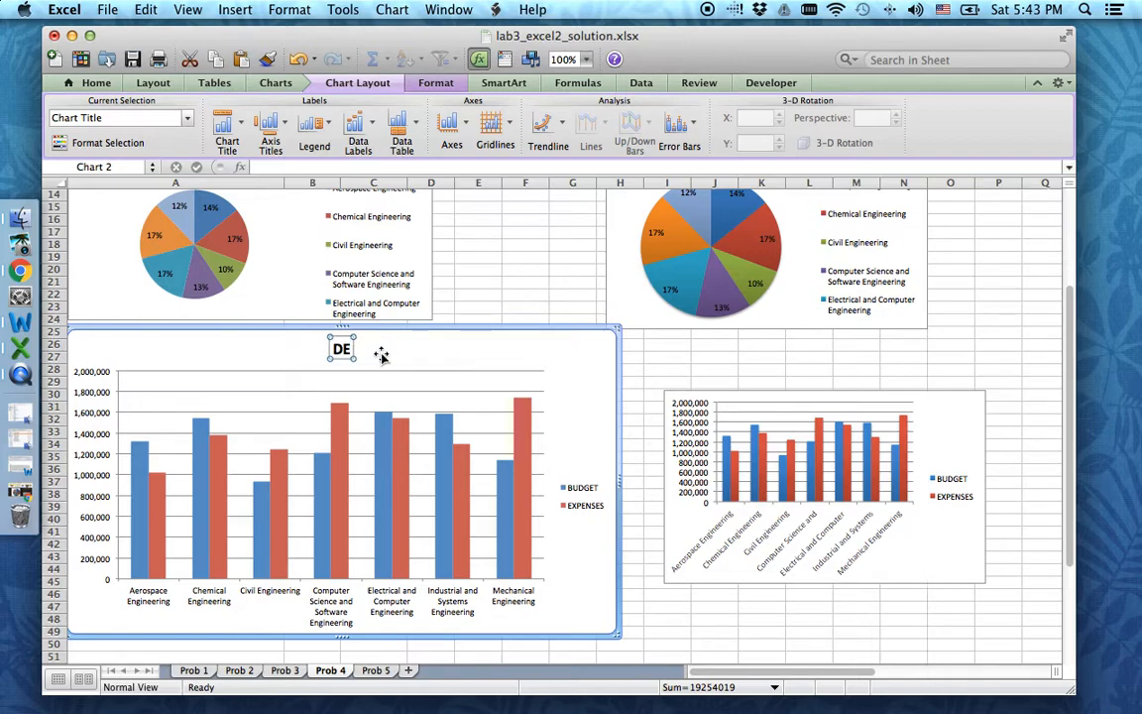
type("PAR")
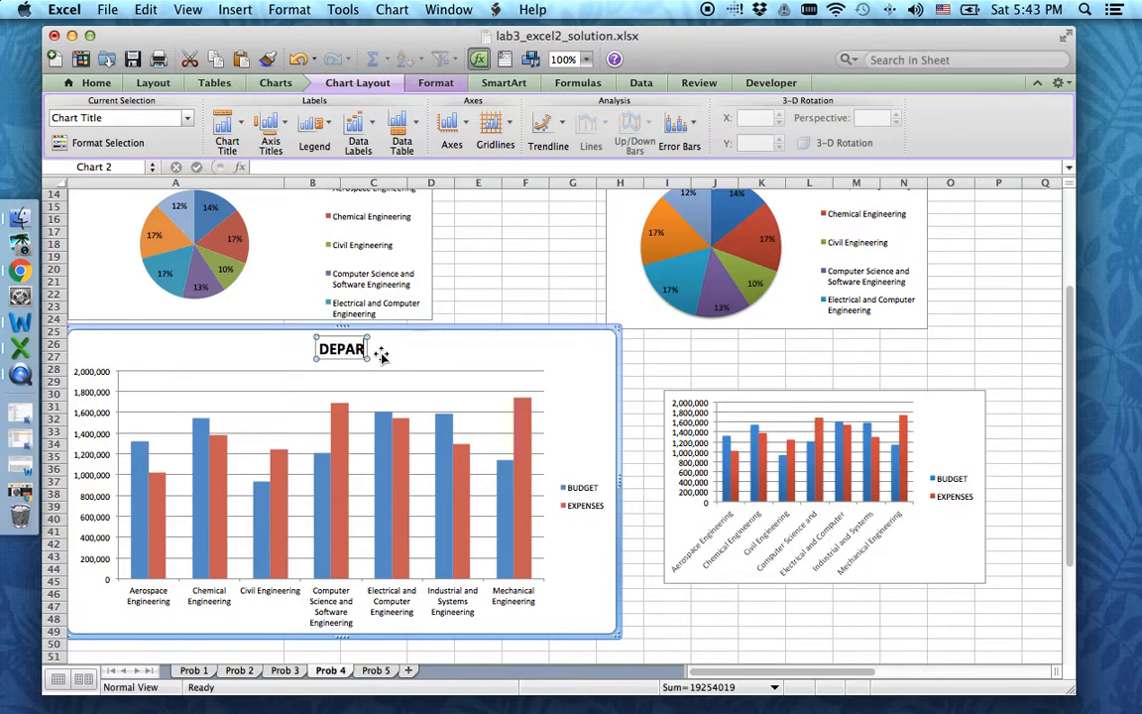
type("TMENT BUDGET")
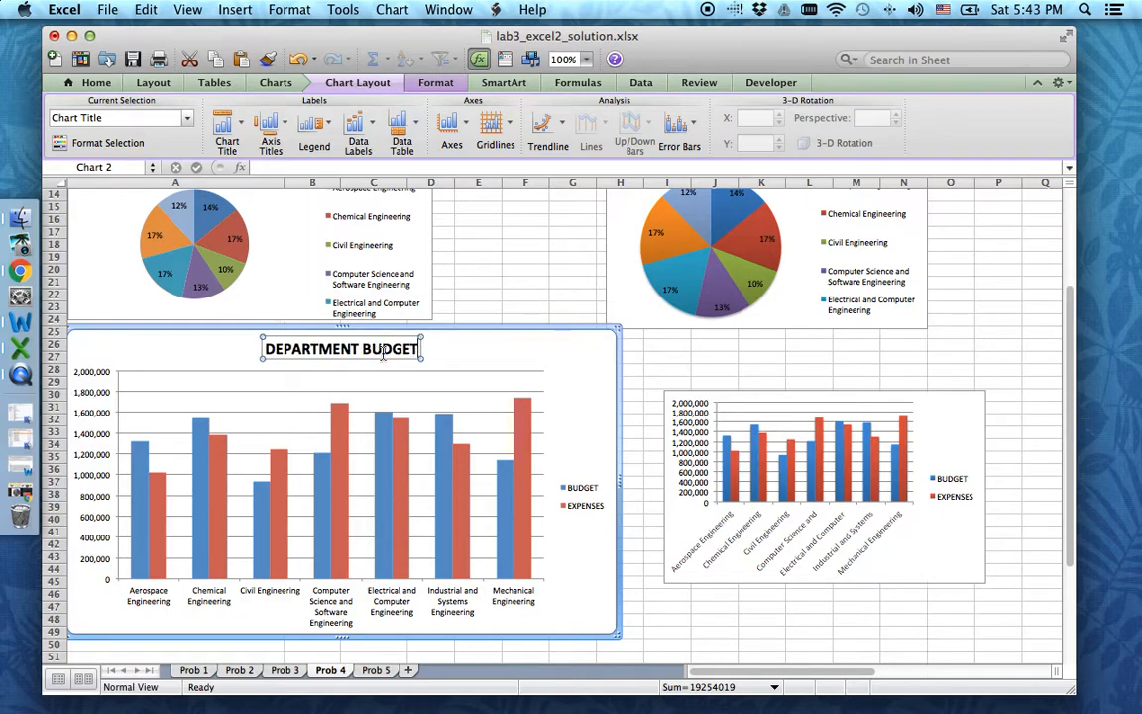
type("EXPENSES")
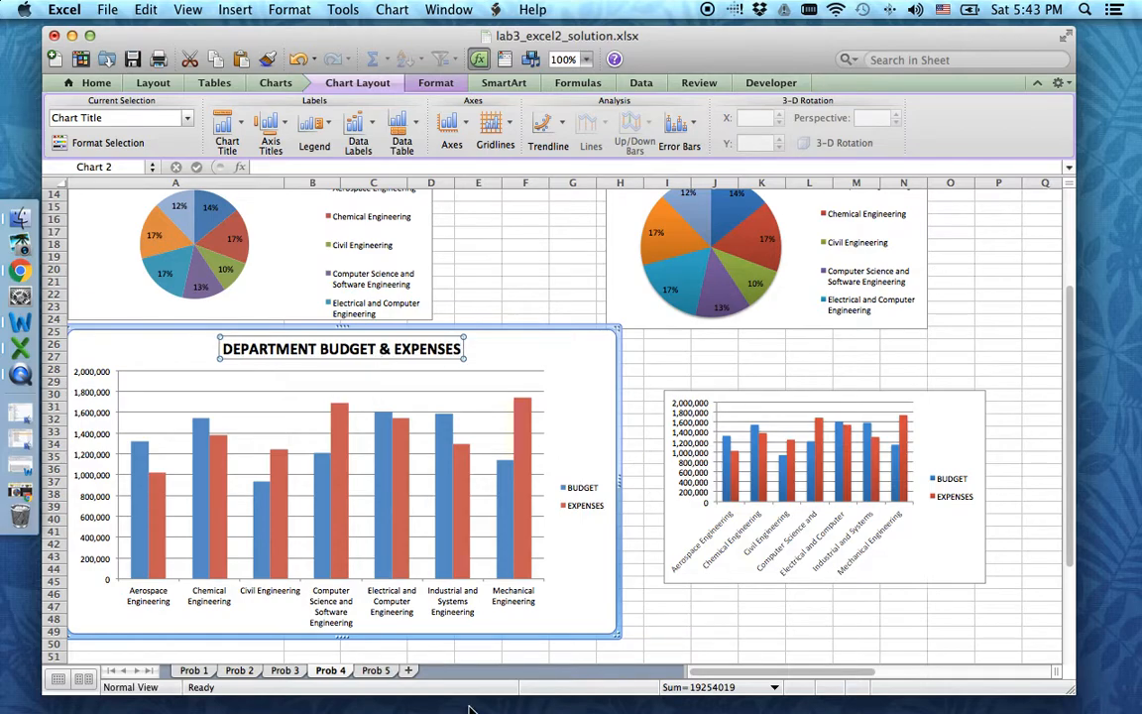
left_click(667, 619)
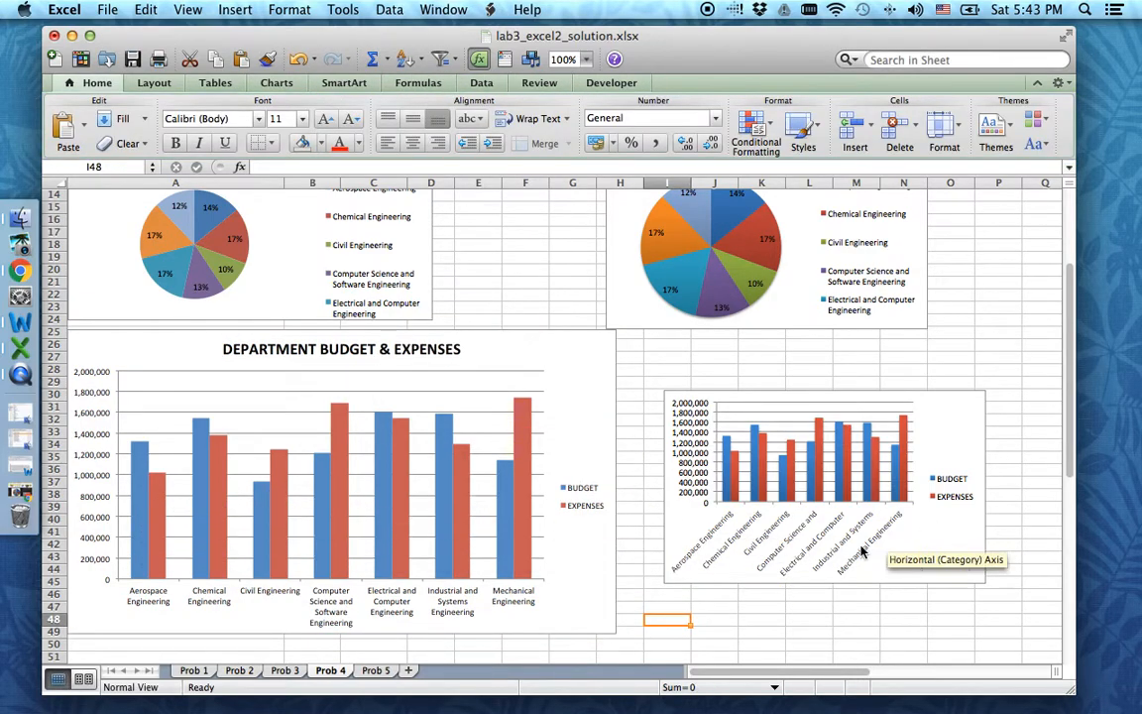
Step: Delete the newly made column chart and the duplicate "DEPARTMETN BUDGET" pie chart from the Prob 4 sheet
left_click_drag(892, 566, 1007, 575)
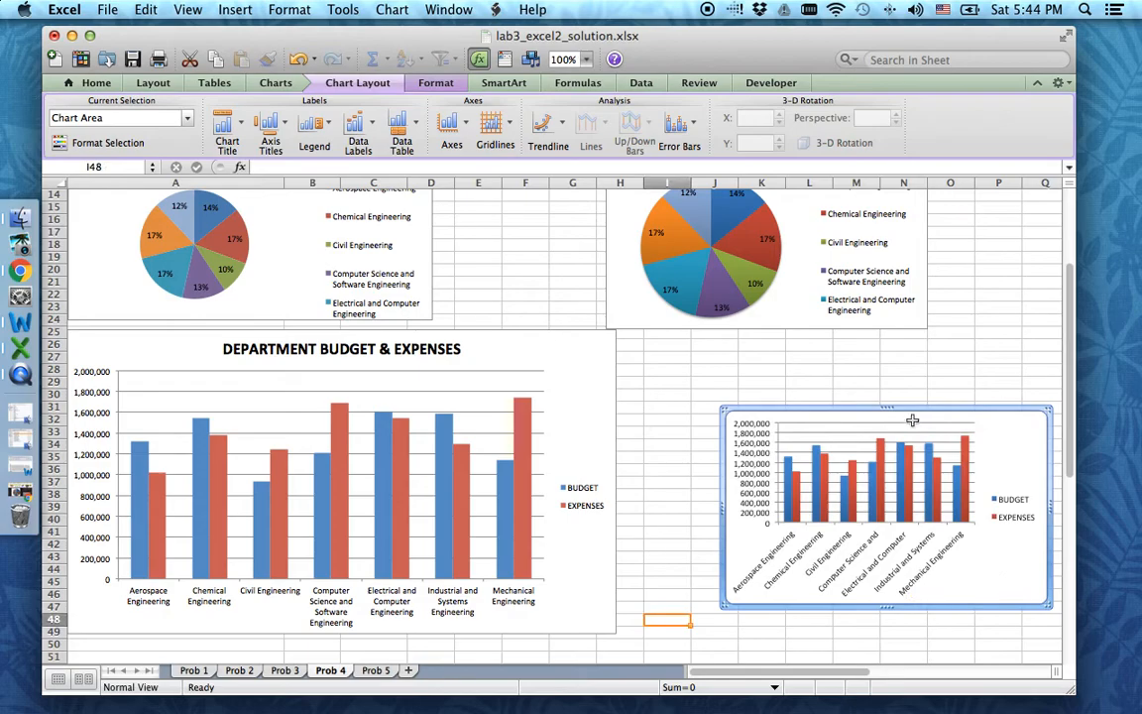
key("Delete")
left_click(907, 302)
key("Delete")
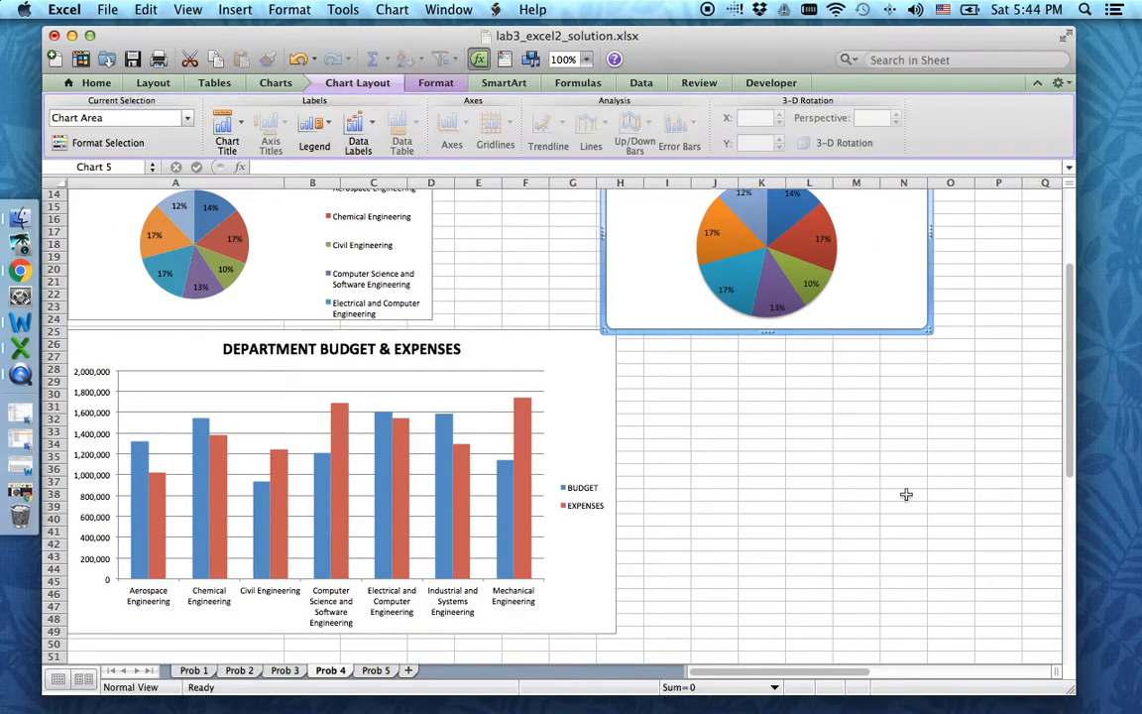
key("Delete")
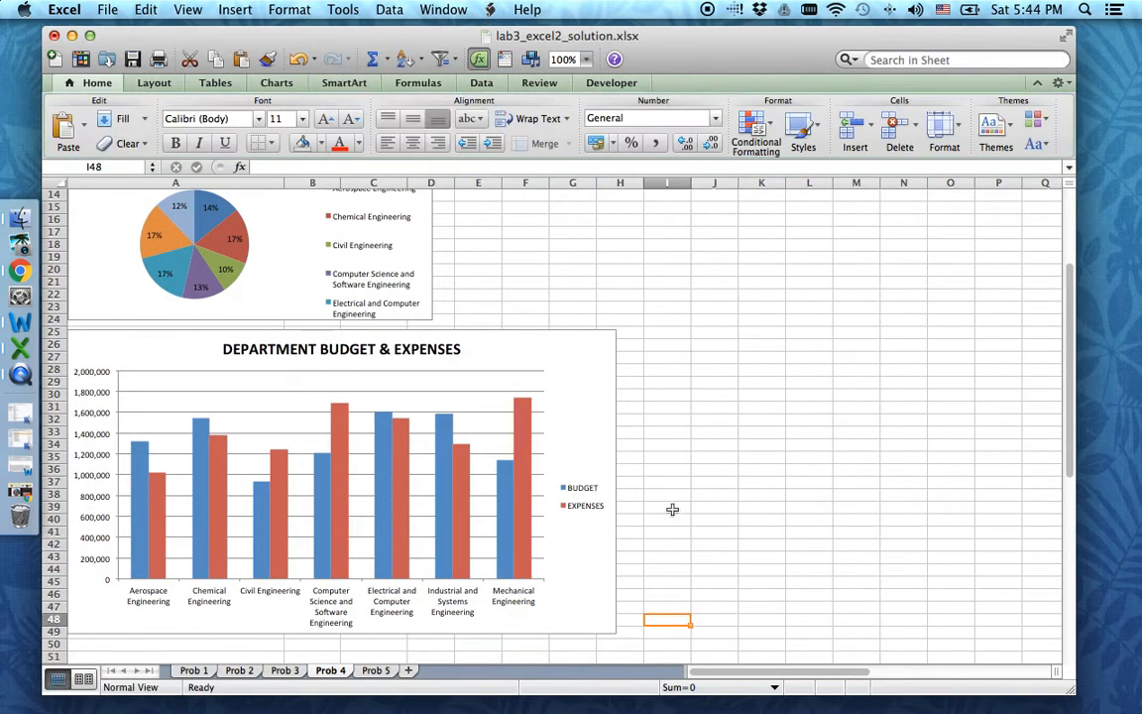
Step: Review the remaining table and charts on Prob 4, and open the Prob 5 sheet with cell A20 selected
scroll(657, 476, "up", 5)
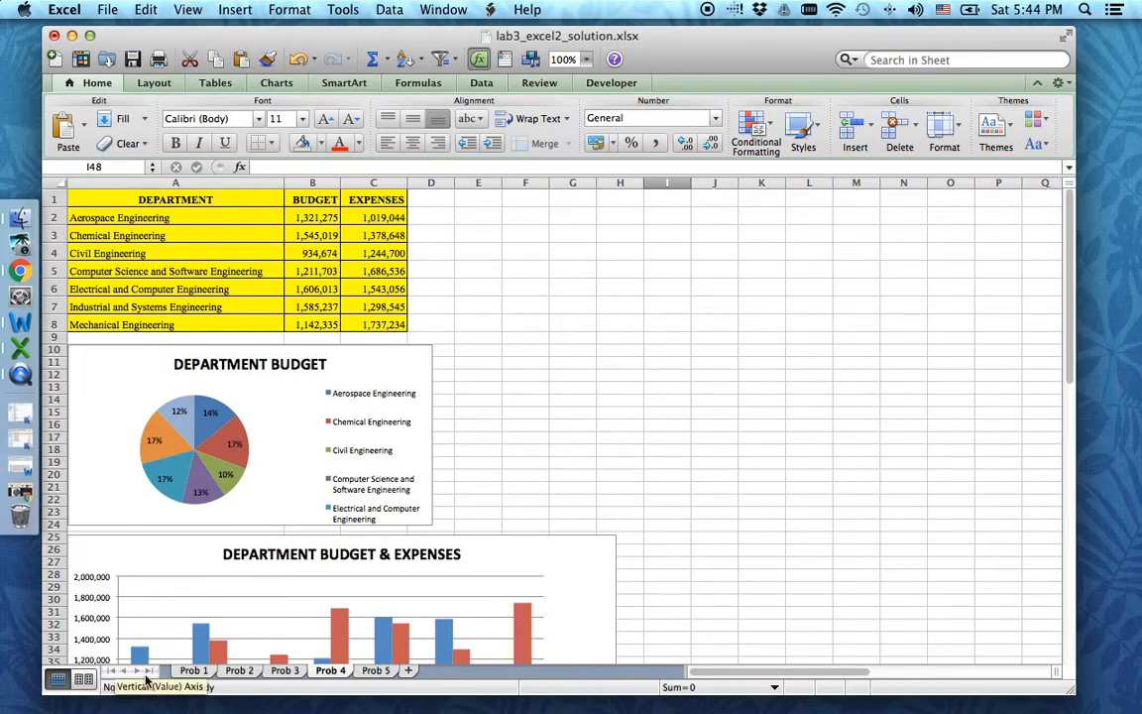
scroll(263, 476, "down", 6)
scroll(187, 503, "down", 4)
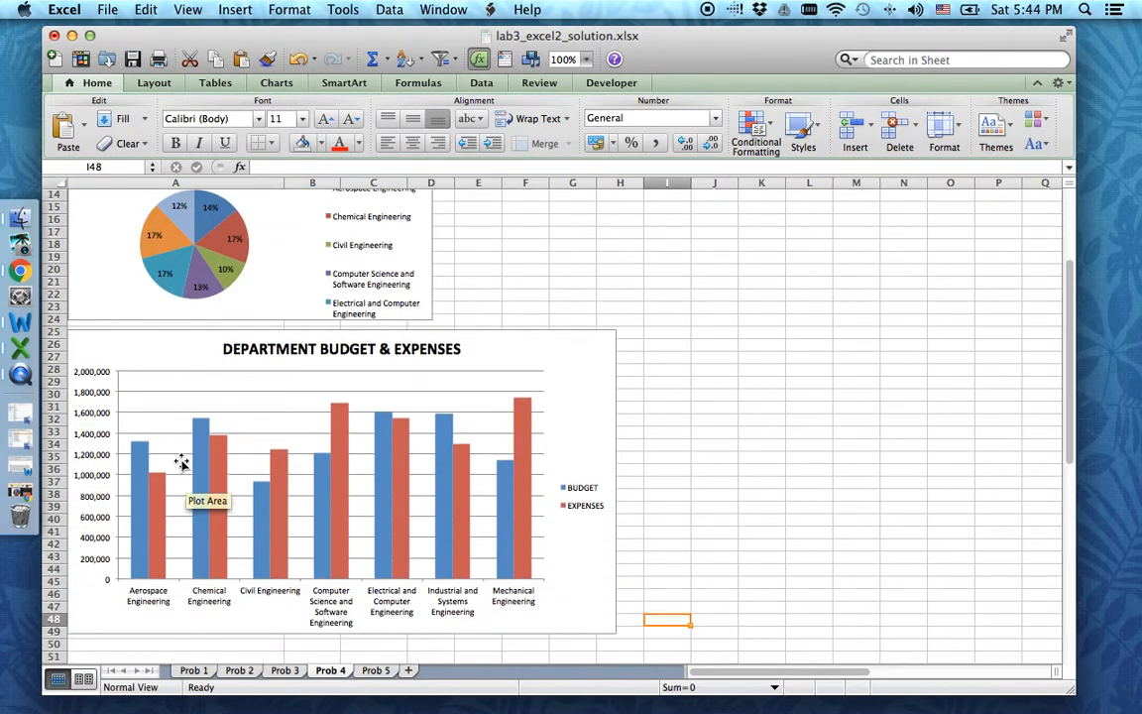
scroll(219, 377, "up", 6)
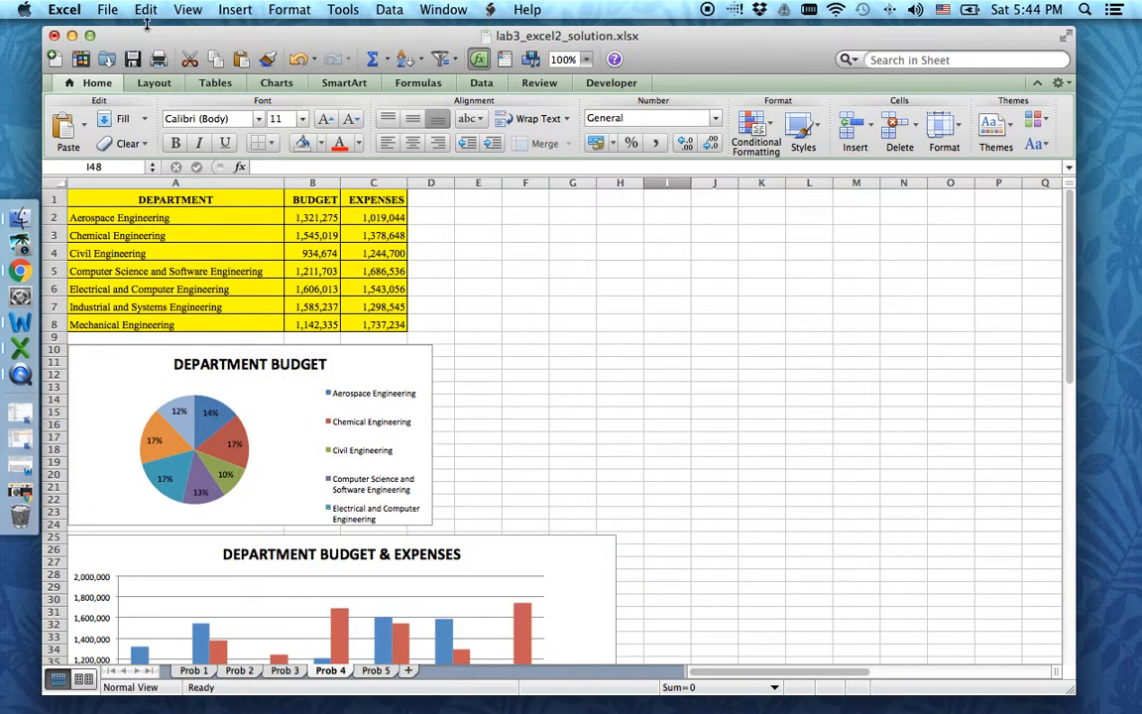
left_click(377, 671)
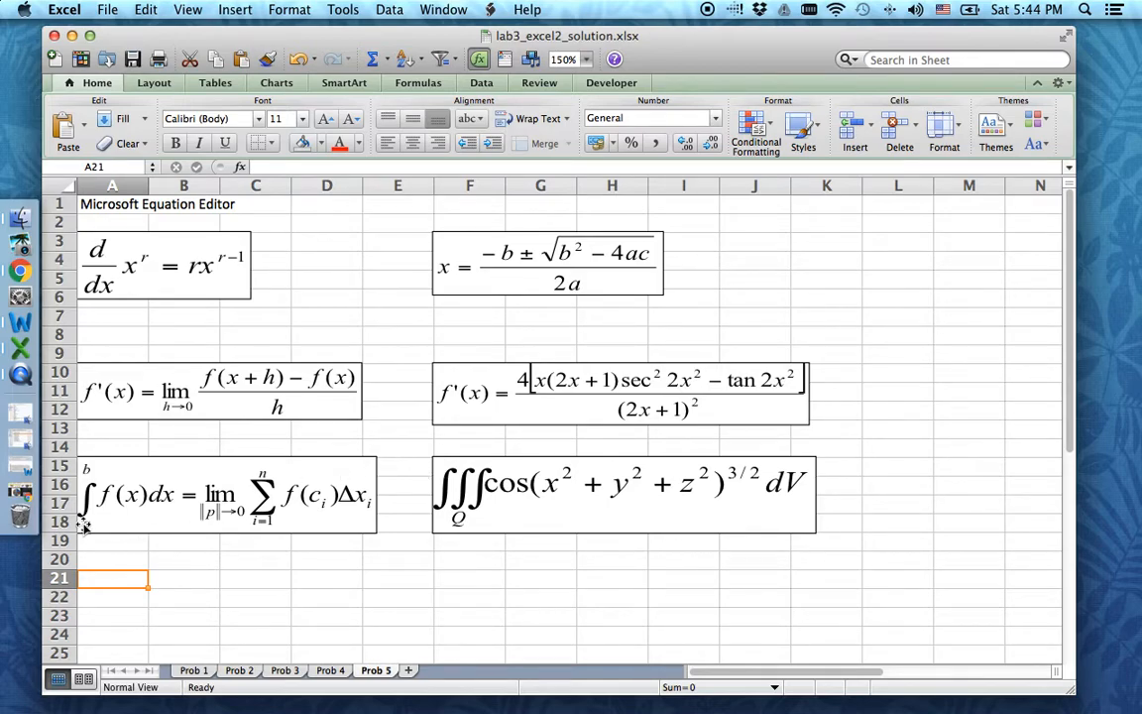
left_click(101, 561)
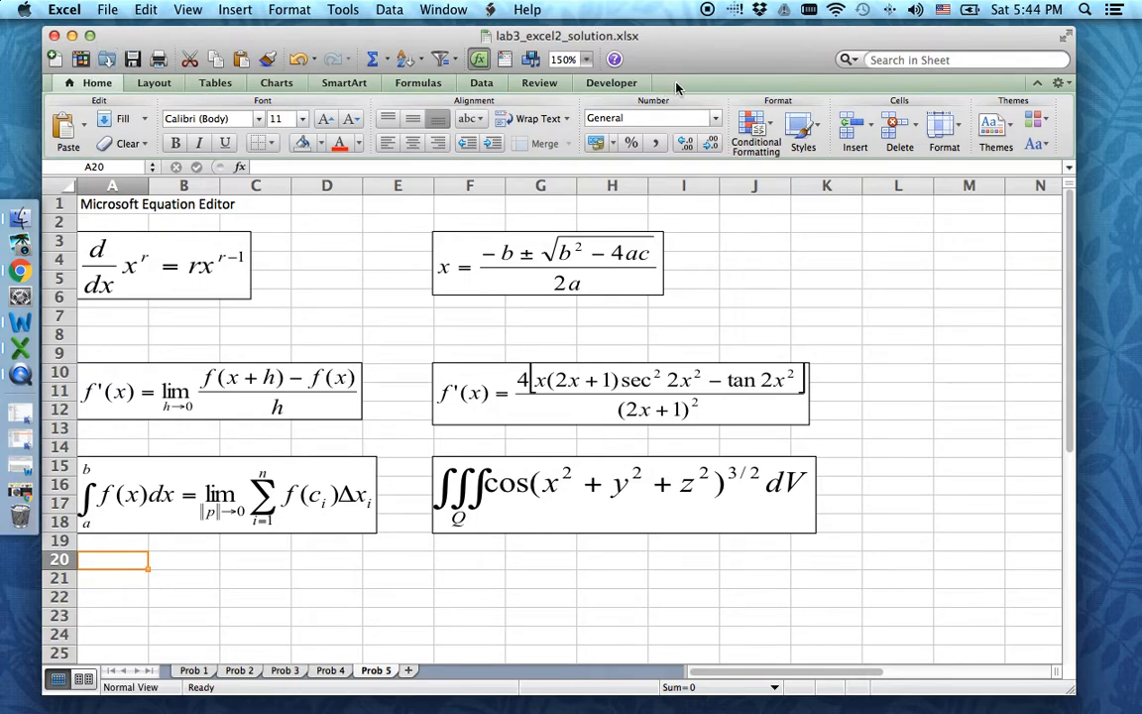
Step: Switch to Word, create a new blank document, and minimize the open manuscript window
right_click(22, 322)
mouse_move(146, 270)
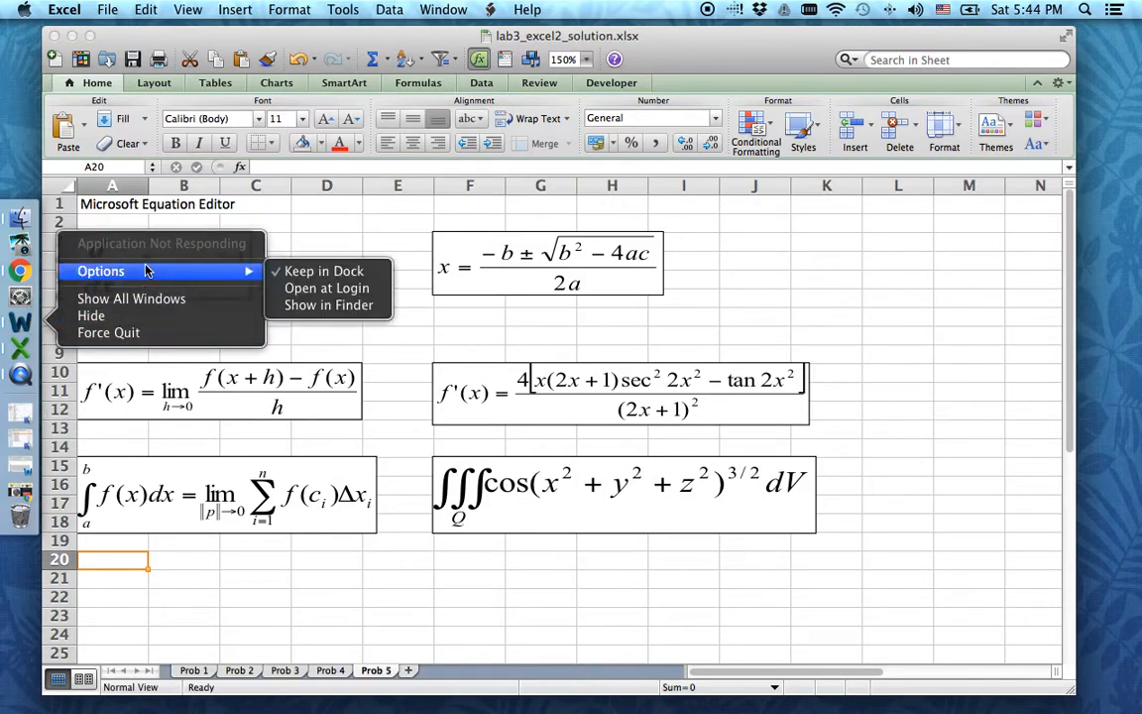
left_click(327, 354)
left_click(21, 466)
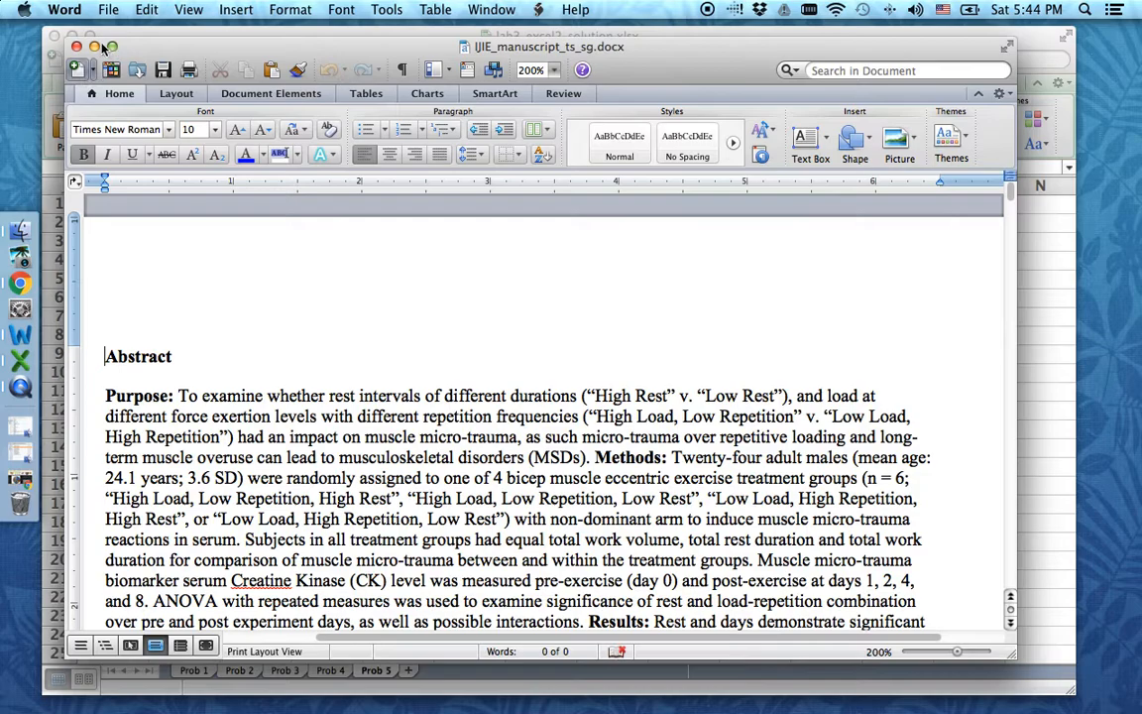
left_click(79, 70)
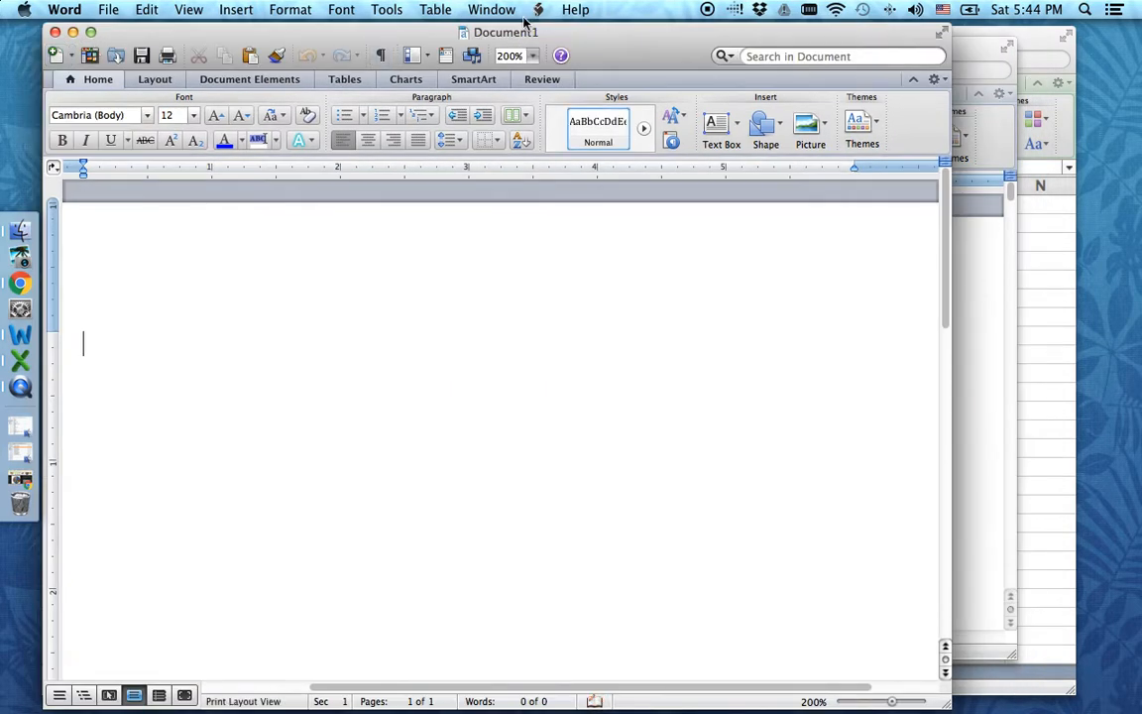
left_click_drag(522, 36, 746, 111)
left_click(95, 47)
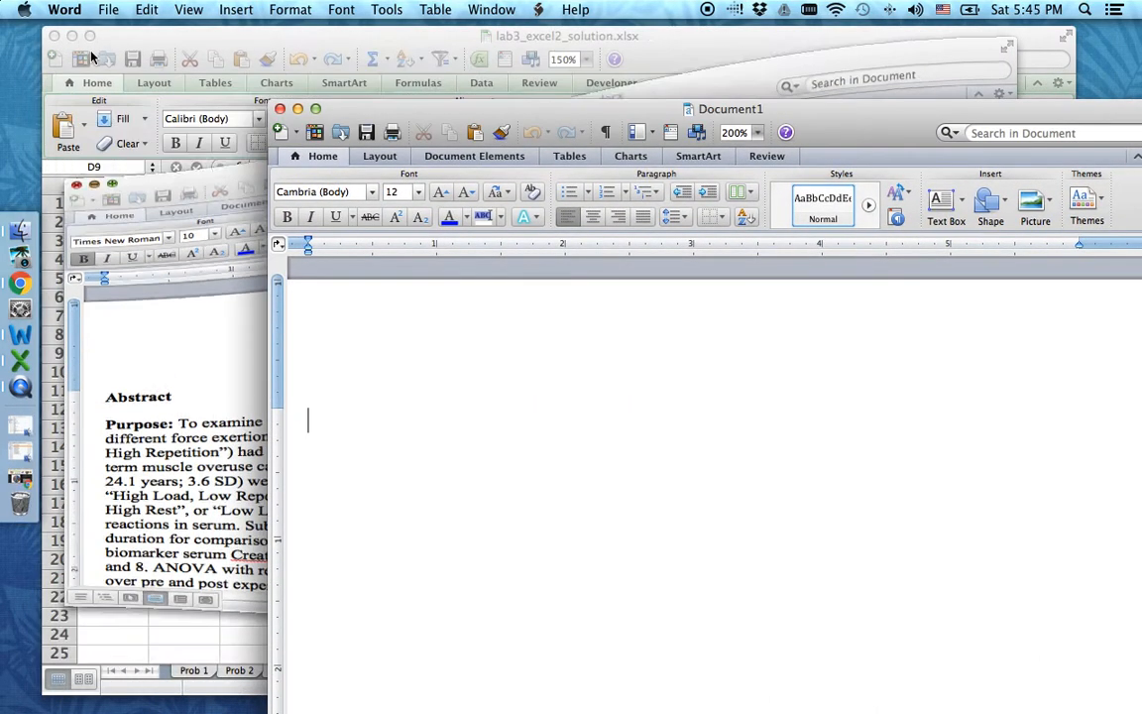
left_click_drag(443, 118, 415, 99)
Step: Switch back to Excel and draw a text box about 3.13" by 0.75" over A20:D23, giving it the black-outline shape style
left_click(119, 583)
left_click_drag(106, 567, 331, 610)
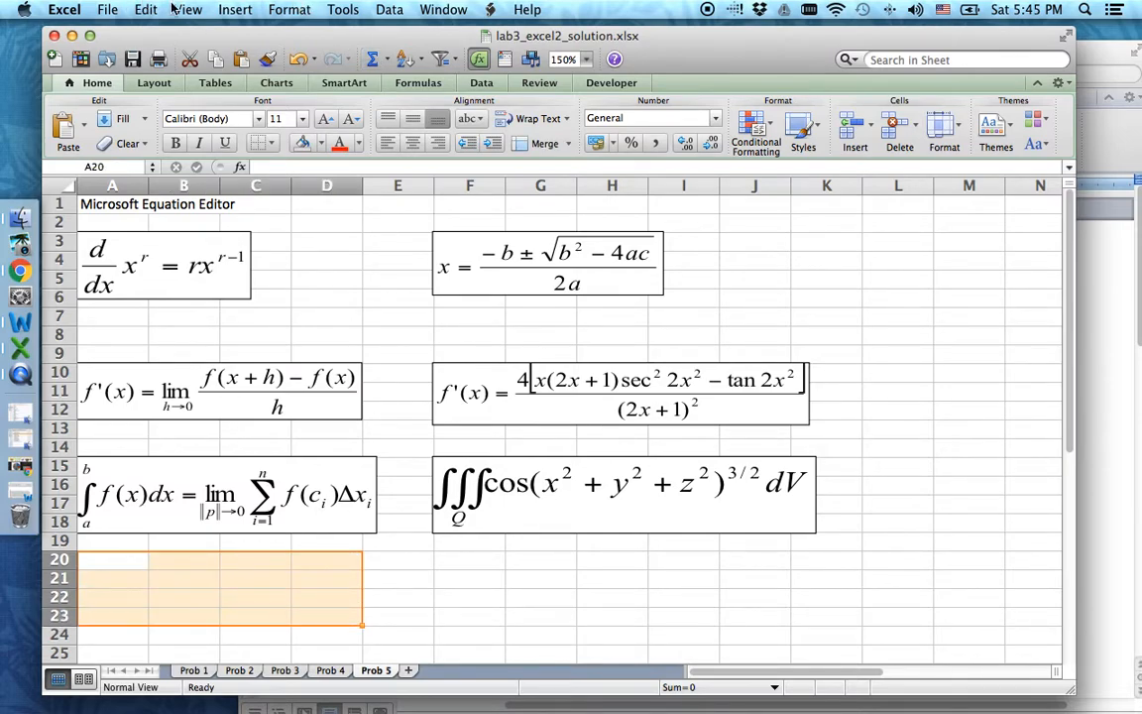
left_click(218, 9)
left_click(280, 372)
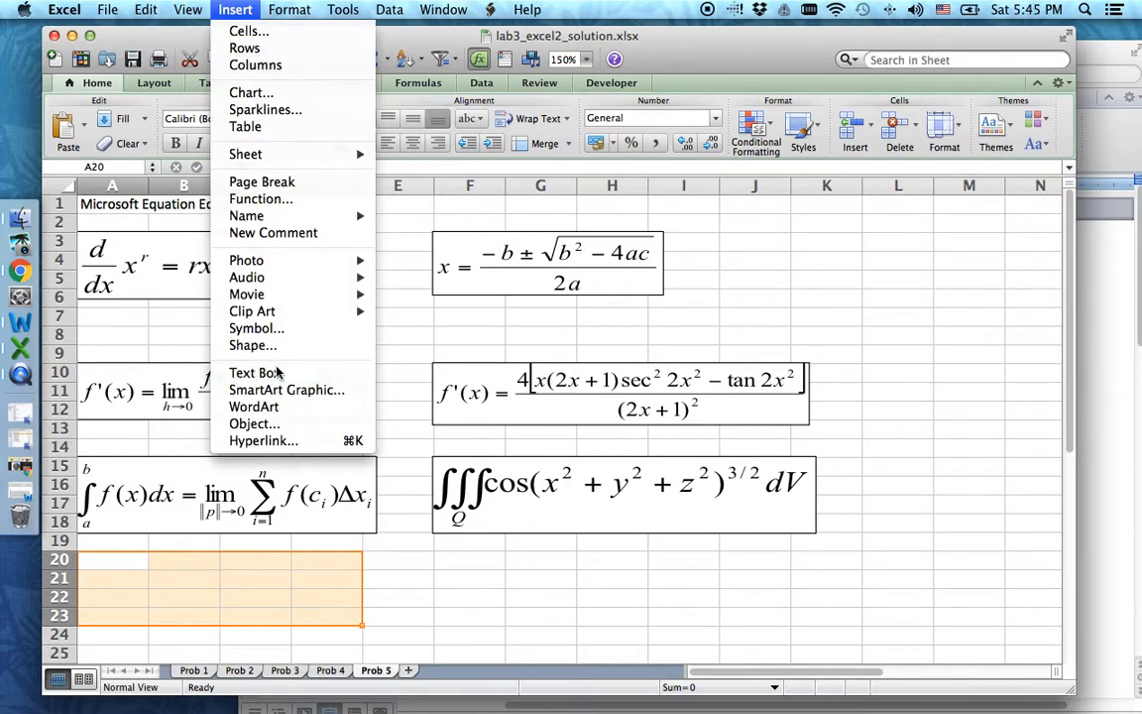
left_click_drag(85, 557, 386, 629)
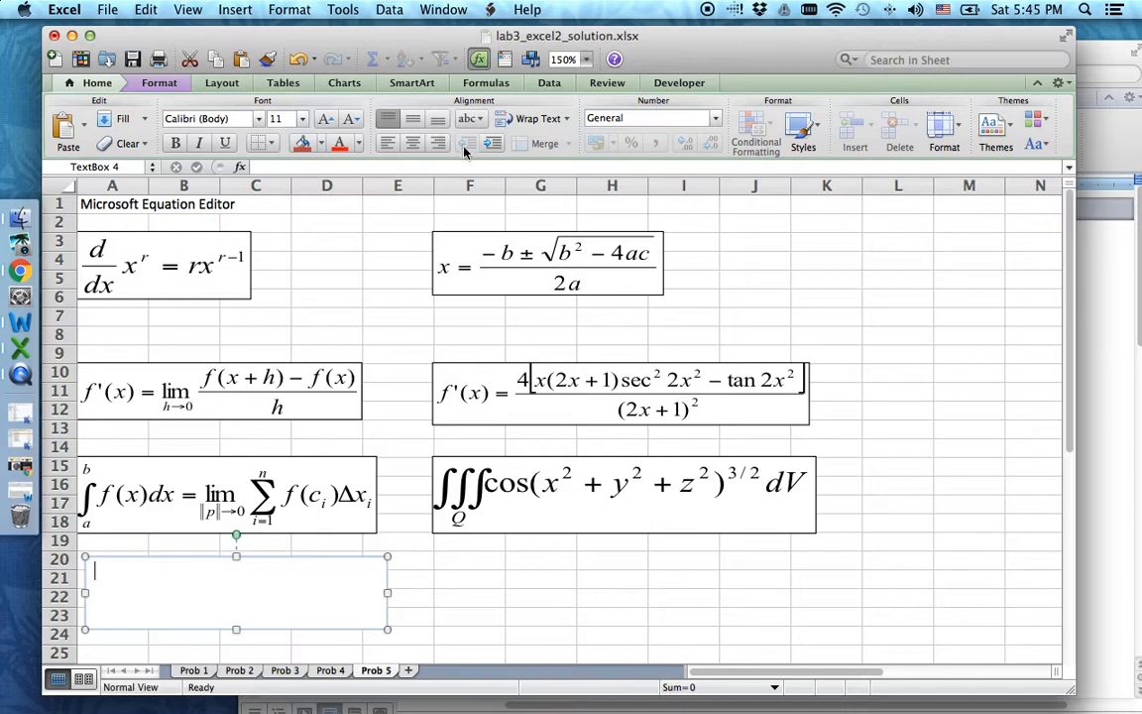
left_click(159, 82)
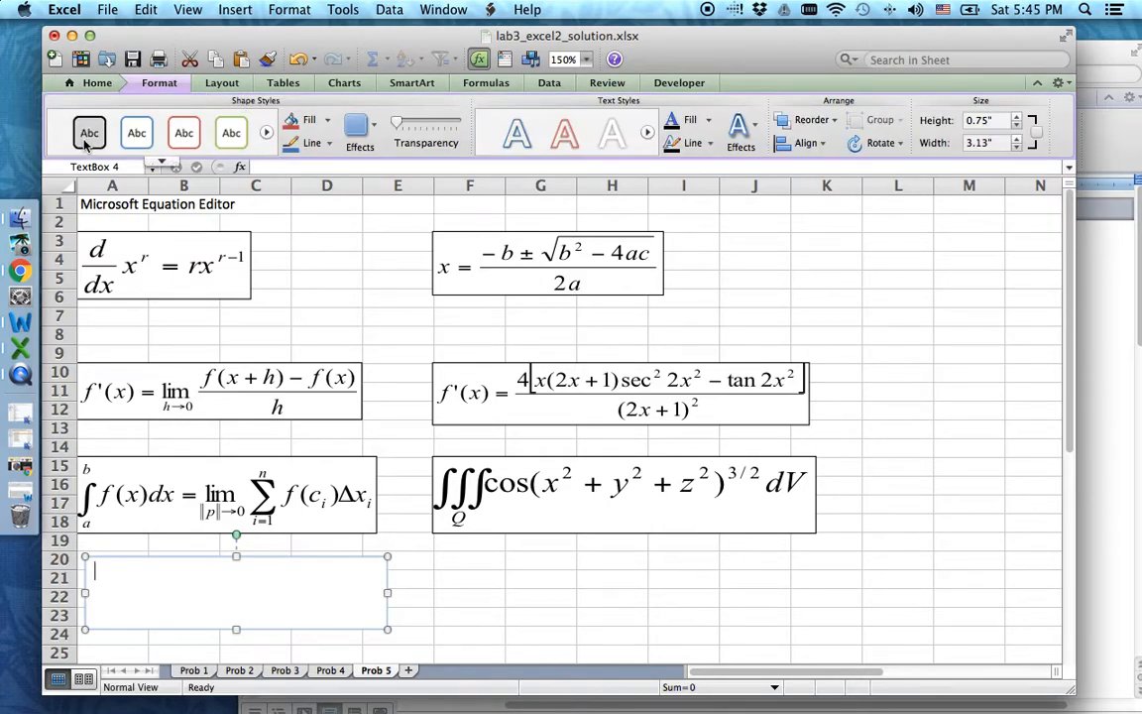
left_click(213, 590)
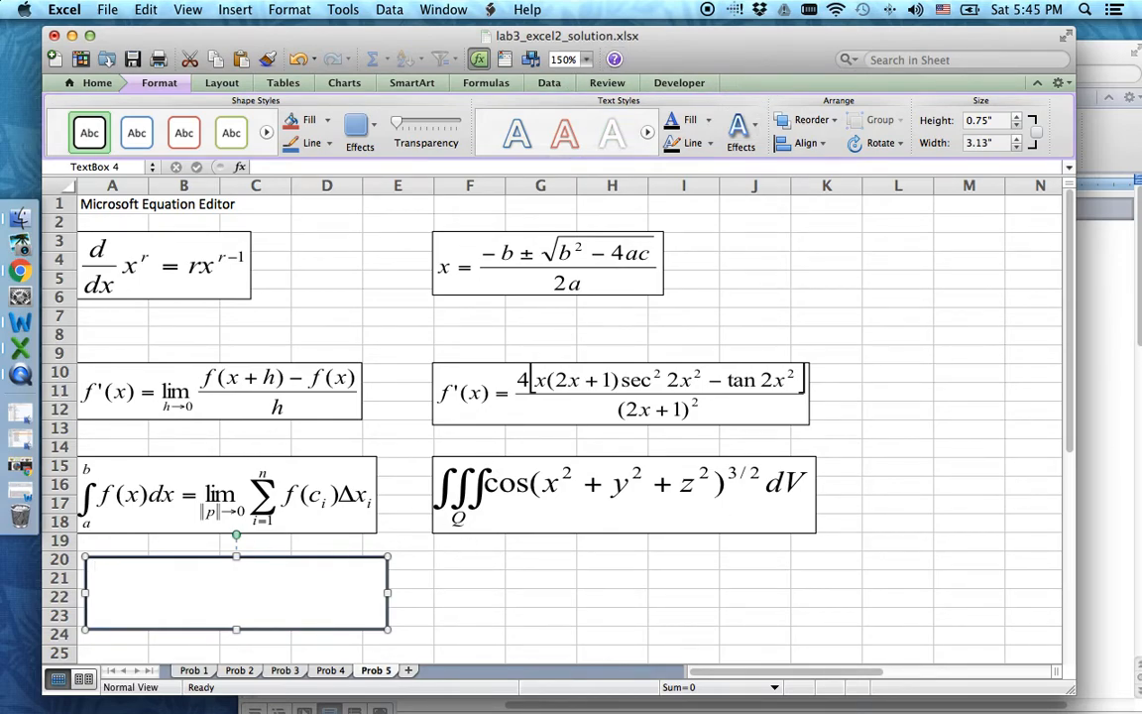
Step: Switch to Word, insert a blank equation in the document, and reposition the window after viewing the reference equations
left_click(1104, 383)
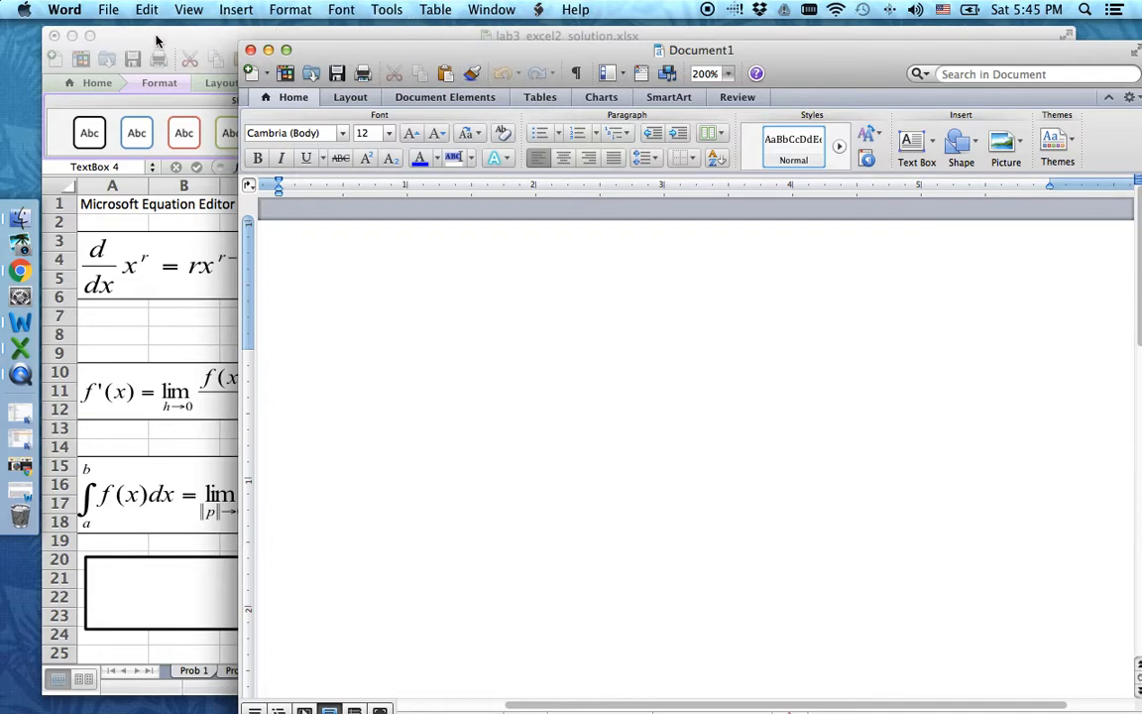
left_click(238, 10)
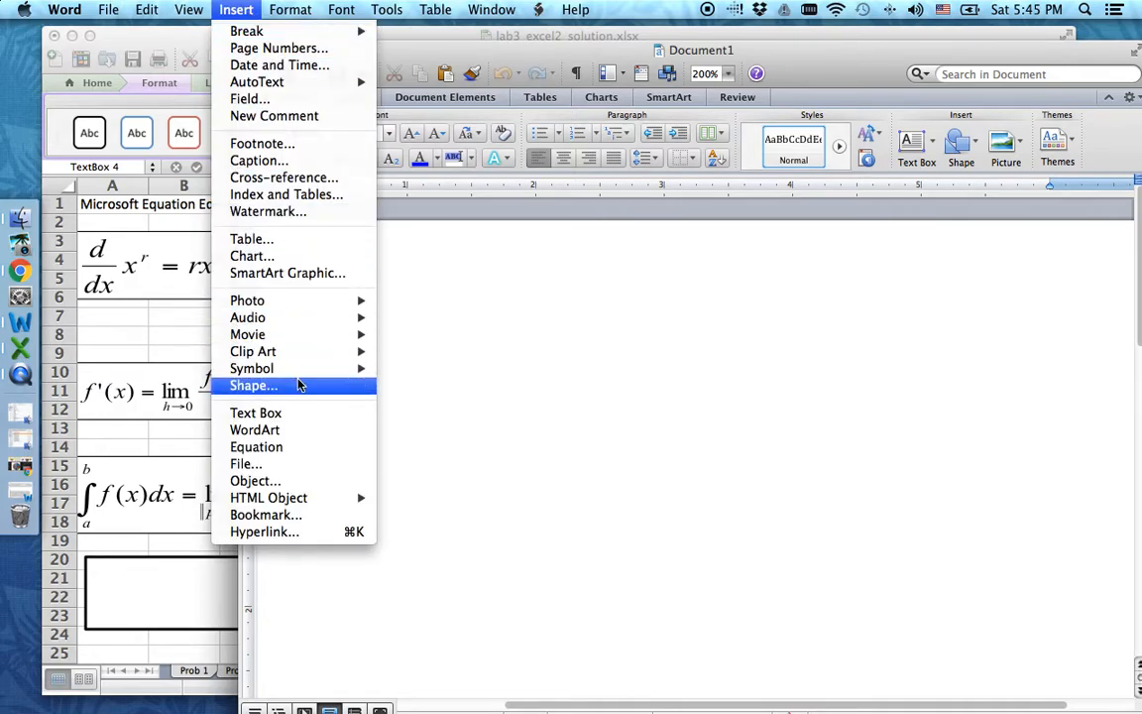
left_click(286, 448)
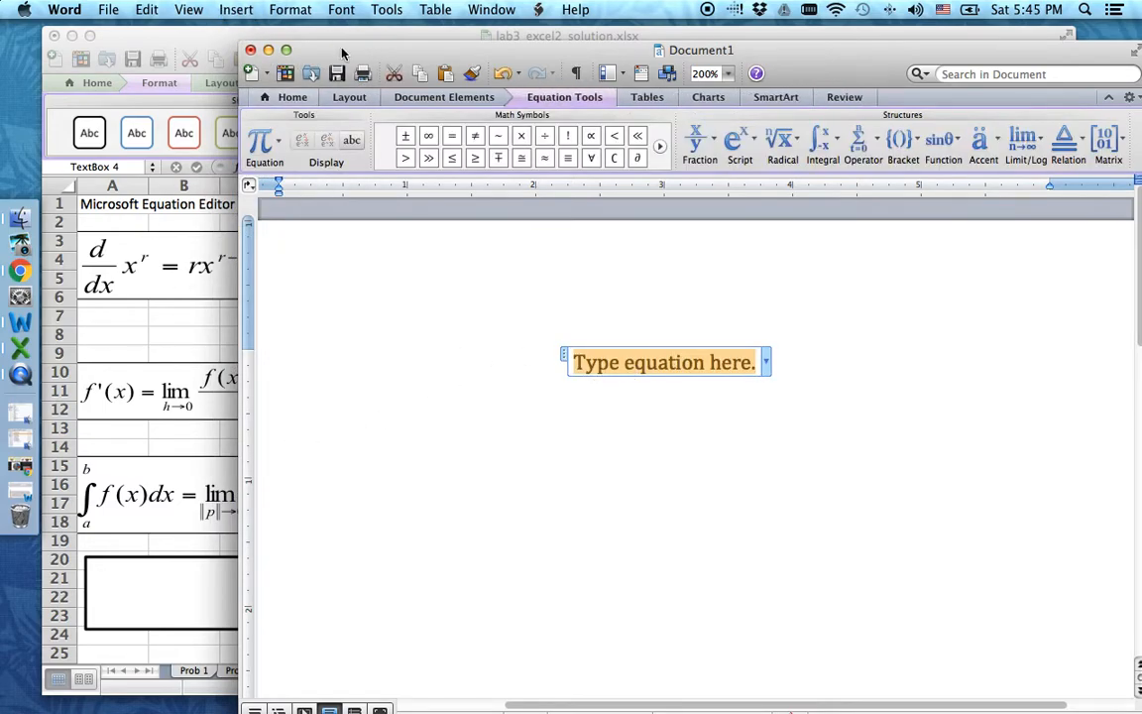
left_click_drag(391, 52, 242, 543)
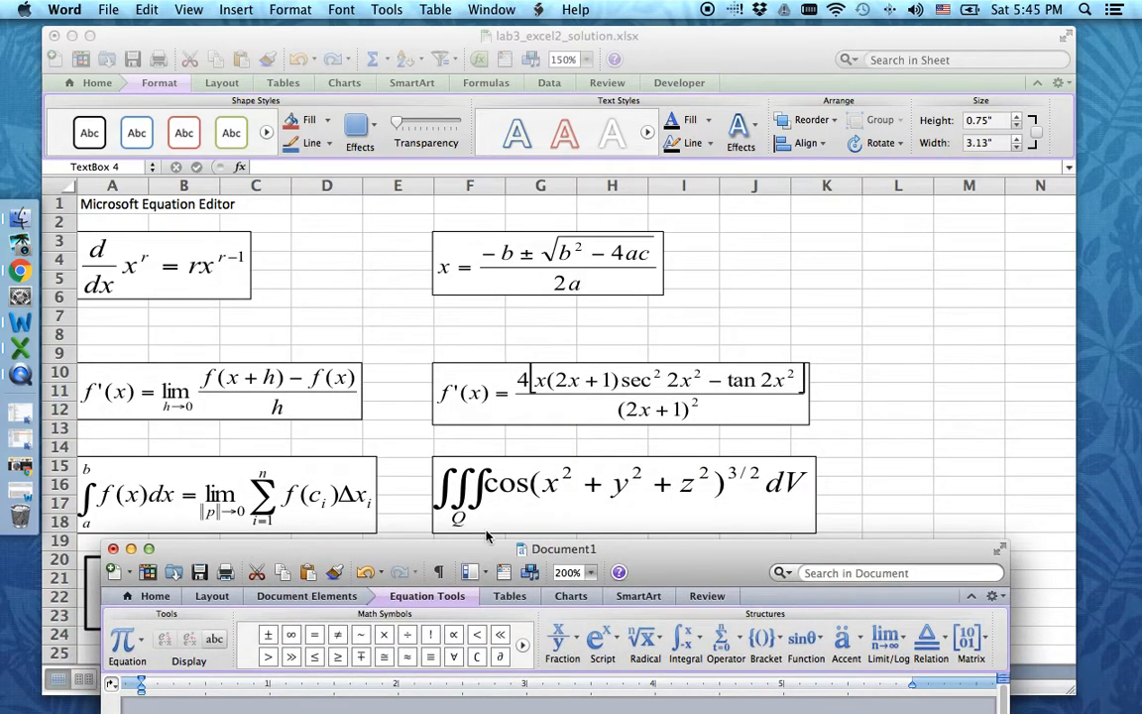
left_click_drag(495, 553, 458, 58)
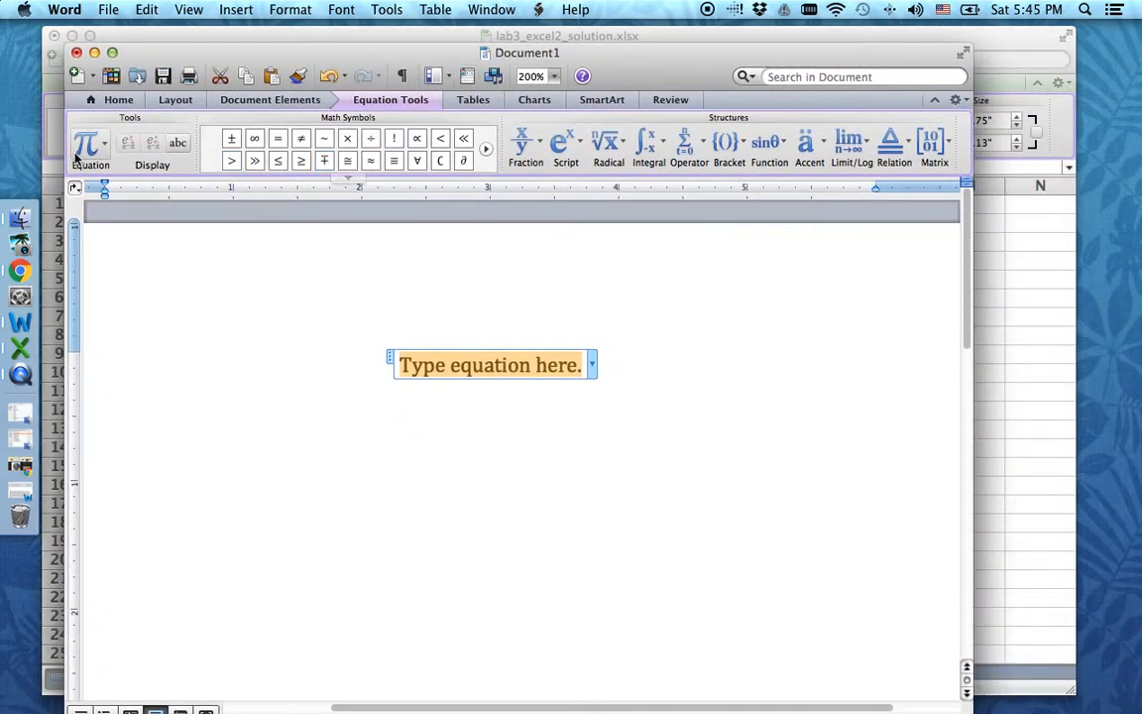
Step: Insert a stacked fraction in the equation with d as the numerator and dx as the denominator
left_click(524, 165)
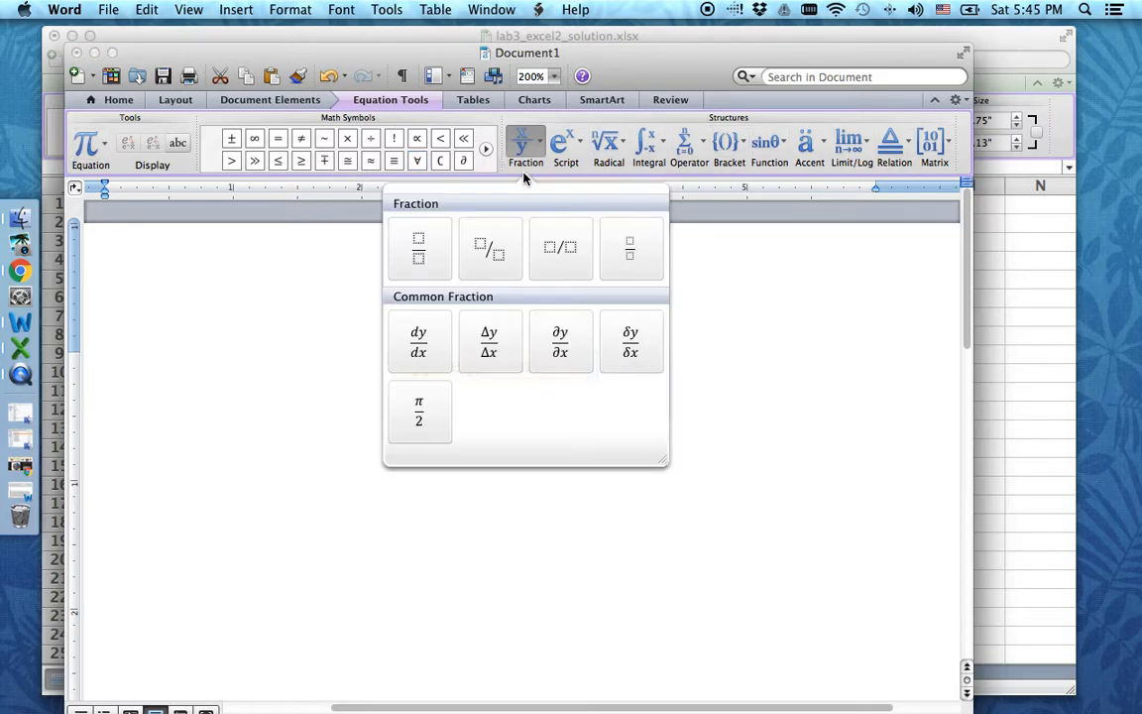
left_click(419, 248)
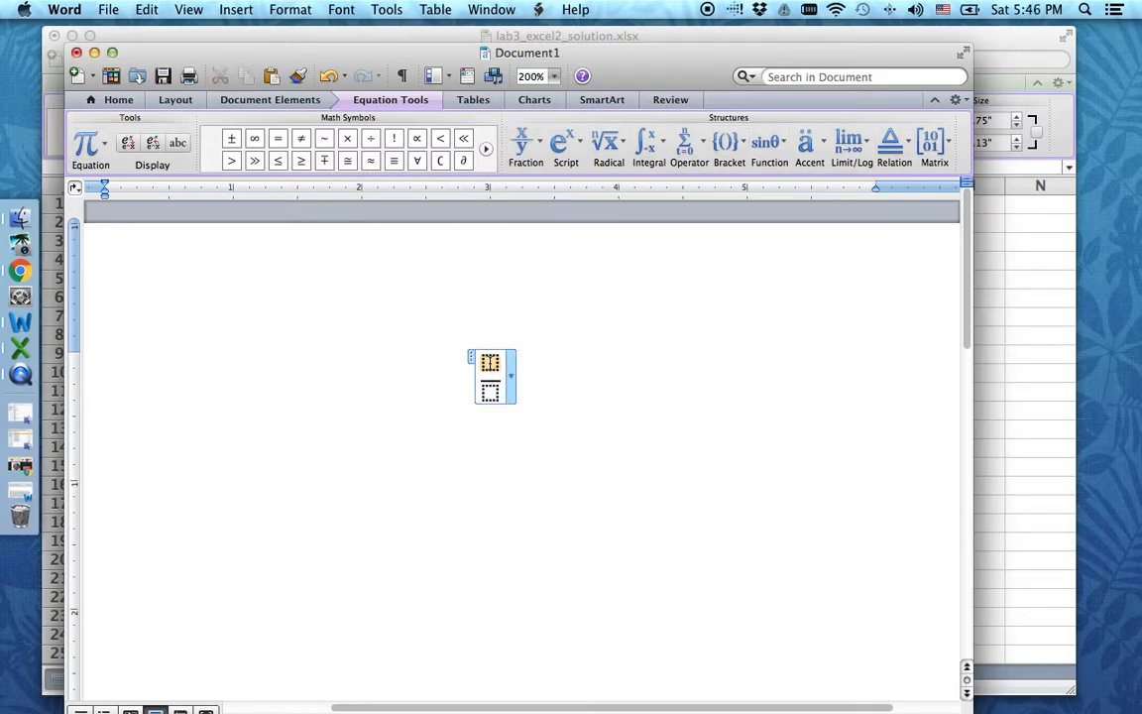
type("D")
key("BackSpace")
type("d/dx")
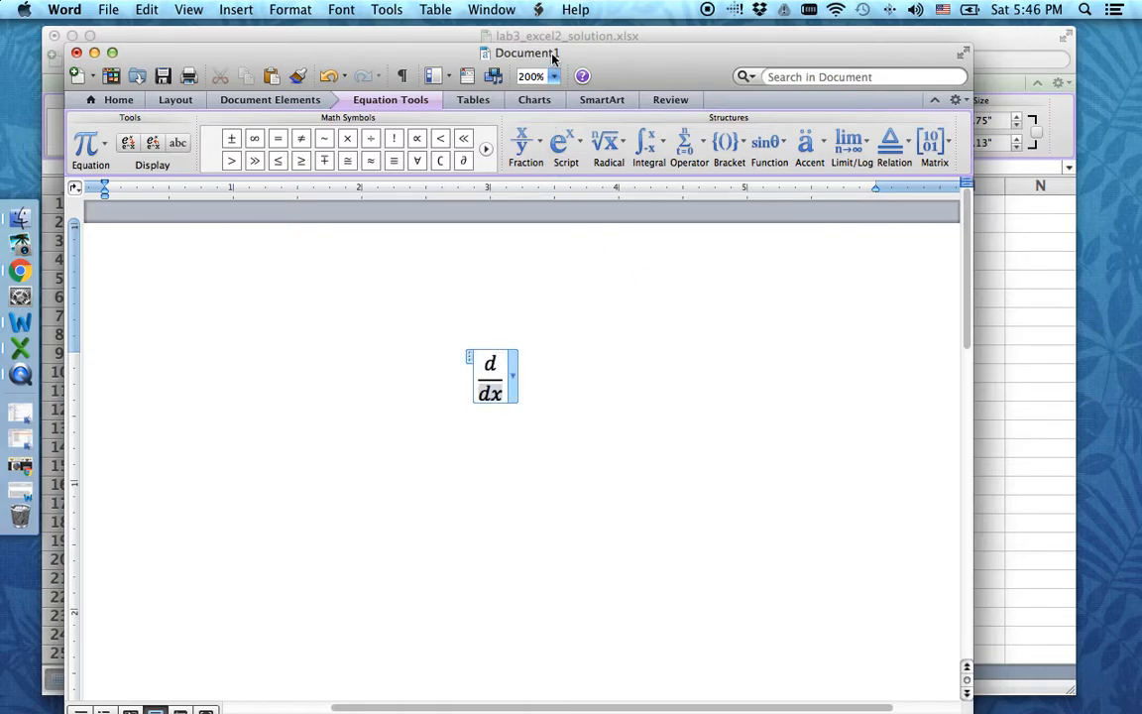
Step: Cut the d/dx equation from the document and insert a new blank equation
left_click_drag(564, 57, 797, 70)
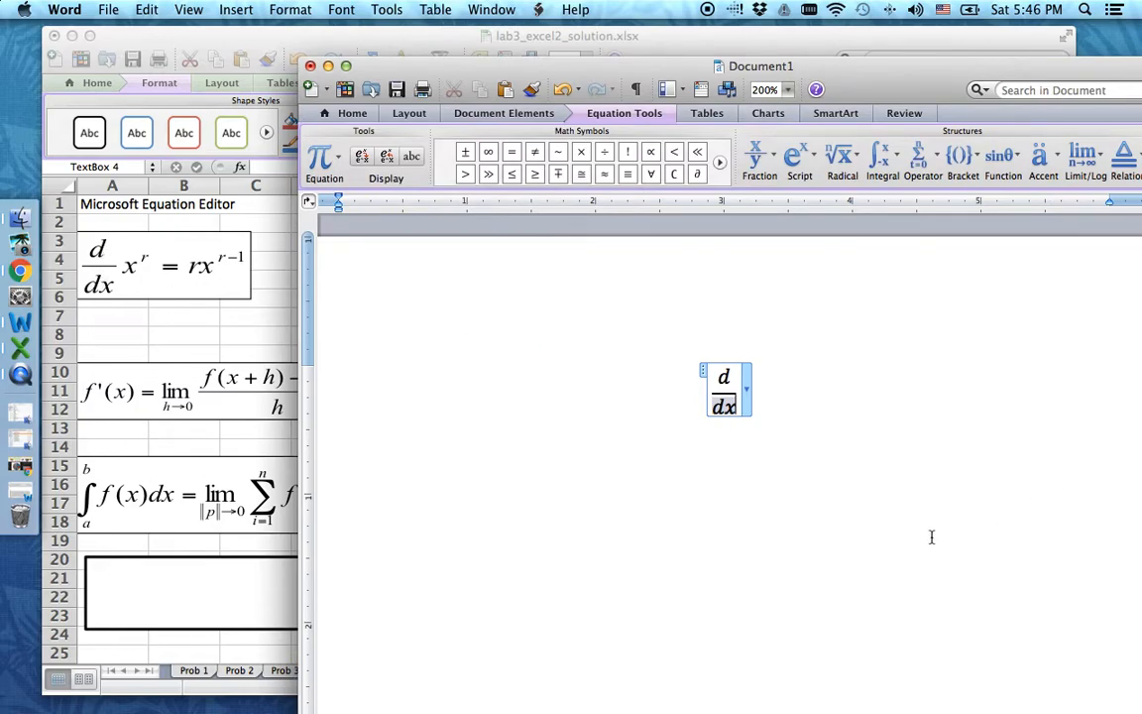
left_click_drag(734, 406, 720, 380)
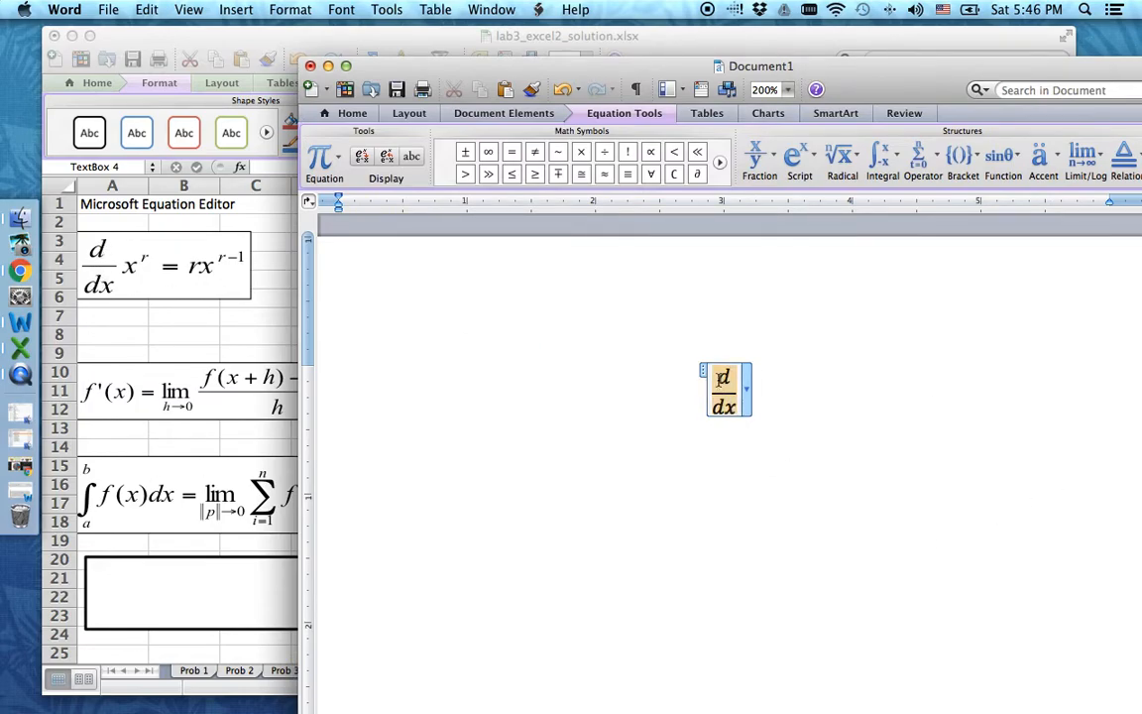
key("super+x")
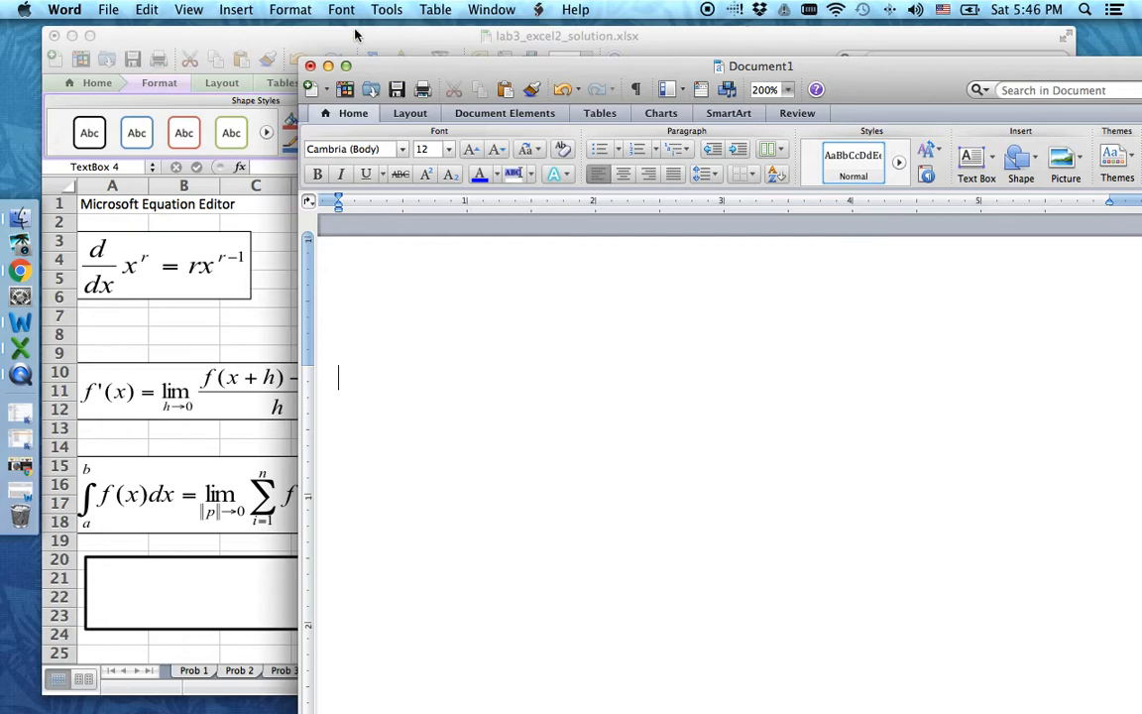
left_click(234, 9)
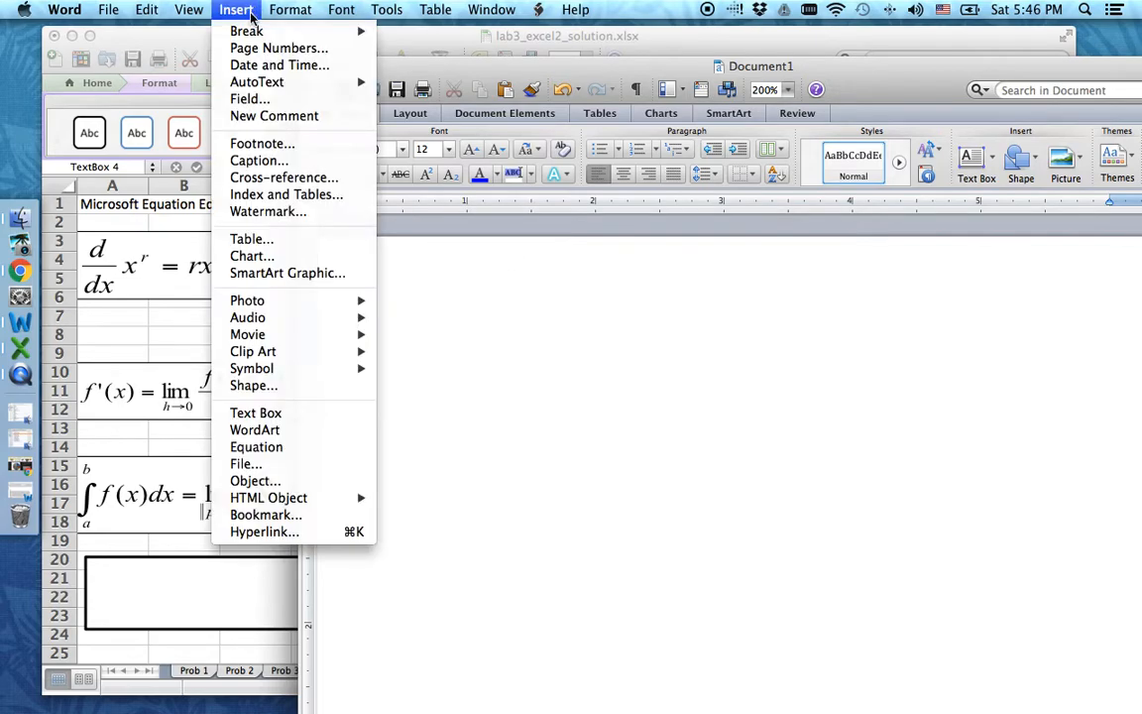
left_click(253, 447)
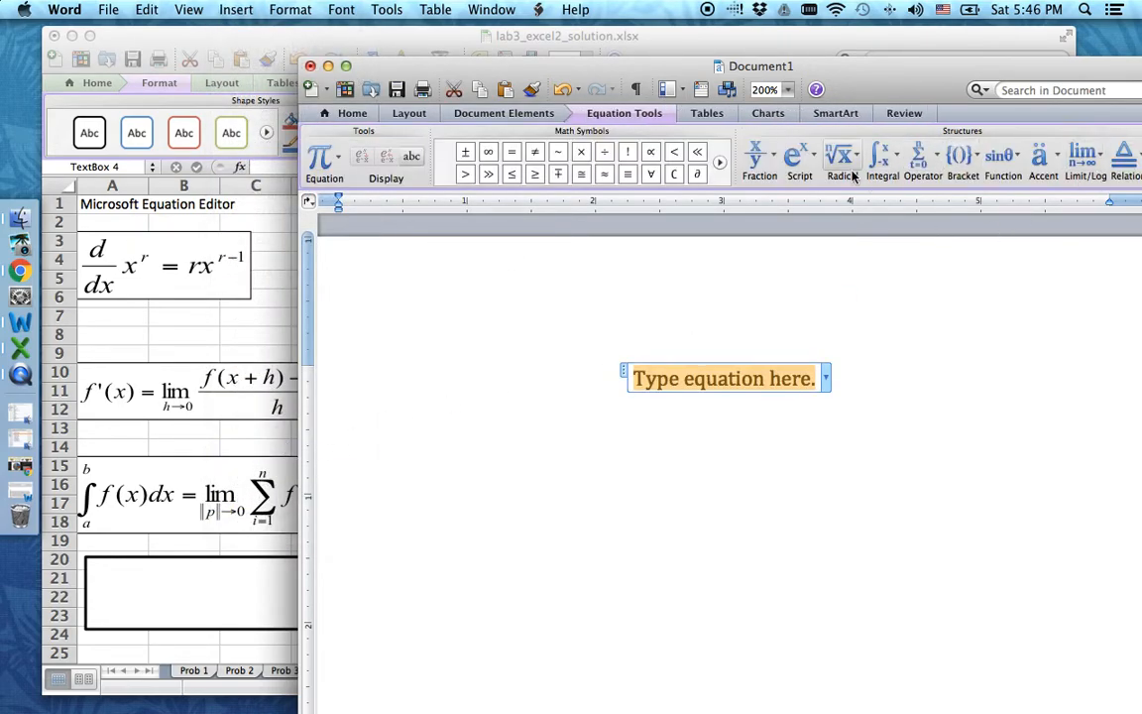
Step: Insert a triple integral with limits above and below, entering Q as the lower limit and xxx as the integrand
left_click(881, 164)
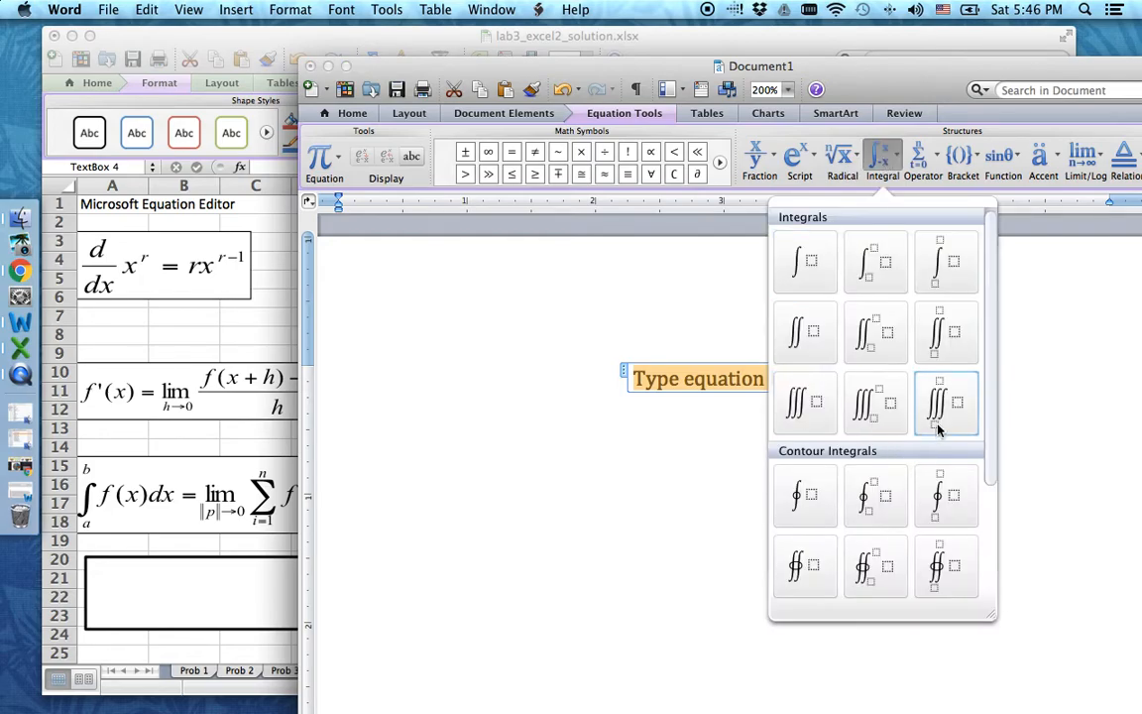
left_click(684, 66)
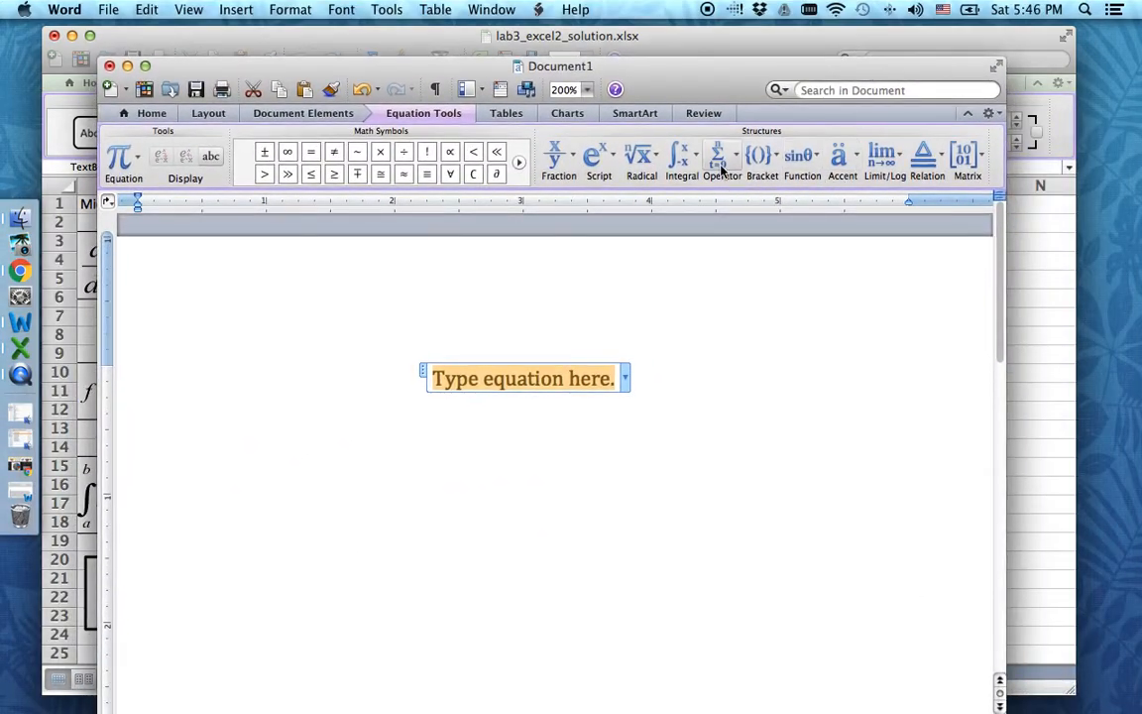
left_click(681, 161)
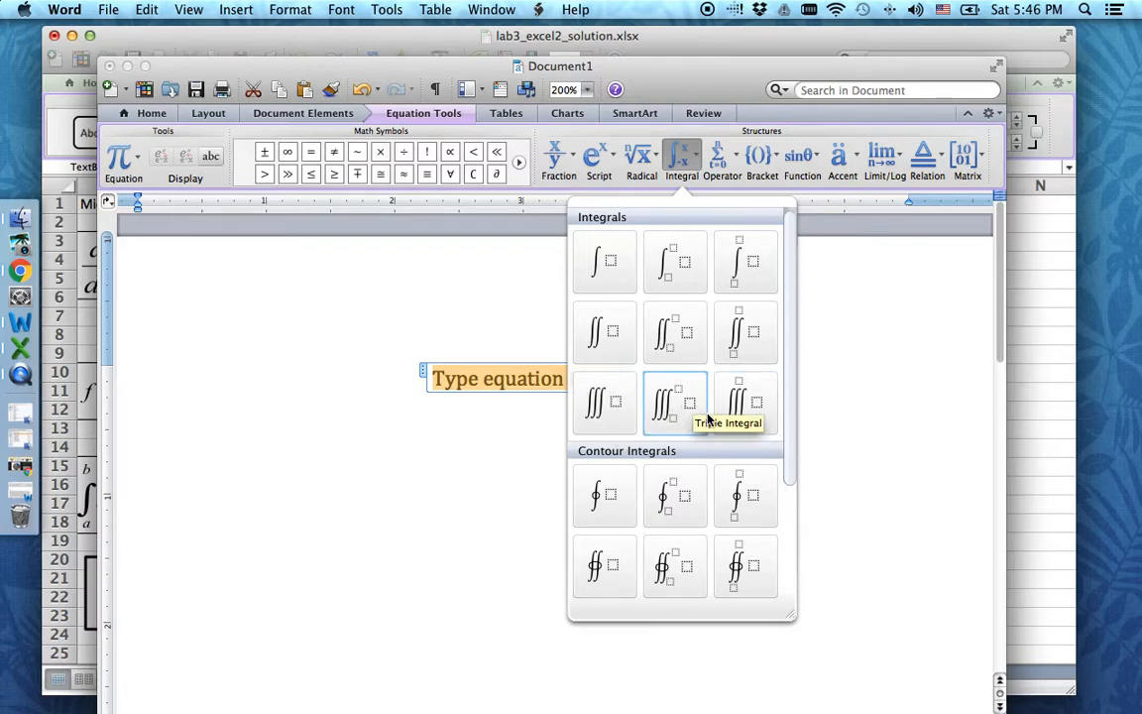
left_click(747, 401)
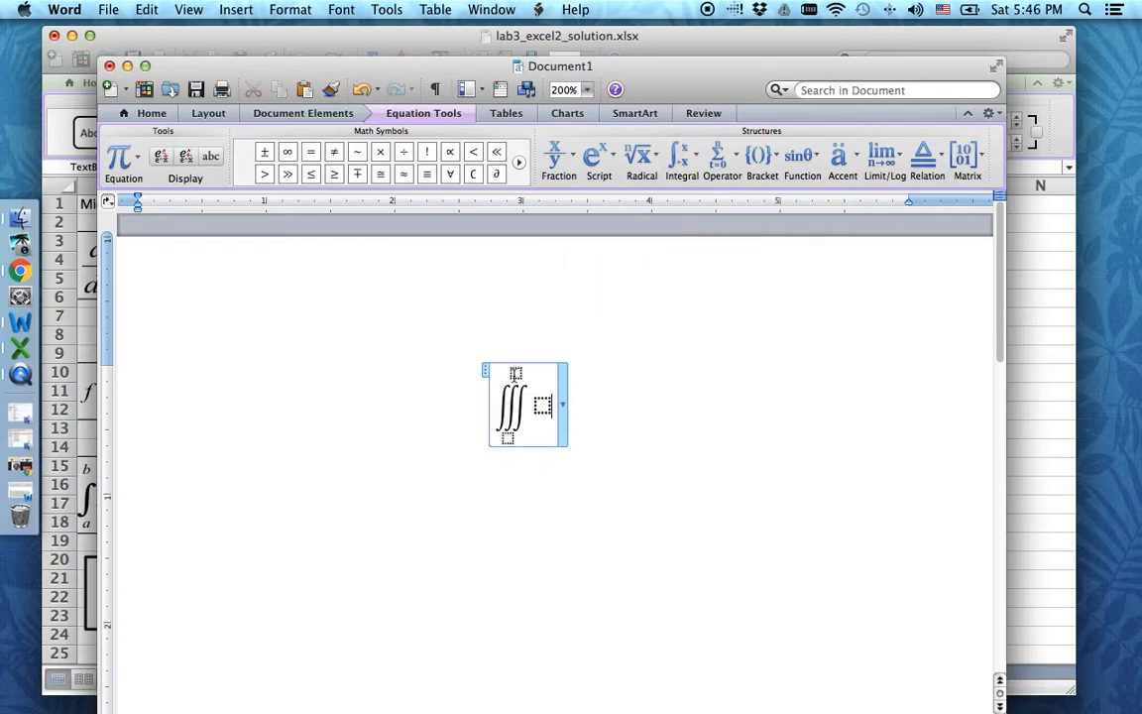
type("Q")
left_click_drag(709, 84, 856, 73)
left_click(692, 396)
type("xxx")
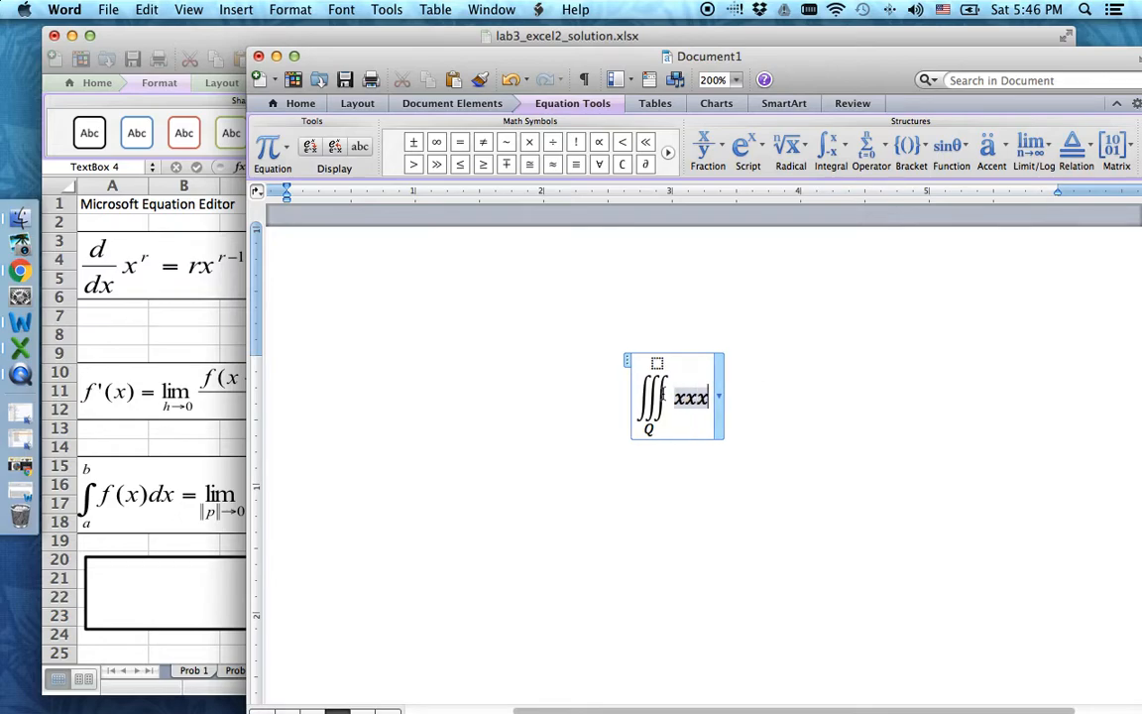
left_click(869, 470)
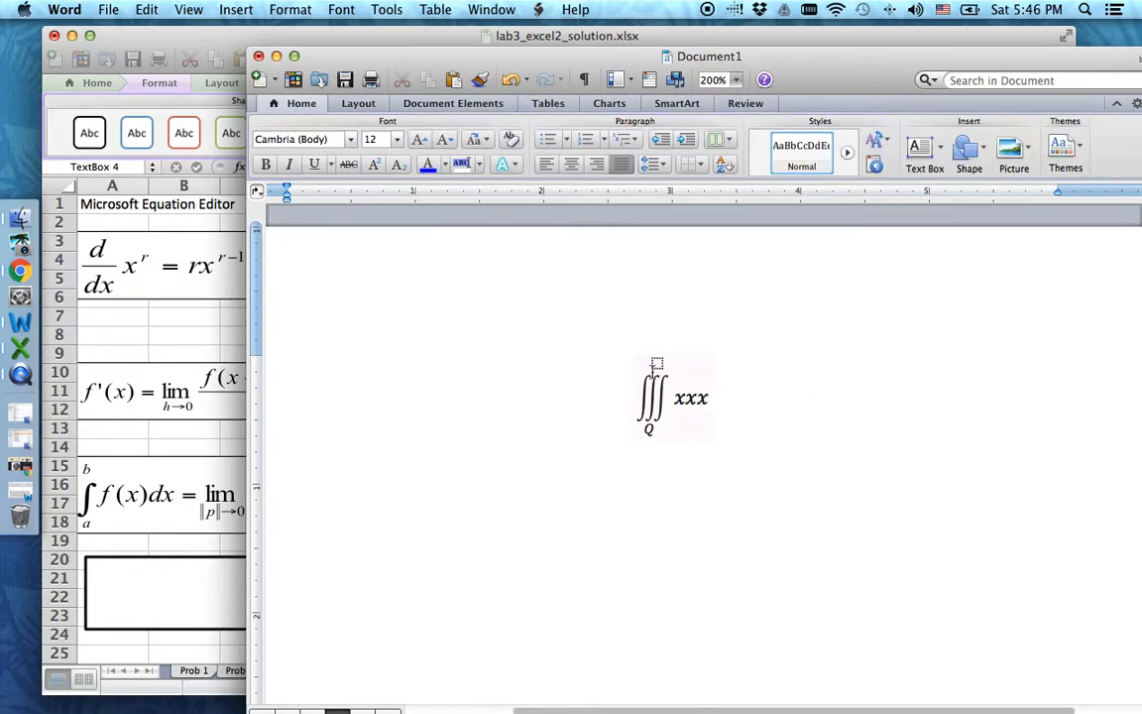
Step: Hide the empty upper limit of the triple integral
left_click(659, 388)
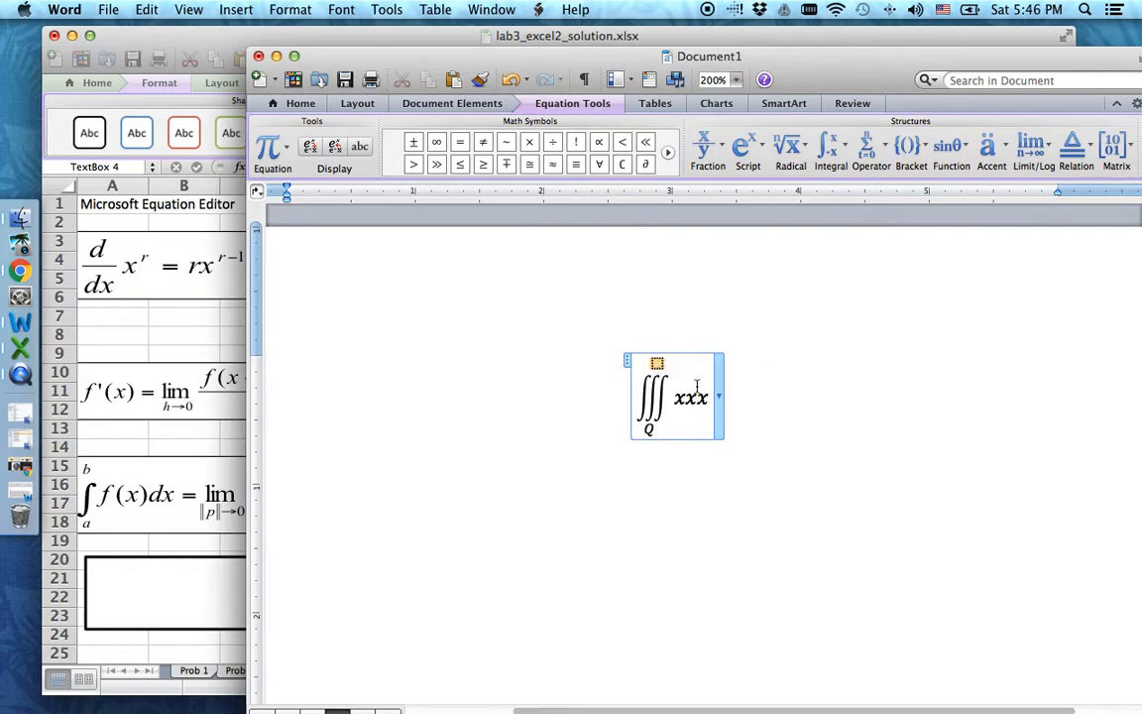
double_click(662, 365)
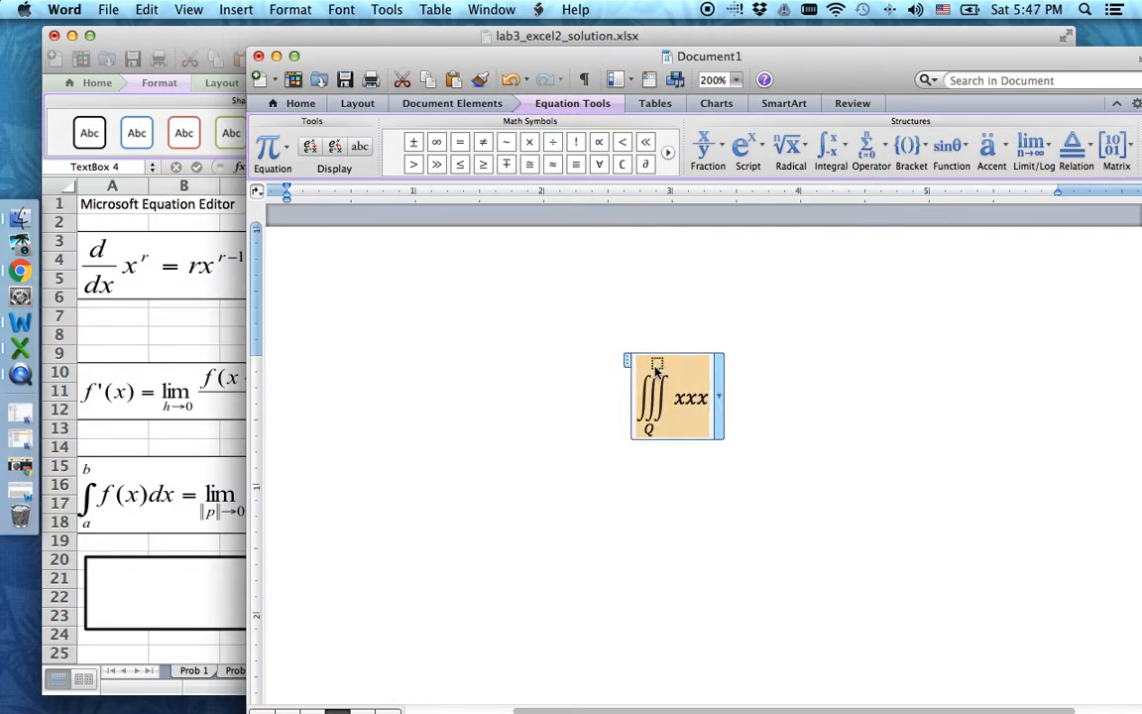
left_click(656, 365)
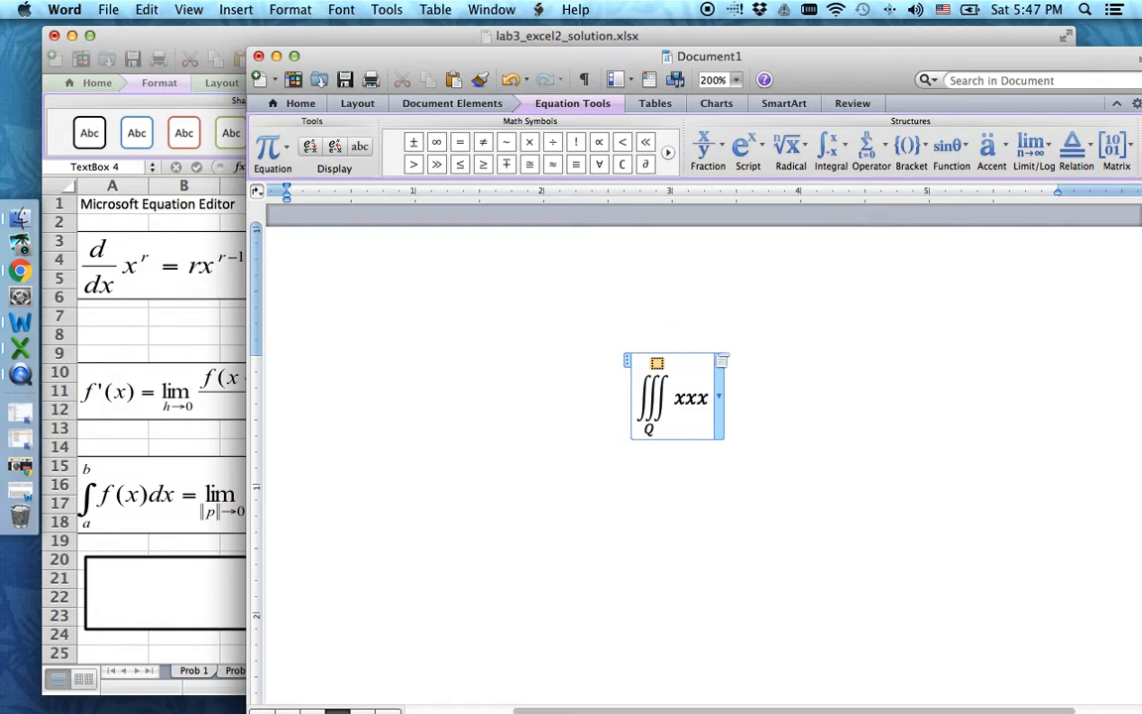
left_click(804, 404)
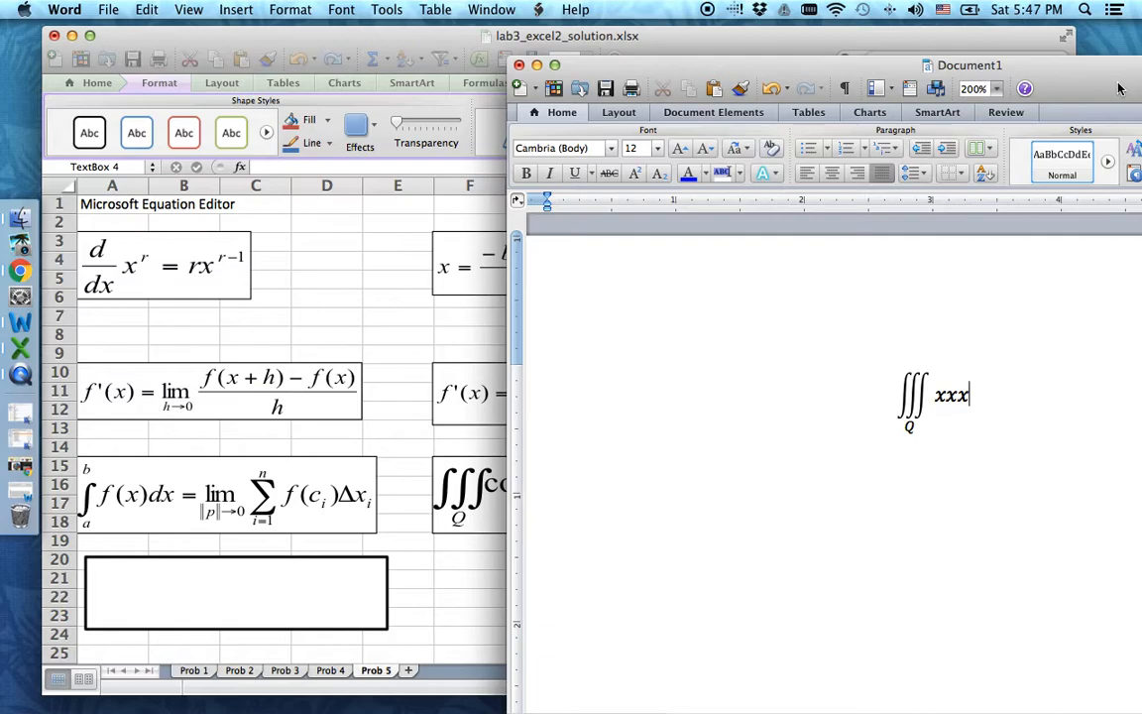
Step: Replace the triple integral with a new equation containing the lim template with a placeholder beneath it
left_click_drag(1118, 90, 755, 61)
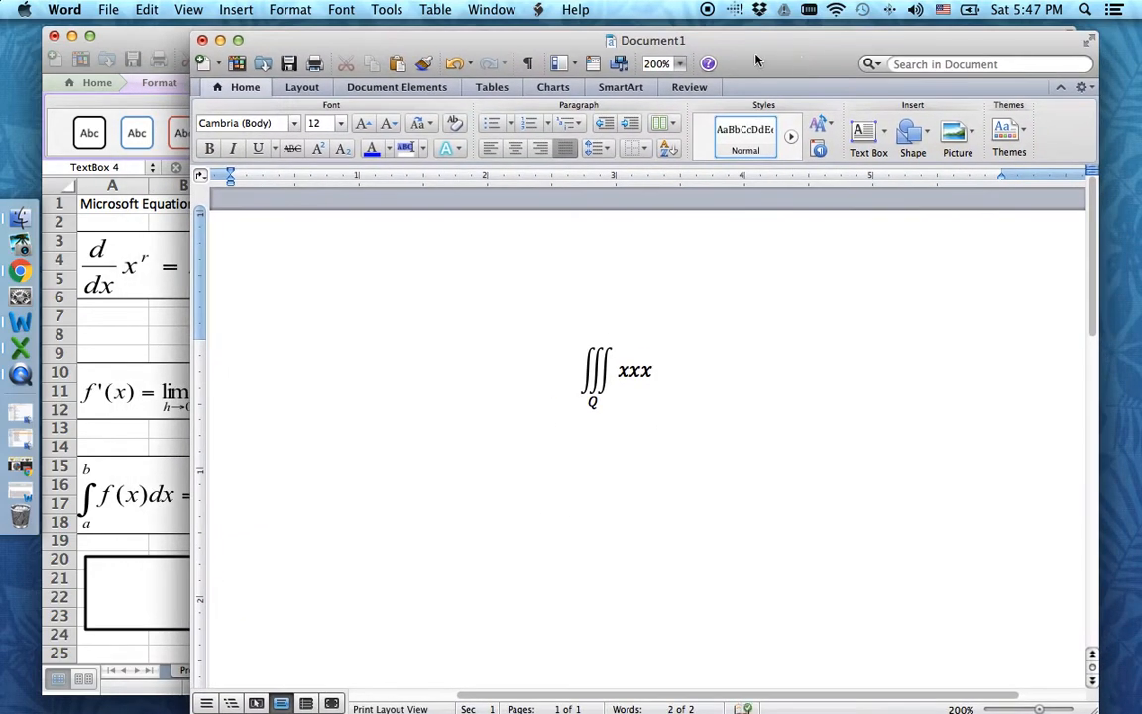
left_click(236, 9)
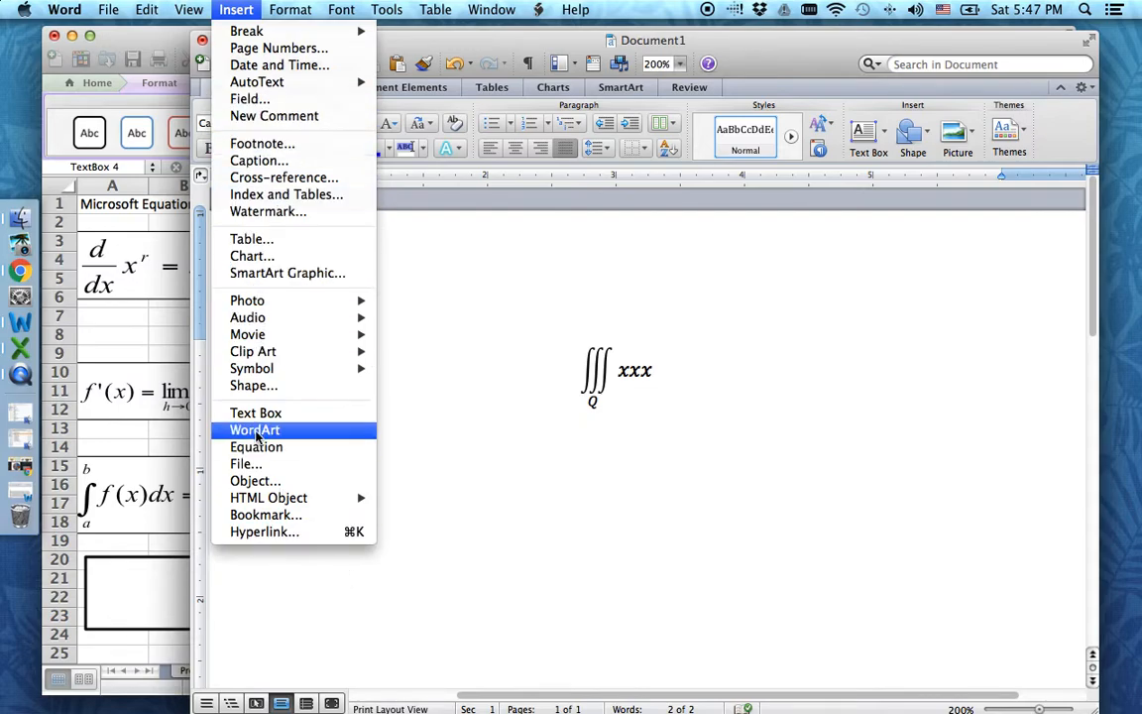
left_click(255, 447)
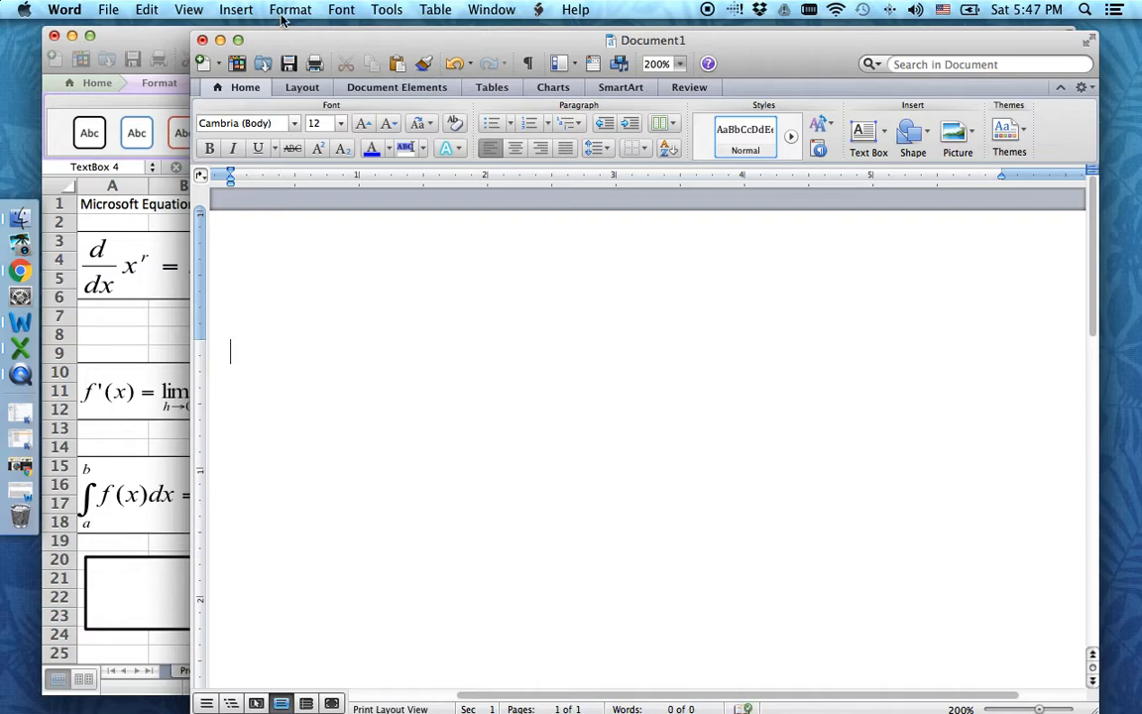
left_click(237, 10)
left_click(256, 447)
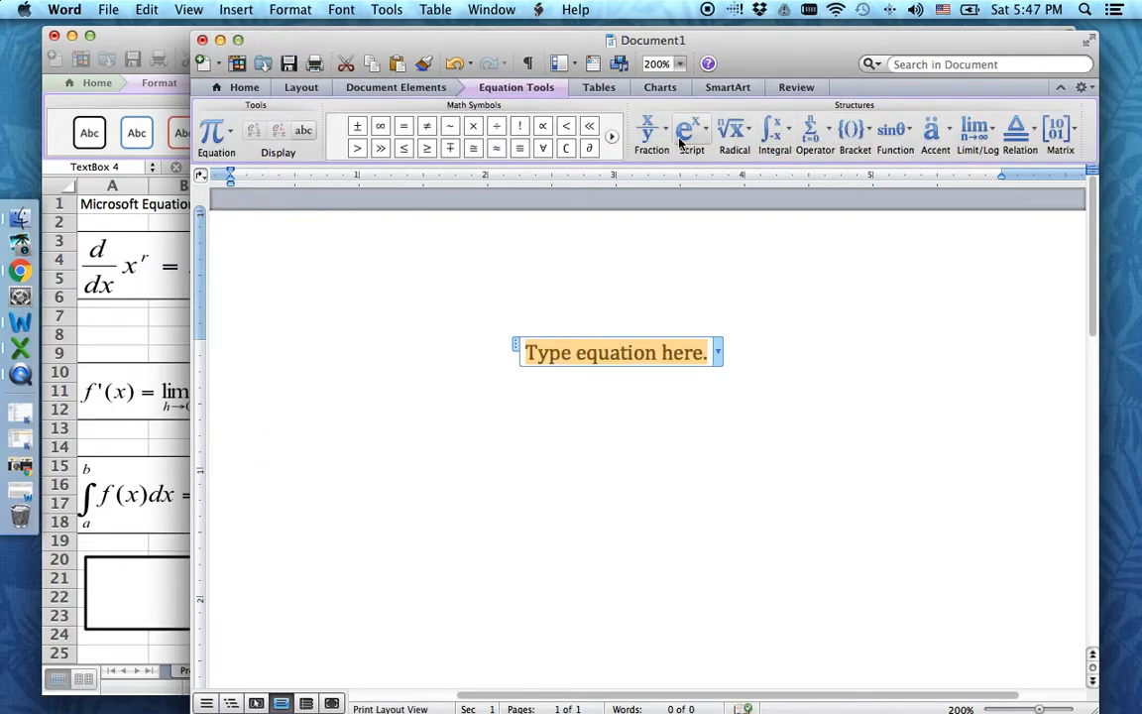
left_click(988, 138)
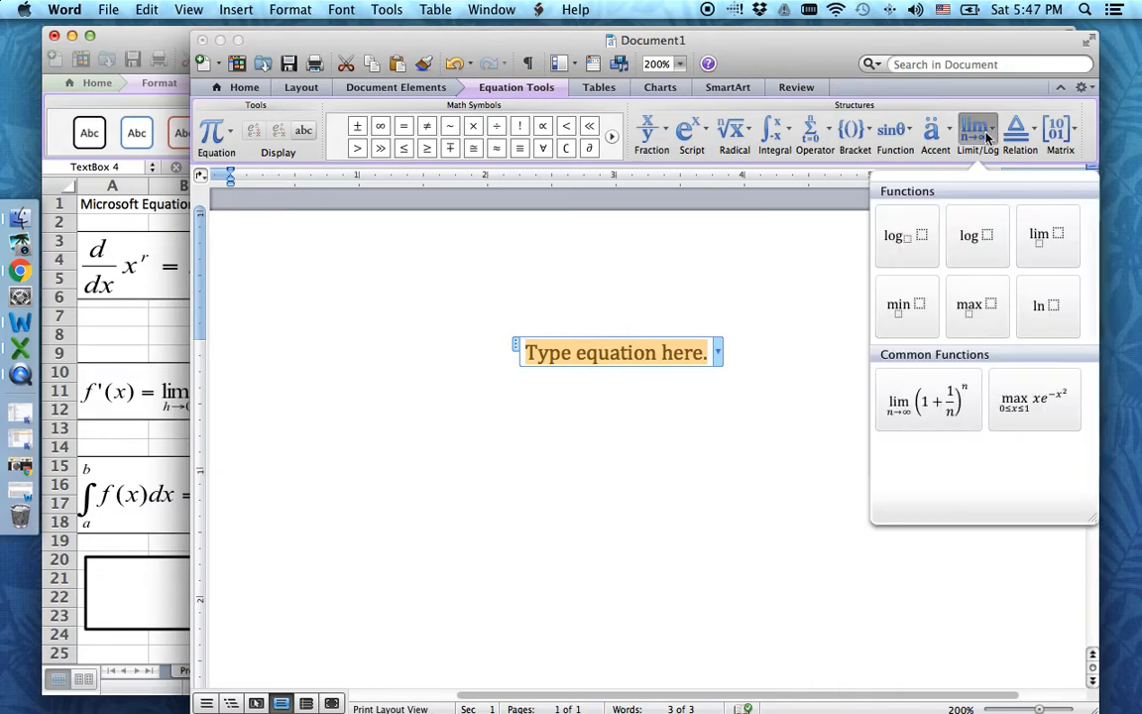
left_click(1043, 237)
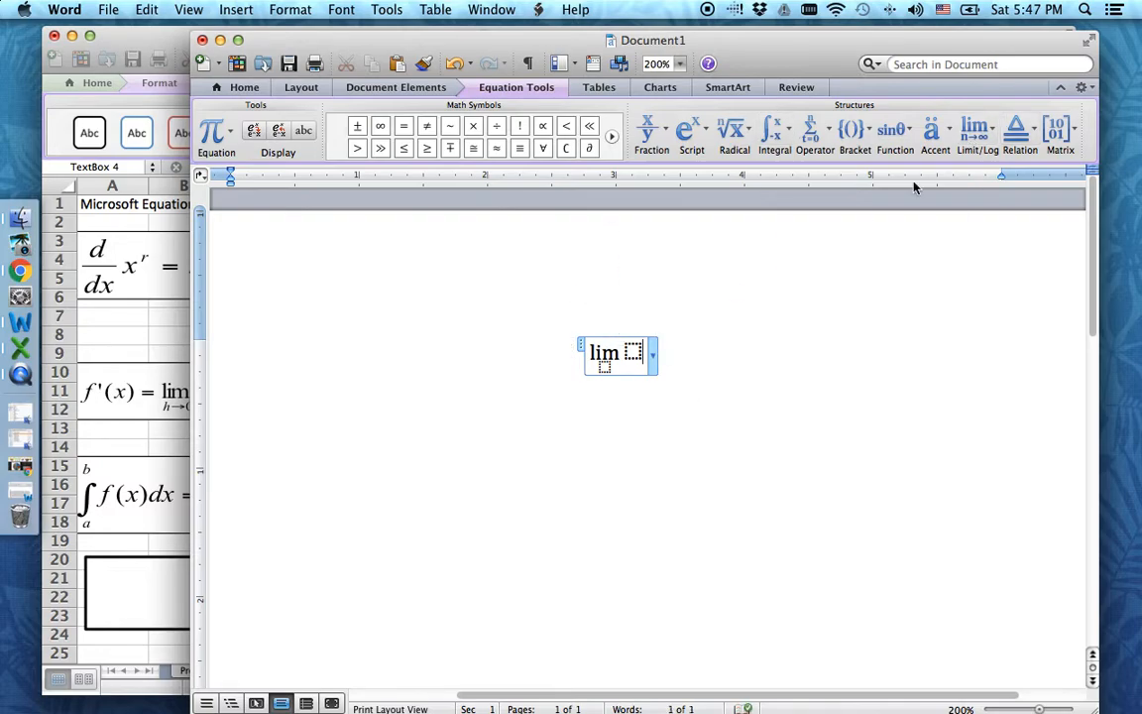
Step: Enter ||p|| as plain characters beneath lim and clear them again
left_click_drag(436, 40, 555, 54)
left_click(724, 381)
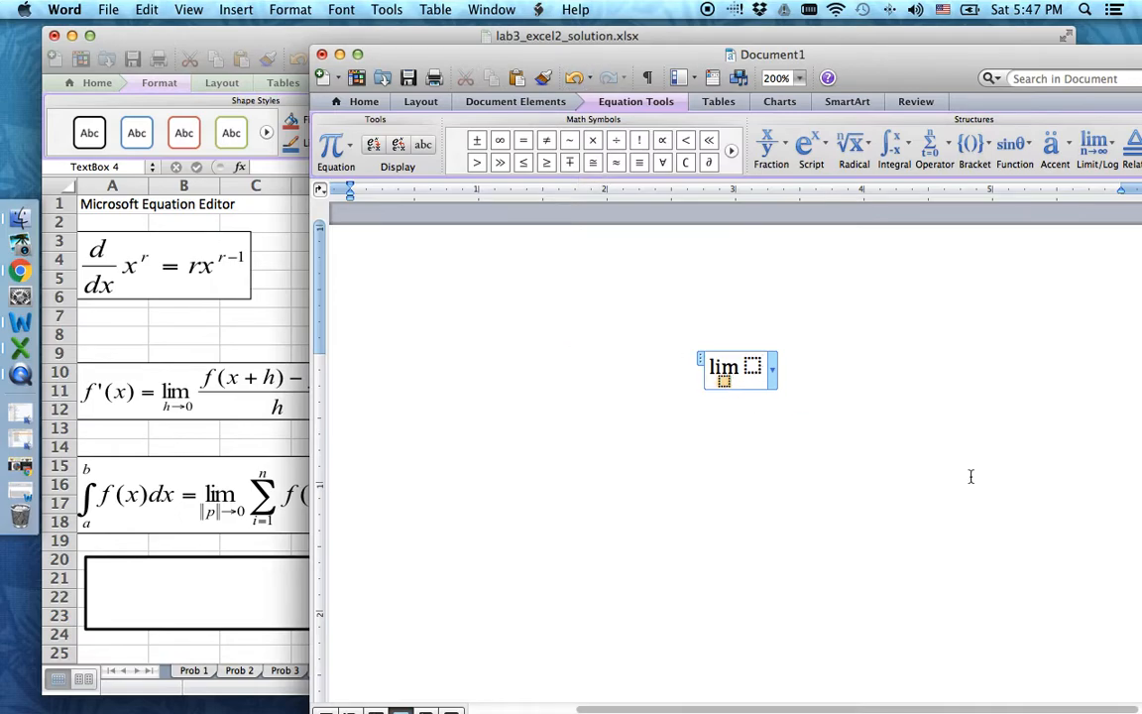
left_click(725, 383)
type("||p||")
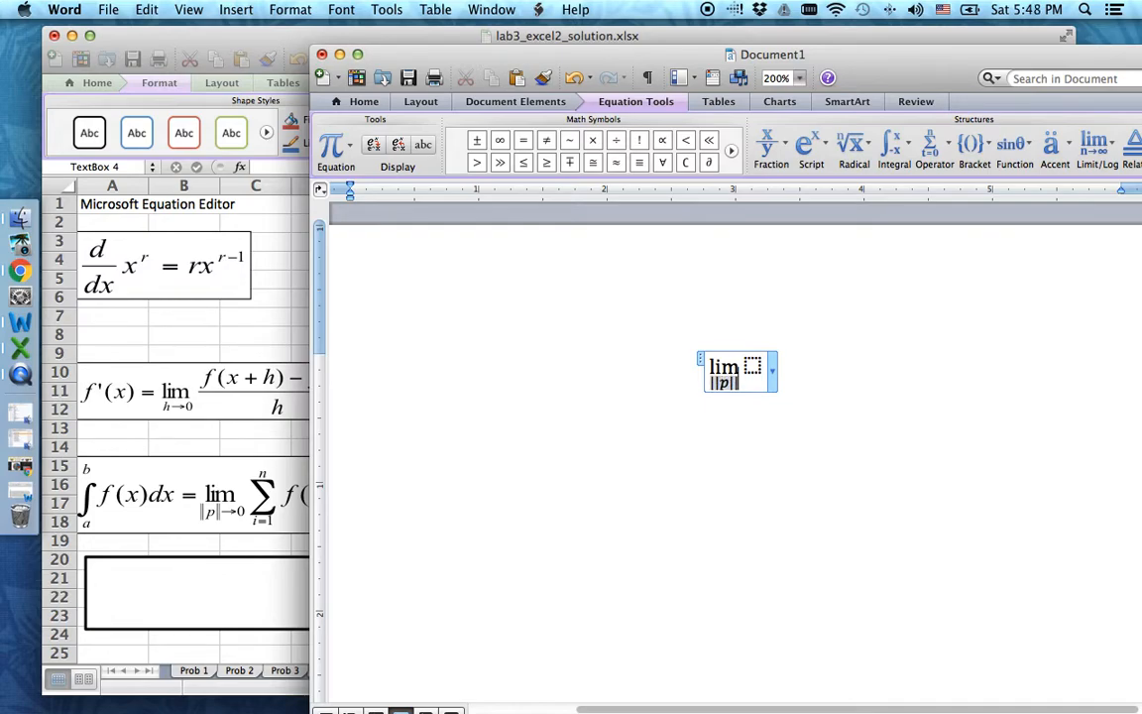
key("BackSpace")
key("BackSpace")
Step: Insert a double-vertical-bar bracket template into the placeholder beneath lim
left_click(736, 384)
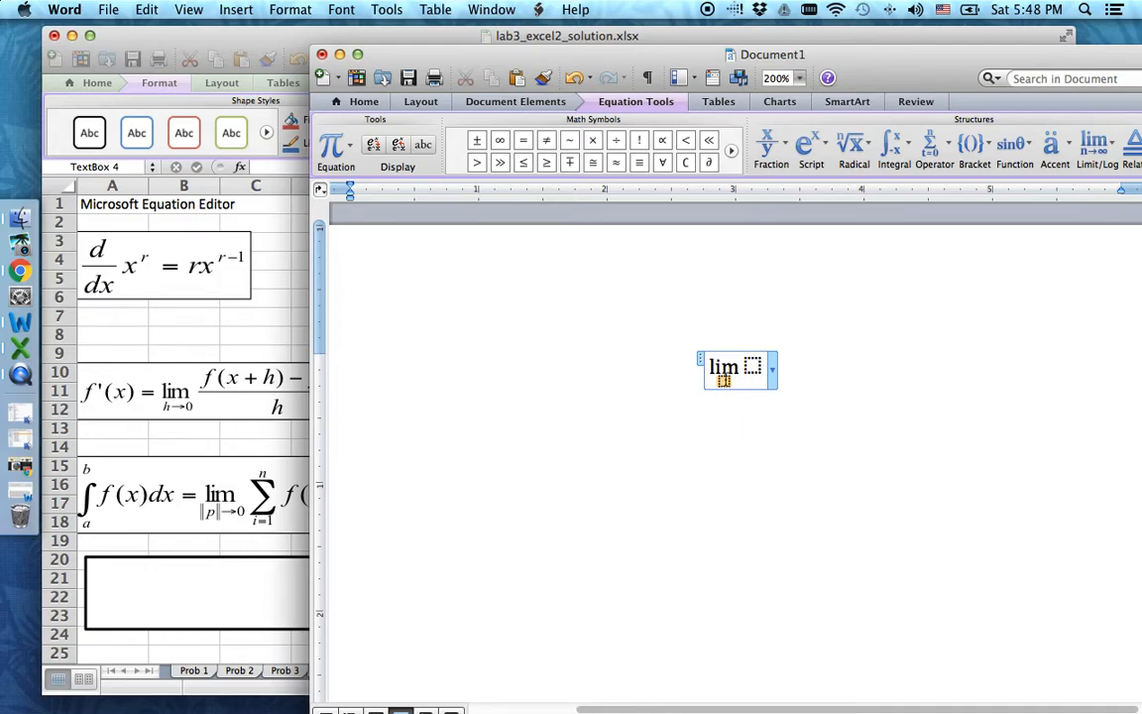
left_click(971, 149)
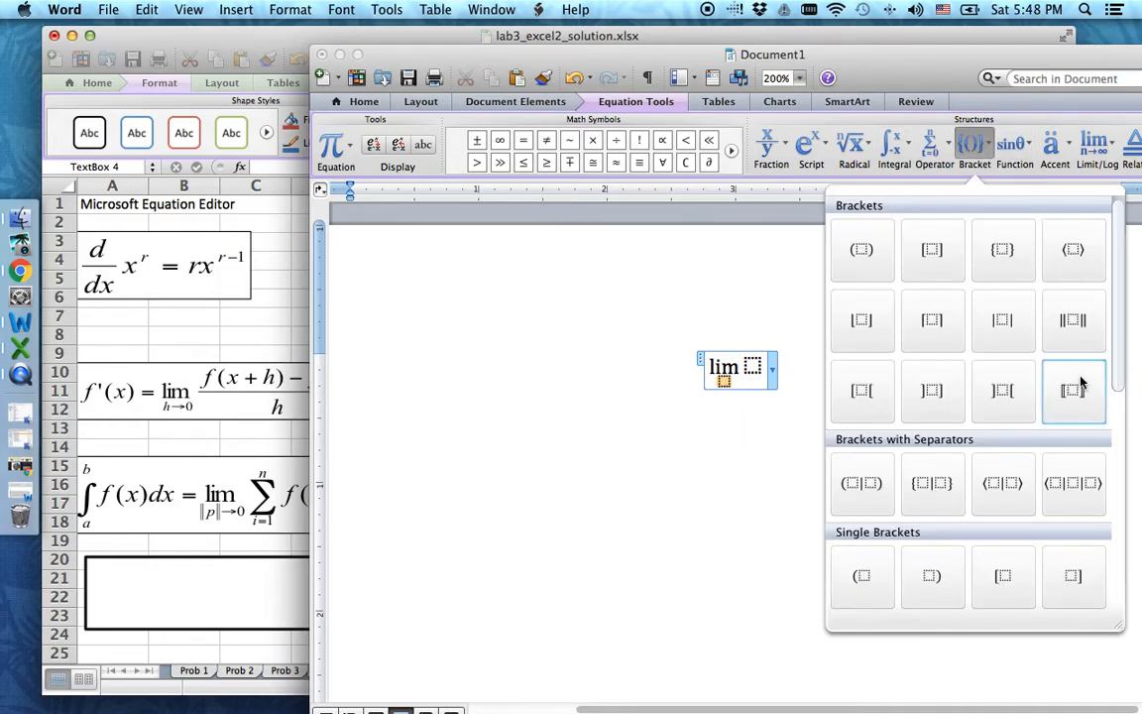
left_click(1078, 324)
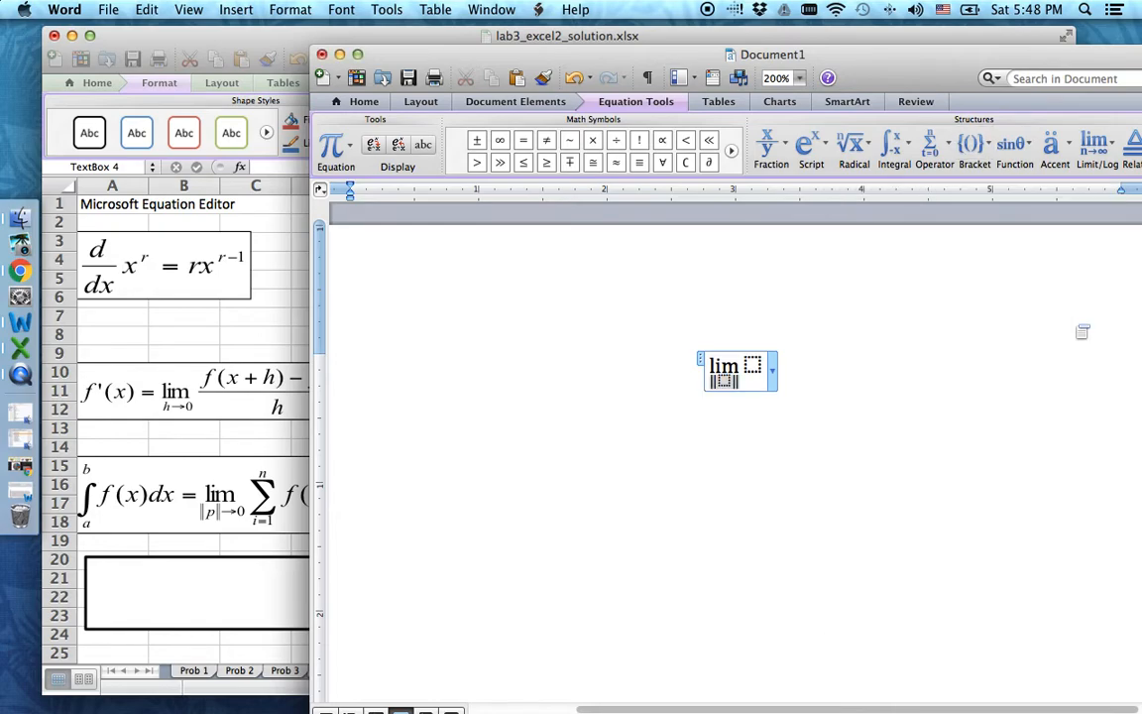
left_click(975, 147)
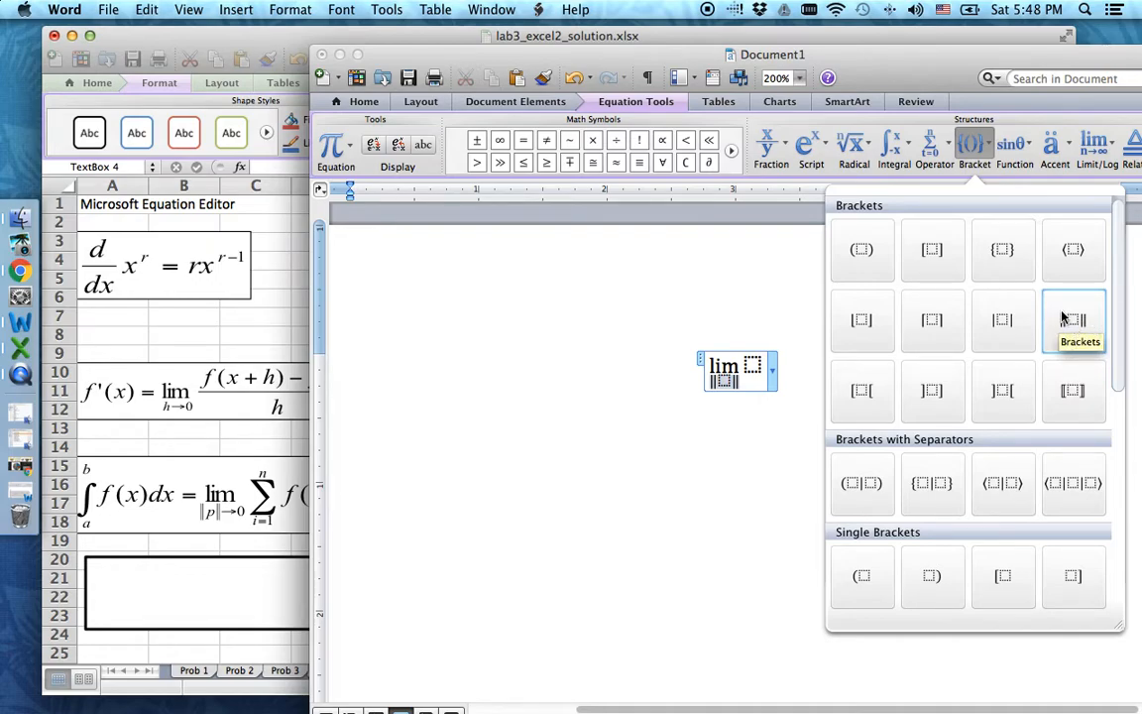
left_click(730, 384)
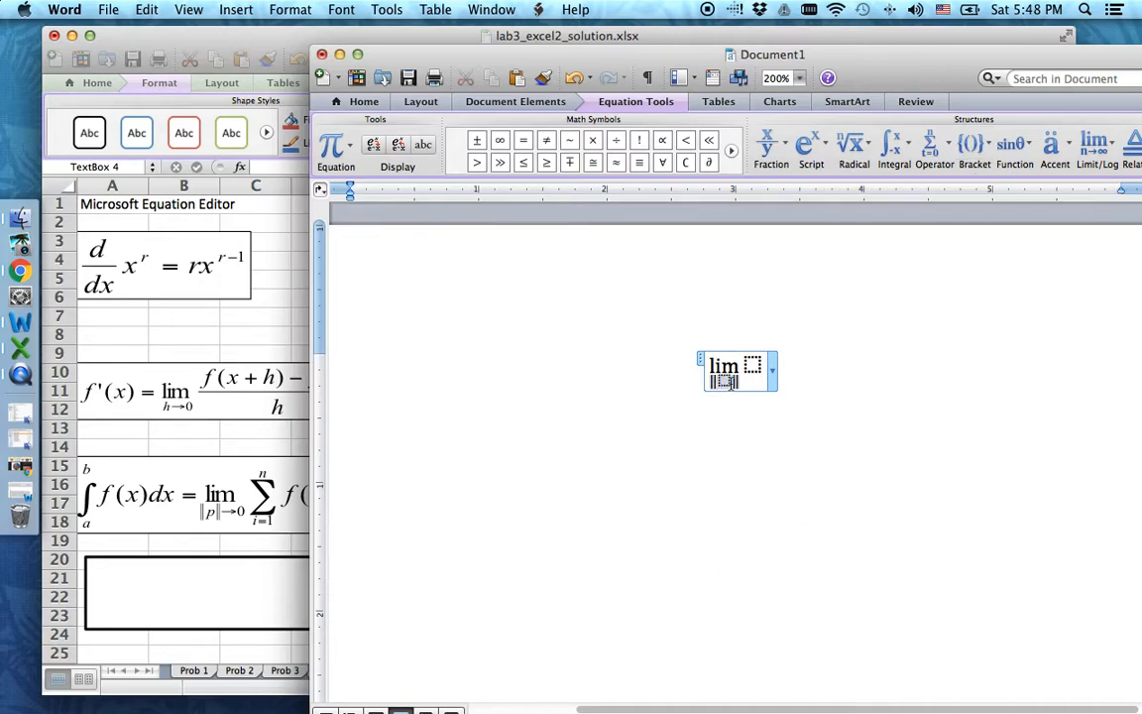
left_click_drag(728, 383, 943, 437)
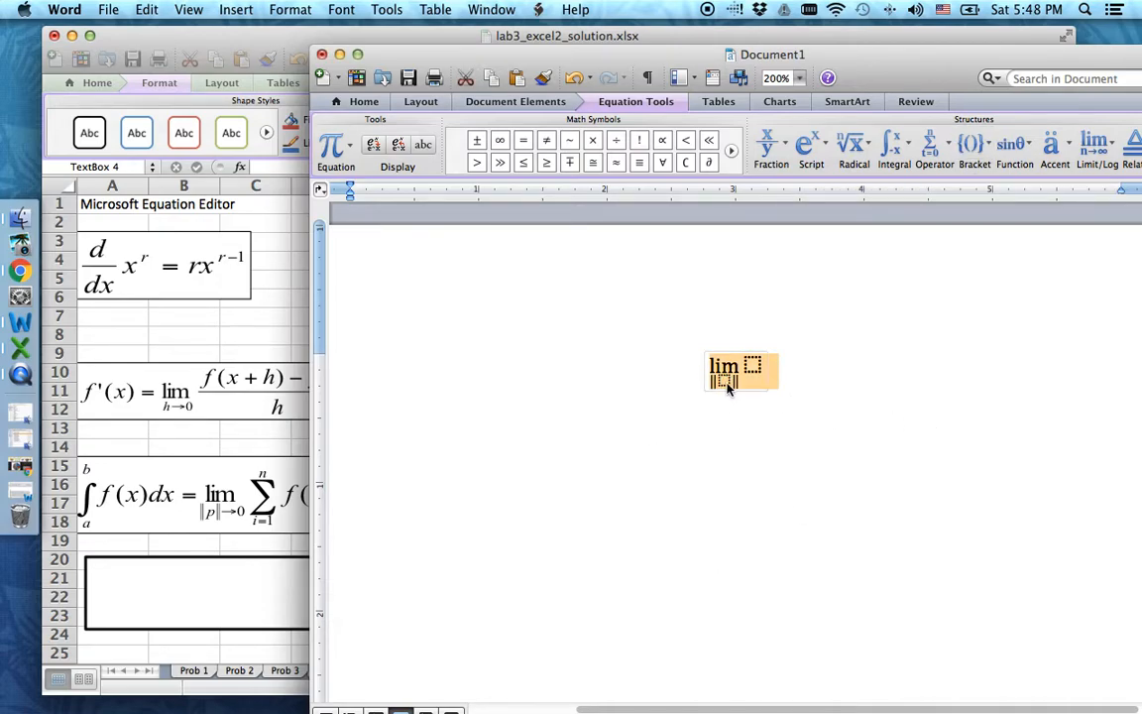
type("p")
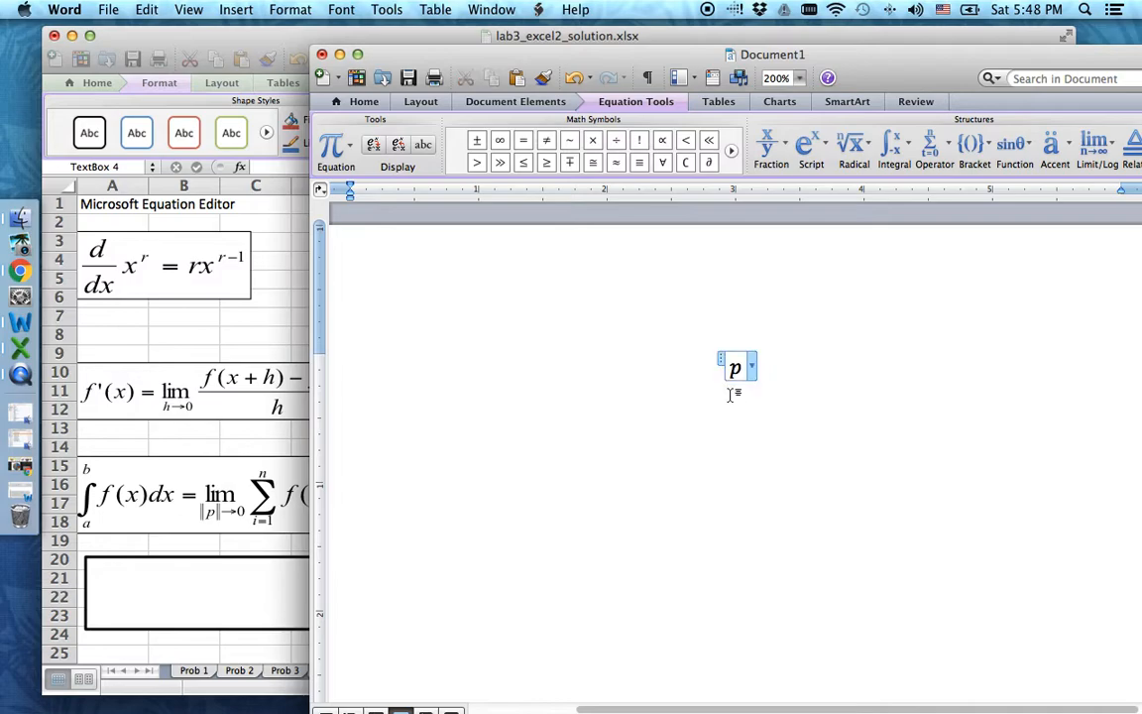
key("super+z")
Step: Enter p between the double vertical bars beneath lim
left_click(723, 382)
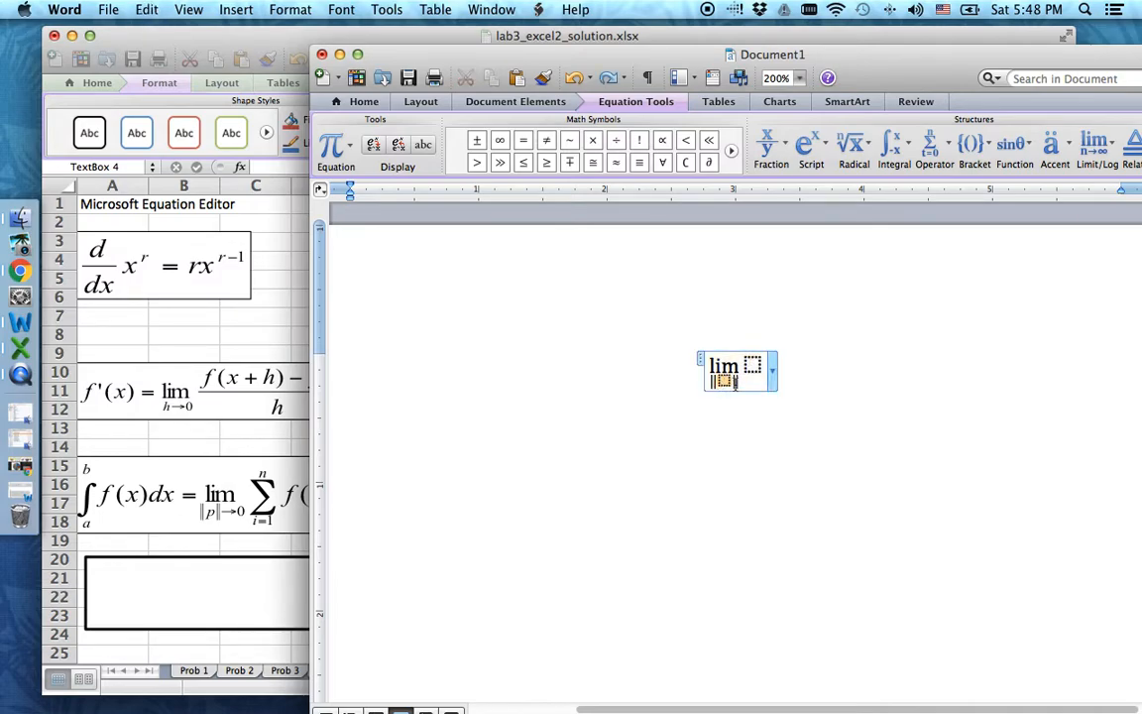
type("p||")
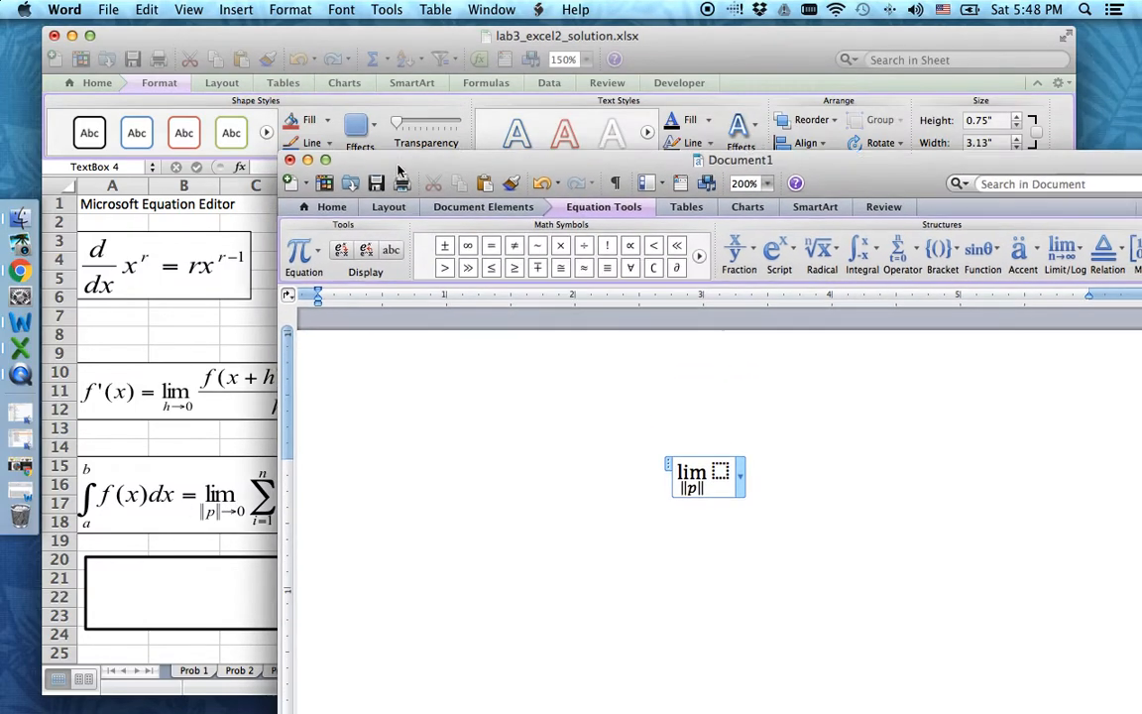
Step: Close Document1 without saving its changes
left_click_drag(433, 55, 401, 160)
left_click(288, 159)
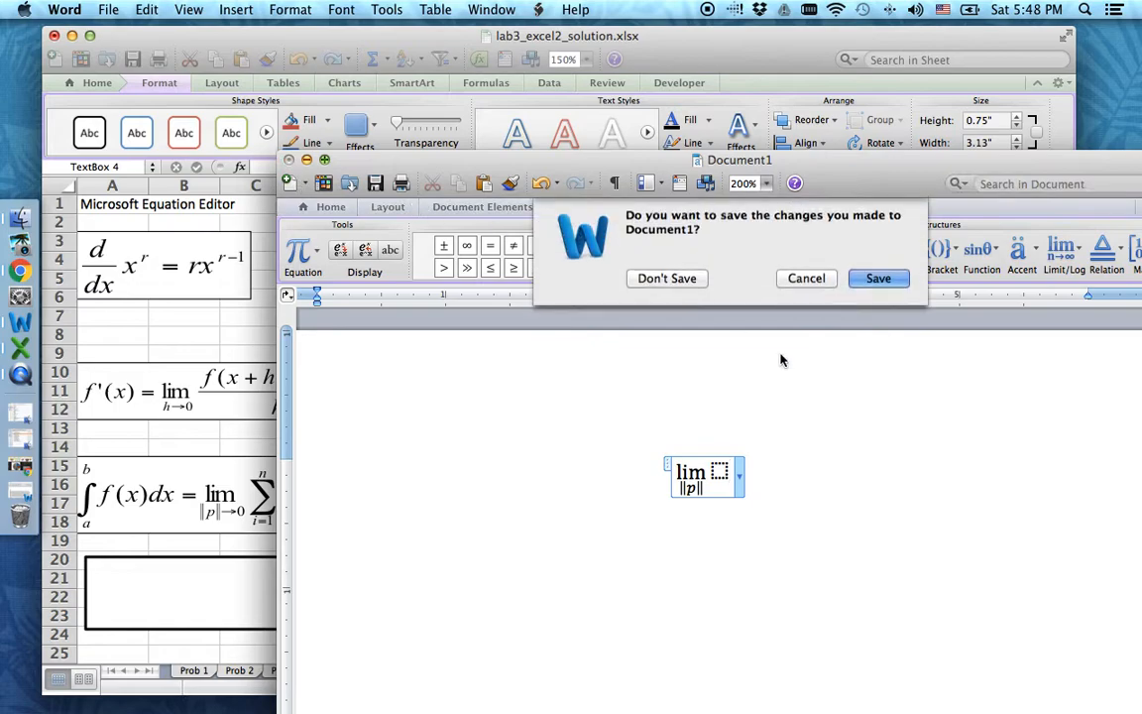
left_click(670, 279)
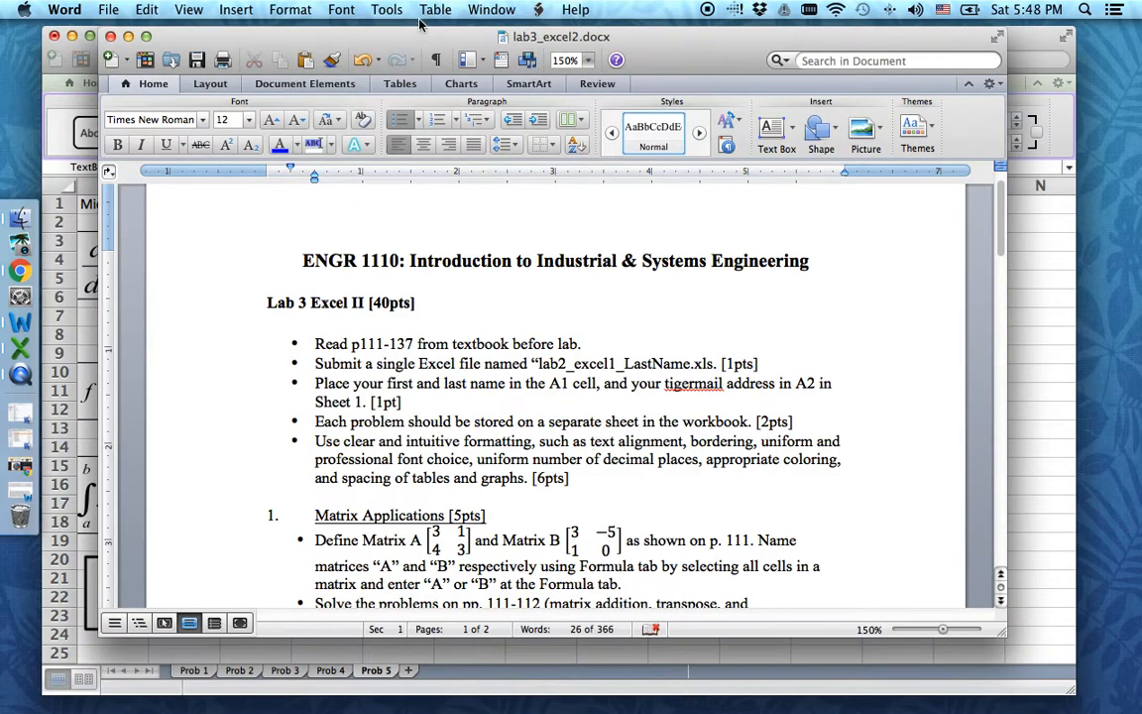
Step: Place lab3_excel2.docx beside the workbook and copy the picture of the equations on its second page
left_click_drag(355, 37, 709, 47)
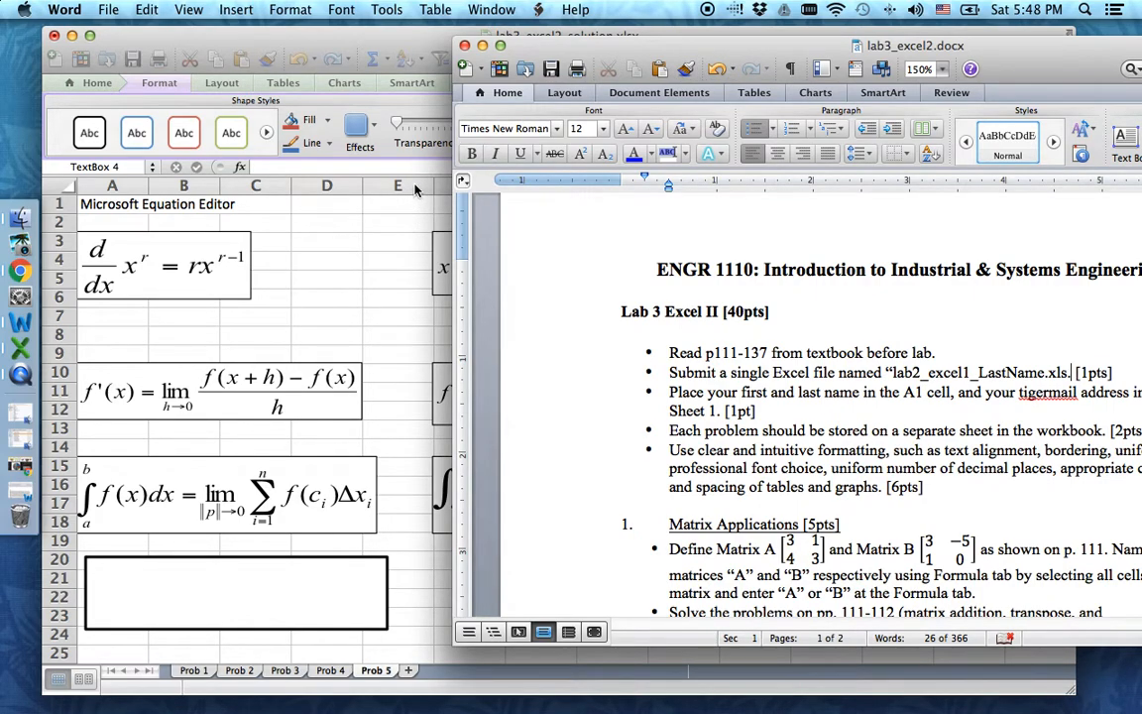
scroll(855, 387, "down", 2)
scroll(854, 388, "down", 15)
left_click(778, 364)
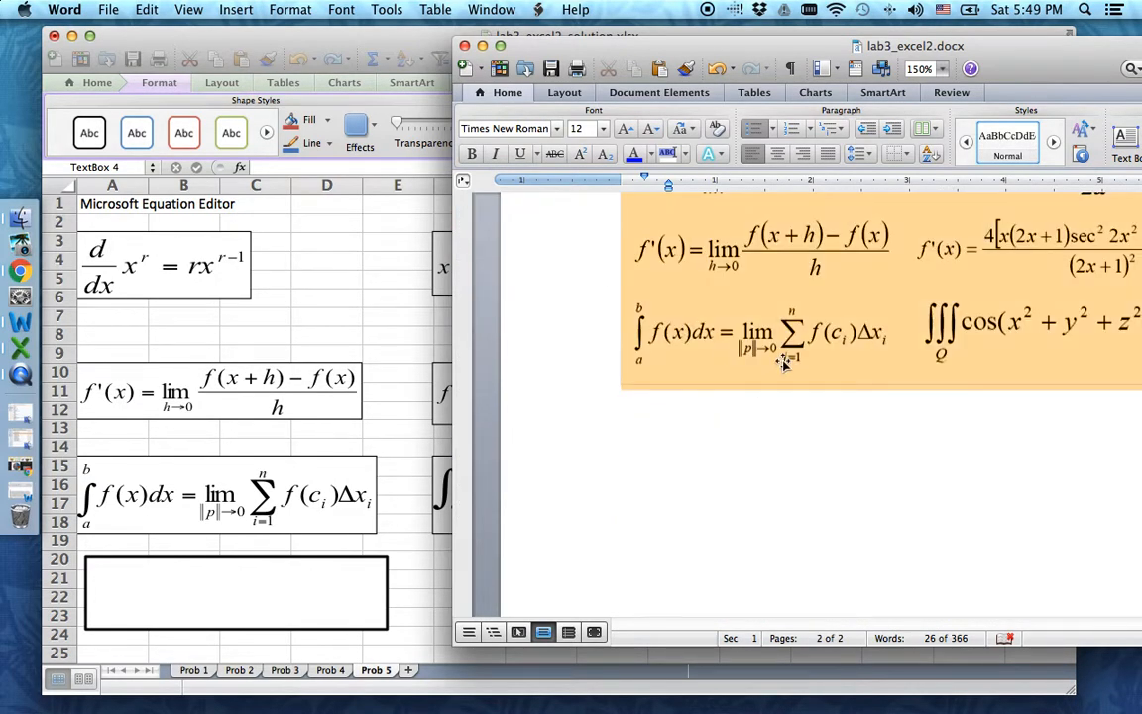
key("super+c")
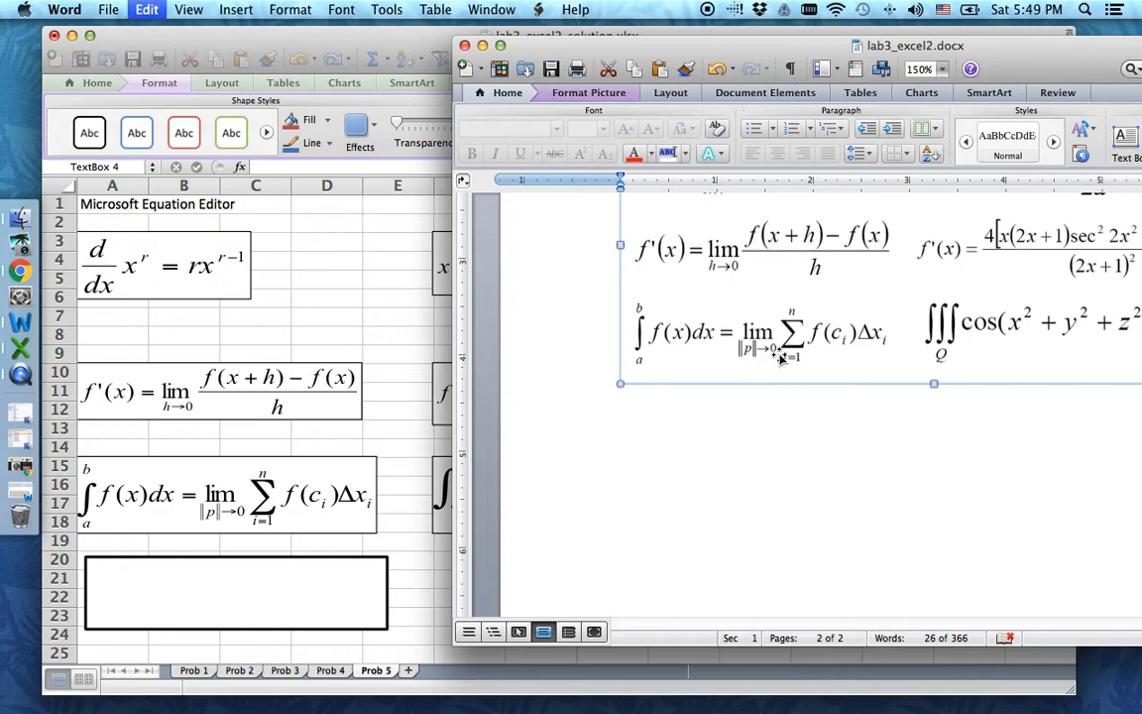
Step: Switch to Excel and paste the copied equation picture at the empty text box on the Prob 5 sheet
left_click(198, 580)
left_click(213, 592)
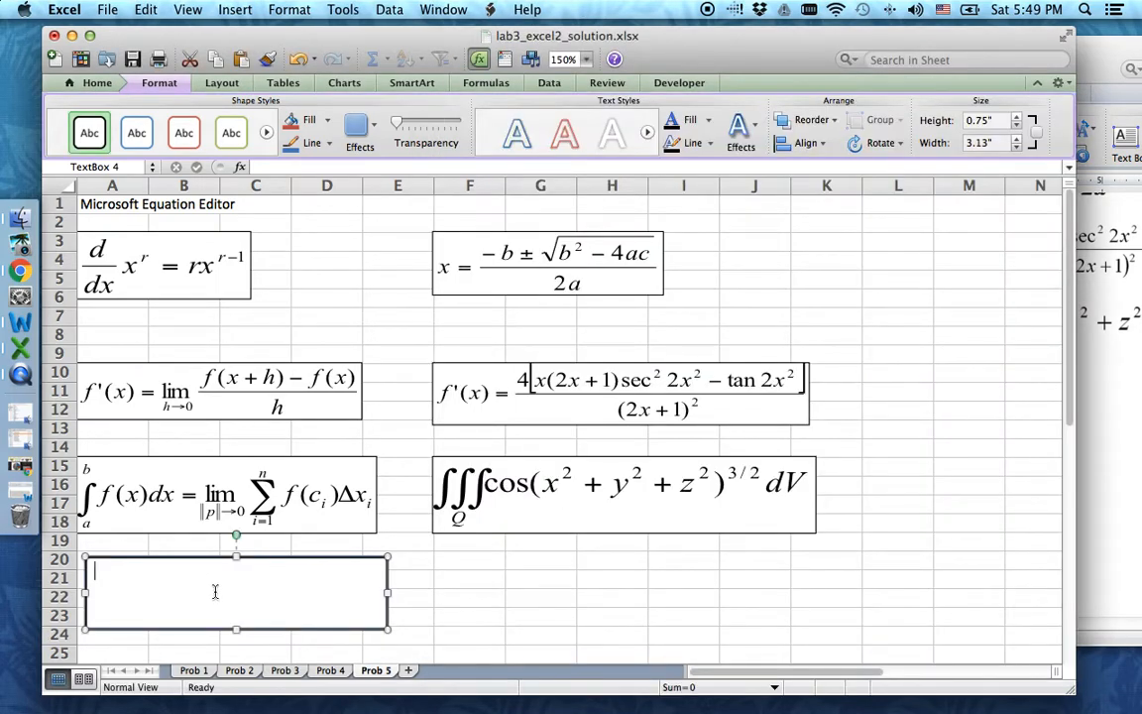
key("super+v")
scroll(283, 600, "down", 10)
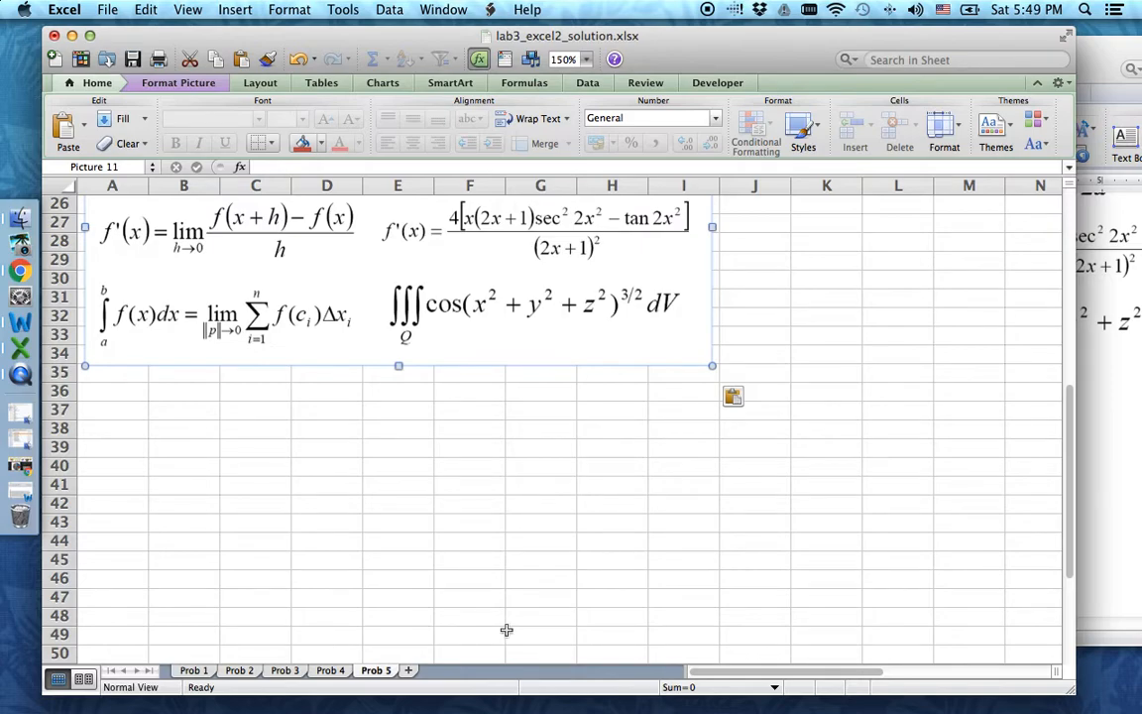
scroll(740, 560, "up", 2)
Step: Compare the equation picture in lab3_excel2.docx with the pasted copy and the individually built equations on the Prob 5 sheet
left_click(1103, 376)
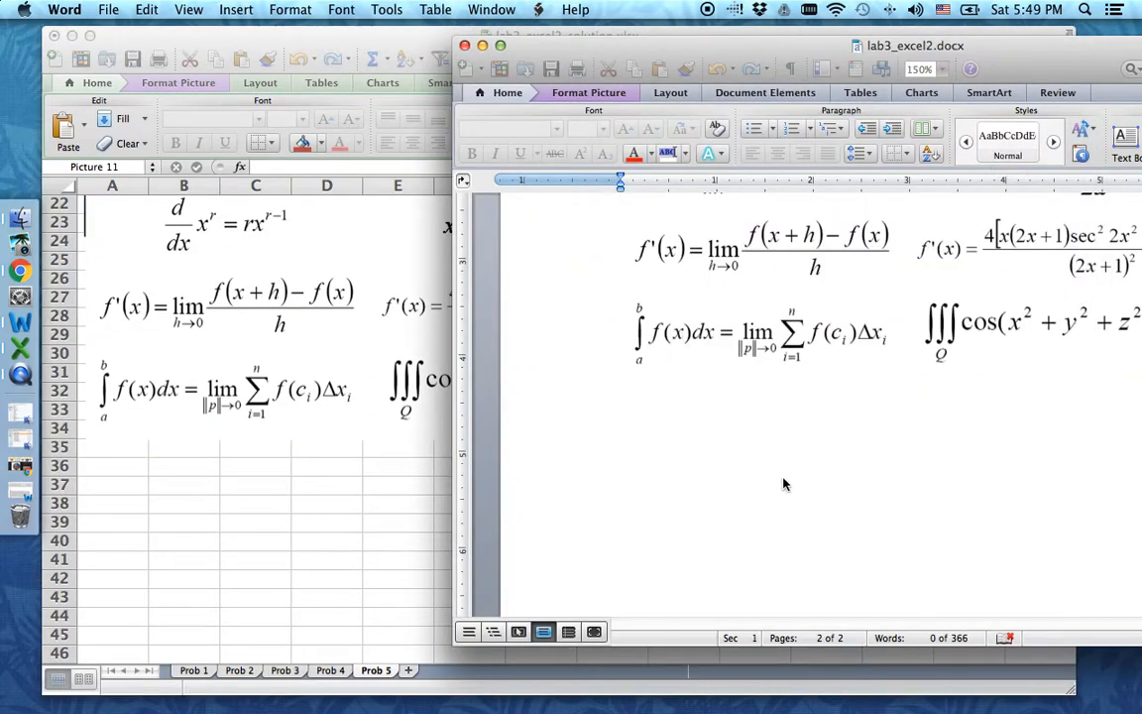
left_click(713, 327)
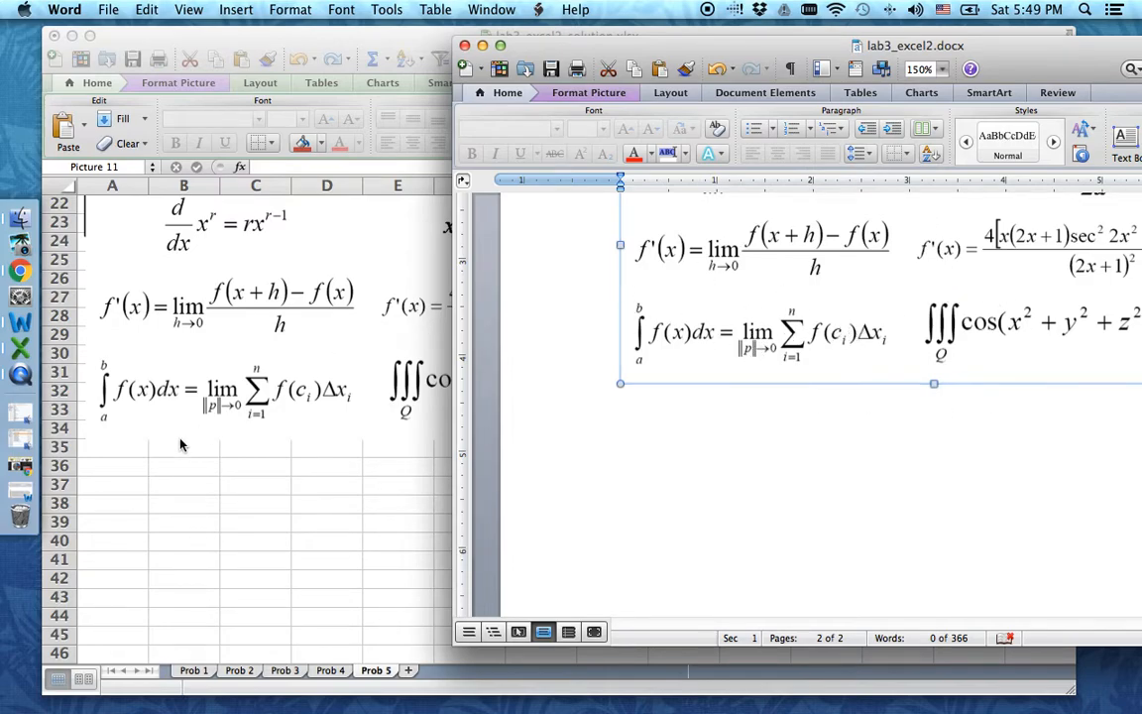
left_click(161, 395)
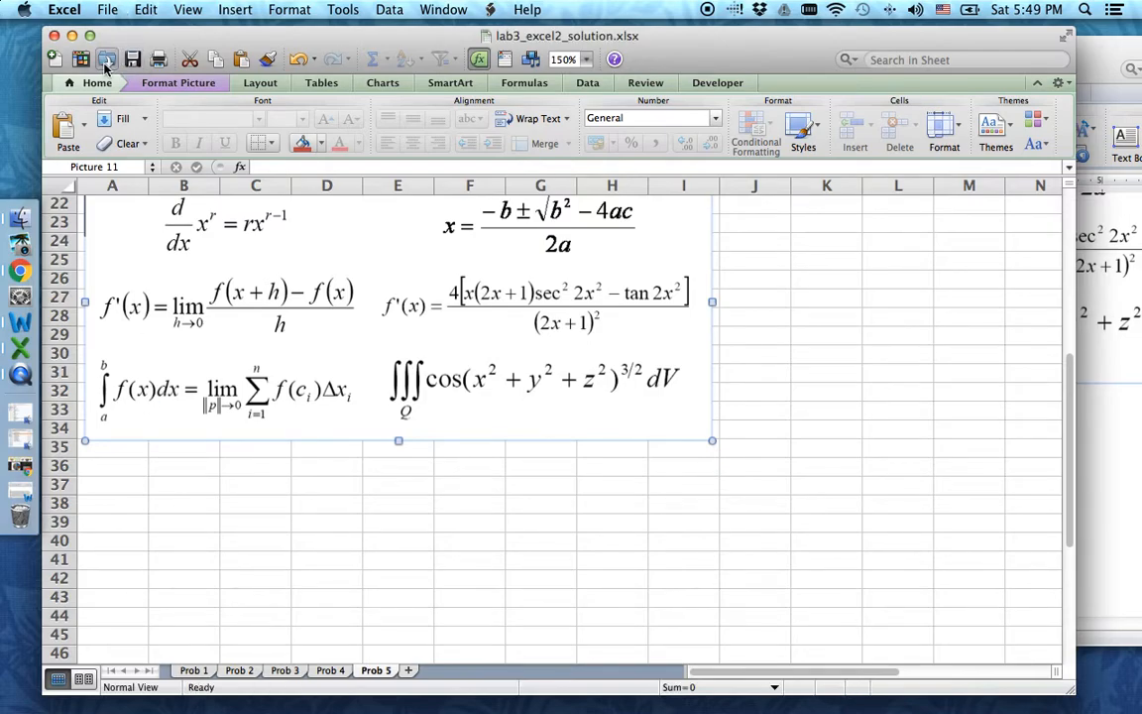
scroll(186, 611, "up", 10)
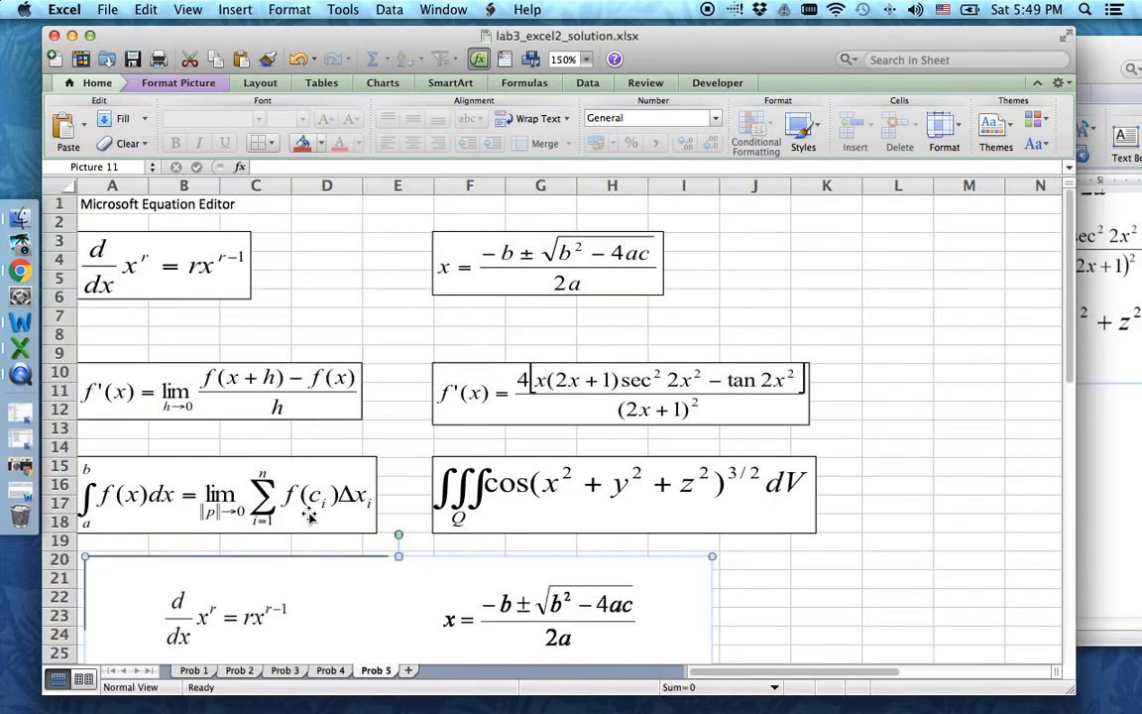
Step: Minimize lab3_excel2_solution.xlsx and move the lab3_excel2.docx window fully into view
left_click(72, 36)
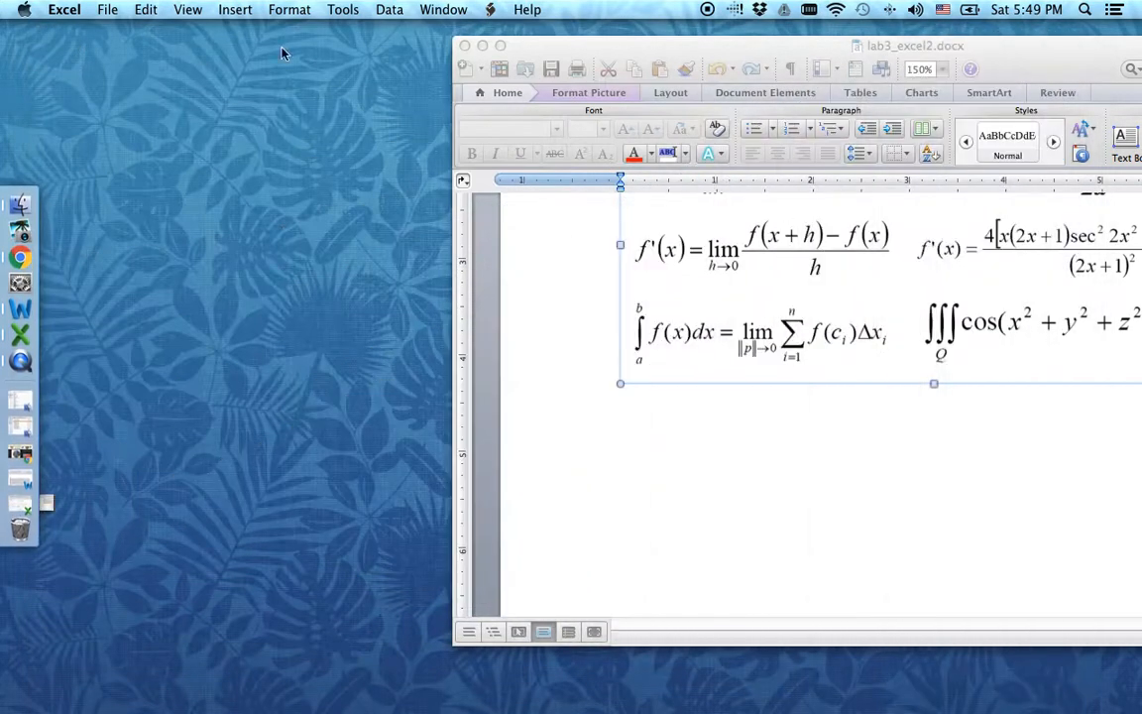
left_click(555, 47)
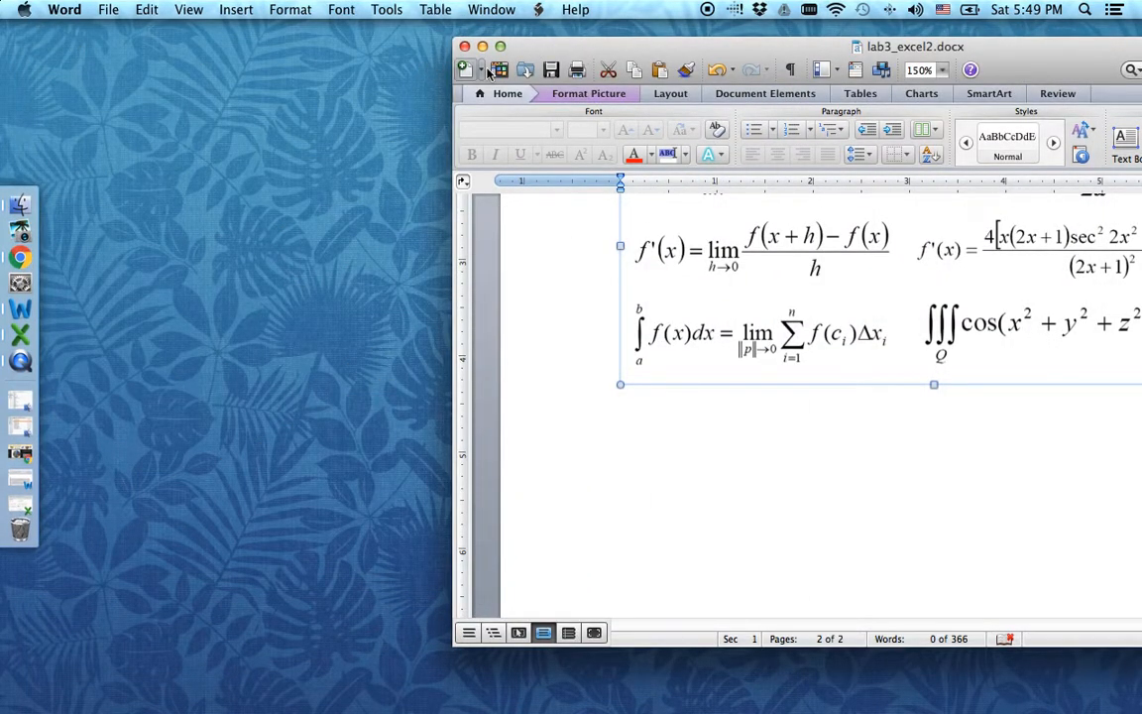
left_click_drag(624, 45, 292, 50)
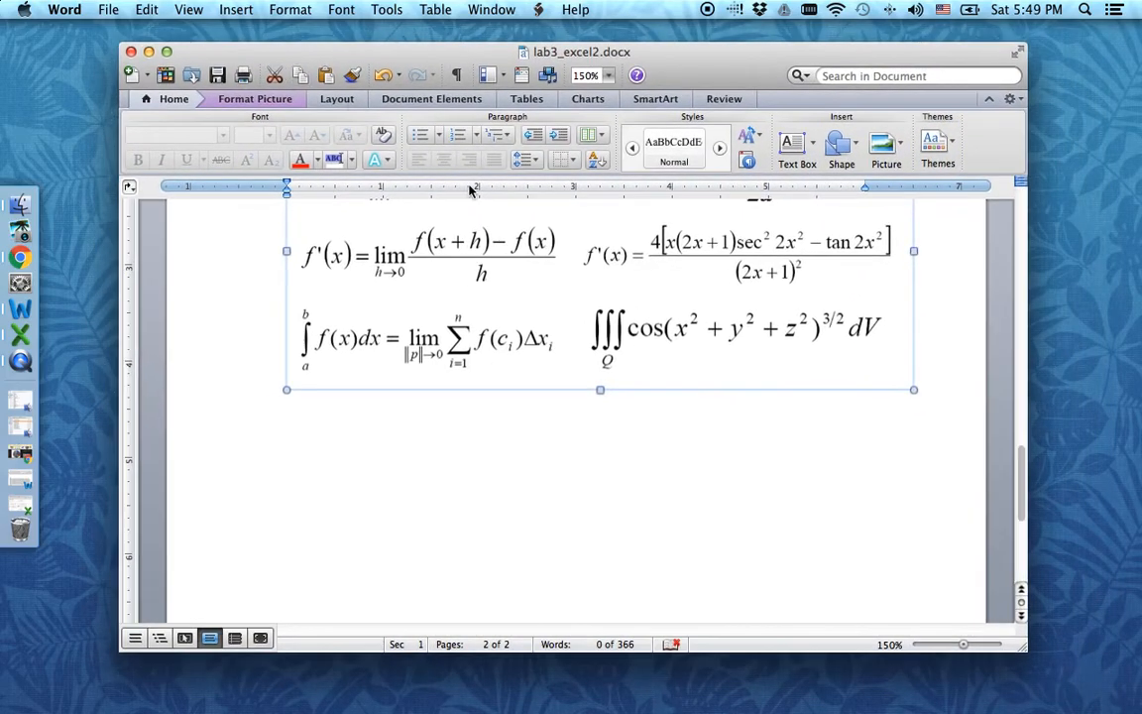